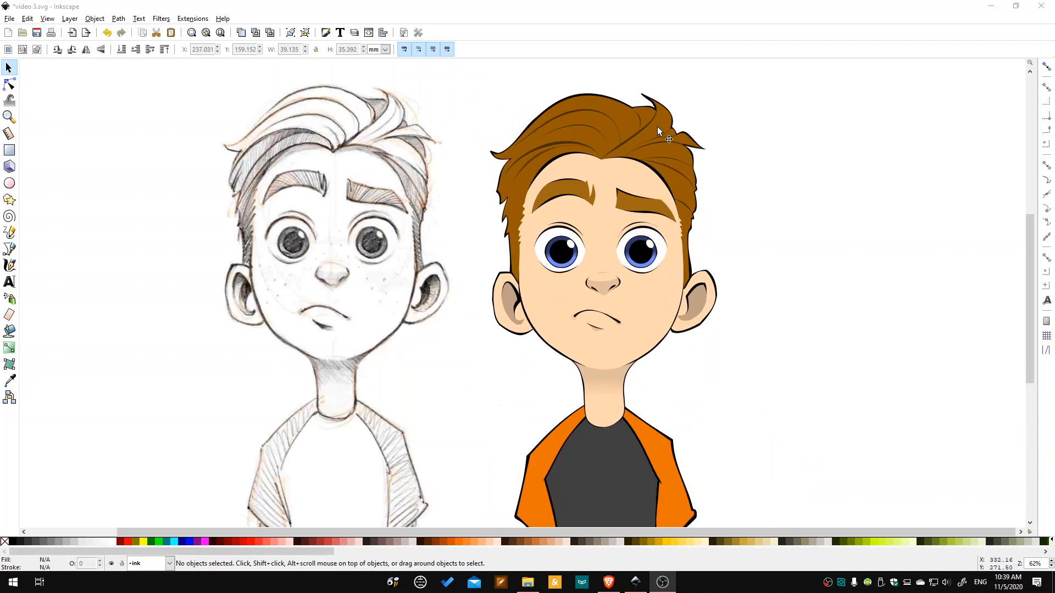
Examine the coloured boy illustration beside the pencil sketch, from the hair down to the shirt.
{"action": "scroll", "coordinate": [657, 127], "scroll_direction": "up", "scroll_amount": 1}
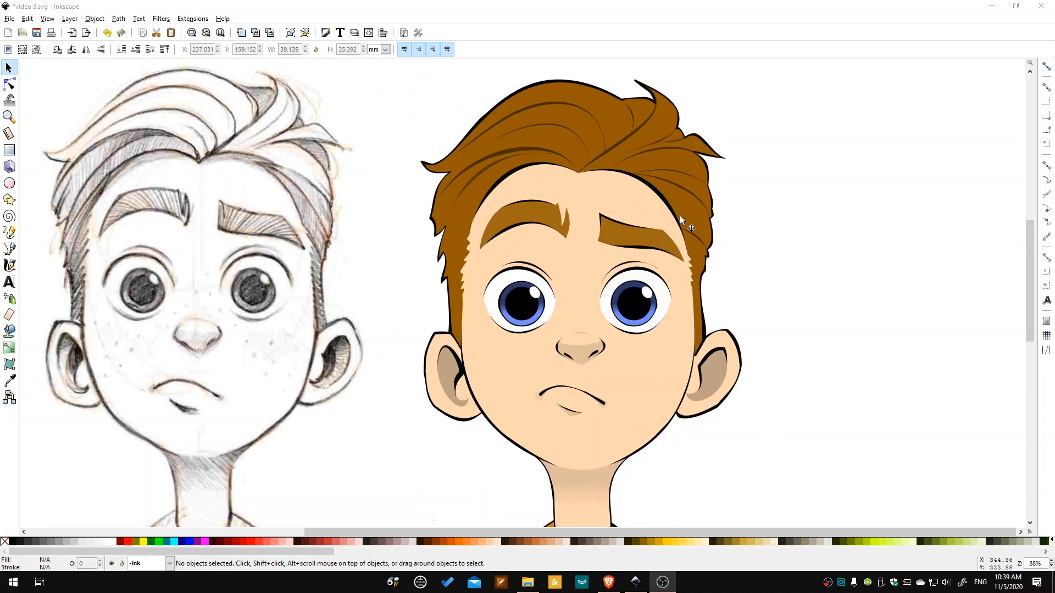
{"action": "scroll", "coordinate": [680, 215], "scroll_direction": "down", "scroll_amount": 6}
{"action": "scroll", "coordinate": [712, 318], "scroll_direction": "down", "scroll_amount": 1}
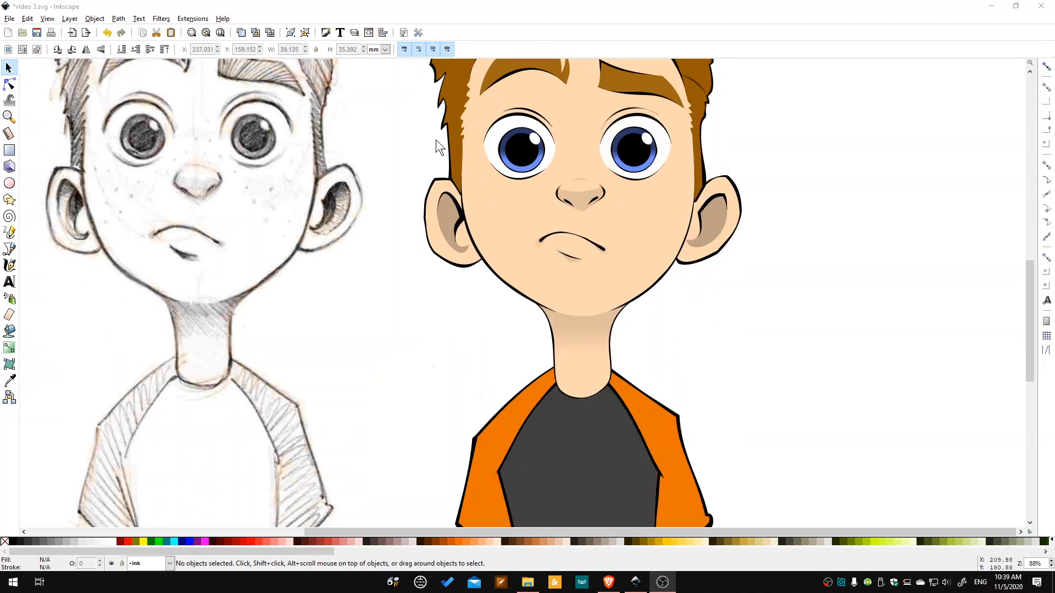
{"action": "scroll", "coordinate": [440, 144], "scroll_direction": "up", "scroll_amount": 1}
{"action": "scroll", "coordinate": [532, 379], "scroll_direction": "down", "scroll_amount": 2}
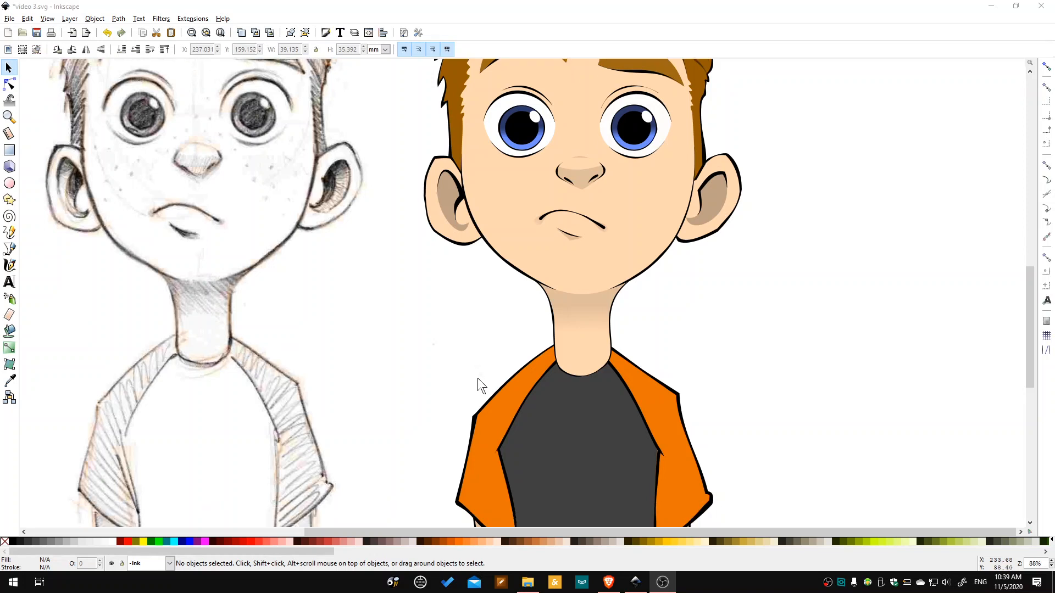
{"action": "scroll", "coordinate": [460, 386], "scroll_direction": "down", "scroll_amount": 1}
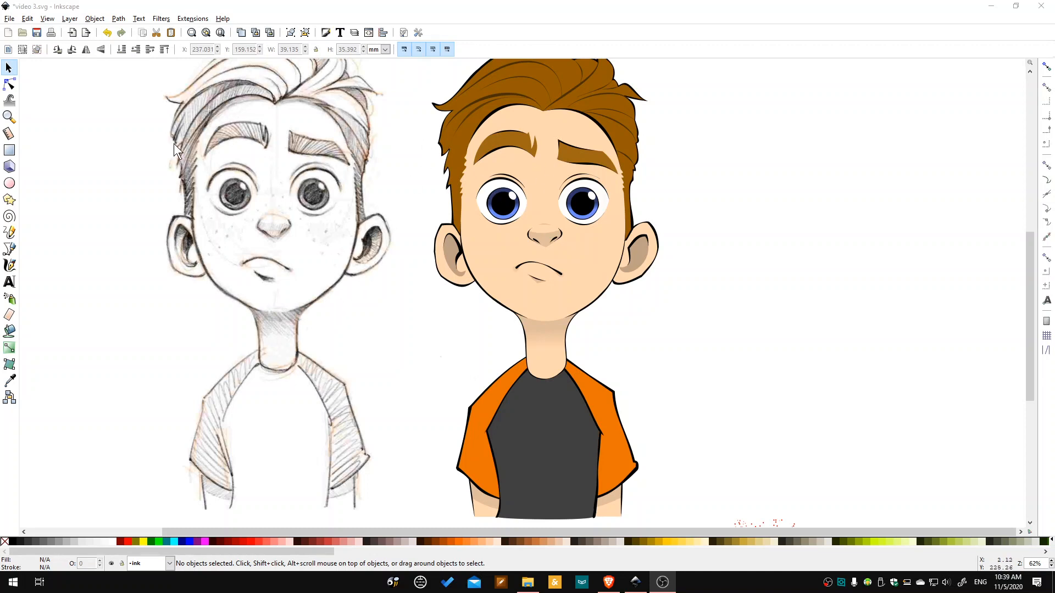
{"action": "scroll", "coordinate": [552, 151], "scroll_direction": "up", "scroll_amount": 2}
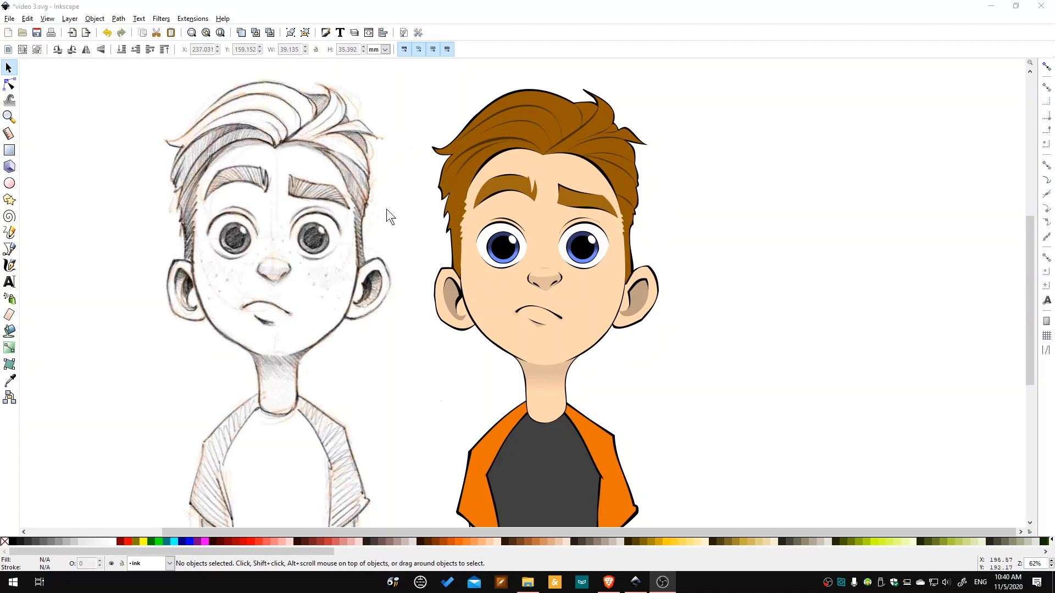
Draw a closed straight-sided path with the Bezier tool around the lower hair, sides and forehead, with its inner corner between the eyebrows.
{"action": "left_click", "coordinate": [9, 249]}
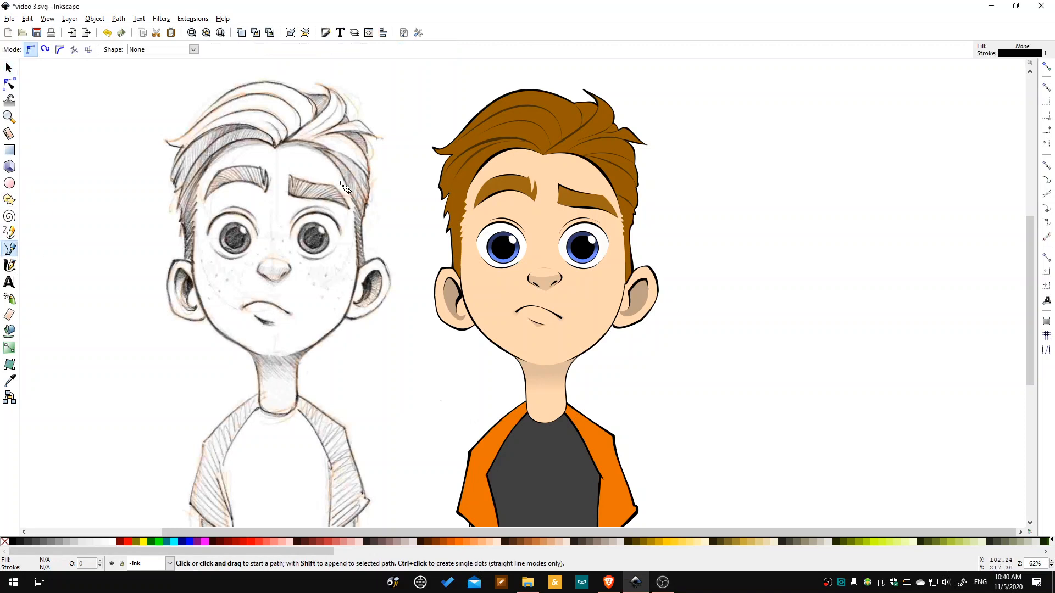
{"action": "left_click", "coordinate": [545, 159]}
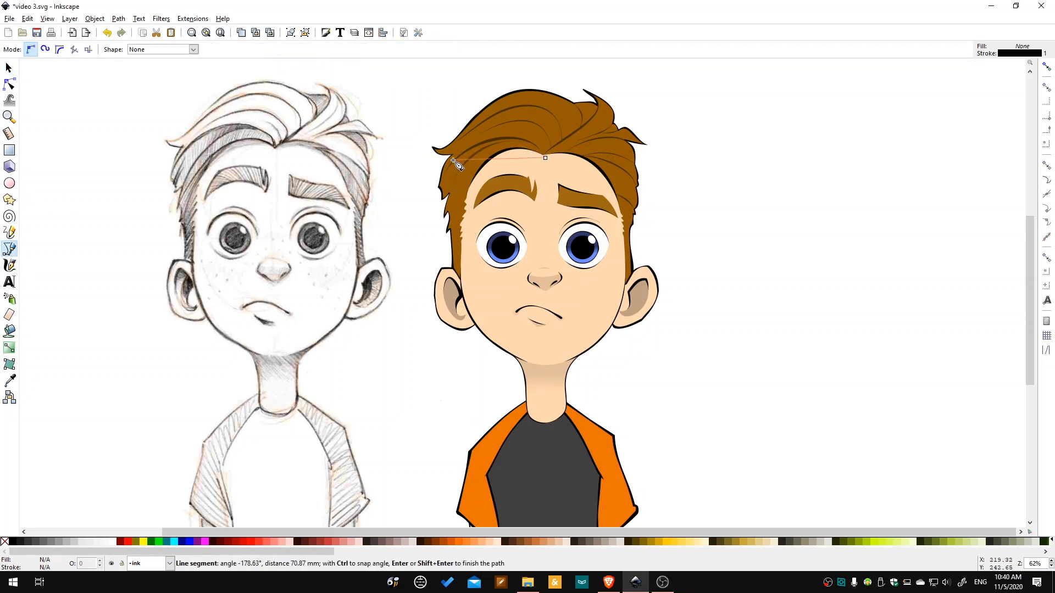
{"action": "left_click", "coordinate": [431, 189]}
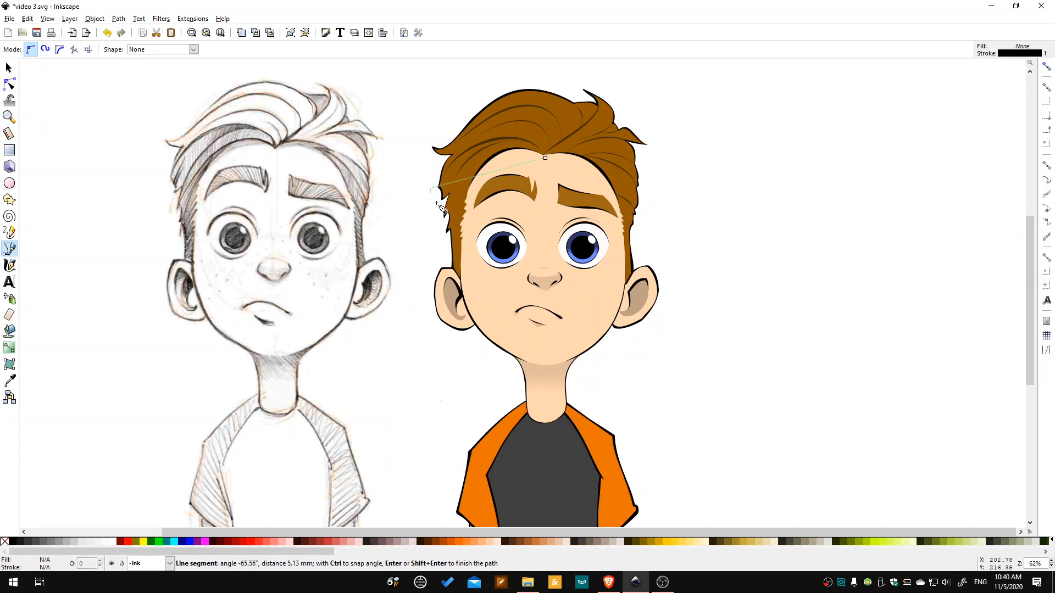
{"action": "left_click", "coordinate": [441, 268]}
{"action": "left_click", "coordinate": [470, 295]}
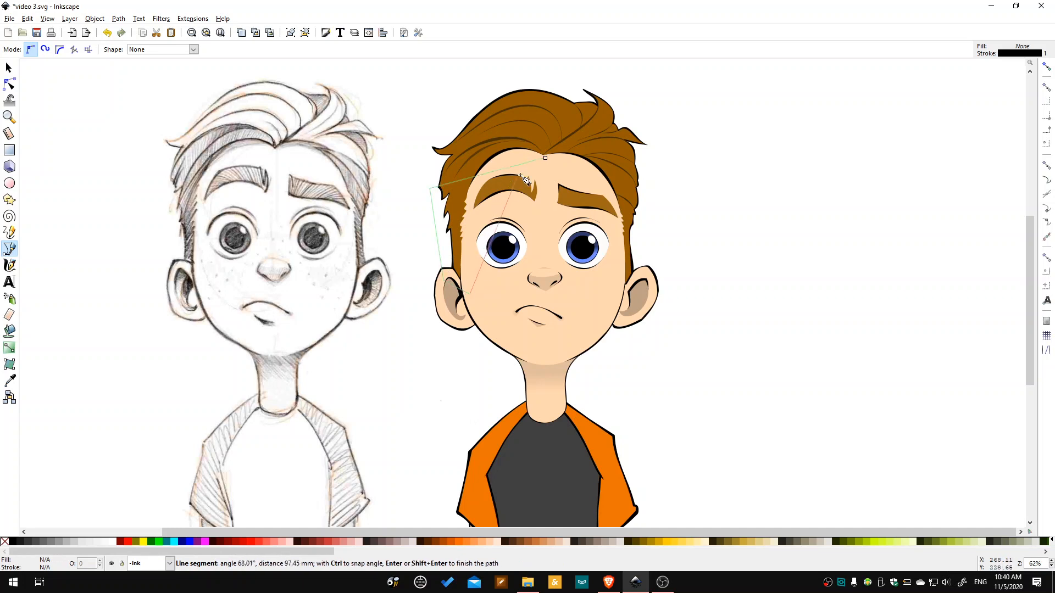
{"action": "left_click", "coordinate": [543, 177]}
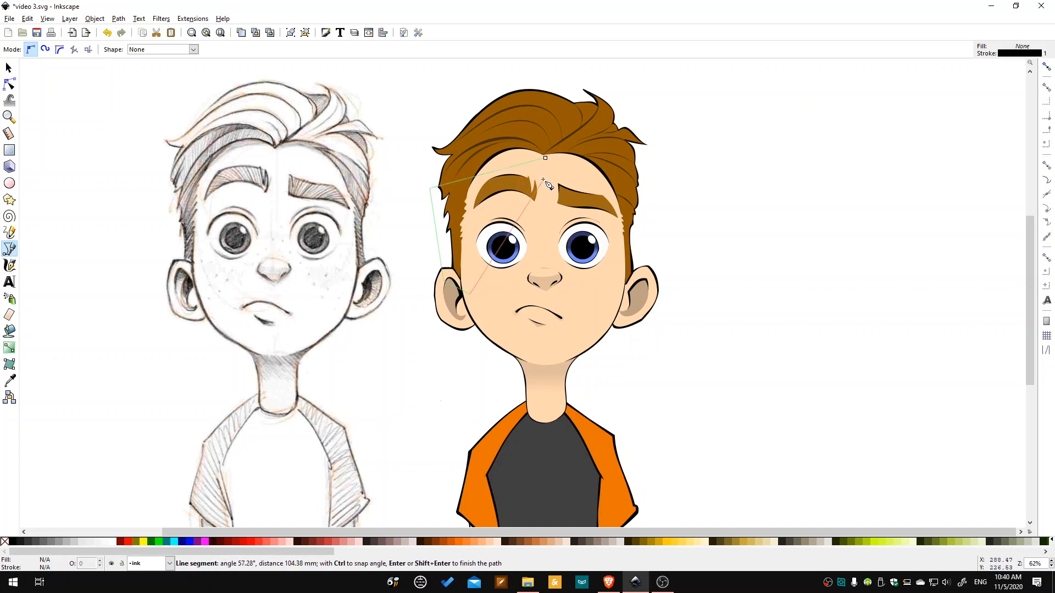
{"action": "left_click", "coordinate": [620, 288]}
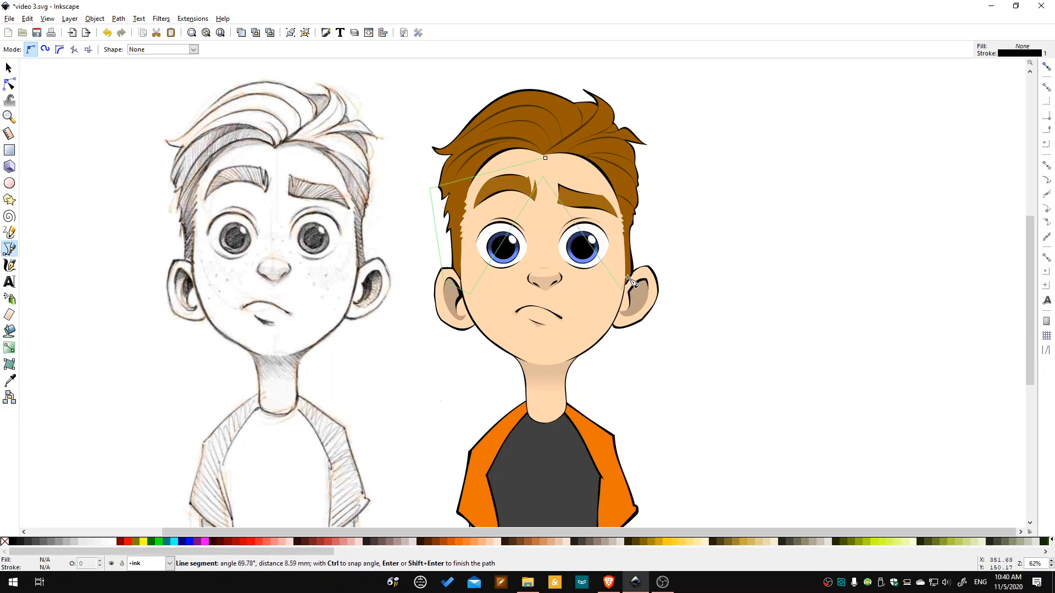
{"action": "left_click", "coordinate": [645, 266]}
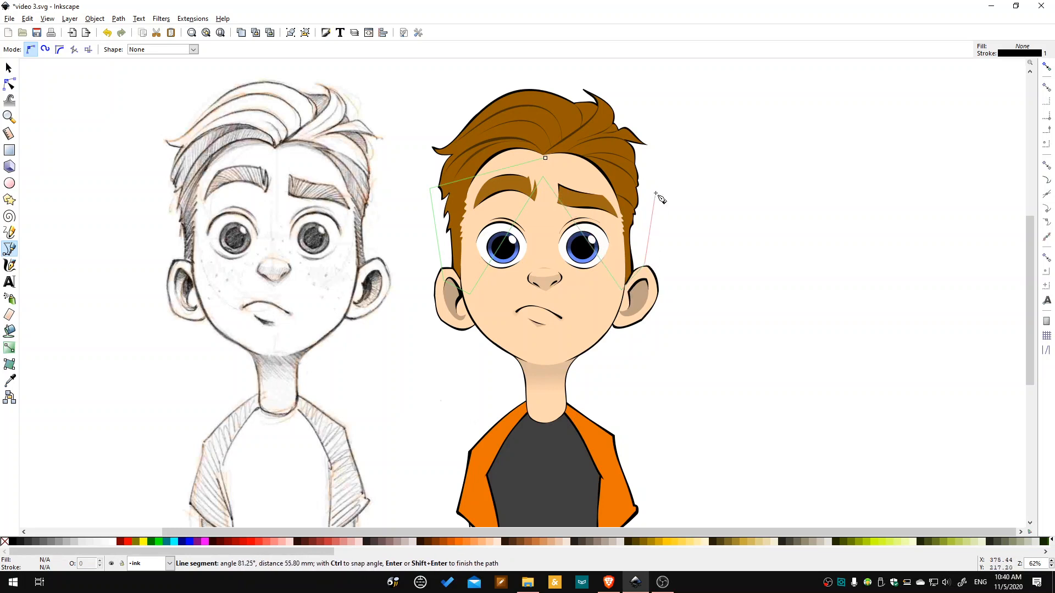
{"action": "left_click", "coordinate": [643, 190]}
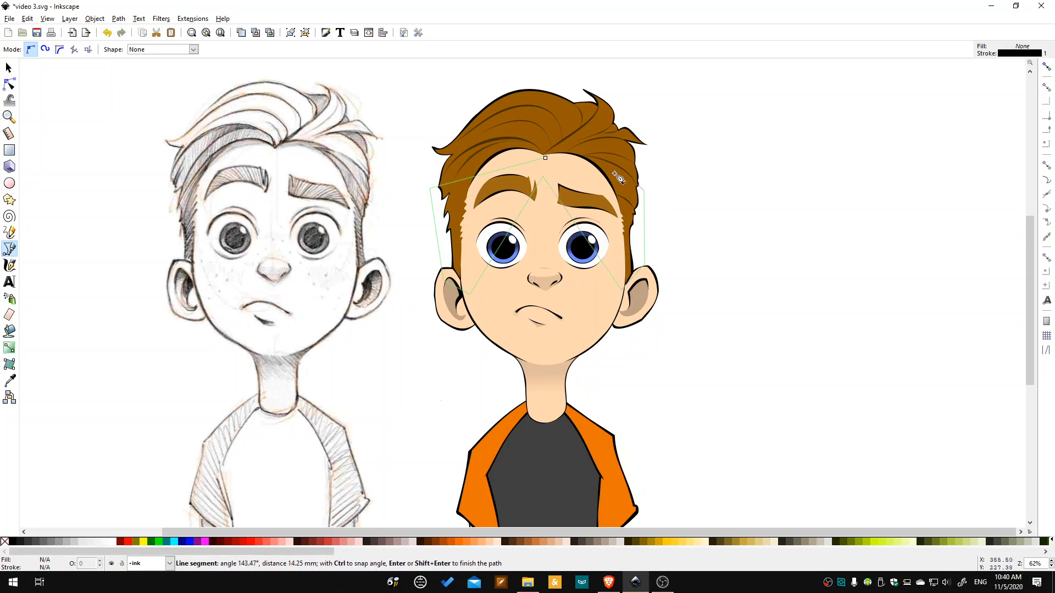
{"action": "left_click", "coordinate": [545, 159]}
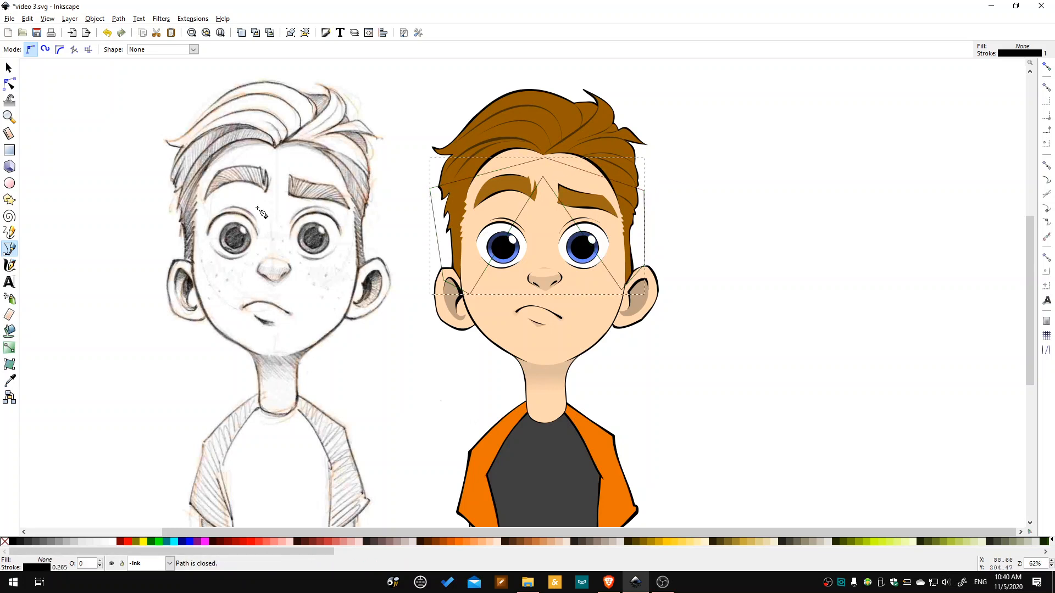
Bend the path's upper-left segment upward along the hair and shift its left corner node slightly down and inward.
{"action": "left_click", "coordinate": [9, 84]}
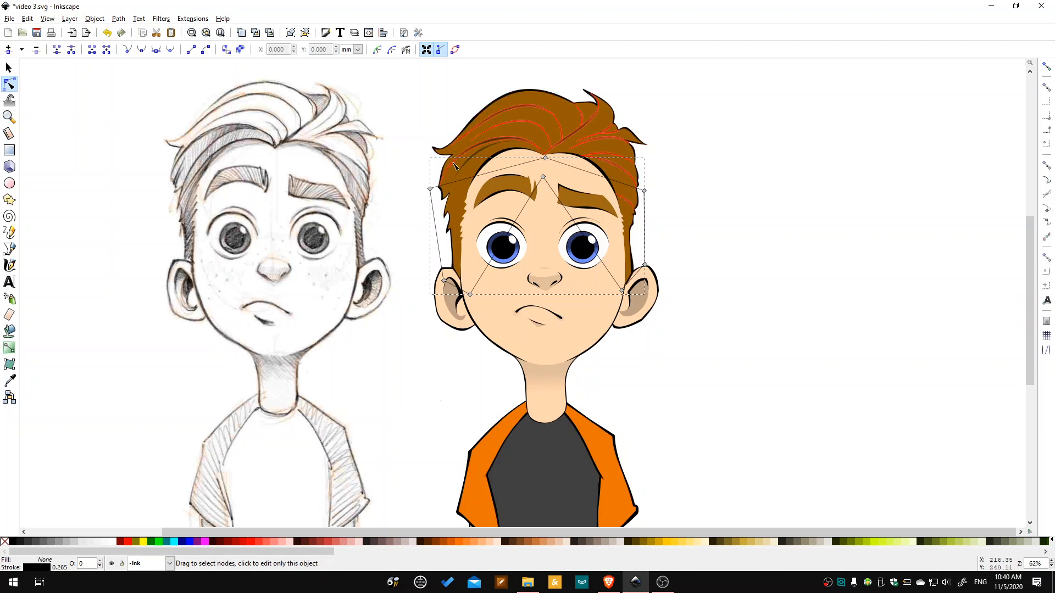
{"action": "mouse_move", "coordinate": [499, 160]}
{"action": "left_mouse_down"}
{"action": "mouse_move", "coordinate": [497, 147]}
{"action": "mouse_move", "coordinate": [488, 158]}
{"action": "left_mouse_up"}
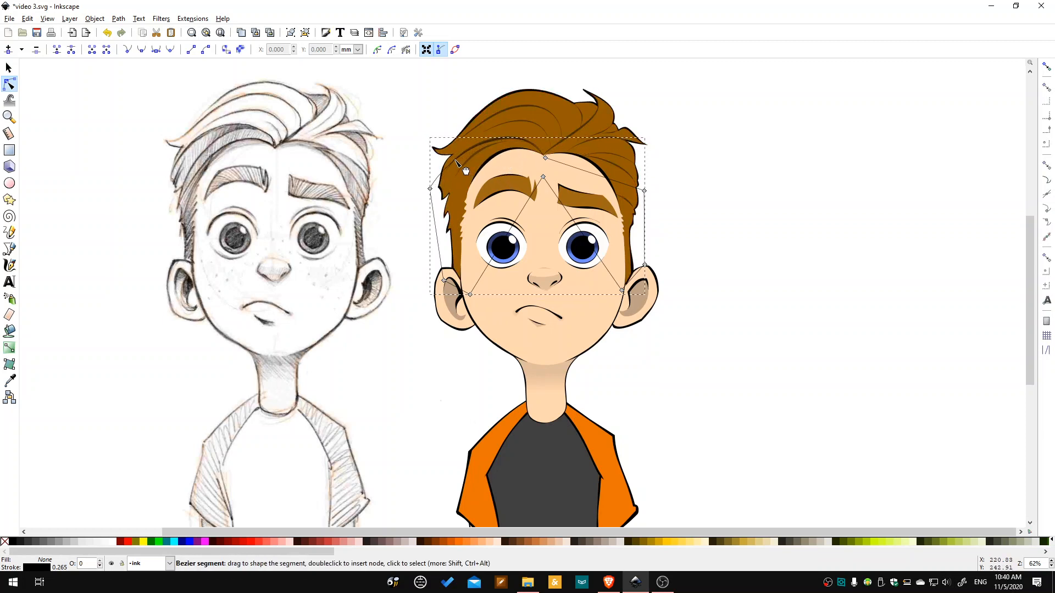
{"action": "left_click_drag", "start_coordinate": [431, 189], "coordinate": [435, 197]}
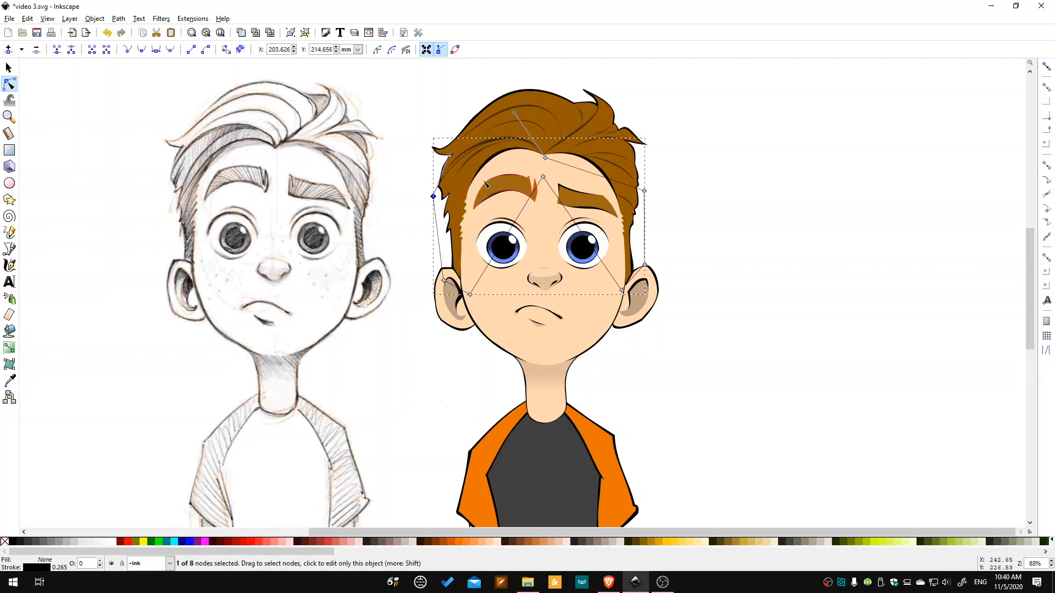
Fill the hair shadow path with flat black at an alpha of 78.
{"action": "scroll", "coordinate": [481, 179], "scroll_direction": "up", "scroll_amount": 2}
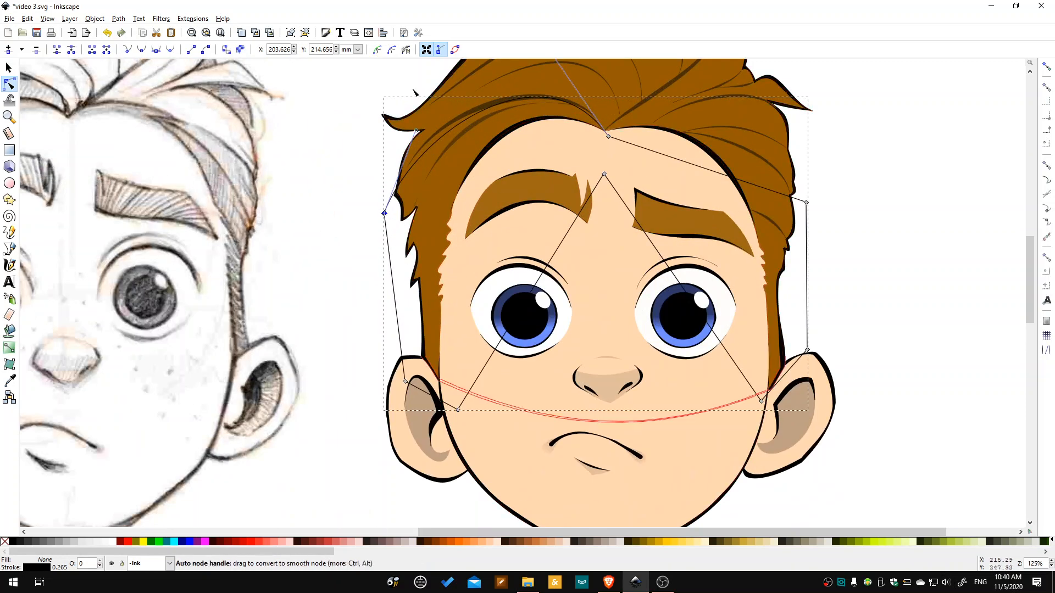
{"action": "left_click", "coordinate": [326, 32]}
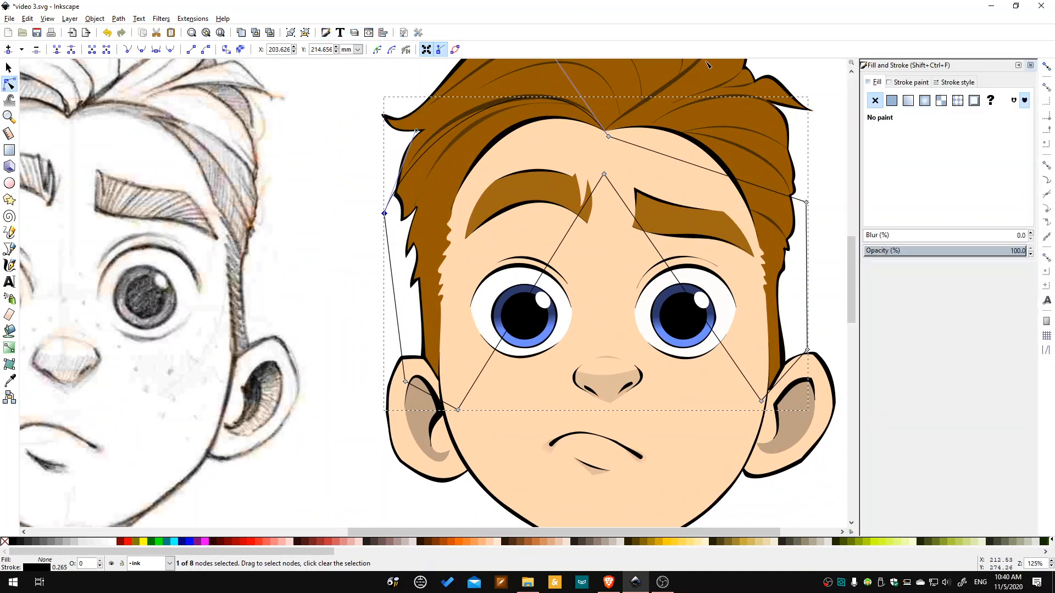
{"action": "left_click", "coordinate": [891, 100]}
{"action": "left_click", "coordinate": [937, 148]}
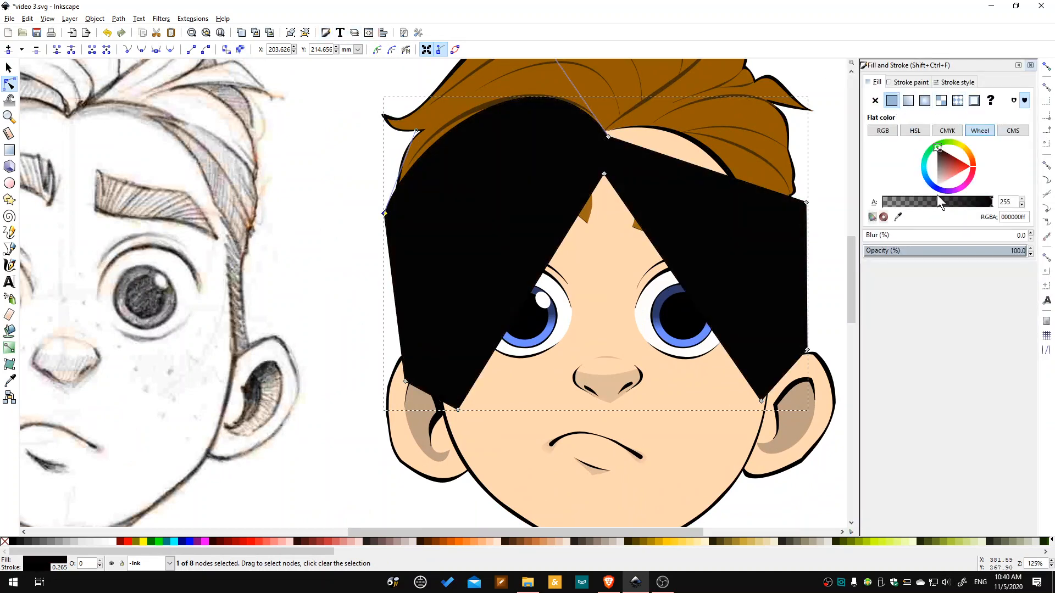
{"action": "left_click", "coordinate": [916, 201]}
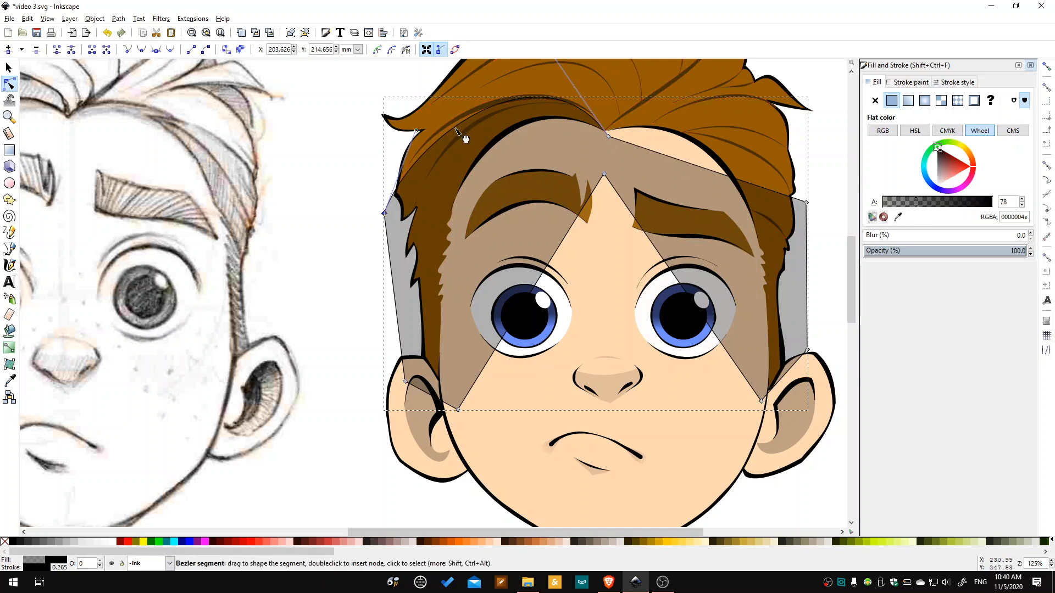
Fit the shadow's upper-left curve to the dark strand above the forehead by adjusting the segment, its handles and the left corner node.
{"action": "left_click_drag", "start_coordinate": [462, 122], "coordinate": [448, 131]}
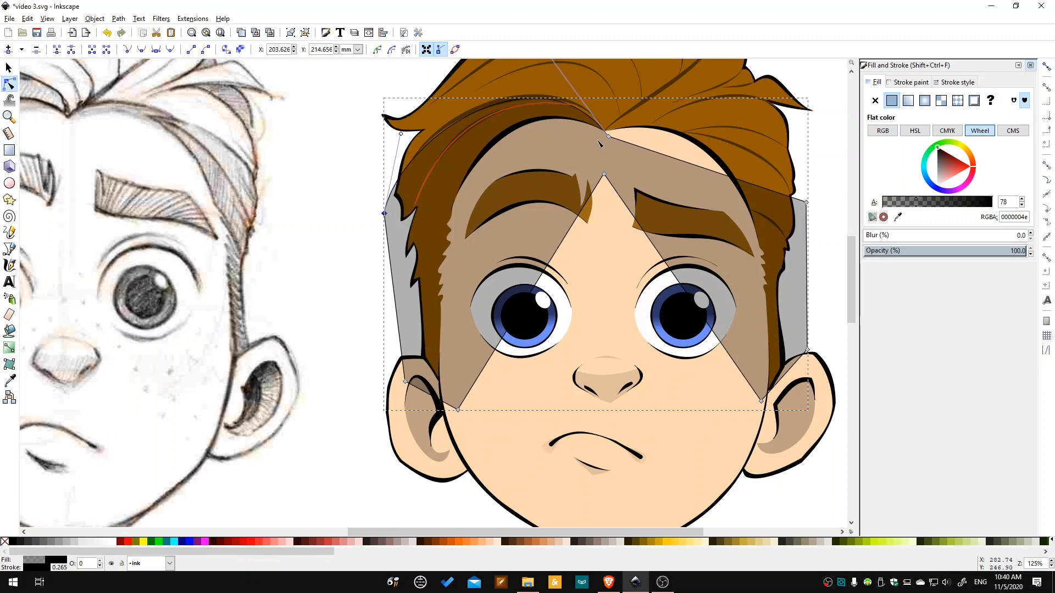
{"action": "scroll", "coordinate": [555, 137], "scroll_direction": "up", "scroll_amount": 4}
{"action": "left_click_drag", "start_coordinate": [545, 136], "coordinate": [567, 134]}
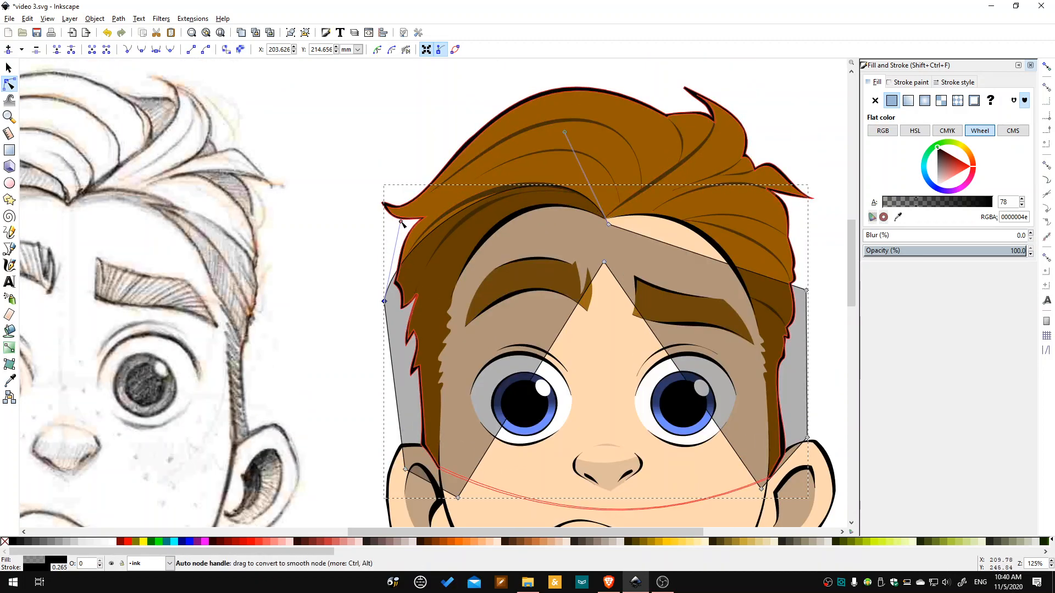
{"action": "left_click_drag", "start_coordinate": [401, 221], "coordinate": [397, 208]}
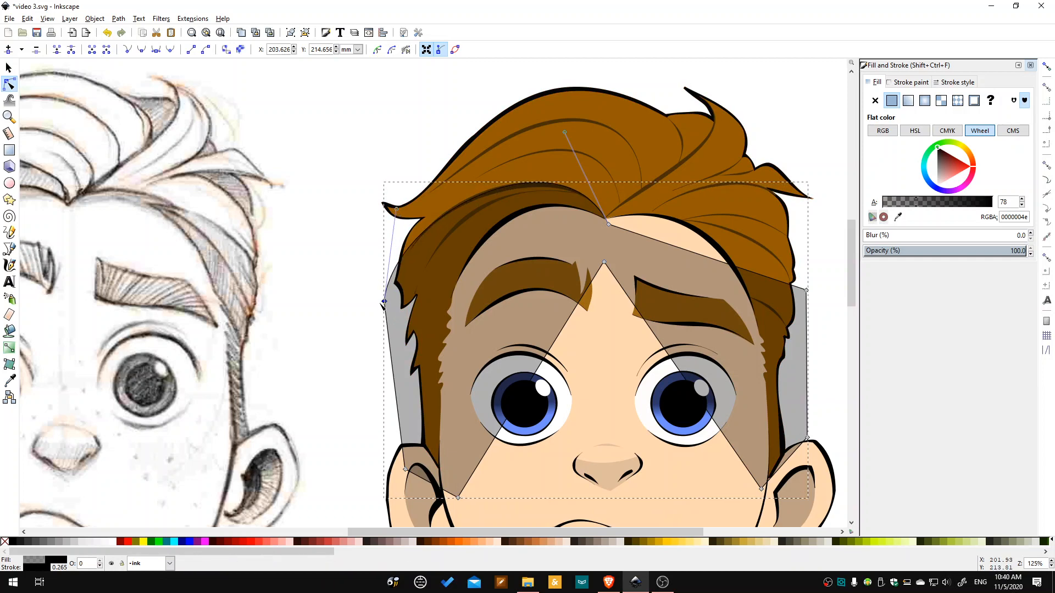
{"action": "left_click_drag", "start_coordinate": [384, 301], "coordinate": [388, 309]}
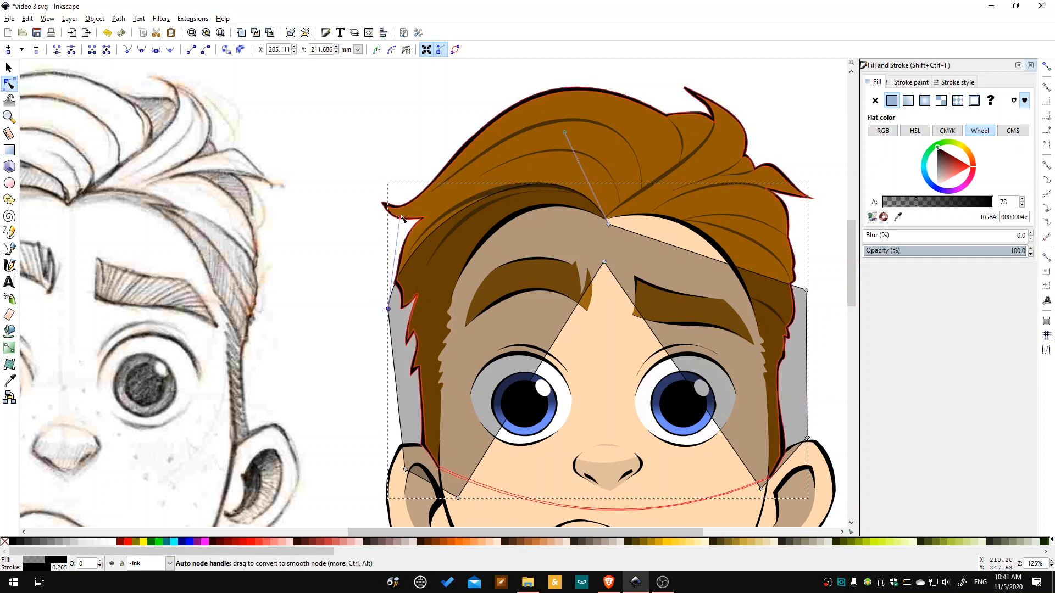
{"action": "left_click_drag", "start_coordinate": [401, 217], "coordinate": [391, 212]}
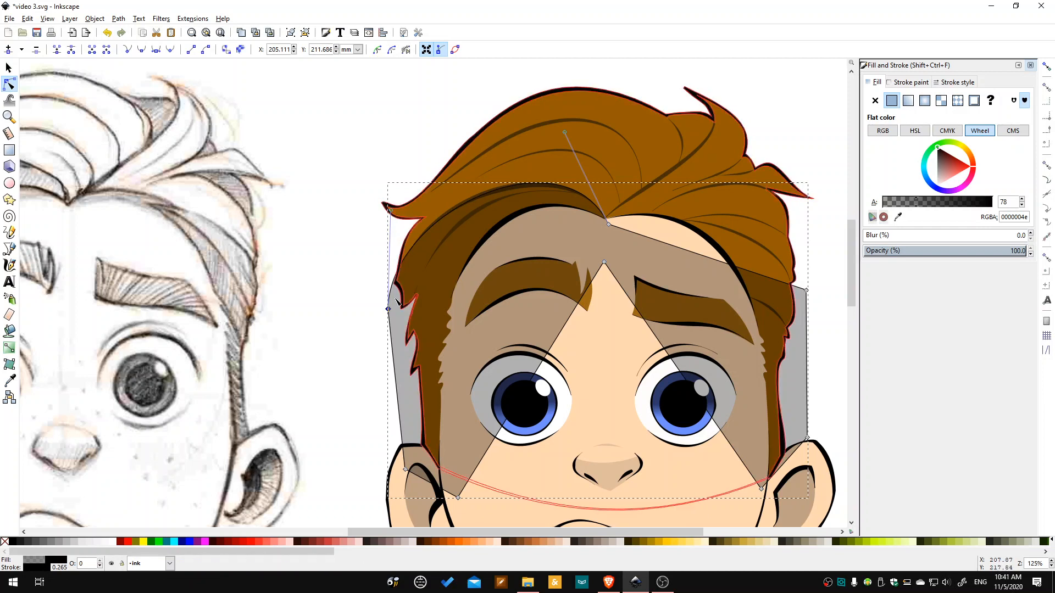
{"action": "left_click_drag", "start_coordinate": [388, 309], "coordinate": [391, 314]}
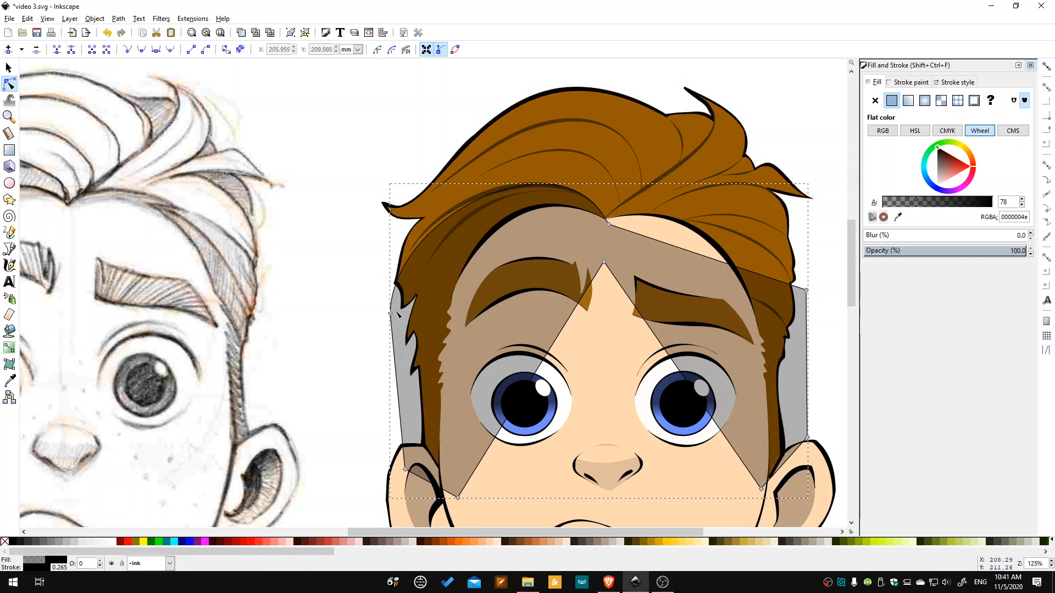
{"action": "left_click_drag", "start_coordinate": [393, 215], "coordinate": [387, 208]}
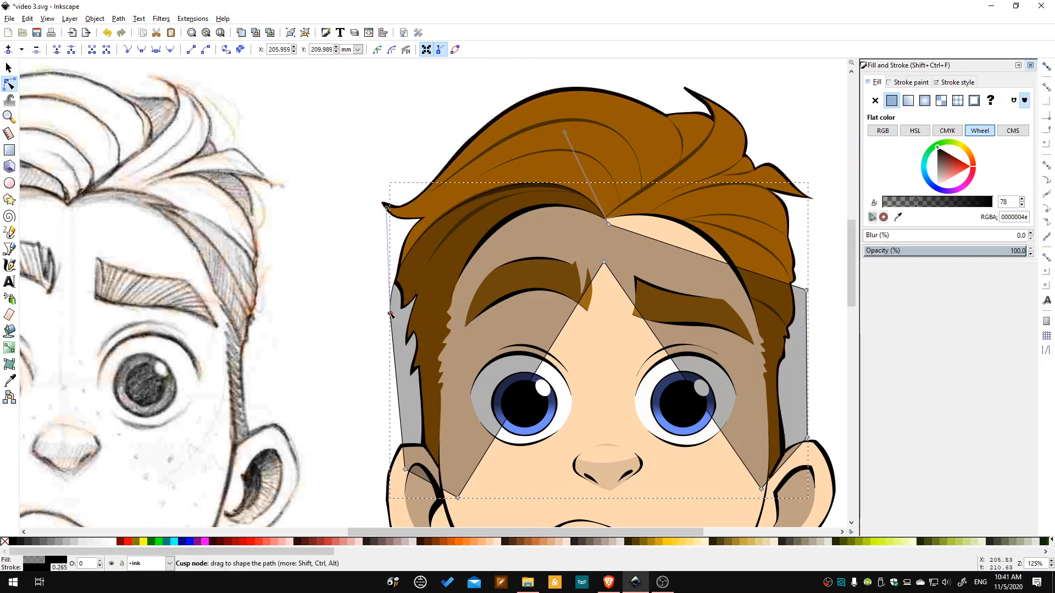
{"action": "left_click_drag", "start_coordinate": [390, 313], "coordinate": [388, 317]}
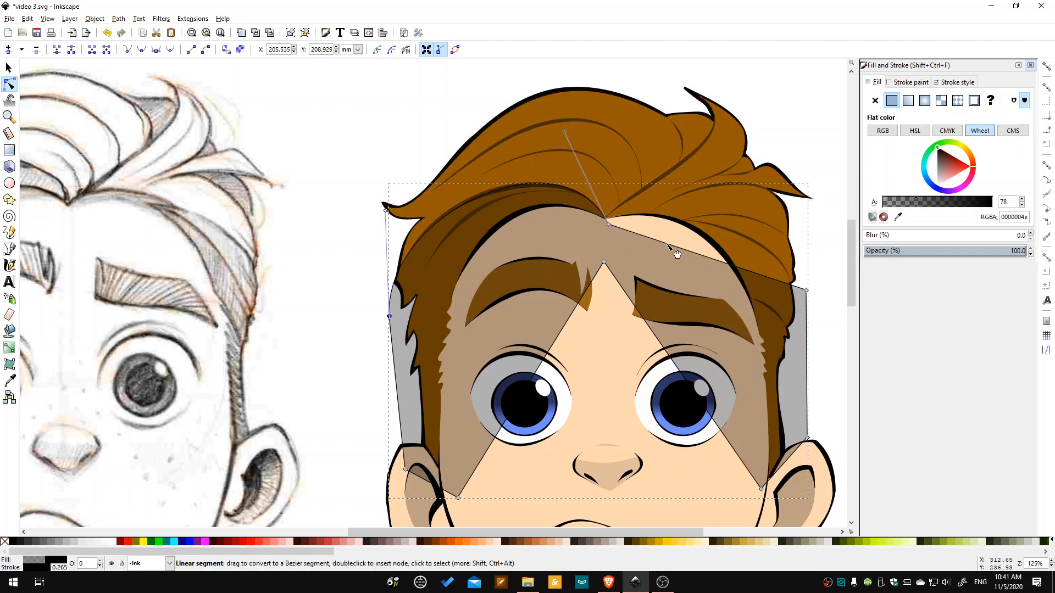
Curve the shadow's upper-right segment over the forehead, move the centre node to the hairline tip and adjust both of its handles.
{"action": "left_click_drag", "start_coordinate": [666, 246], "coordinate": [606, 219]}
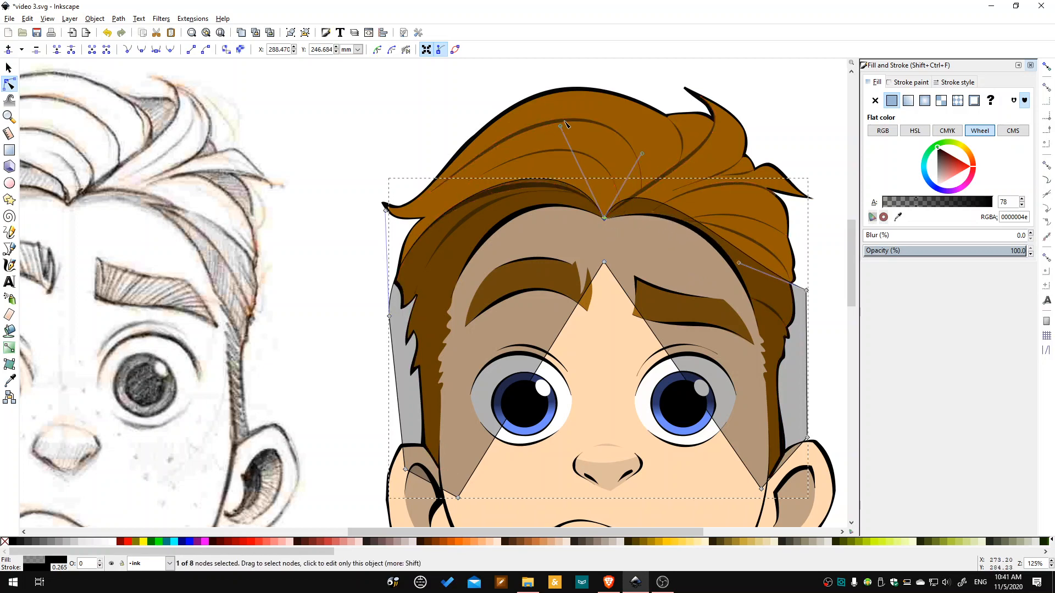
{"action": "mouse_move", "coordinate": [561, 127]}
{"action": "left_mouse_down"}
{"action": "mouse_move", "coordinate": [570, 144]}
{"action": "mouse_move", "coordinate": [560, 140]}
{"action": "left_mouse_up"}
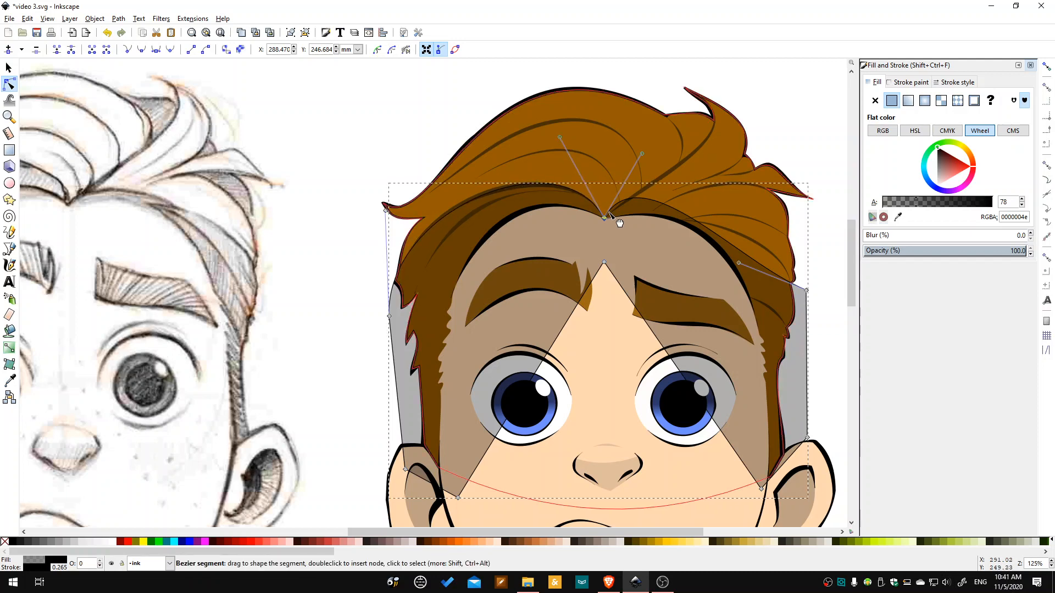
{"action": "left_click_drag", "start_coordinate": [643, 155], "coordinate": [657, 161]}
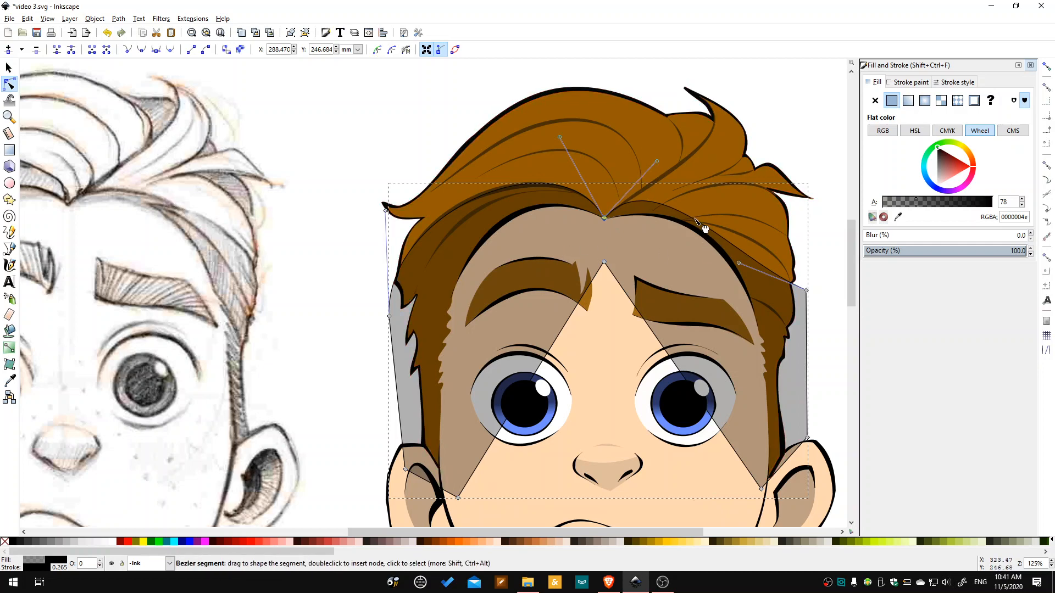
Insert a node on the shadow's upper-right segment over the forehead and shape its handles to follow the hair strand.
{"action": "double_click", "coordinate": [695, 220]}
{"action": "left_click_drag", "start_coordinate": [699, 219], "coordinate": [696, 217]}
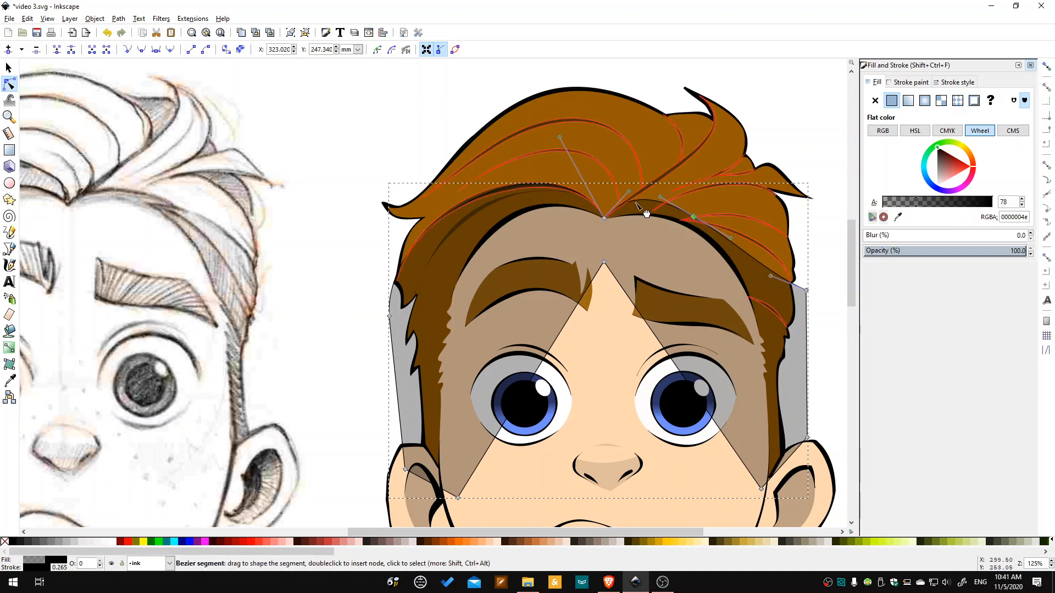
{"action": "left_click_drag", "start_coordinate": [731, 238], "coordinate": [667, 195]}
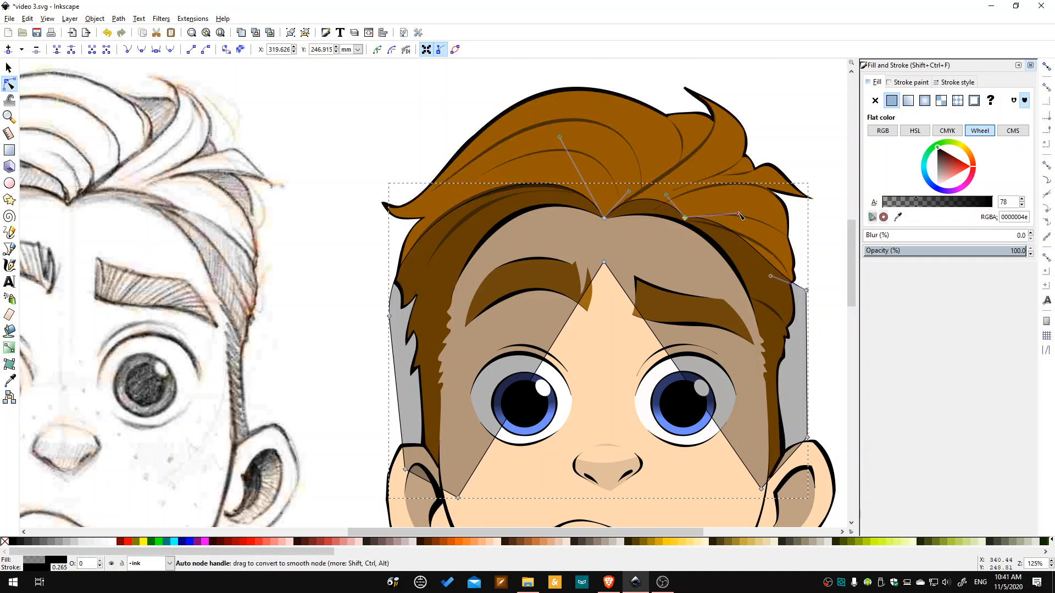
{"action": "left_click_drag", "start_coordinate": [739, 214], "coordinate": [790, 237]}
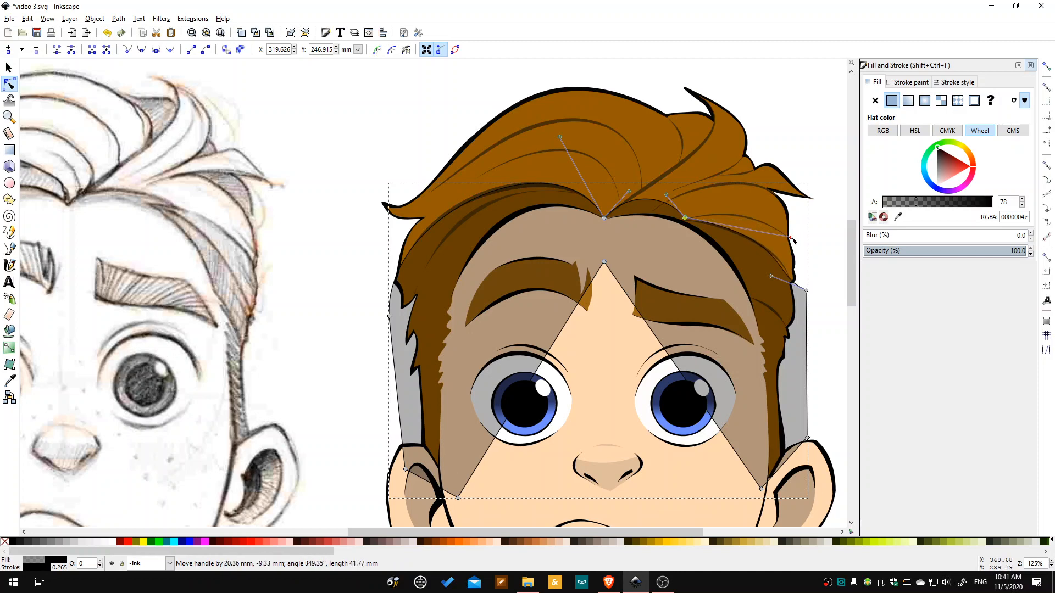
Fit the shadow's right corner node to the hair's right outline and deselect it.
{"action": "left_click_drag", "start_coordinate": [770, 276], "coordinate": [795, 293]}
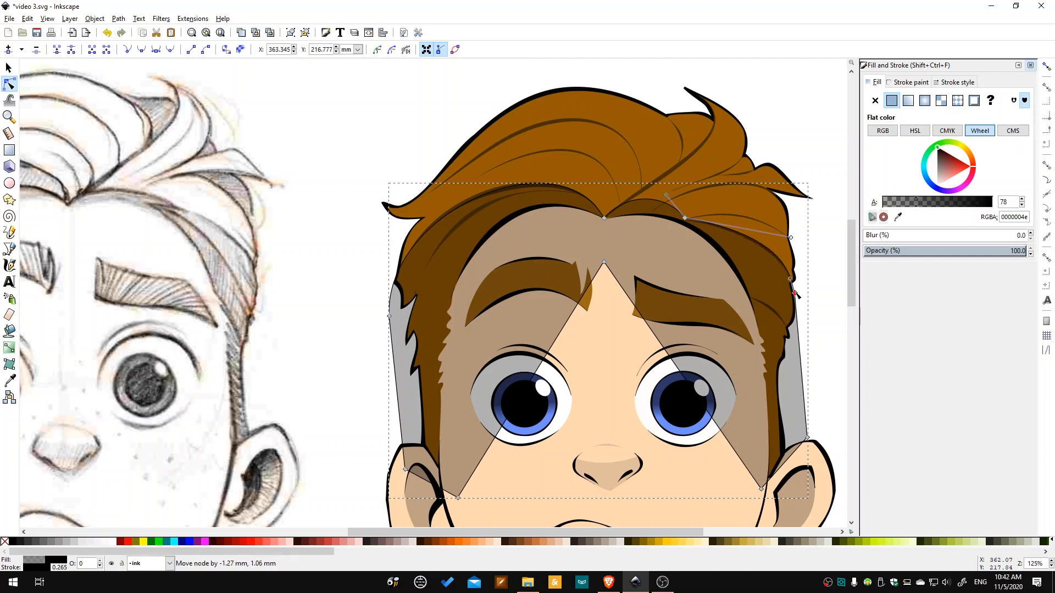
{"action": "left_click", "coordinate": [813, 296]}
{"action": "scroll", "coordinate": [800, 335], "scroll_direction": "down", "scroll_amount": 5}
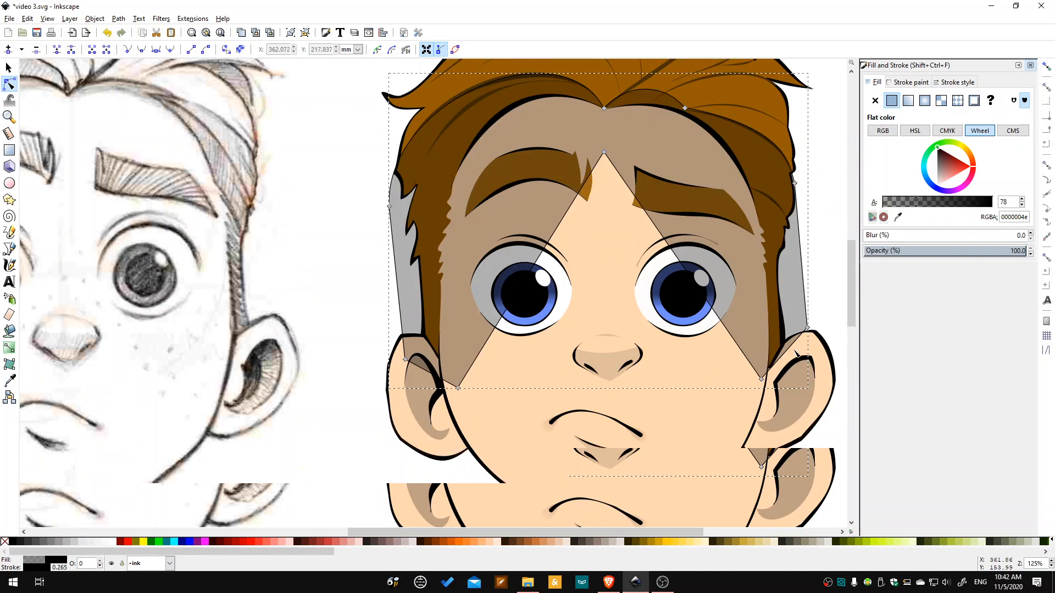
{"action": "scroll", "coordinate": [797, 365], "scroll_direction": "up", "scroll_amount": 4}
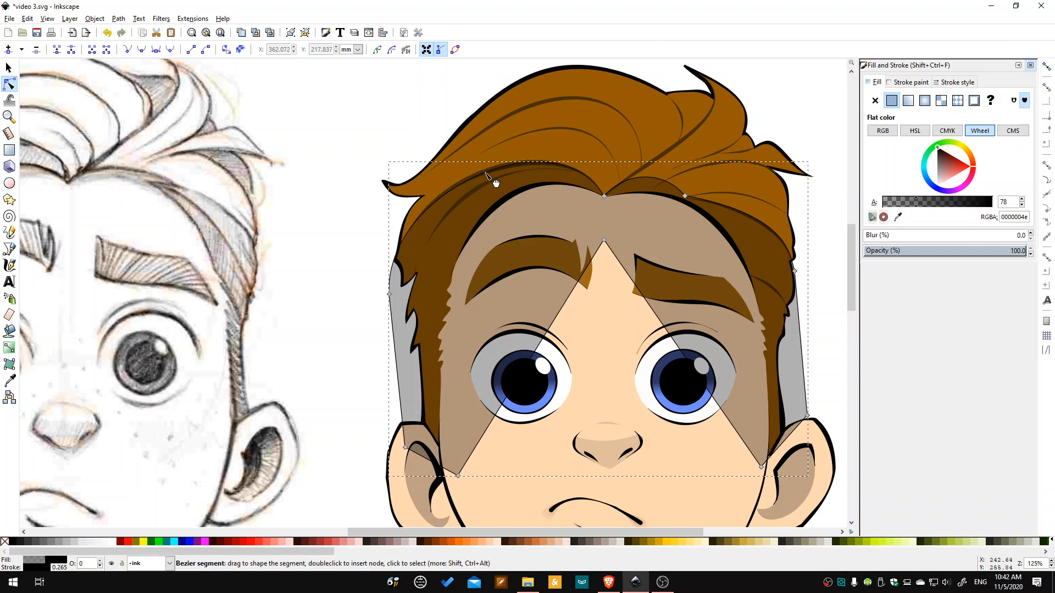
Duplicate the brown hair shape and intersect the copy with the shadow path to trim it to the hair.
{"action": "left_click", "coordinate": [9, 68]}
{"action": "left_click", "coordinate": [566, 155]}
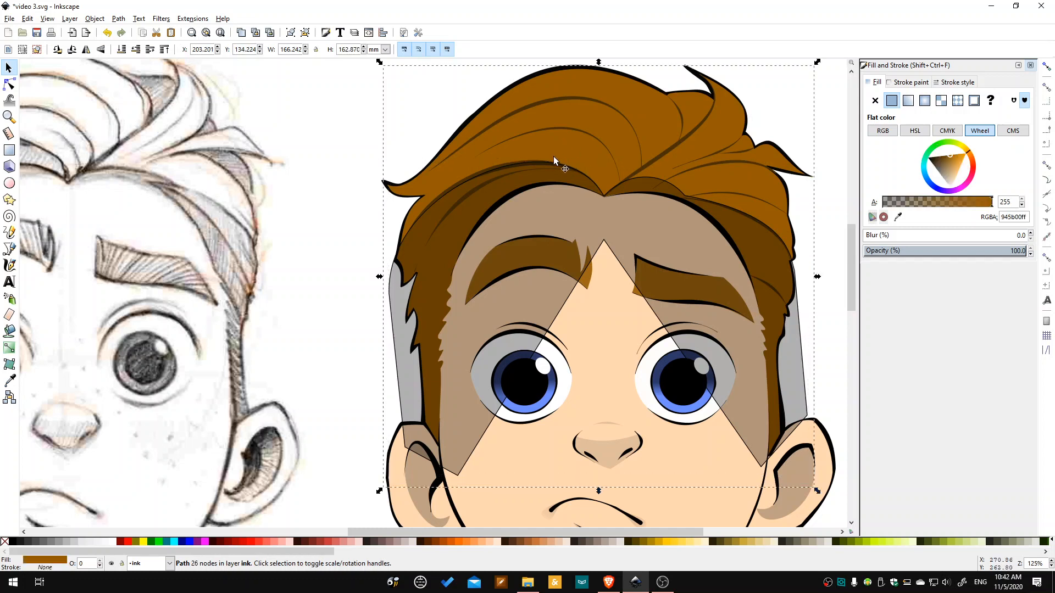
{"action": "left_click", "coordinate": [242, 34]}
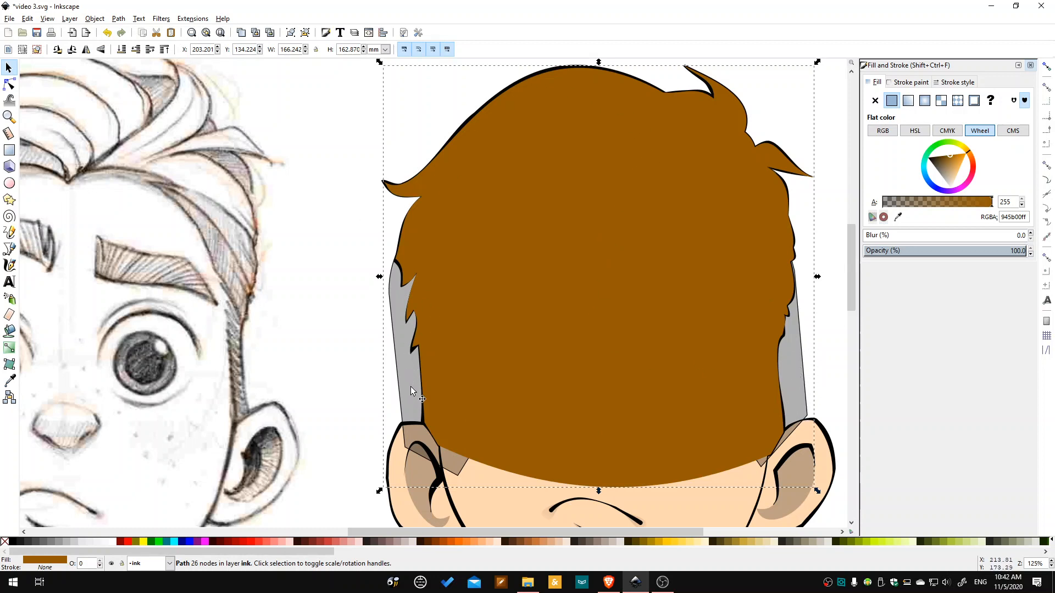
{"action": "left_click", "coordinate": [804, 394], "text": "shift"}
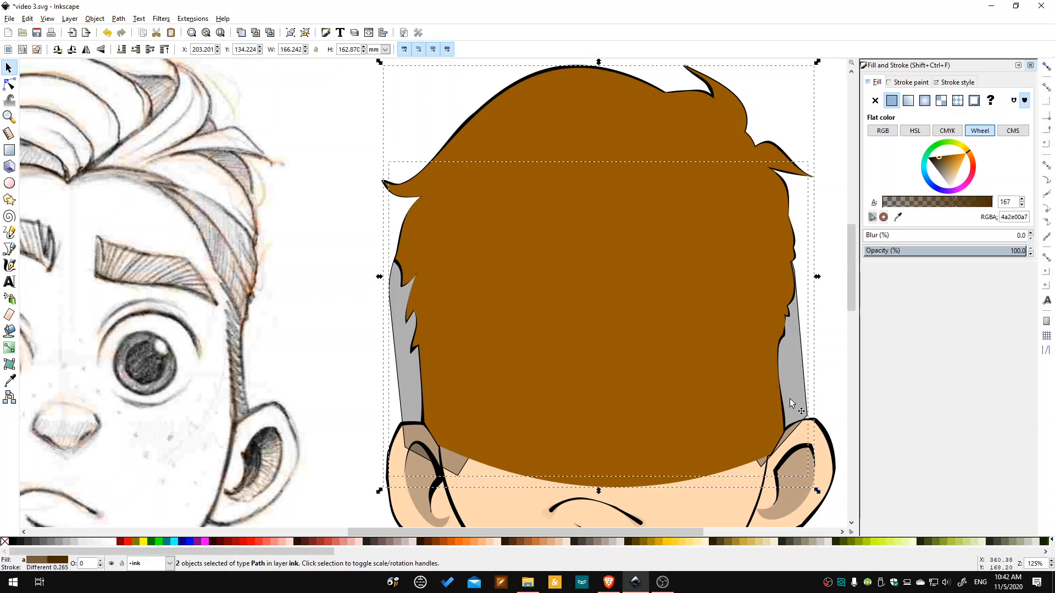
{"action": "left_click", "coordinate": [119, 19]}
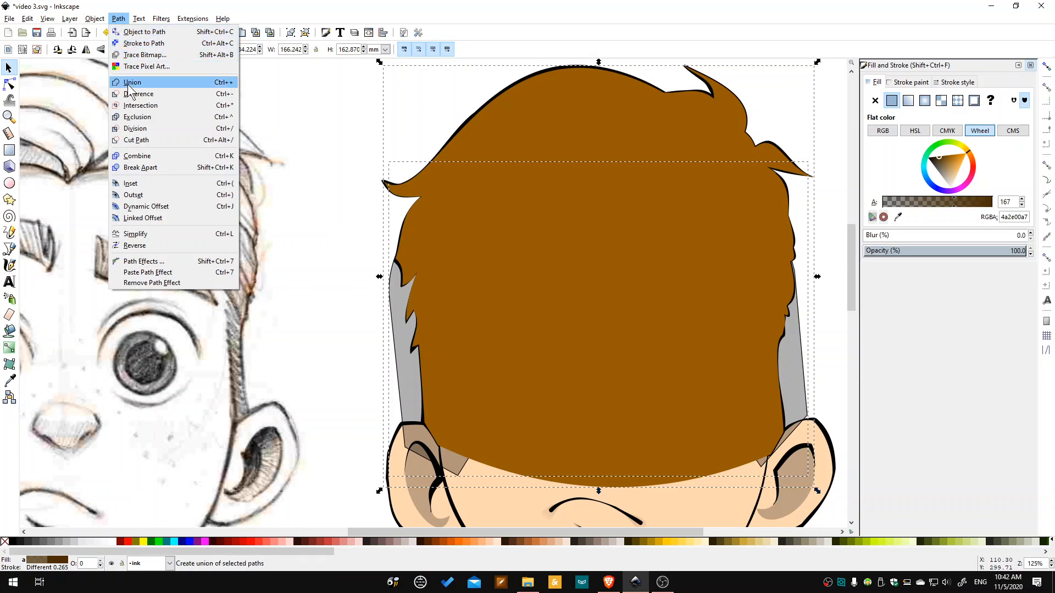
{"action": "left_click", "coordinate": [145, 105]}
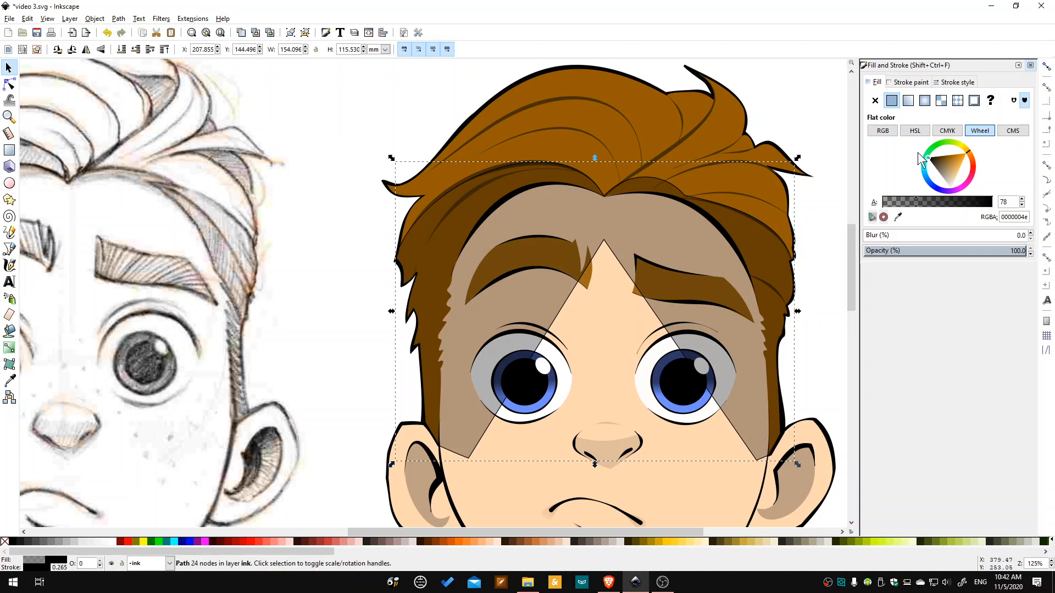
Remove the shadow's stroke and lower it in the stacking order beneath the face, eyes and eyebrows while keeping it above the hair.
{"action": "left_click", "coordinate": [907, 82]}
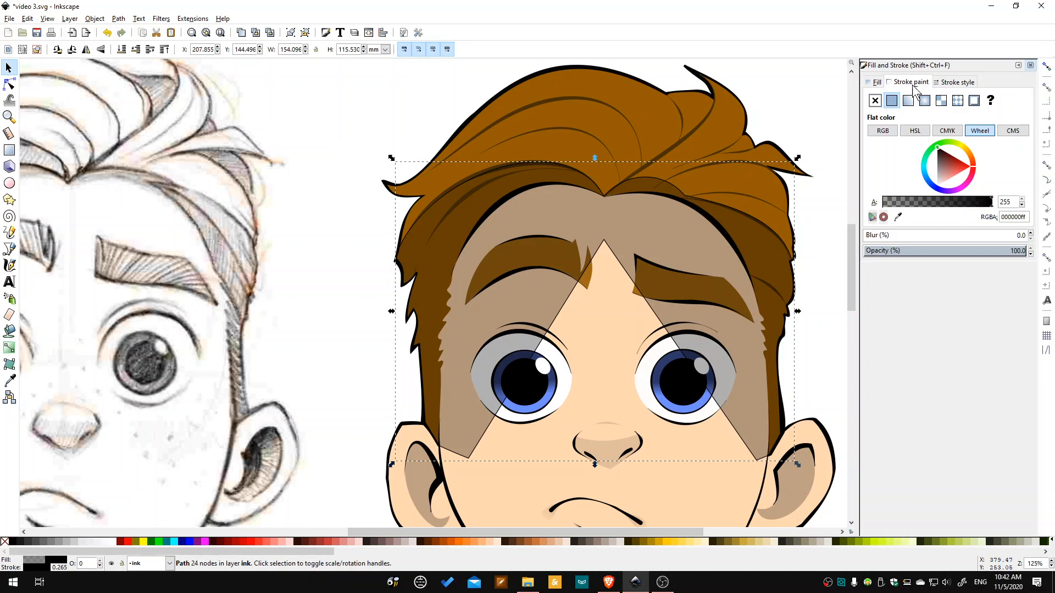
{"action": "left_click", "coordinate": [875, 101]}
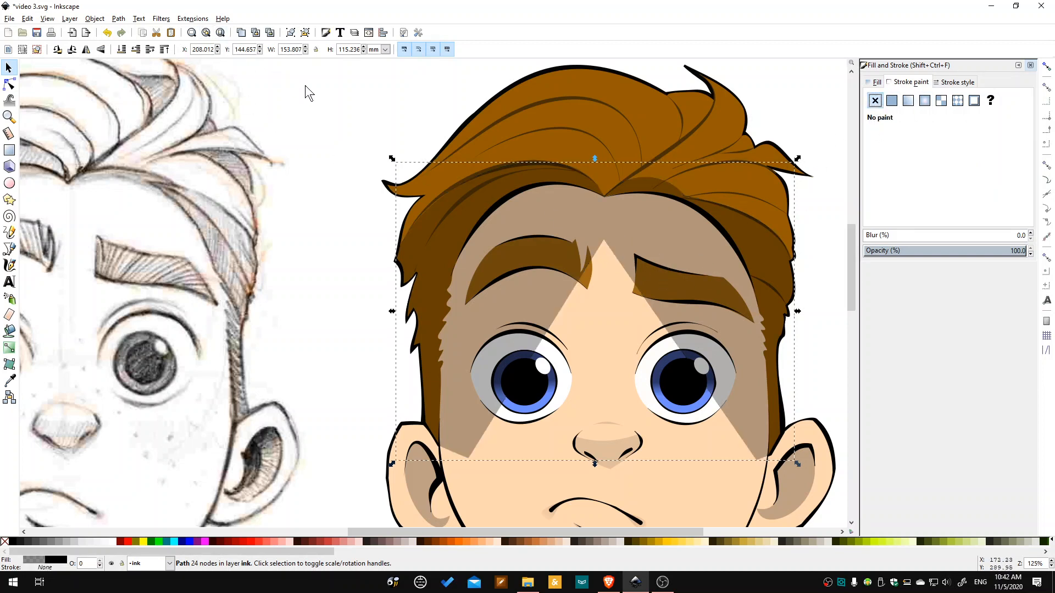
{"action": "left_click", "coordinate": [136, 49]}
{"action": "left_click", "coordinate": [136, 49]}
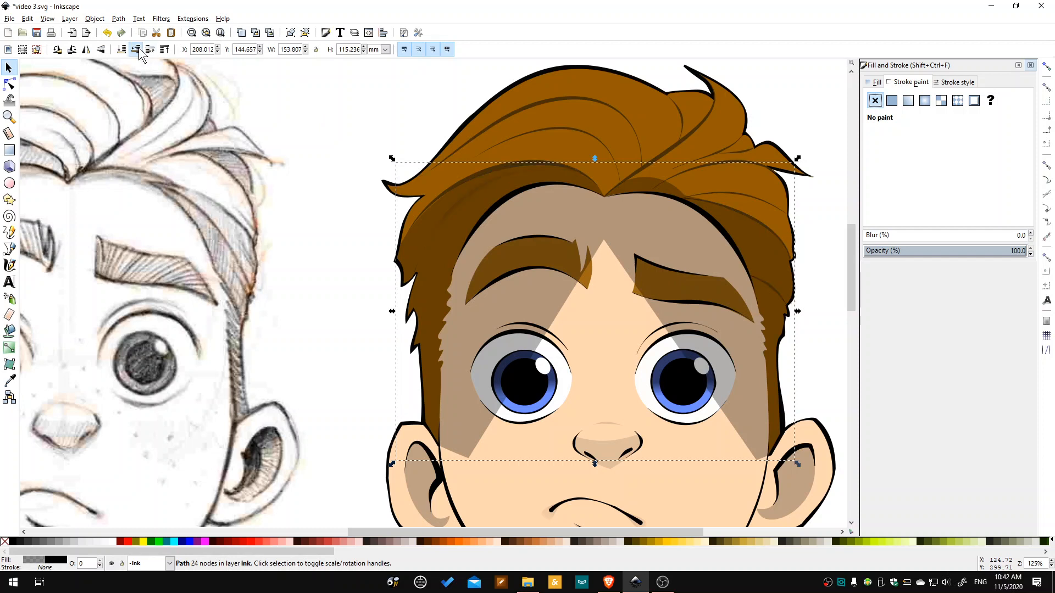
{"action": "left_click", "coordinate": [139, 49]}
{"action": "left_click", "coordinate": [139, 49]}
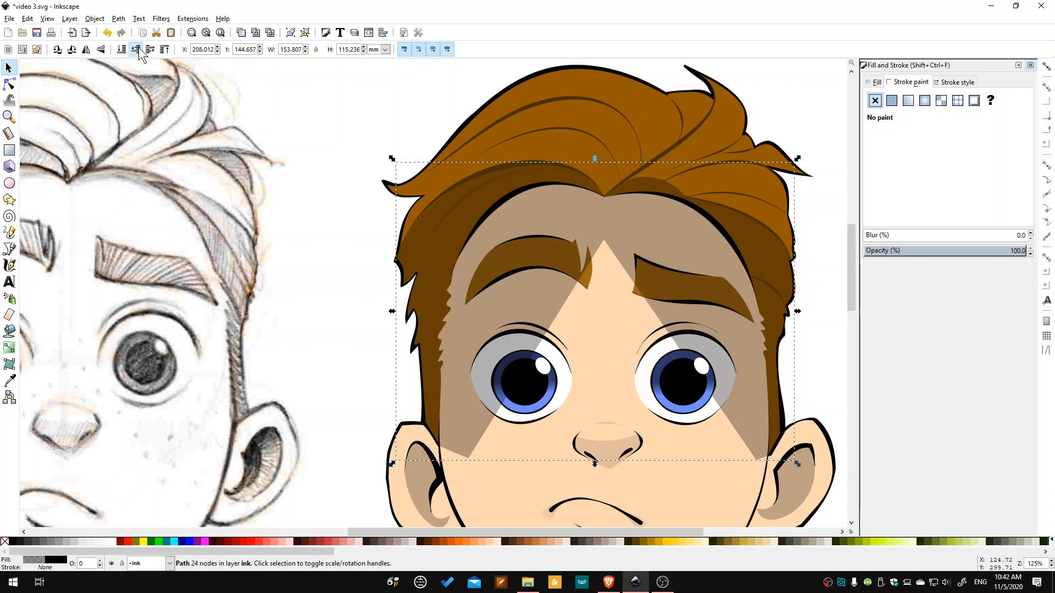
{"action": "left_click", "coordinate": [139, 49]}
{"action": "left_click", "coordinate": [139, 49]}
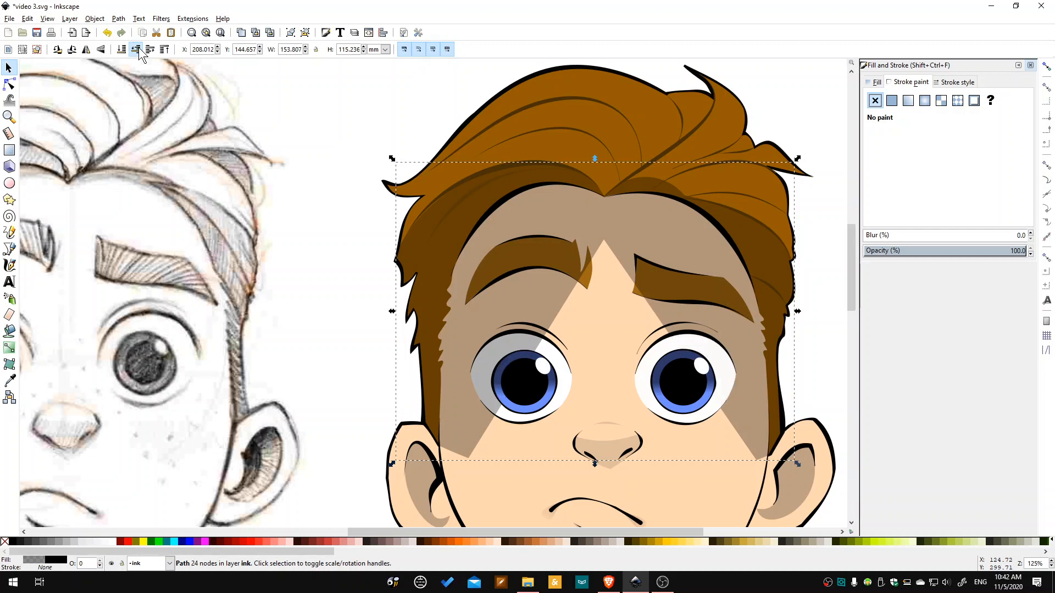
{"action": "left_click", "coordinate": [140, 48]}
{"action": "left_click", "coordinate": [139, 49]}
{"action": "left_click", "coordinate": [140, 49]}
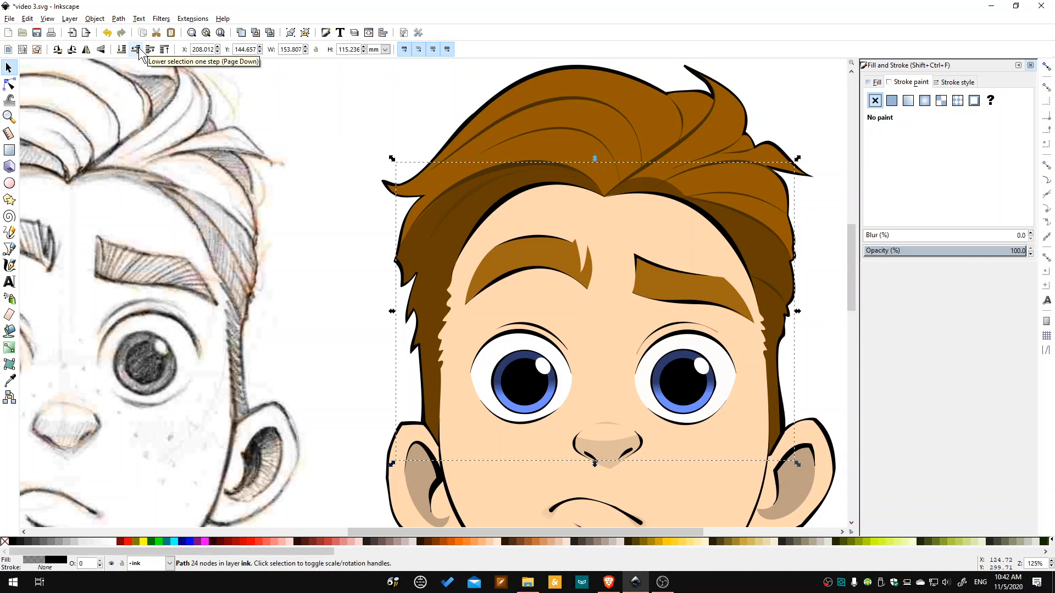
{"action": "left_click", "coordinate": [139, 49]}
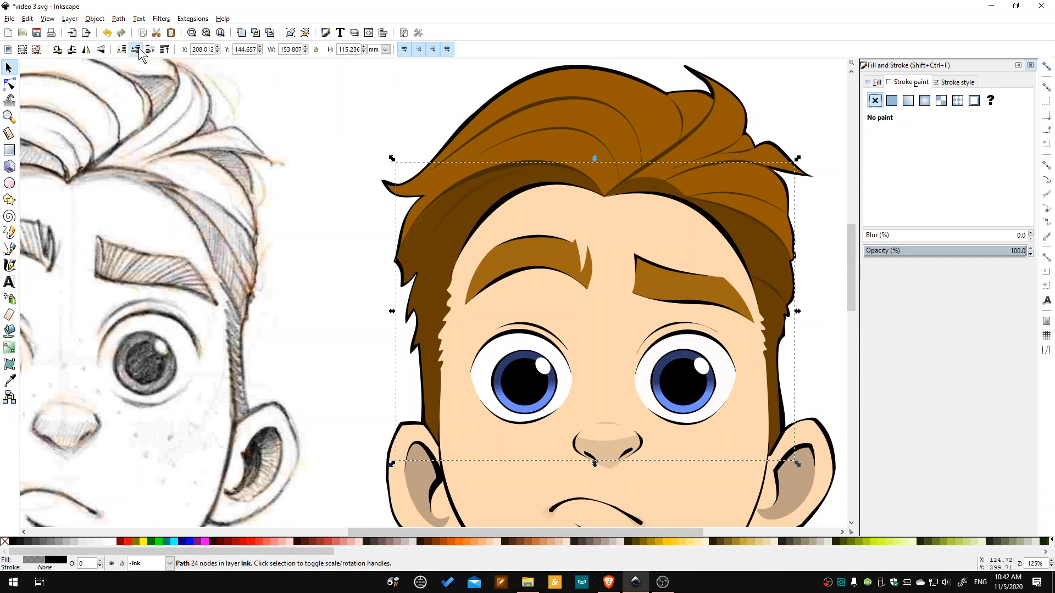
{"action": "left_click", "coordinate": [140, 49]}
{"action": "left_click", "coordinate": [149, 49]}
{"action": "left_click", "coordinate": [150, 49]}
Darken the fill of the curved hair strand over the left side of the forehead to 2f1e06ff.
{"action": "left_click", "coordinate": [9, 84]}
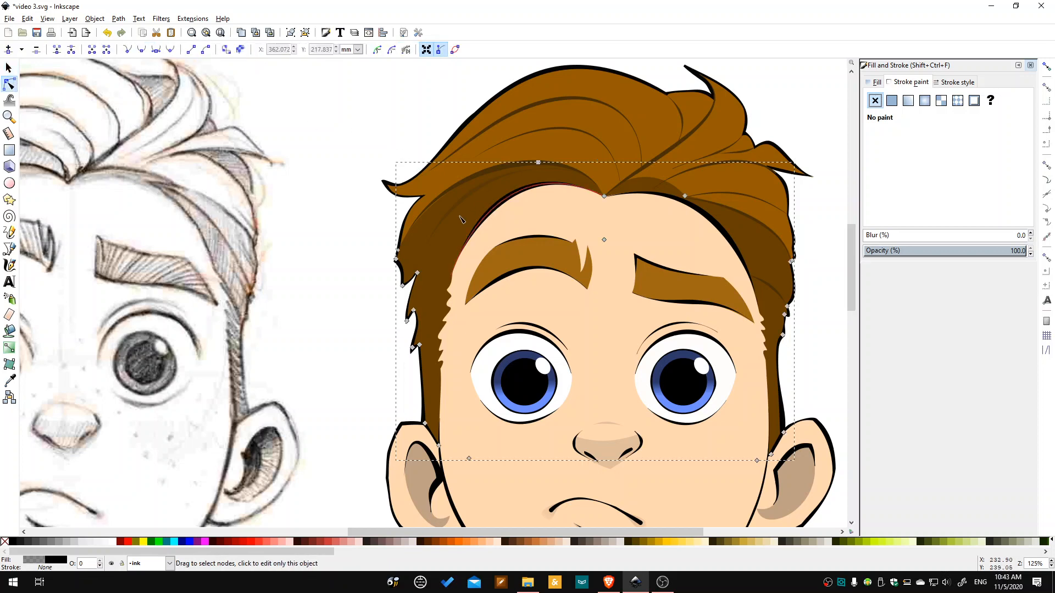
{"action": "scroll", "coordinate": [457, 215], "scroll_direction": "up", "scroll_amount": 1}
{"action": "scroll", "coordinate": [457, 216], "scroll_direction": "up", "scroll_amount": 1}
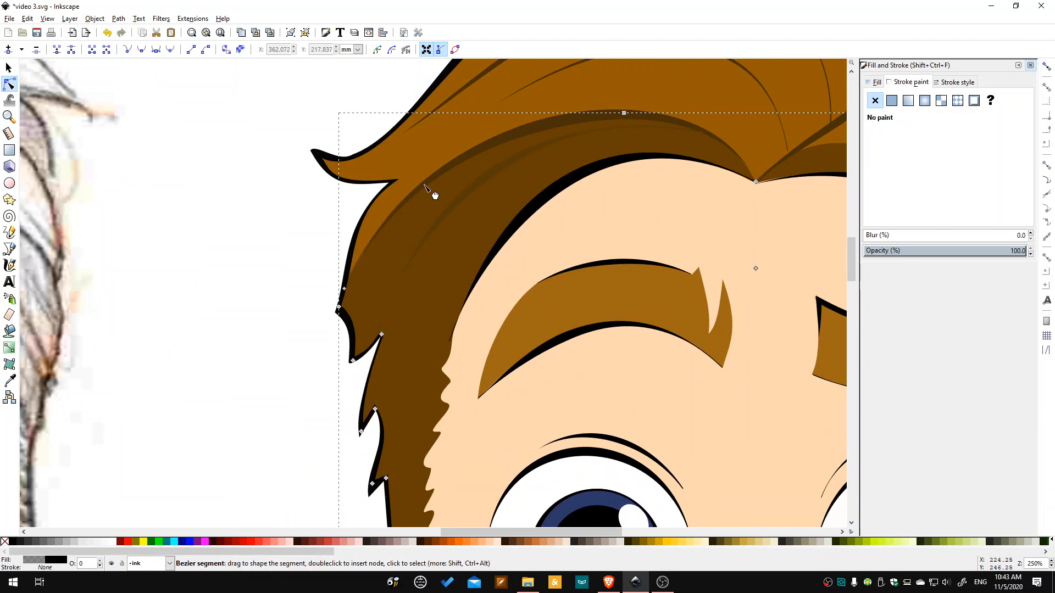
{"action": "left_click", "coordinate": [264, 237]}
{"action": "scroll", "coordinate": [292, 301], "scroll_direction": "down", "scroll_amount": 3}
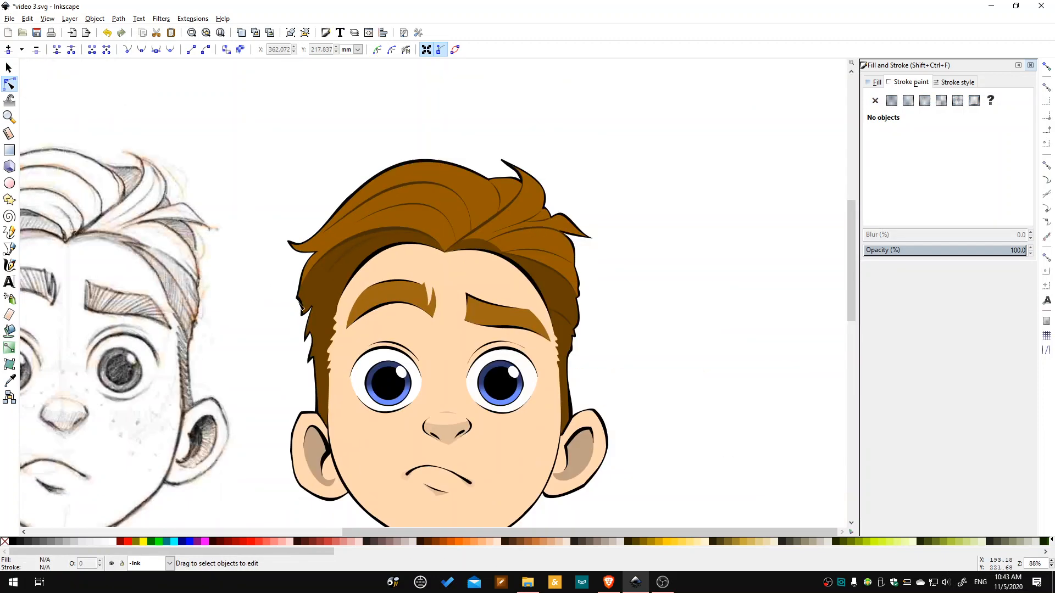
{"action": "left_click_drag", "start_coordinate": [484, 533], "coordinate": [387, 533]}
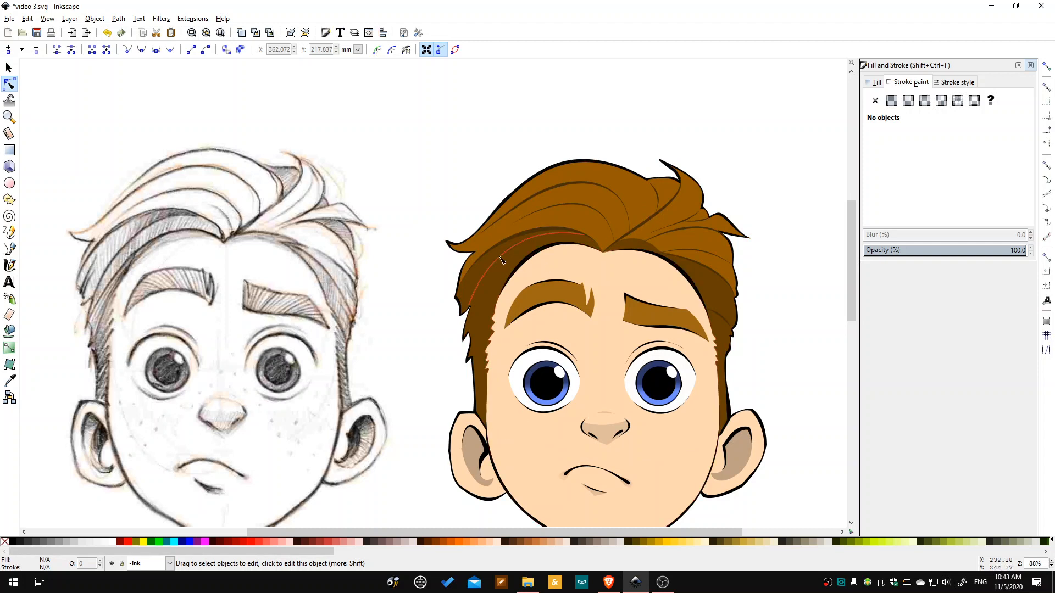
{"action": "left_click", "coordinate": [517, 253]}
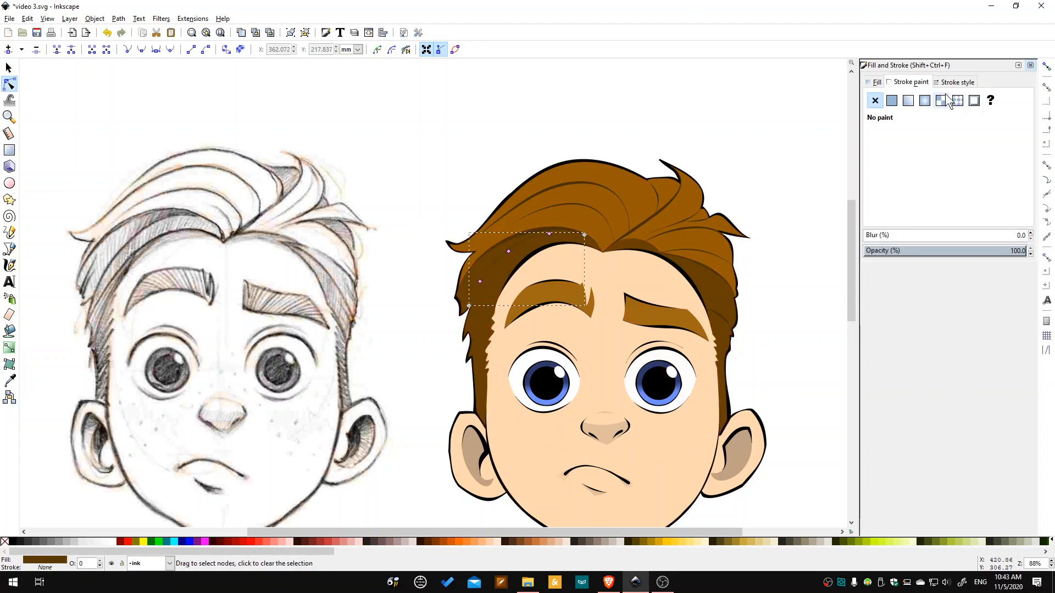
{"action": "left_click", "coordinate": [875, 82]}
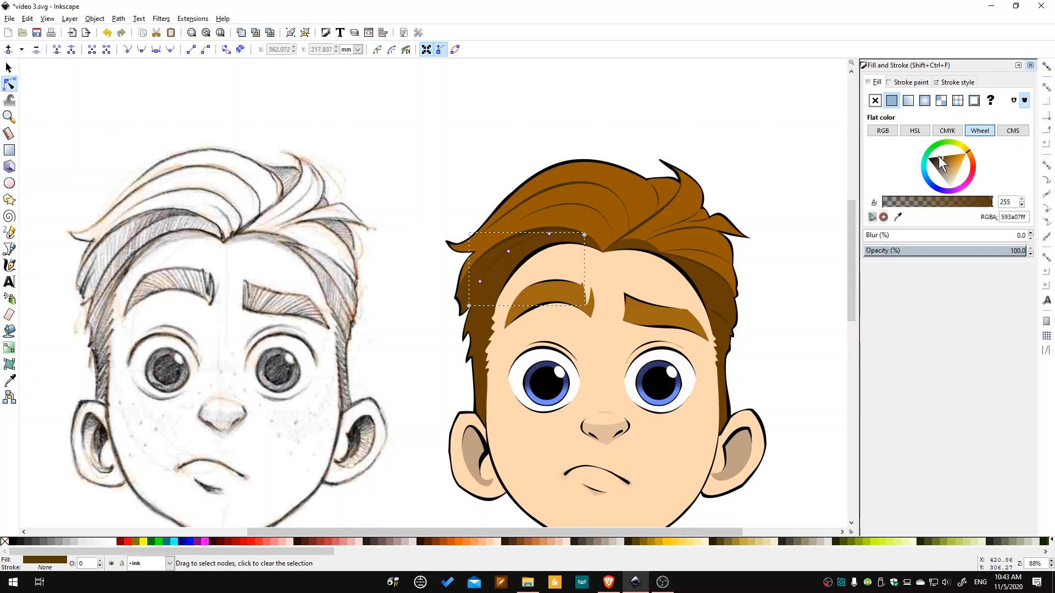
{"action": "left_click_drag", "start_coordinate": [940, 158], "coordinate": [935, 158]}
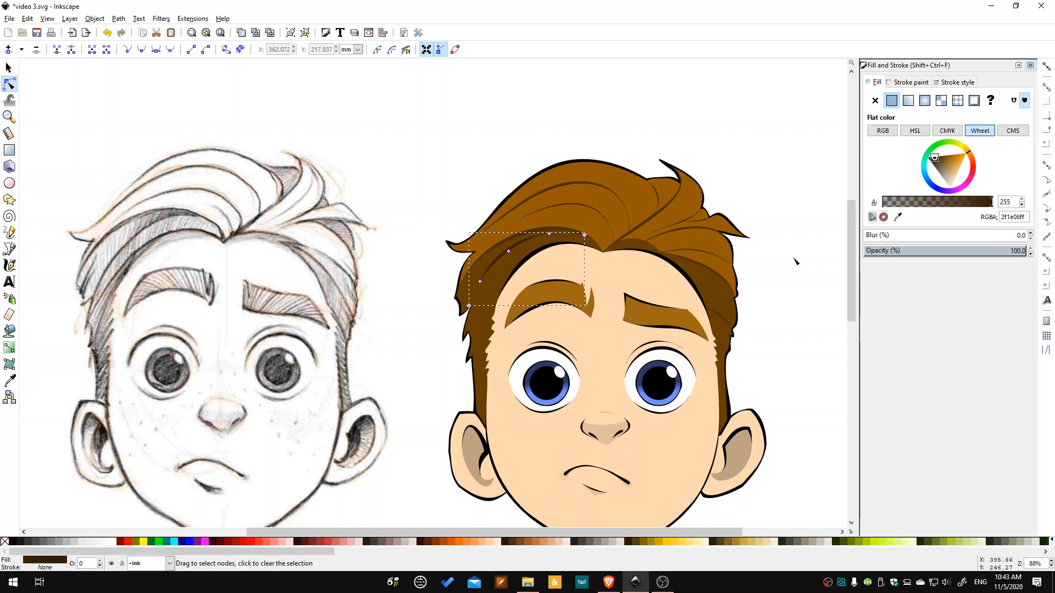
Darken the brown fill of the path that forms the remaining inner hair strand lines, then deselect it.
{"action": "left_click", "coordinate": [690, 260]}
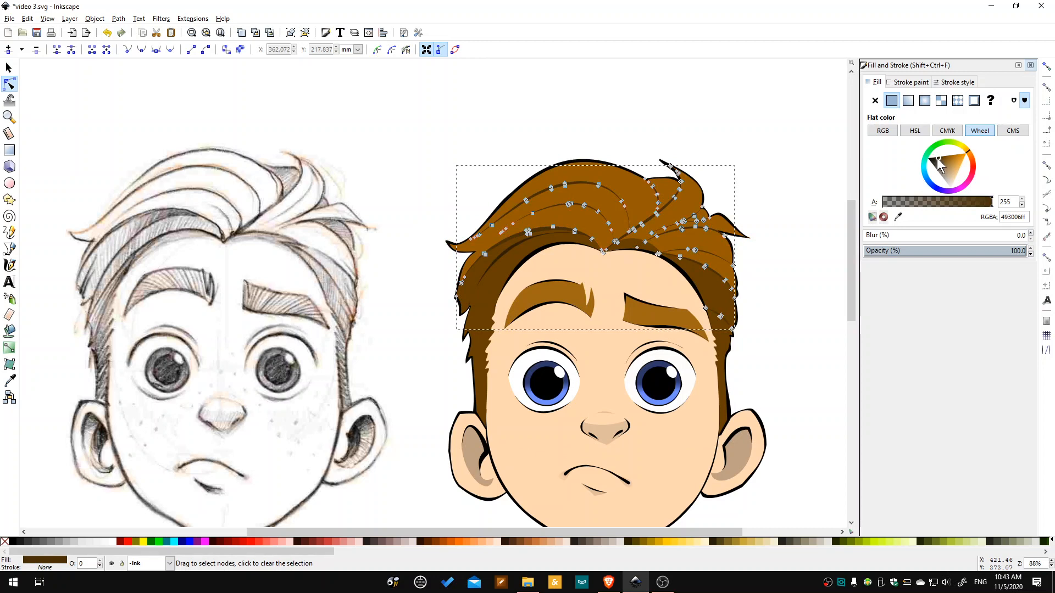
{"action": "left_click_drag", "start_coordinate": [940, 164], "coordinate": [937, 157]}
{"action": "left_click", "coordinate": [810, 270]}
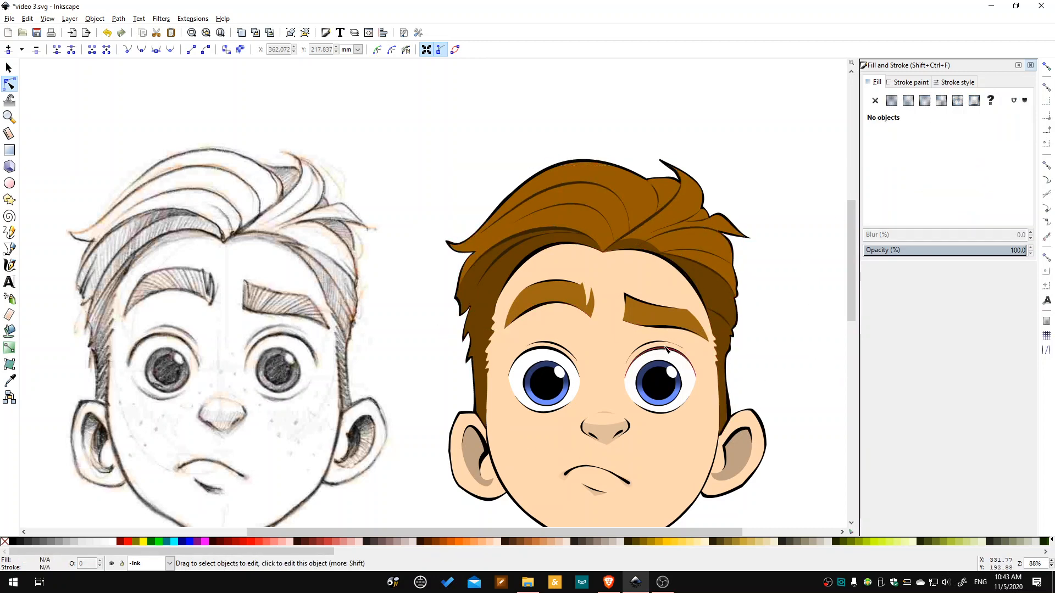
Draw a two-node diagonal line about 18 mm wide and 16 mm high over the sketch's left ear and shift it slightly up and right.
{"action": "scroll", "coordinate": [813, 286], "scroll_direction": "down", "scroll_amount": 1}
{"action": "scroll", "coordinate": [818, 308], "scroll_direction": "down", "scroll_amount": 4}
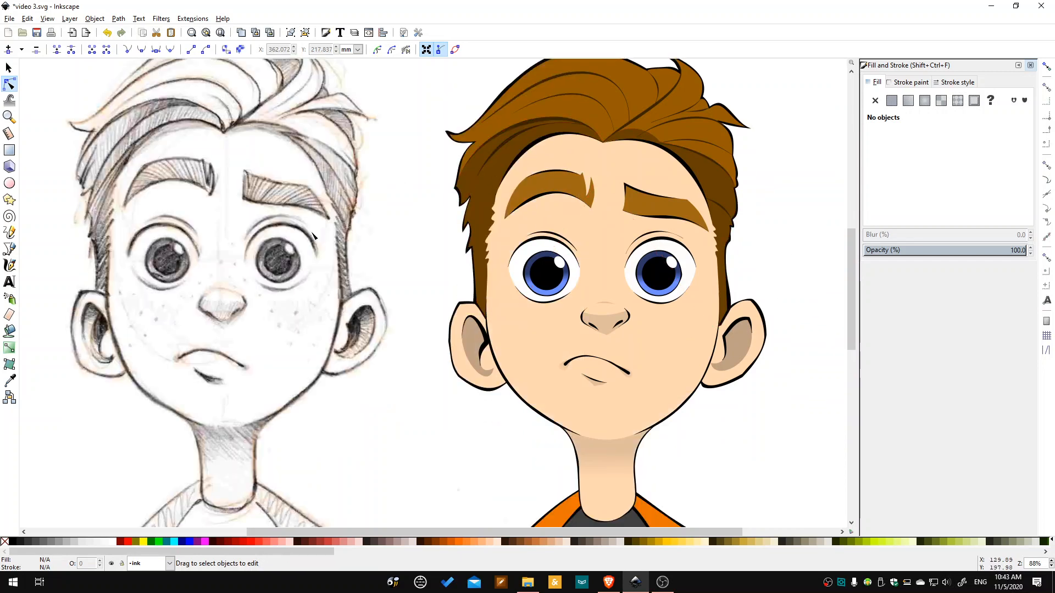
{"action": "scroll", "coordinate": [353, 122], "scroll_direction": "up", "scroll_amount": 1}
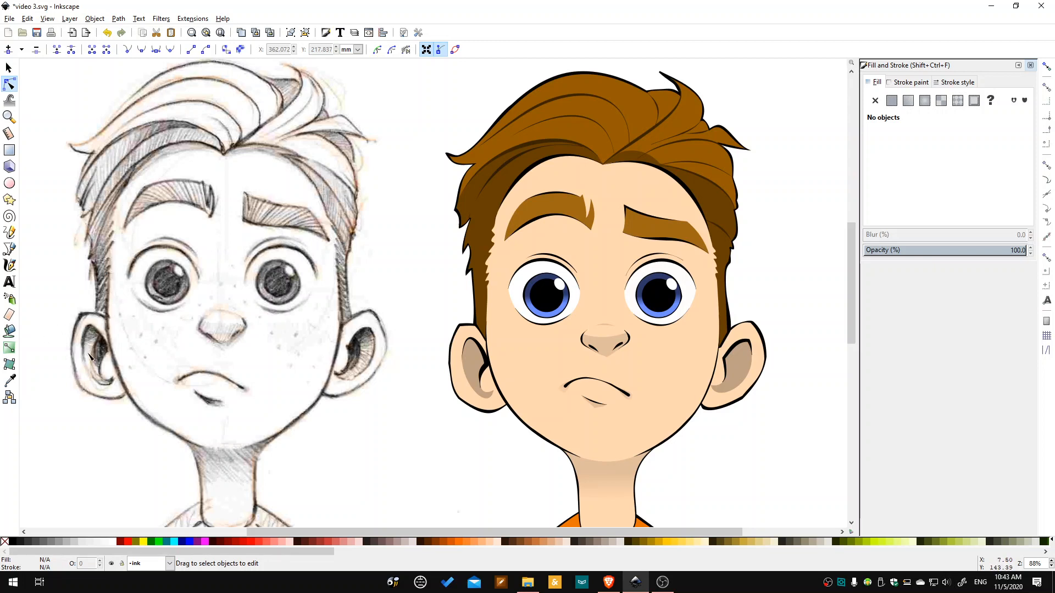
{"action": "left_click", "coordinate": [10, 250]}
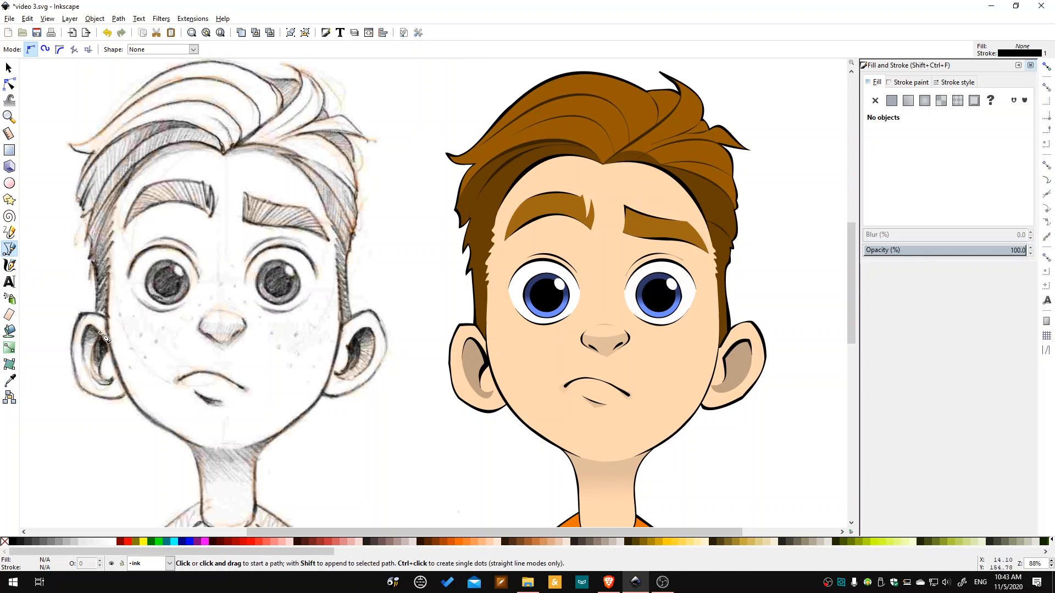
{"action": "left_click", "coordinate": [115, 310]}
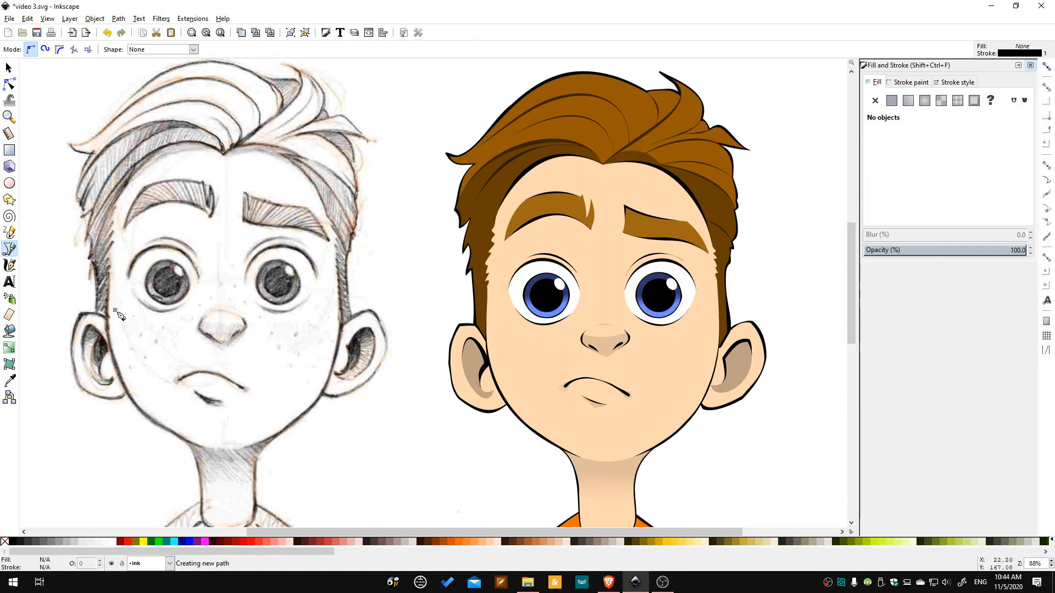
{"action": "double_click", "coordinate": [82, 340]}
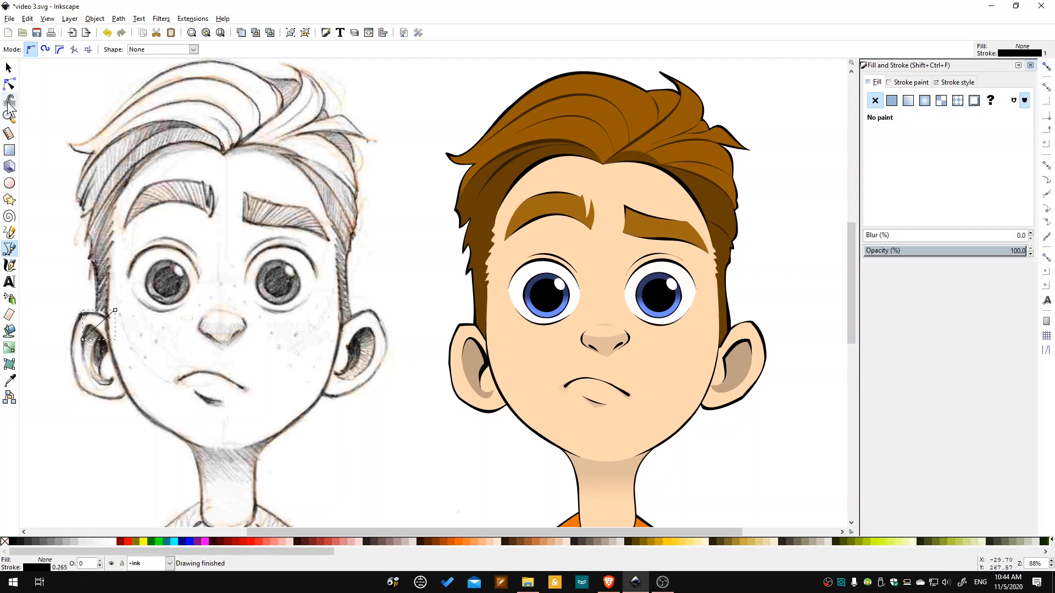
{"action": "left_click", "coordinate": [9, 67]}
{"action": "left_click_drag", "start_coordinate": [101, 323], "coordinate": [110, 314]}
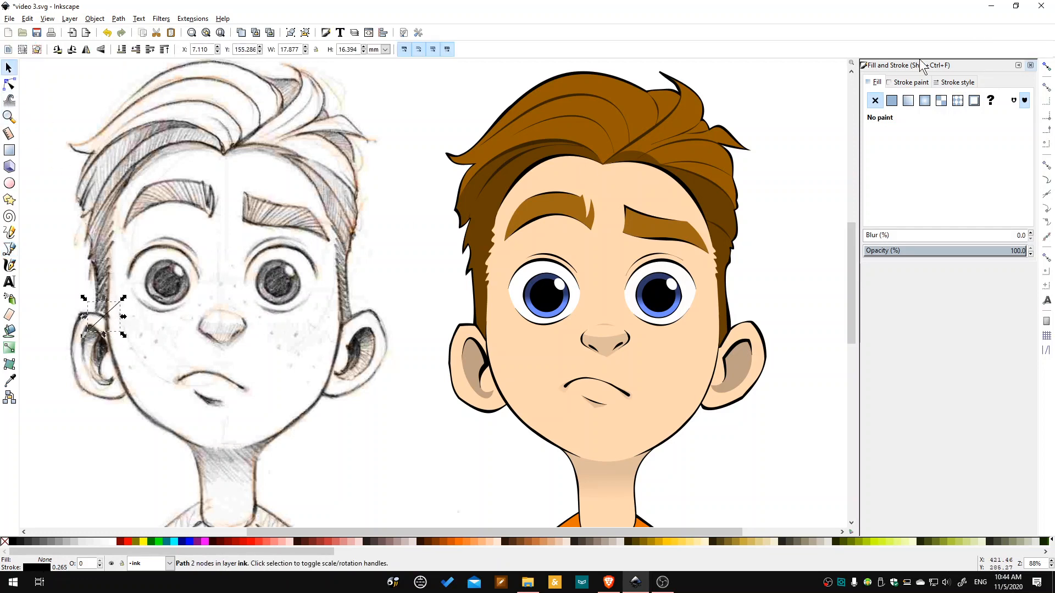
Set the stroke width of the diagonal line on the sketch to 0.765 mm.
{"action": "left_click", "coordinate": [909, 82]}
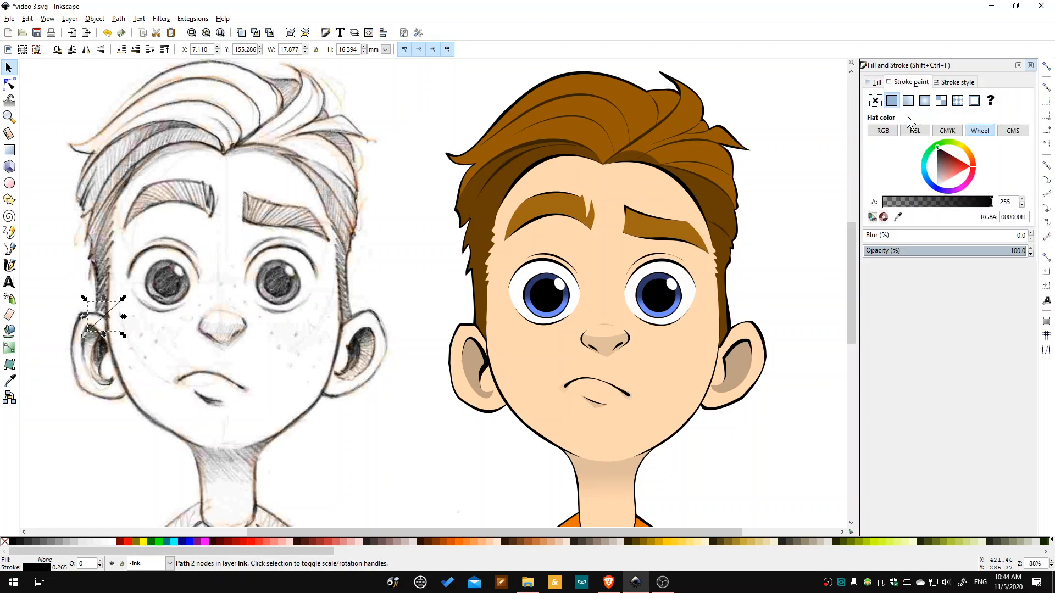
{"action": "left_click", "coordinate": [948, 83]}
{"action": "left_click", "coordinate": [950, 95]}
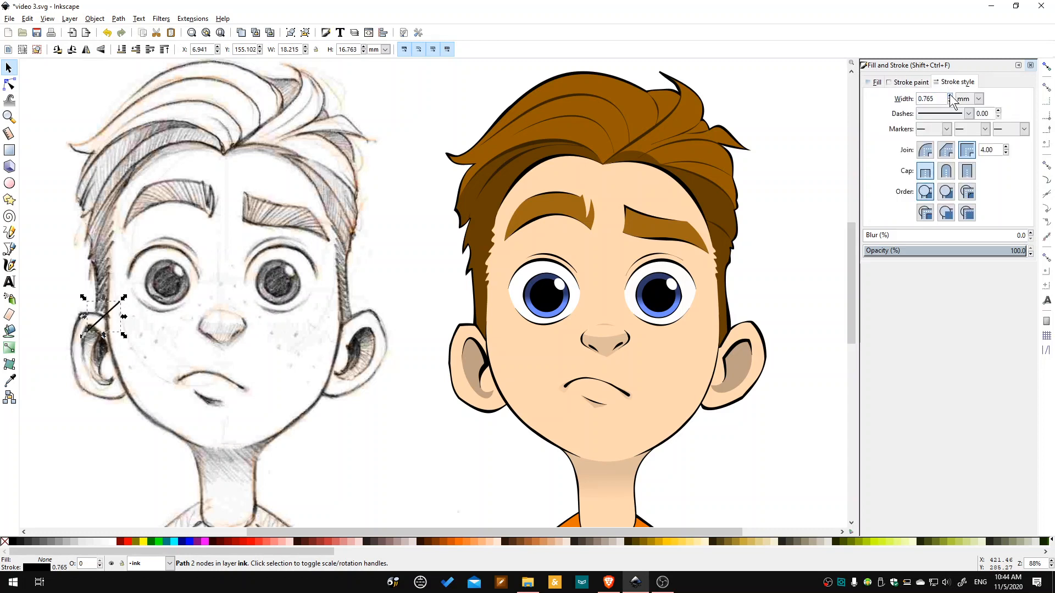
Set the stroke width of the diagonal line over the sketch's left ear to 1.165 mm.
{"action": "left_click", "coordinate": [948, 102]}
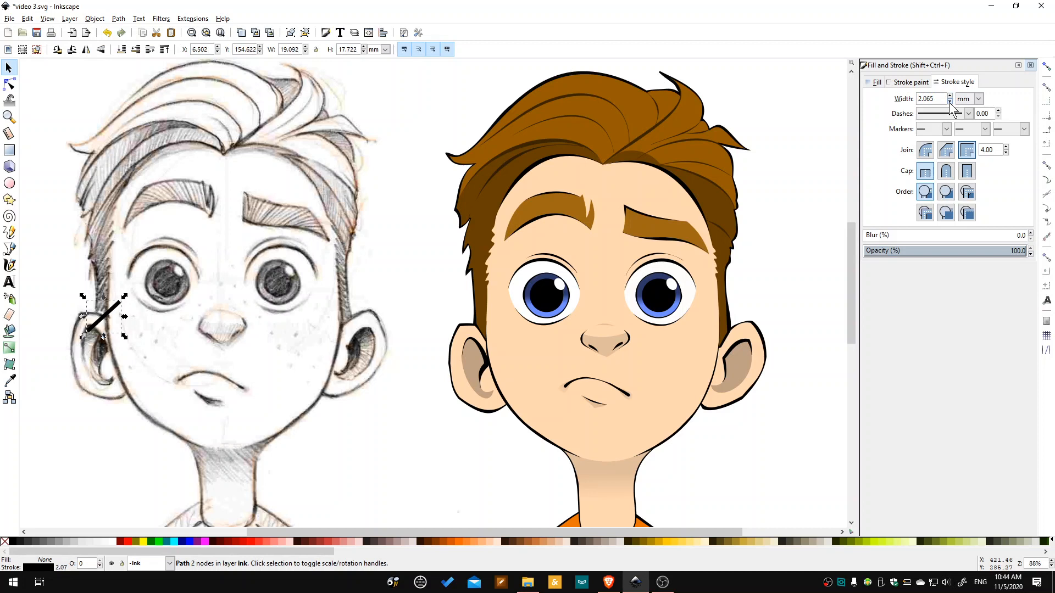
{"action": "left_click", "coordinate": [949, 102]}
{"action": "left_click", "coordinate": [949, 102]}
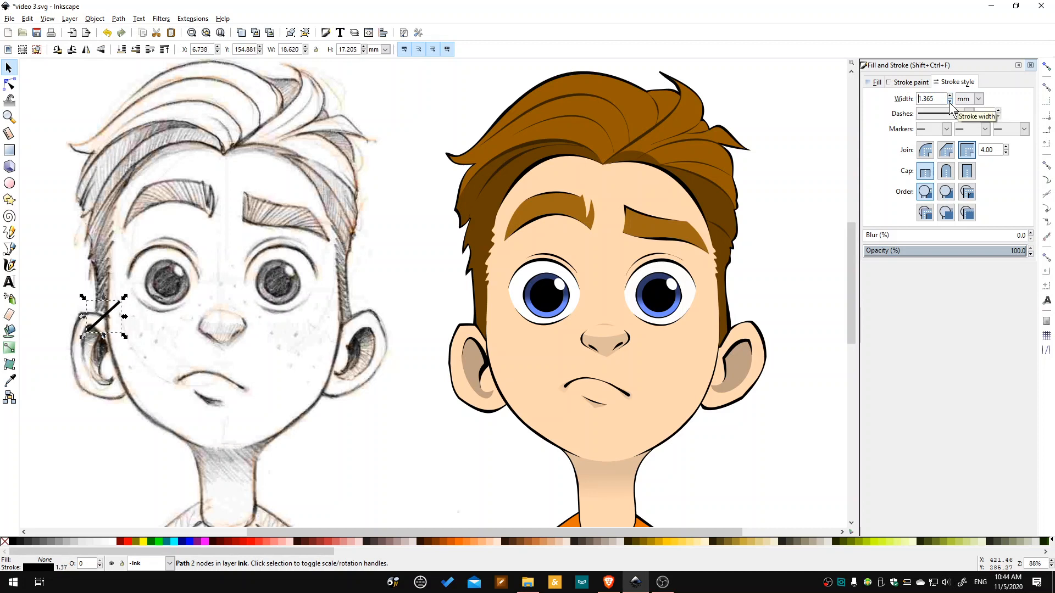
{"action": "left_click", "coordinate": [949, 102]}
{"action": "left_click", "coordinate": [949, 102]}
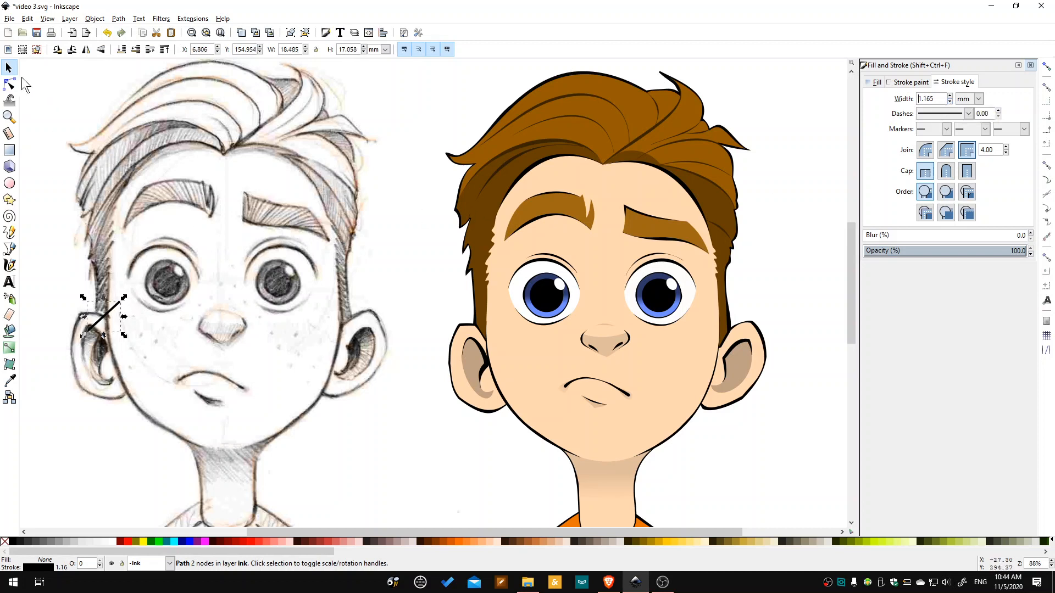
Lengthen the diagonal line by moving both end nodes outward, and convert its stroke to a path.
{"action": "left_click", "coordinate": [9, 84]}
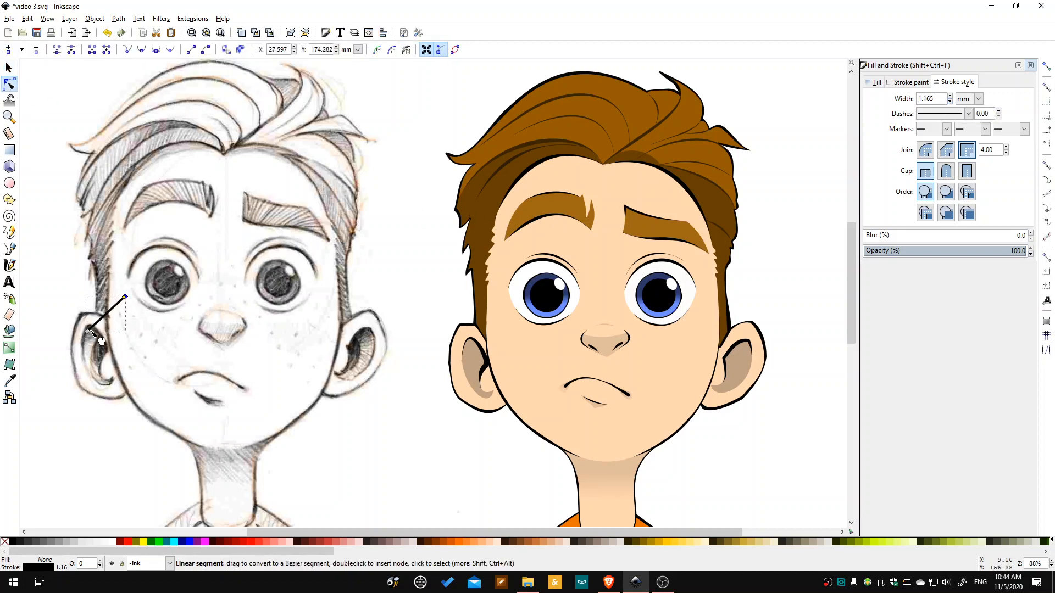
{"action": "left_click_drag", "start_coordinate": [90, 330], "coordinate": [84, 337]}
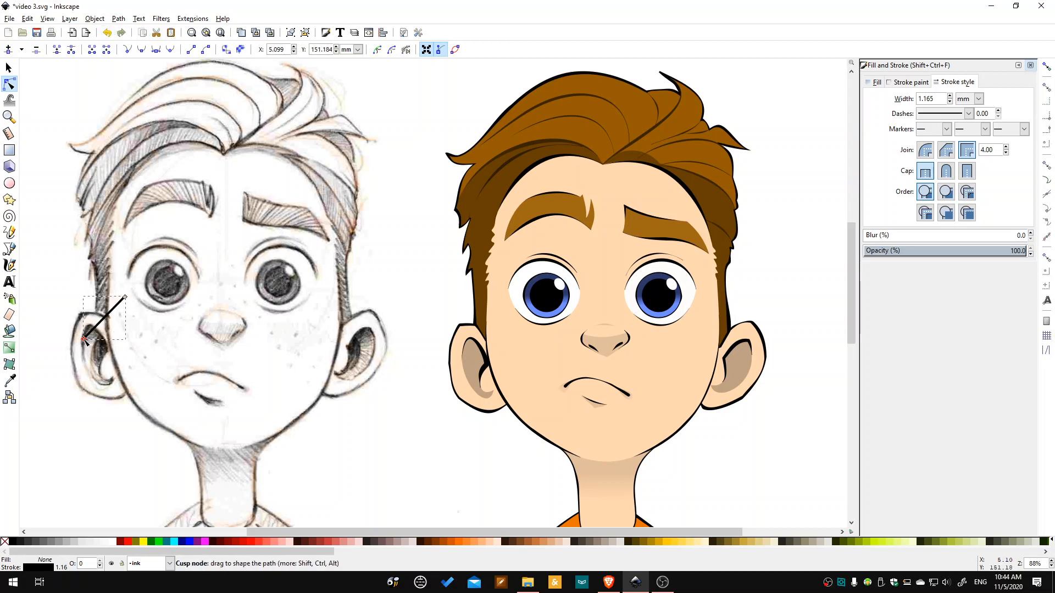
{"action": "left_click_drag", "start_coordinate": [83, 337], "coordinate": [75, 350]}
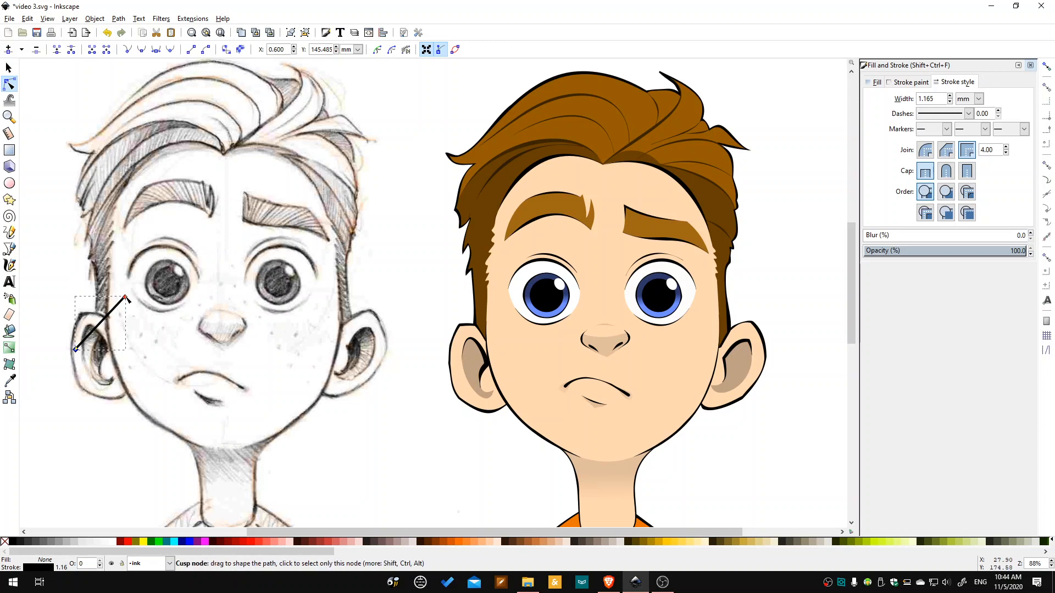
{"action": "left_click_drag", "start_coordinate": [125, 297], "coordinate": [129, 298]}
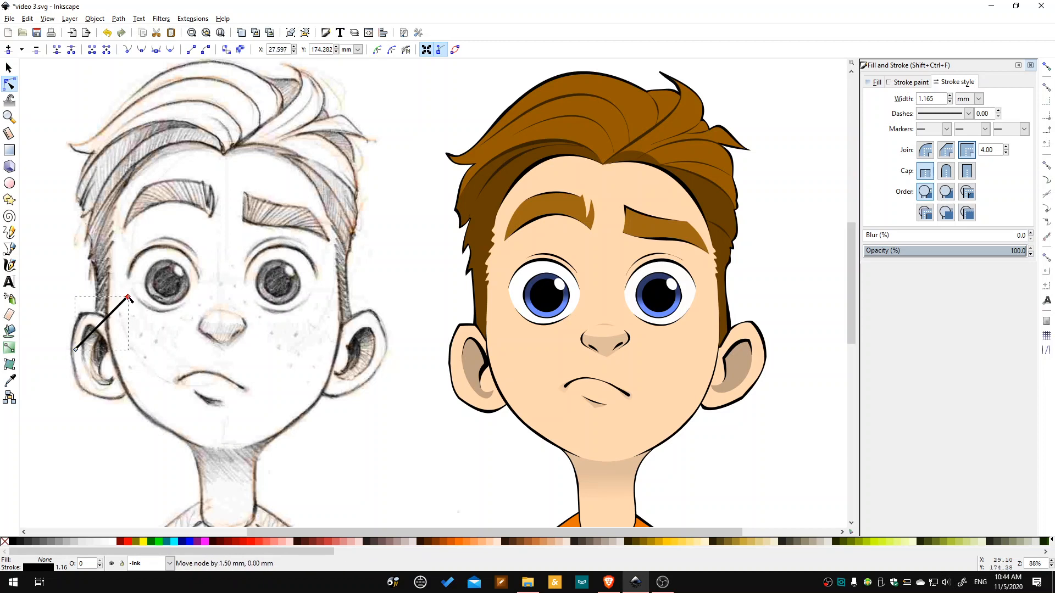
{"action": "left_click", "coordinate": [118, 19]}
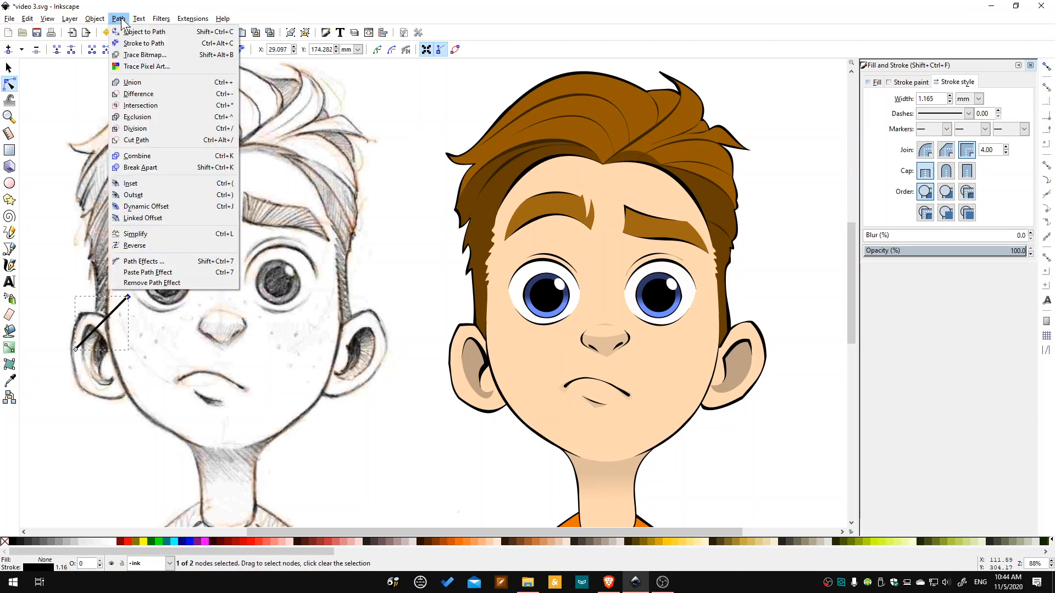
{"action": "left_click", "coordinate": [158, 44]}
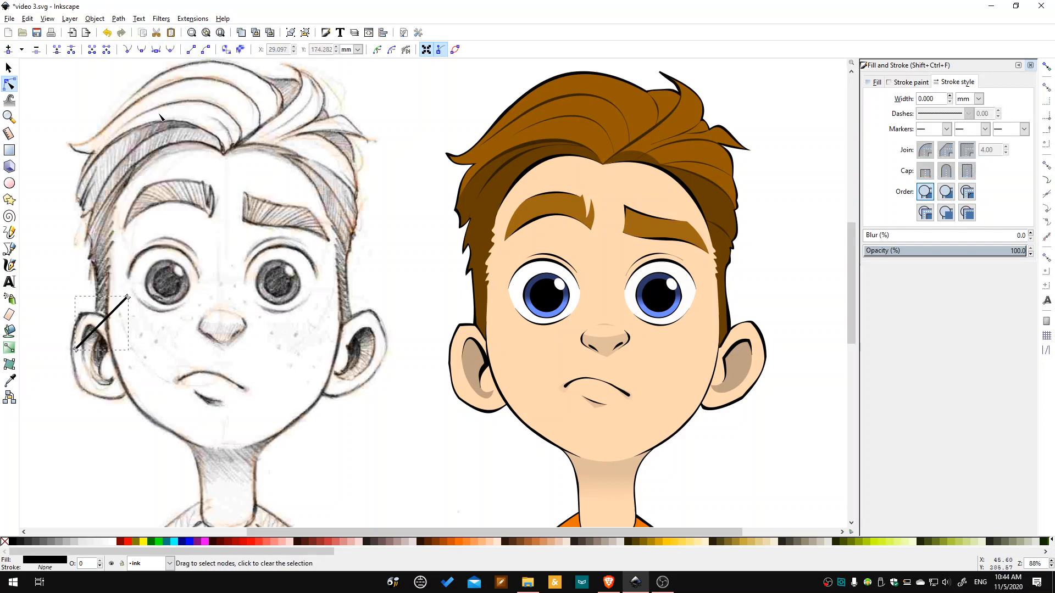
Try widening the converted line's upper end by moving one corner node outward, and undo that move.
{"action": "scroll", "coordinate": [122, 303], "scroll_direction": "up", "scroll_amount": 2}
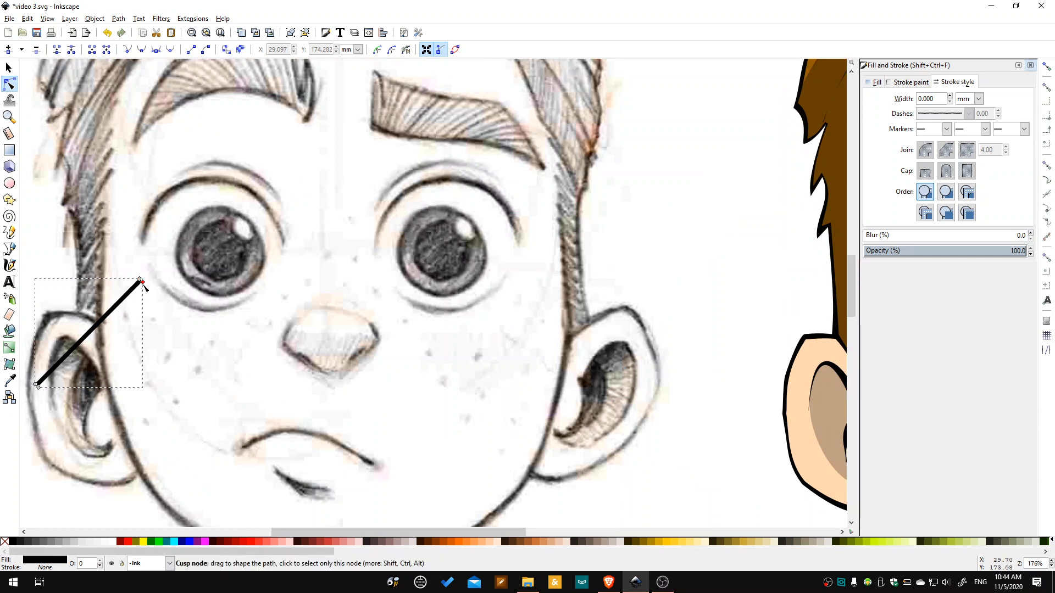
{"action": "left_click_drag", "start_coordinate": [142, 282], "coordinate": [147, 294]}
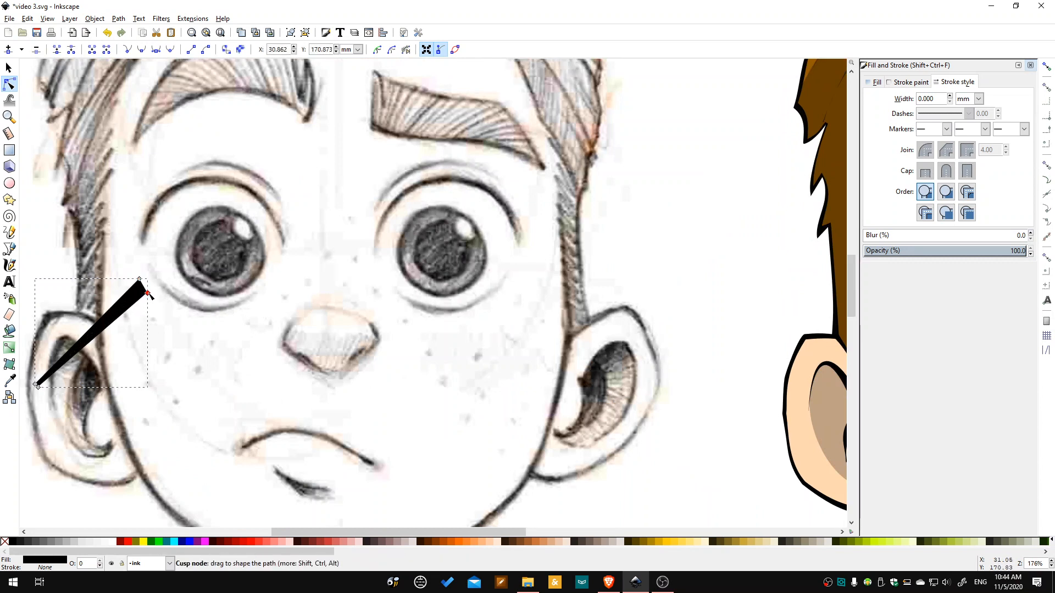
{"action": "key", "text": "ctrl+z"}
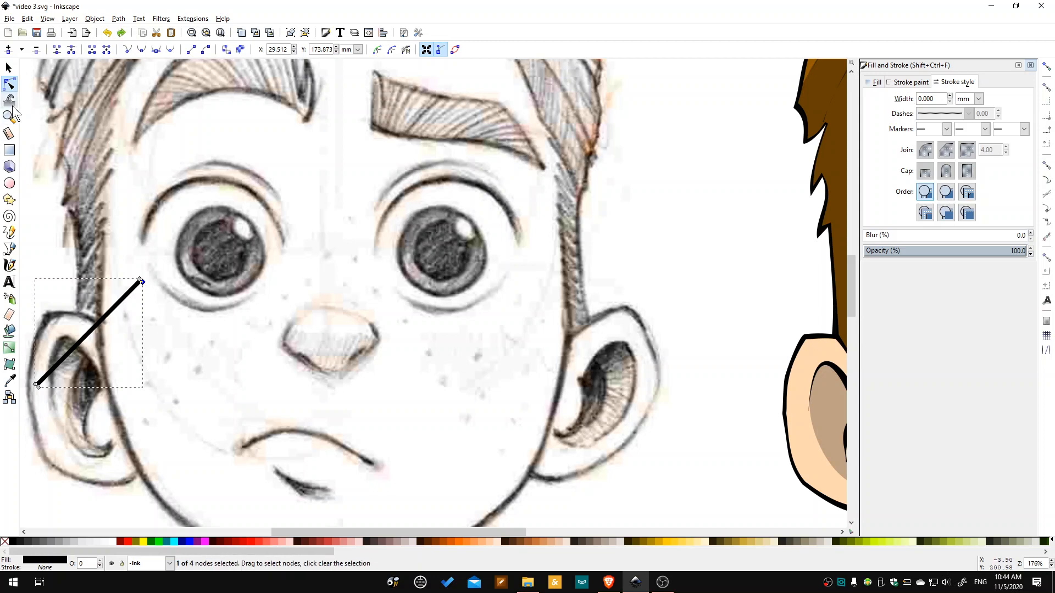
Duplicate the diagonal line and place the copy about 56 mm higher, over the sketch's side hair.
{"action": "left_click", "coordinate": [8, 69]}
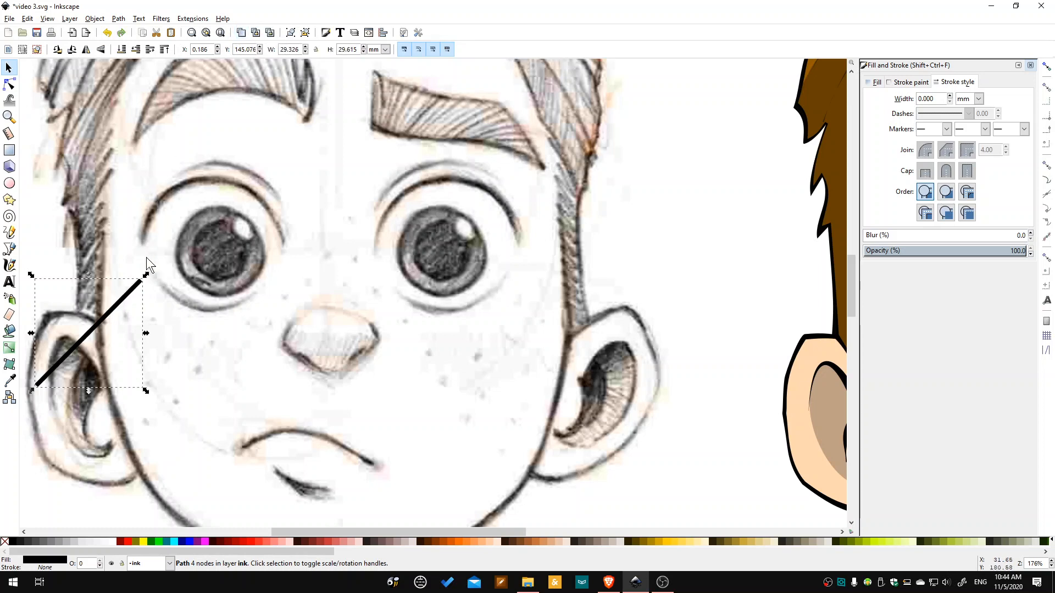
{"action": "key", "text": "ctrl+d"}
{"action": "left_click_drag", "start_coordinate": [126, 297], "coordinate": [131, 101]}
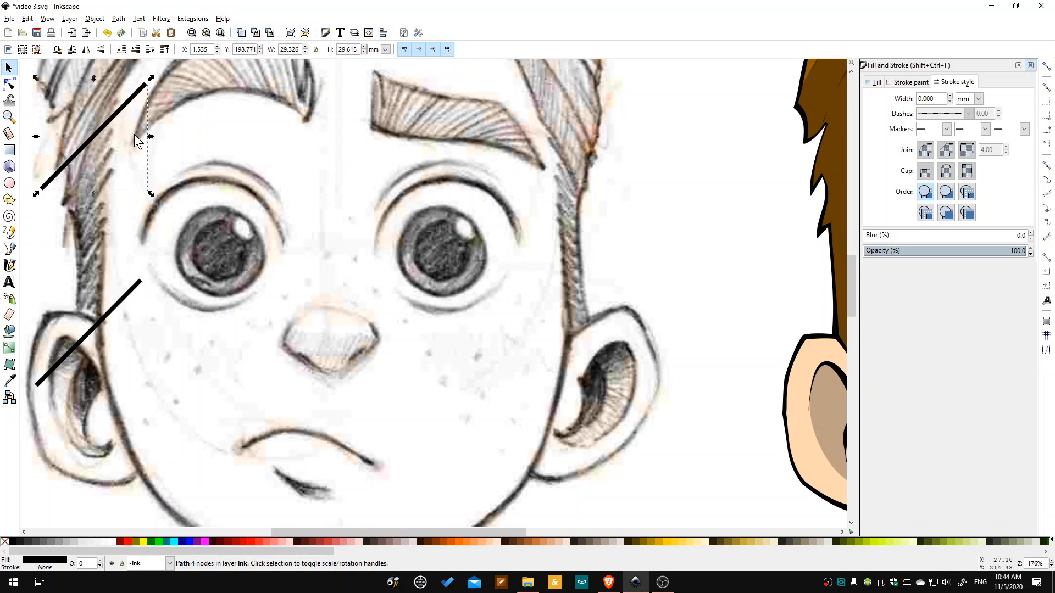
{"action": "scroll", "coordinate": [123, 196], "scroll_direction": "up", "scroll_amount": 3}
{"action": "left_click_drag", "start_coordinate": [114, 183], "coordinate": [112, 174]}
Rotate the upper line steeper so it spans about 25 mm by 33 mm, and shift it slightly down.
{"action": "left_click", "coordinate": [50, 240]}
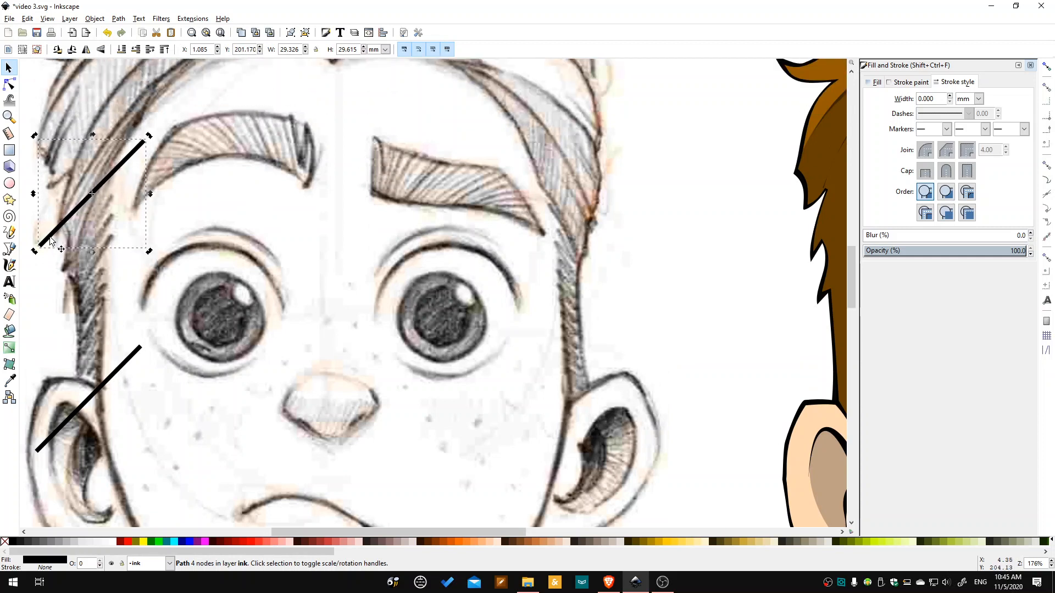
{"action": "left_click_drag", "start_coordinate": [34, 136], "coordinate": [31, 145]}
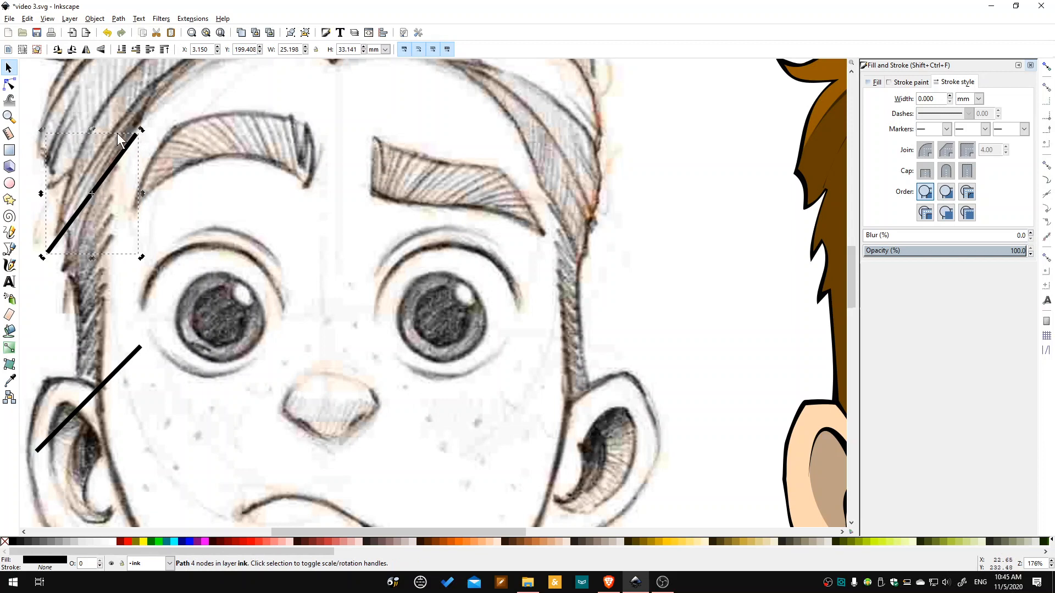
{"action": "left_click_drag", "start_coordinate": [121, 156], "coordinate": [117, 175]}
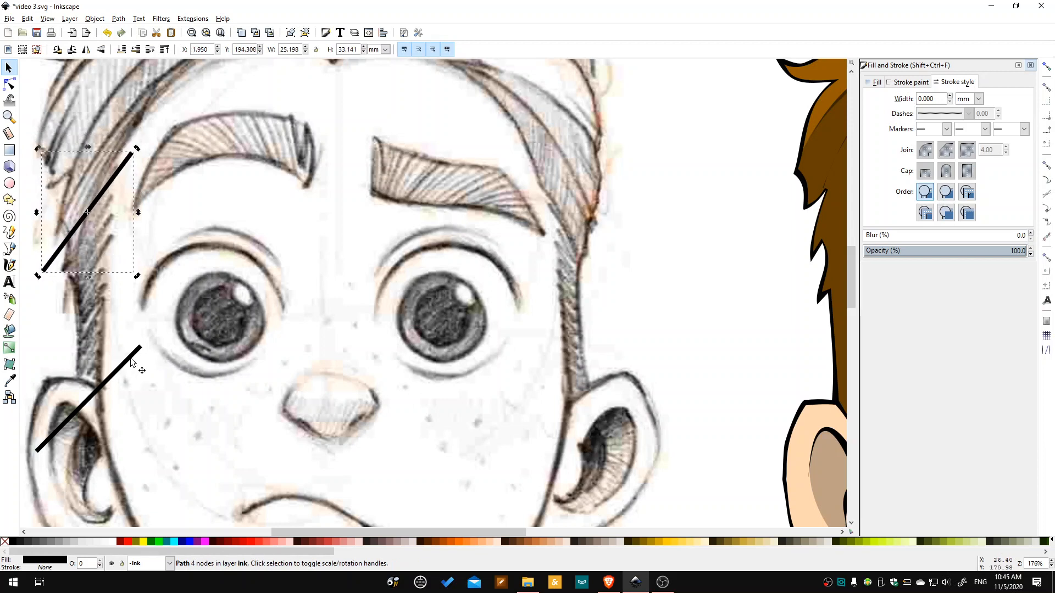
{"action": "left_click_drag", "start_coordinate": [120, 175], "coordinate": [121, 173]}
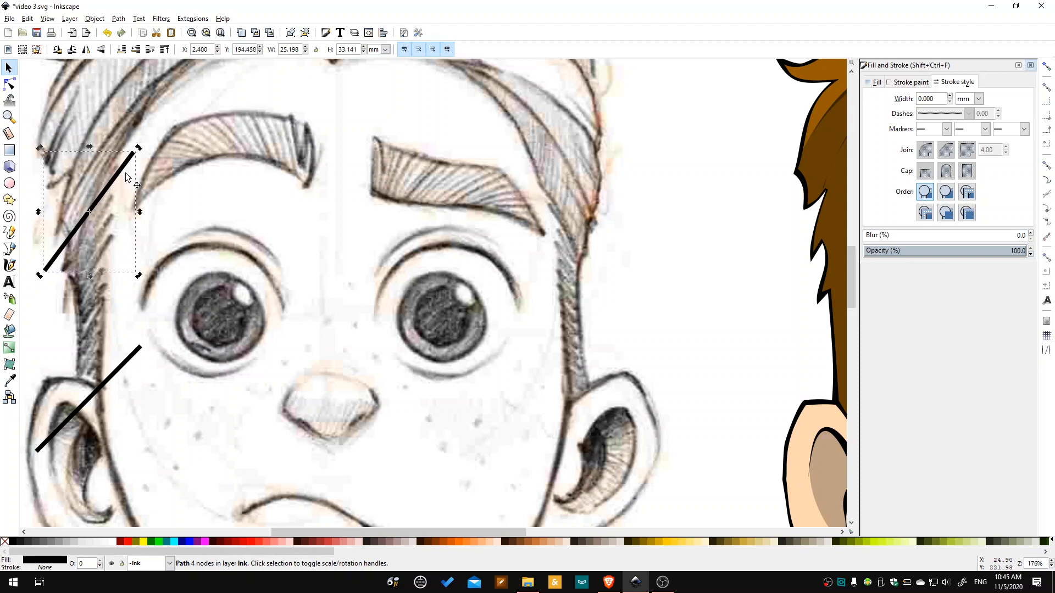
Select both diagonal lines and preview the Interpolate extension between them with 24 interpolation steps.
{"action": "left_click", "coordinate": [126, 364], "text": "shift"}
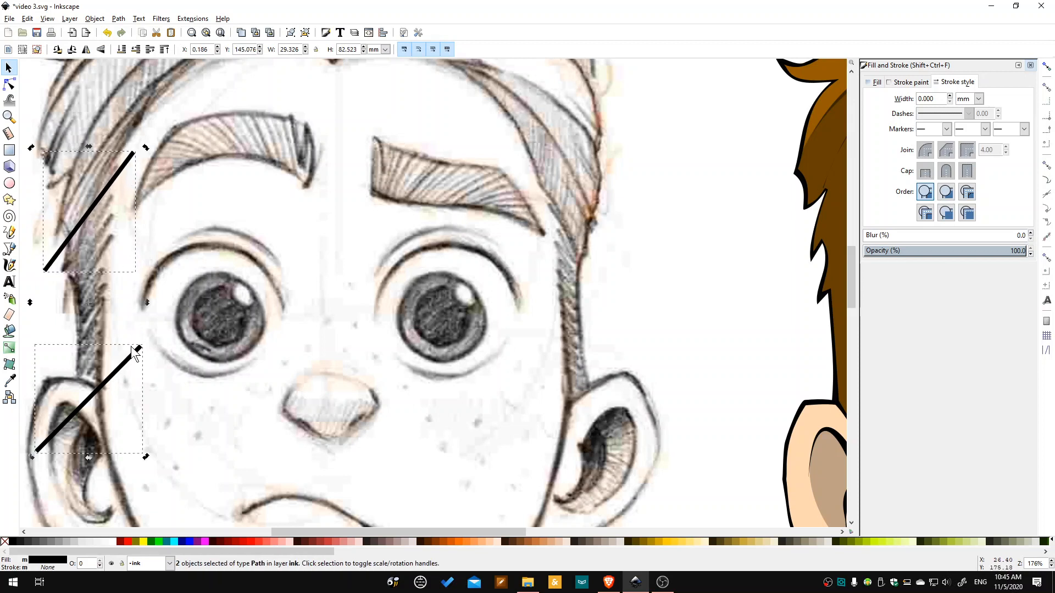
{"action": "left_click", "coordinate": [193, 19]}
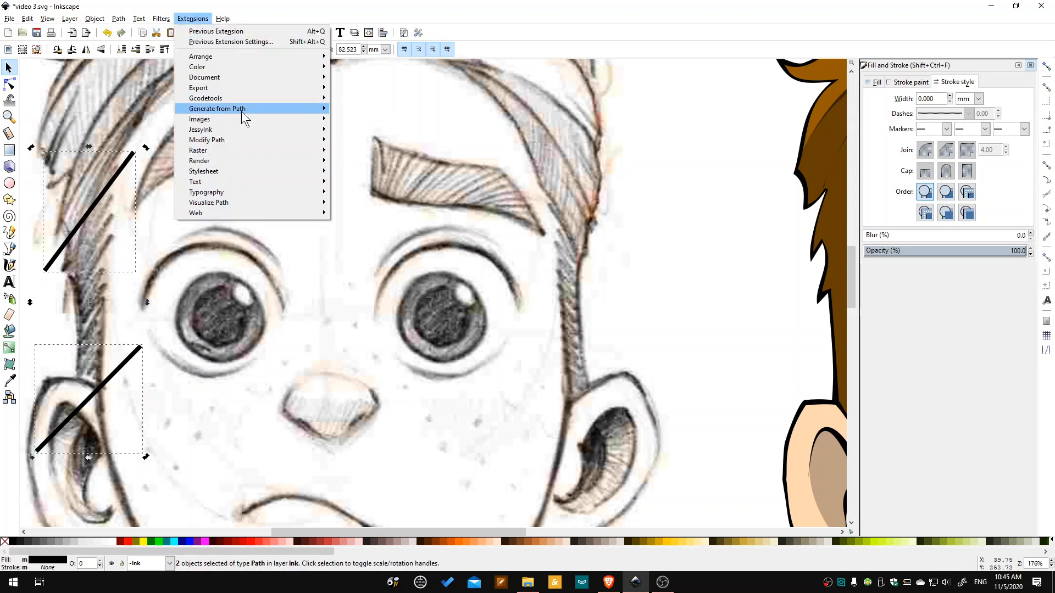
{"action": "mouse_move", "coordinate": [256, 111]}
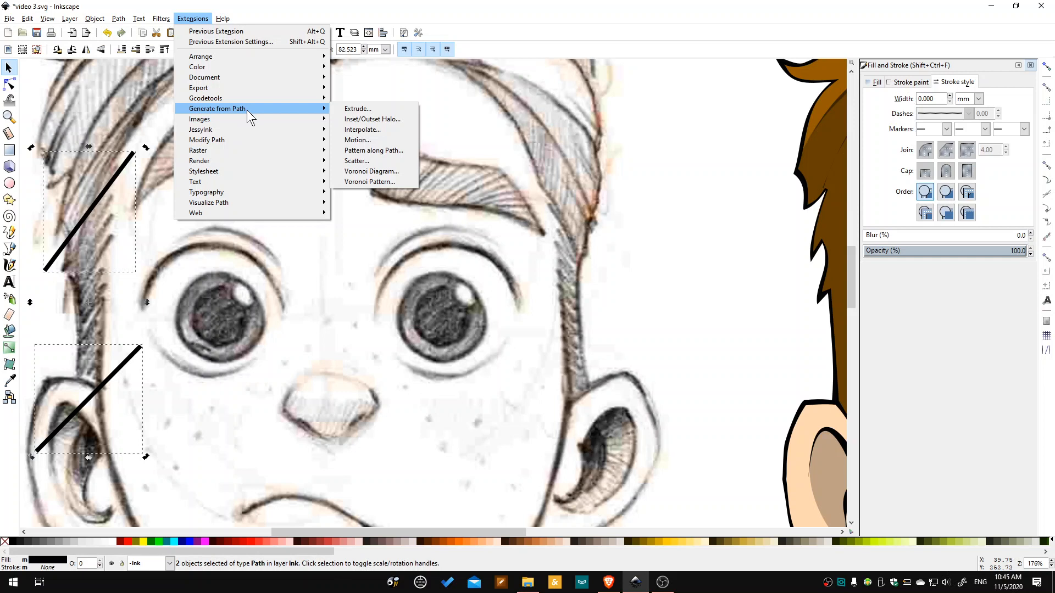
{"action": "left_click", "coordinate": [379, 132]}
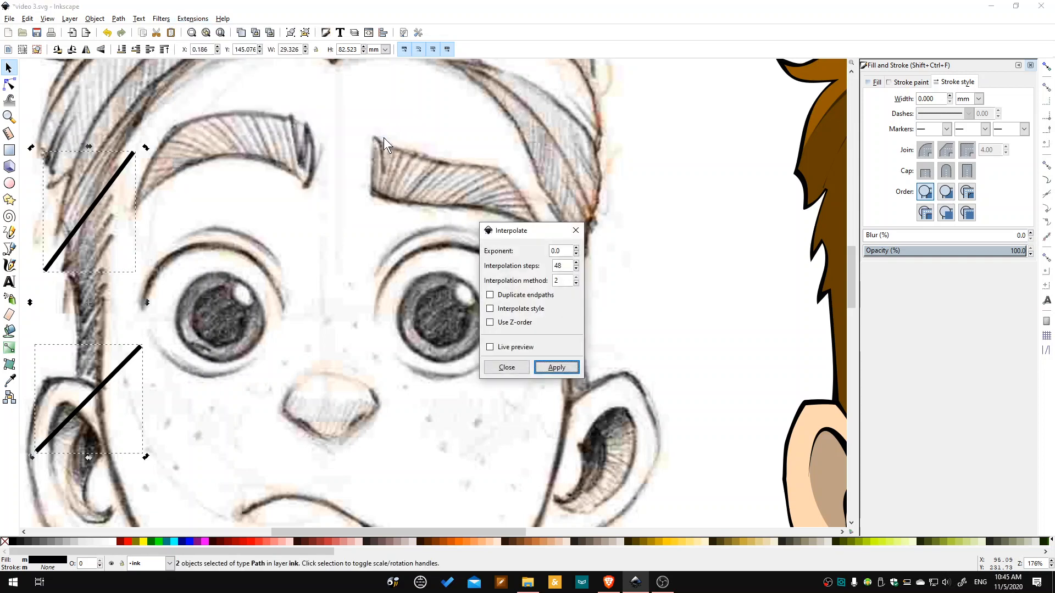
{"action": "left_click_drag", "start_coordinate": [539, 234], "coordinate": [632, 208]}
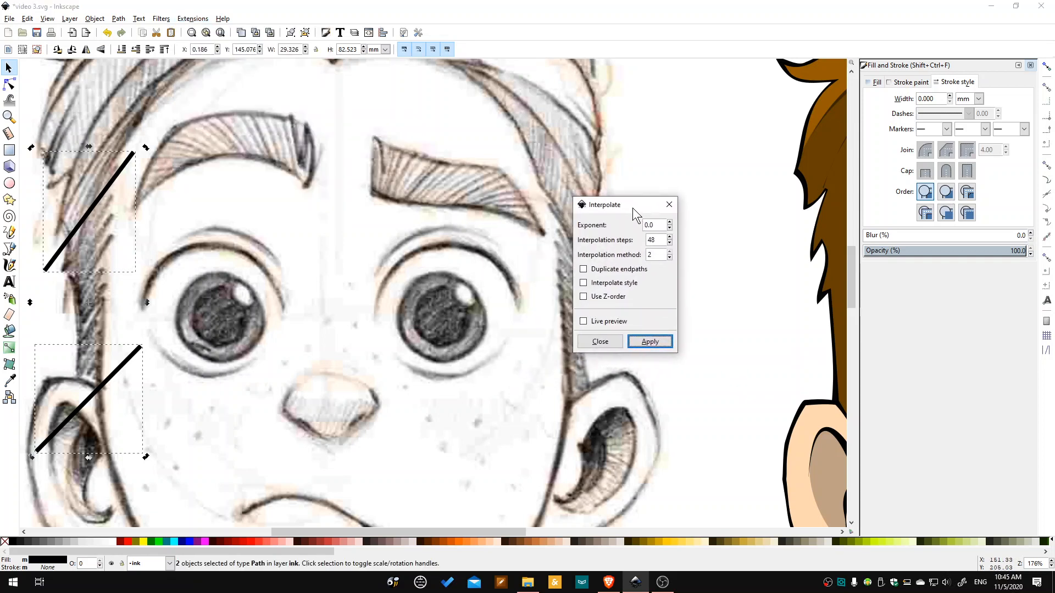
{"action": "double_click", "coordinate": [657, 240]}
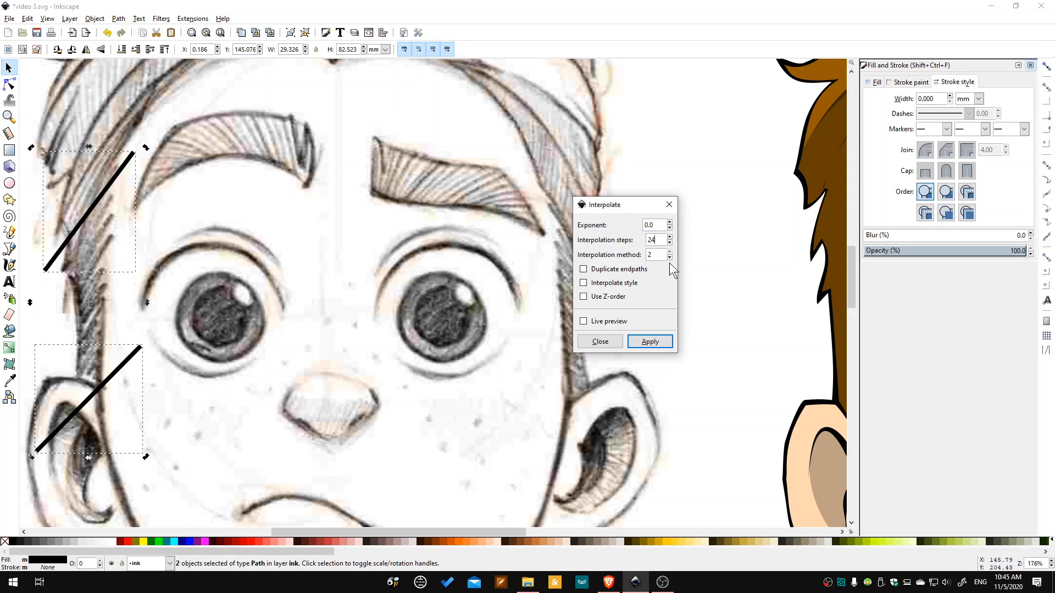
{"action": "left_click", "coordinate": [583, 322]}
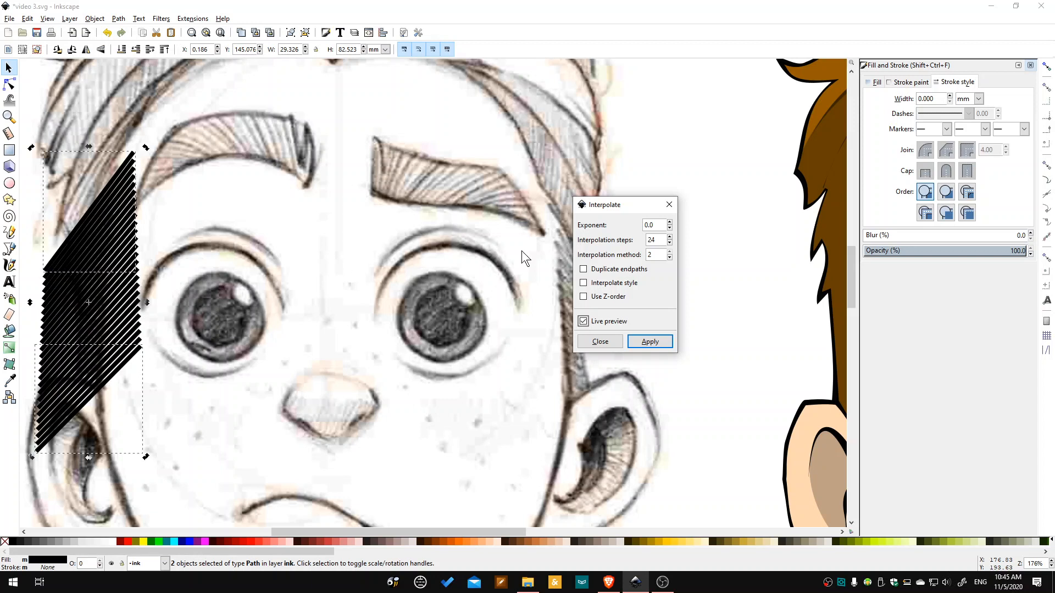
Try 16 and 12 interpolation steps, apply the interpolation with 12 steps and close the dialog.
{"action": "double_click", "coordinate": [644, 241]}
{"action": "type", "text": "16"}
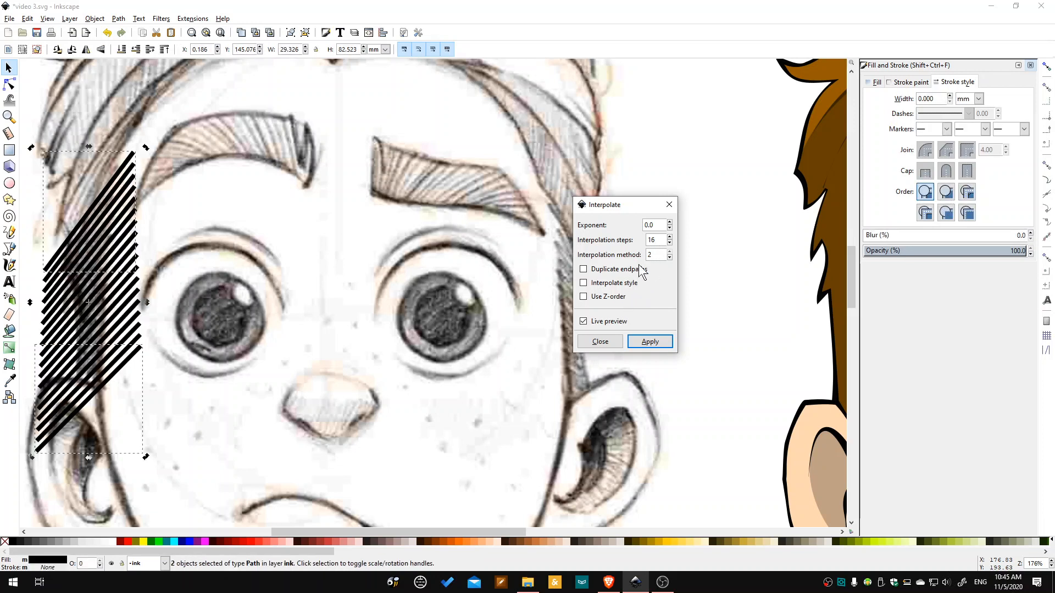
{"action": "type", "text": "12"}
{"action": "left_click", "coordinate": [648, 346]}
{"action": "left_click", "coordinate": [600, 342]}
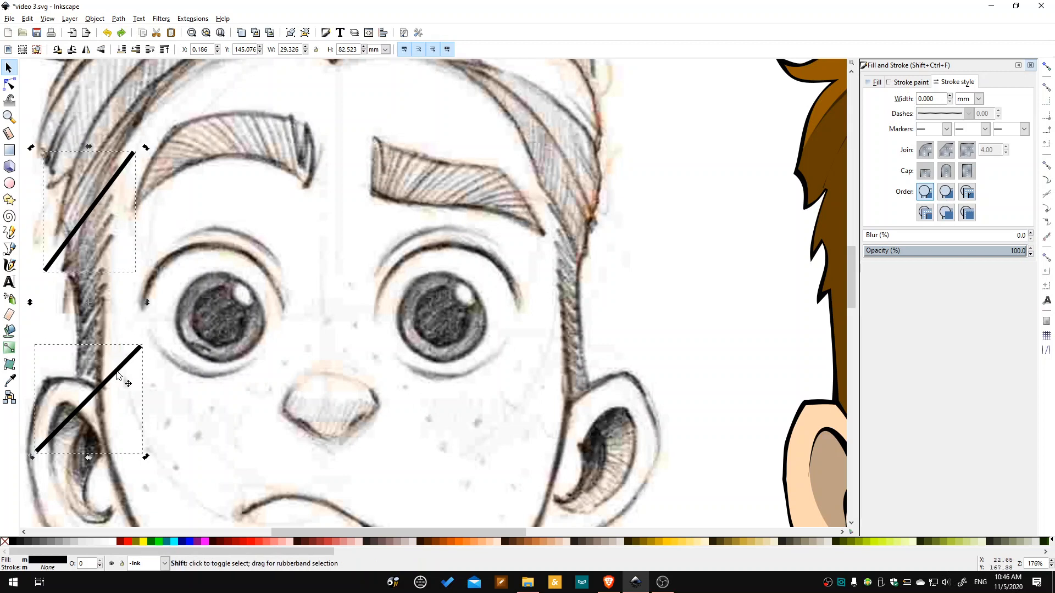
Reopen Interpolate for the two diagonal lines with 10 interpolation steps and live preview on.
{"action": "left_click", "coordinate": [186, 19]}
{"action": "mouse_move", "coordinate": [264, 108]}
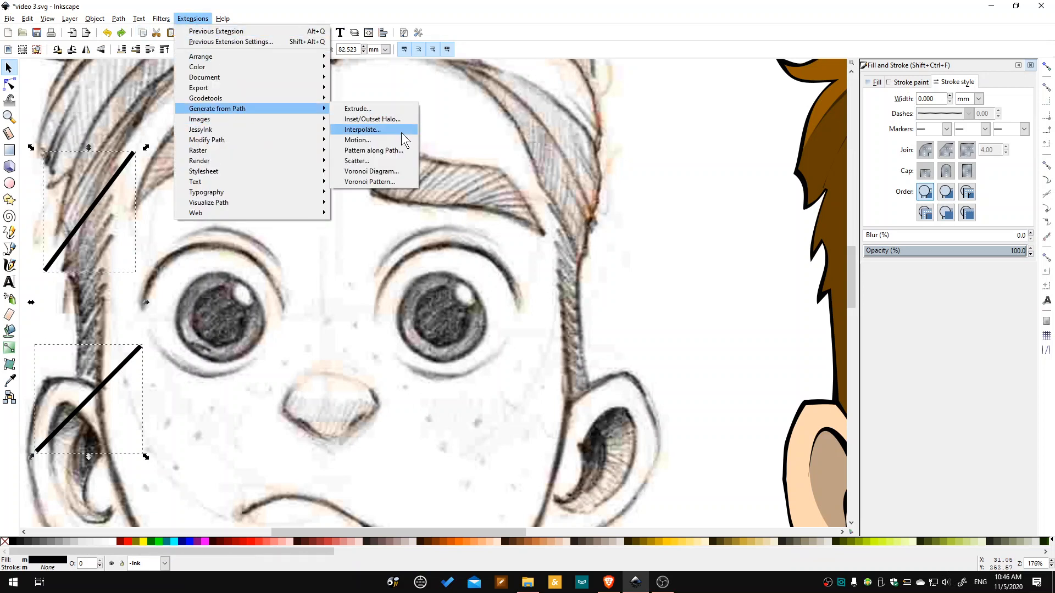
{"action": "left_click", "coordinate": [362, 130]}
{"action": "left_click", "coordinate": [557, 266]}
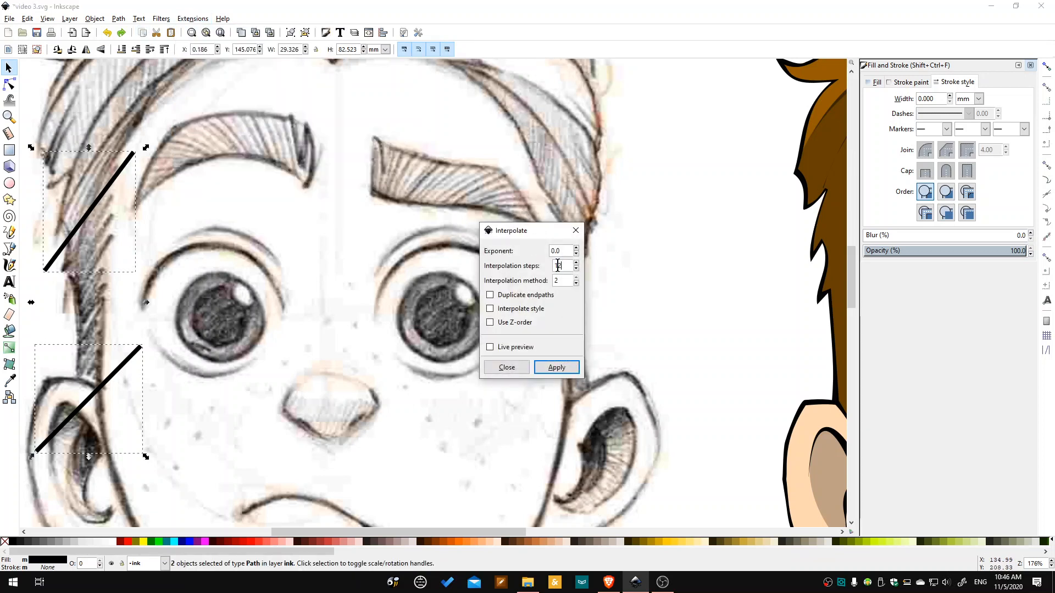
{"action": "type", "text": "4"}
{"action": "left_click", "coordinate": [489, 347]}
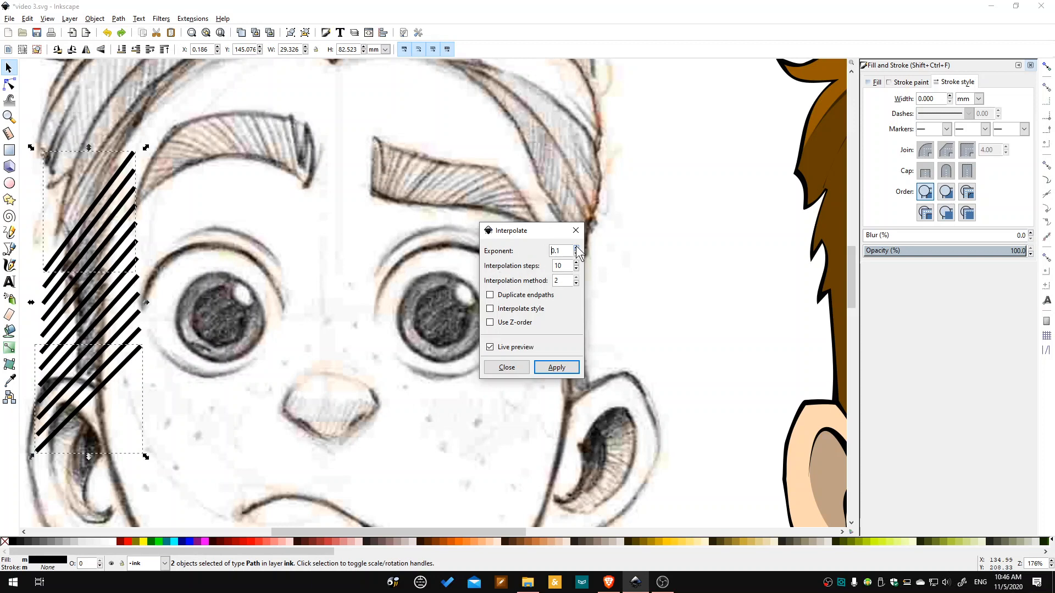
Try interpolation exponents between 0.3 and -0.7, then apply Interpolate with exponent -0.6 and 12 steps and close the dialog.
{"action": "left_click", "coordinate": [576, 248]}
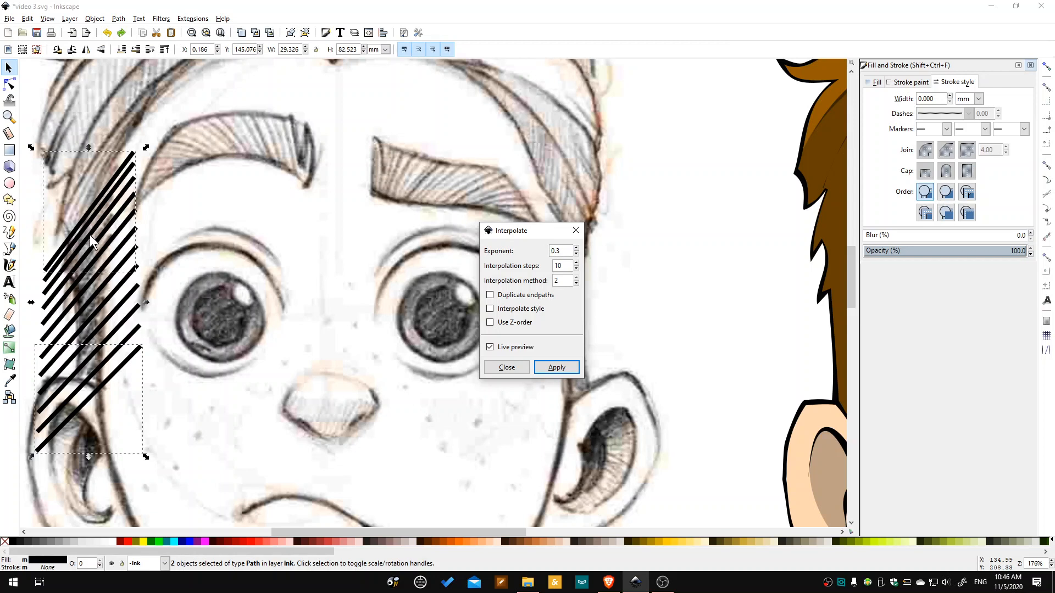
{"action": "left_click", "coordinate": [576, 253]}
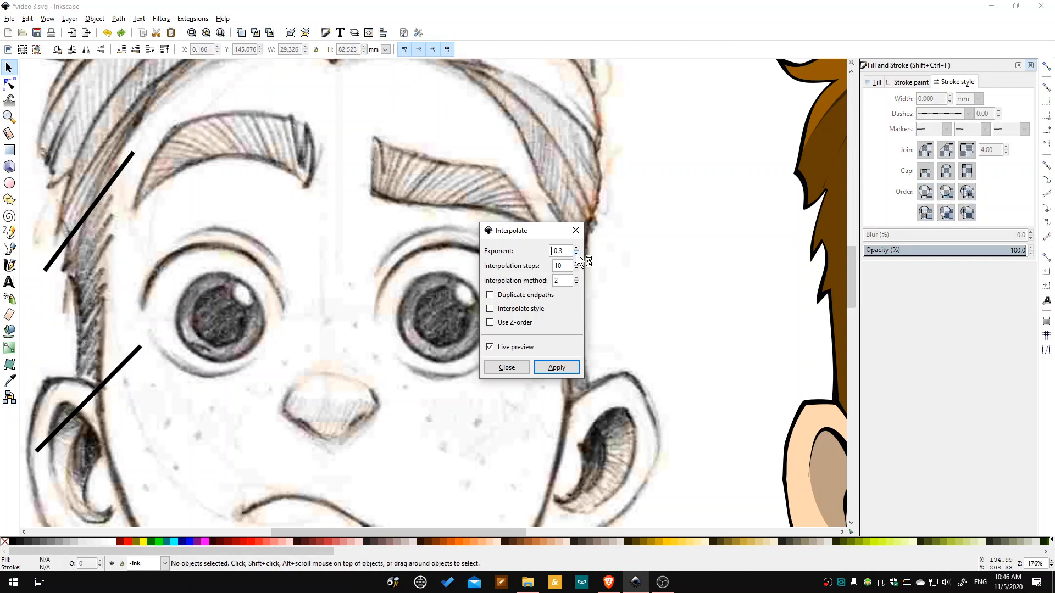
{"action": "left_click", "coordinate": [576, 253]}
{"action": "left_click", "coordinate": [576, 253]}
{"action": "left_click", "coordinate": [576, 253]}
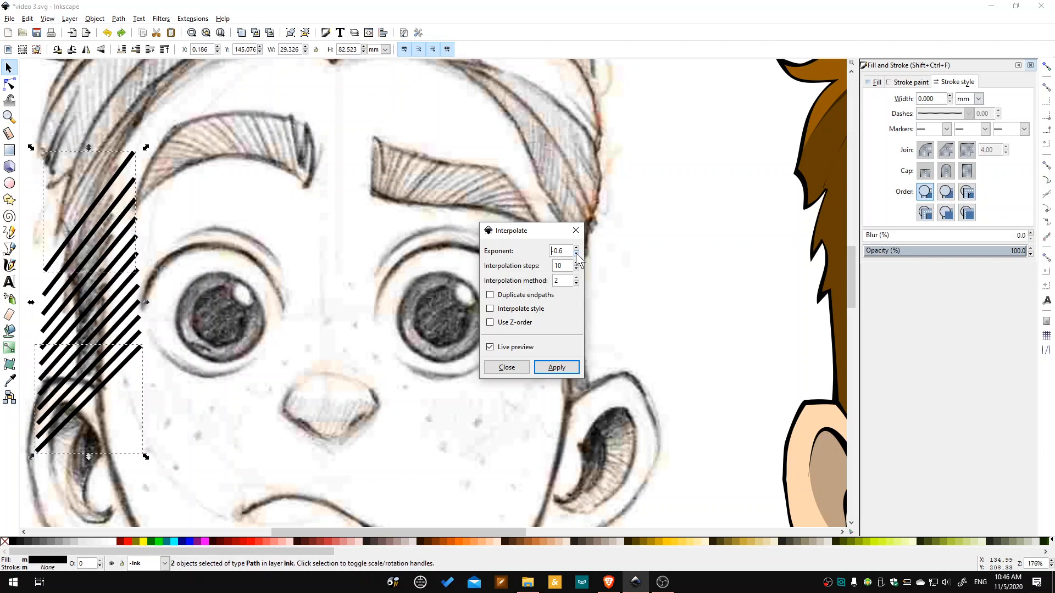
{"action": "left_click", "coordinate": [576, 253]}
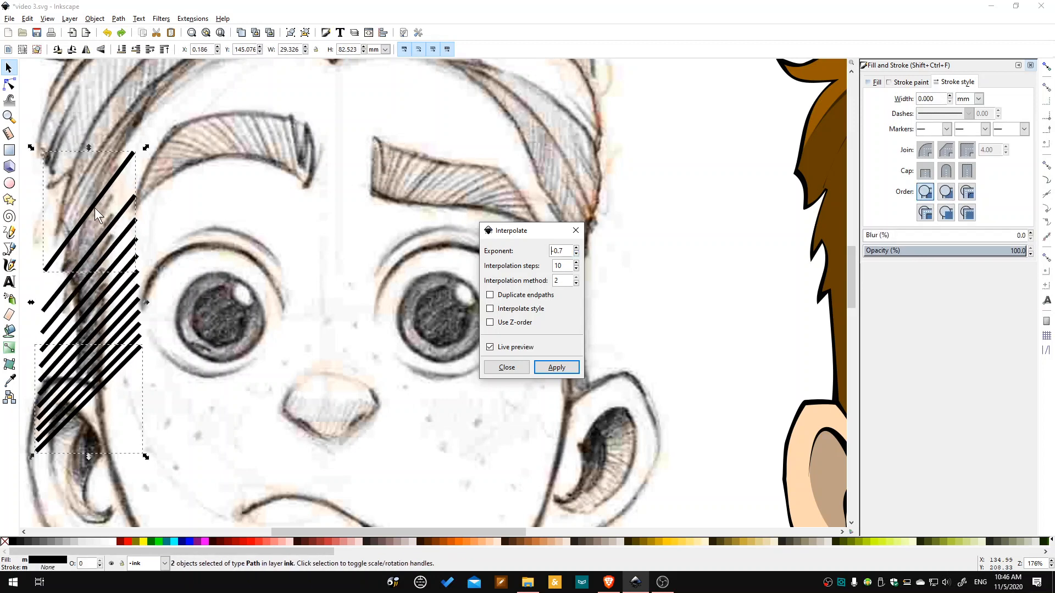
{"action": "left_click", "coordinate": [576, 263]}
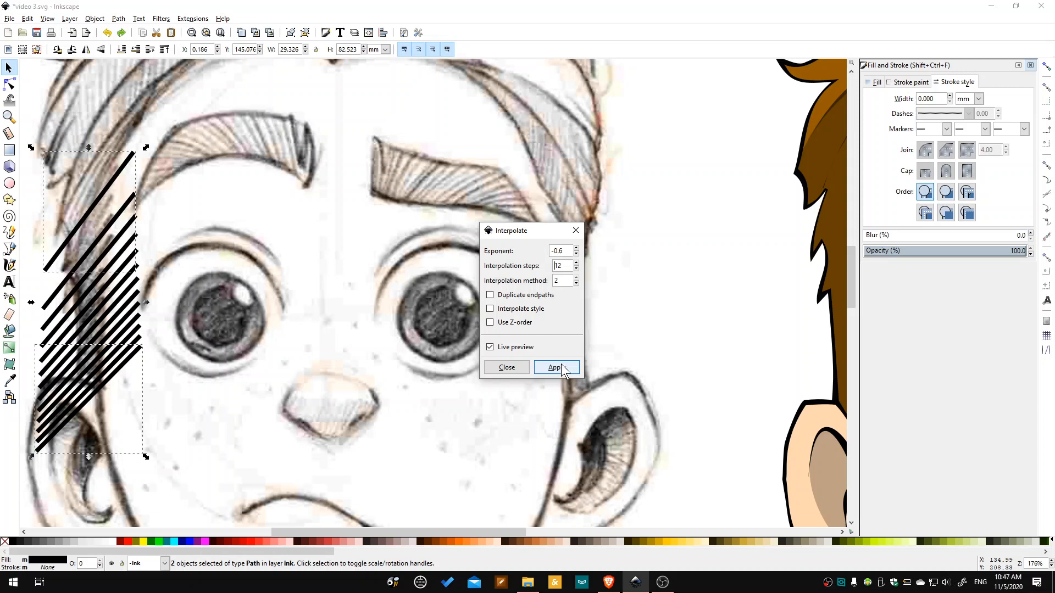
{"action": "left_click", "coordinate": [505, 367]}
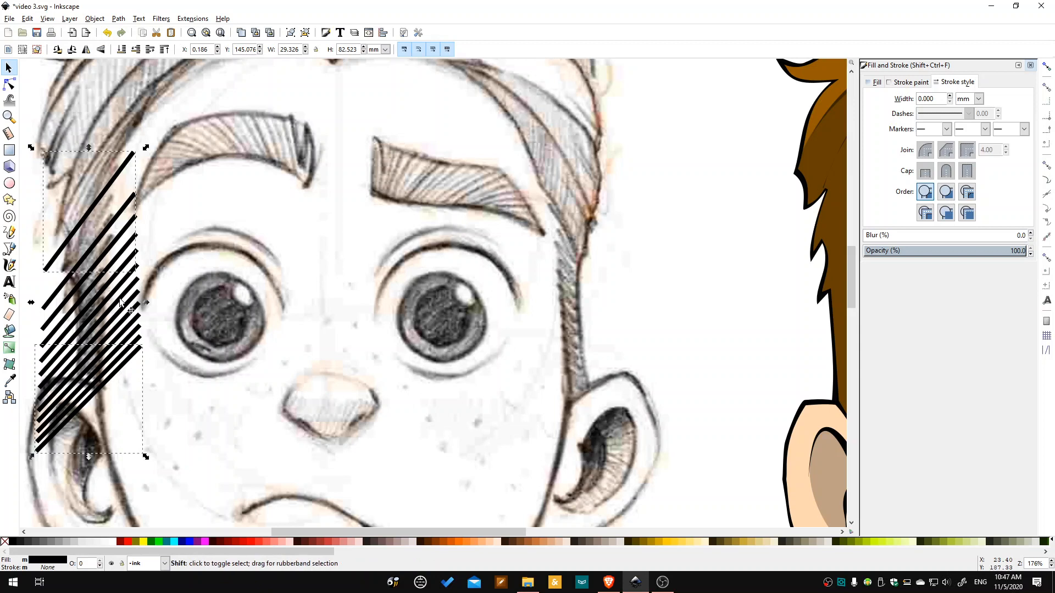
Ungroup the interpolated lines and unite them with the two original diagonal lines into one hatch path using Union.
{"action": "left_click", "coordinate": [112, 324], "text": "shift"}
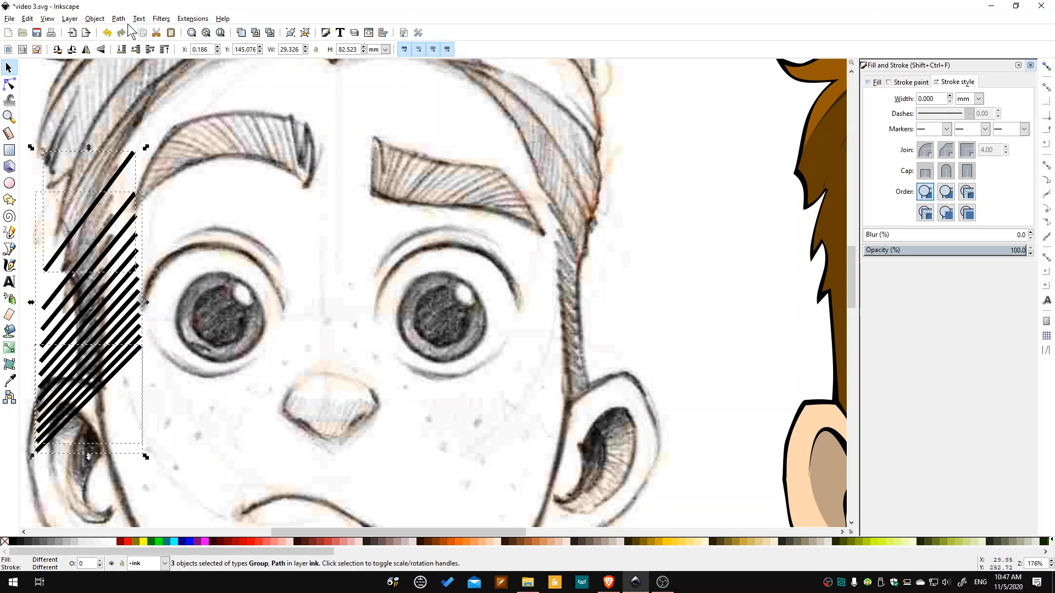
{"action": "left_click", "coordinate": [94, 20]}
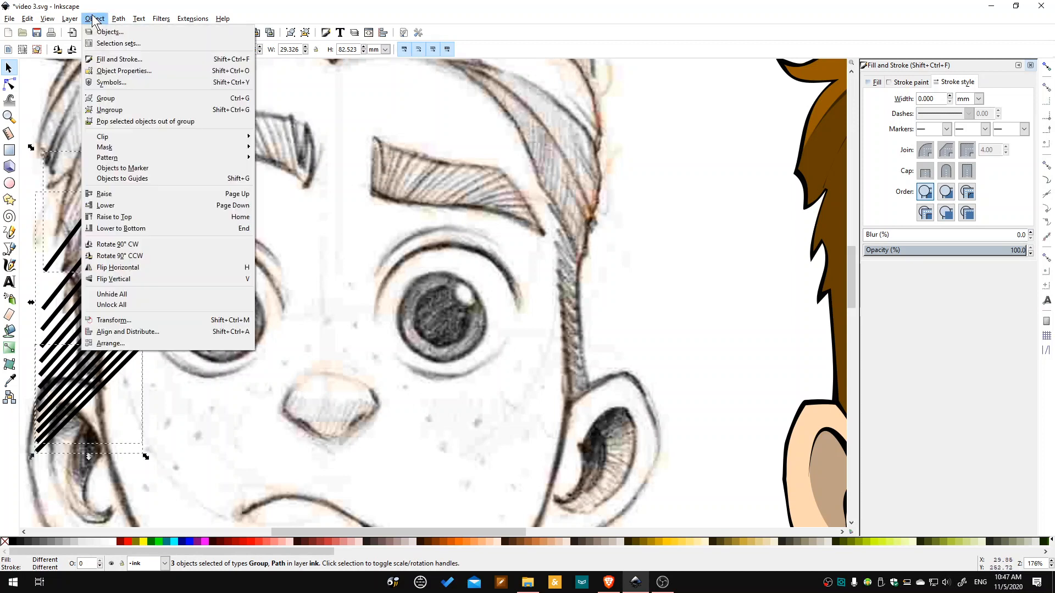
{"action": "left_click", "coordinate": [128, 109]}
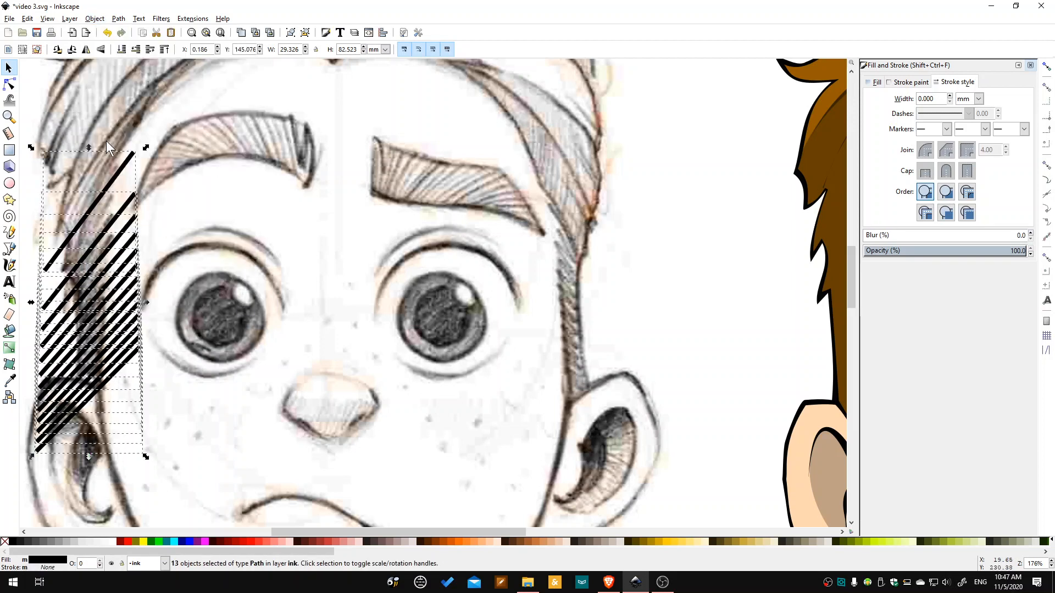
{"action": "left_click", "coordinate": [119, 18]}
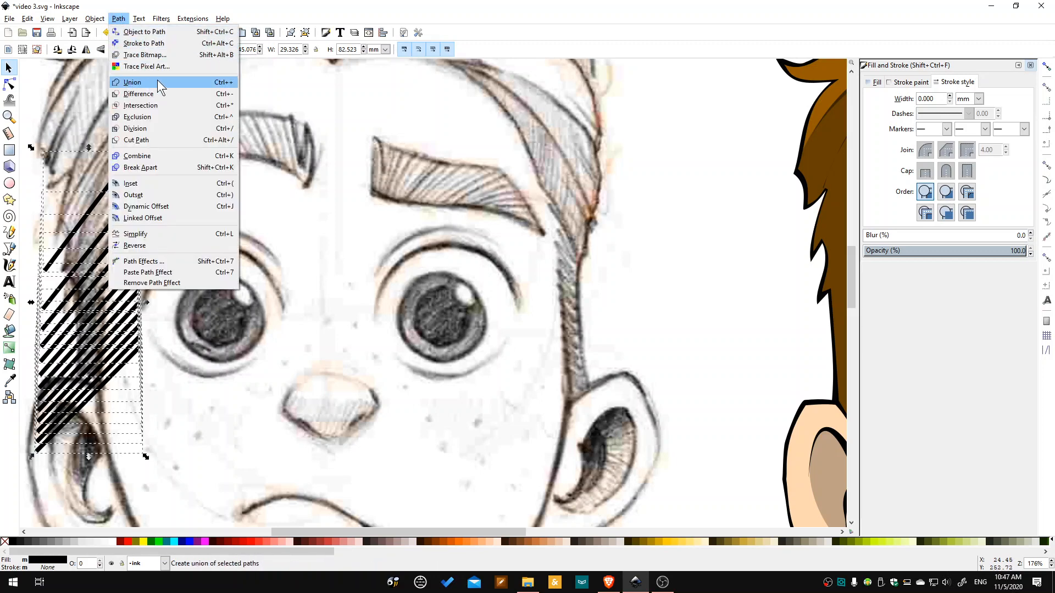
{"action": "left_click", "coordinate": [158, 82]}
Move the hatch path from the pencil sketch onto the left sideburn of the coloured boy.
{"action": "mouse_move", "coordinate": [103, 294]}
{"action": "left_mouse_down"}
{"action": "mouse_move", "coordinate": [656, 286]}
{"action": "mouse_move", "coordinate": [695, 308]}
{"action": "left_mouse_up"}
{"action": "left_click_drag", "start_coordinate": [506, 531], "coordinate": [635, 516]}
{"action": "mouse_move", "coordinate": [341, 377]}
{"action": "left_mouse_down"}
{"action": "mouse_move", "coordinate": [445, 382]}
{"action": "mouse_move", "coordinate": [462, 401]}
{"action": "left_mouse_up"}
{"action": "scroll", "coordinate": [460, 405], "scroll_direction": "down", "scroll_amount": 1}
{"action": "scroll", "coordinate": [460, 403], "scroll_direction": "down", "scroll_amount": 1}
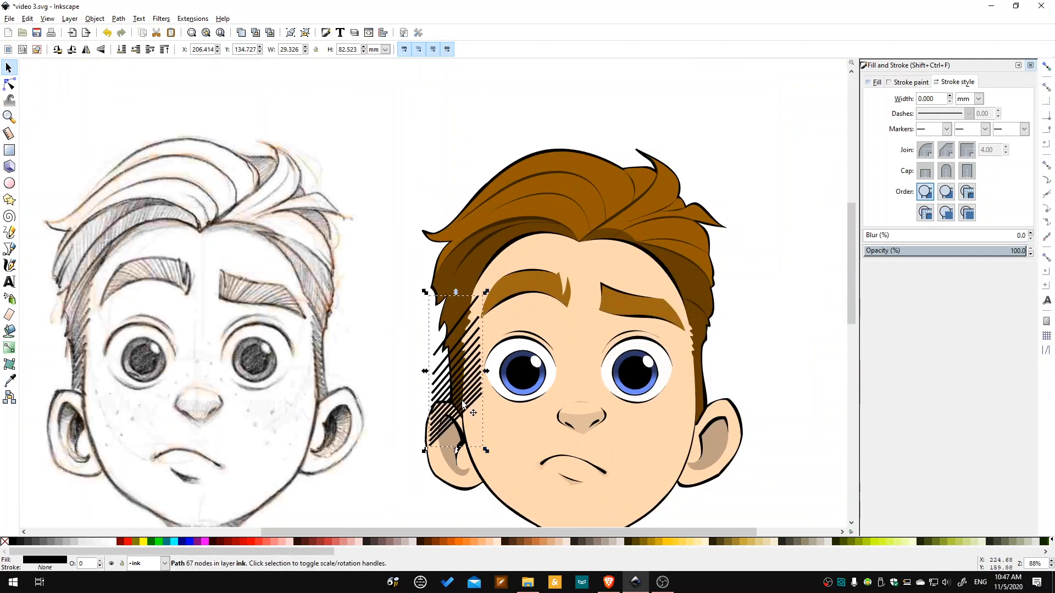
Duplicate the hatch path, flip the copy horizontally and place it over the right sideburn.
{"action": "left_click", "coordinate": [241, 34]}
{"action": "left_click_drag", "start_coordinate": [461, 375], "coordinate": [681, 383]}
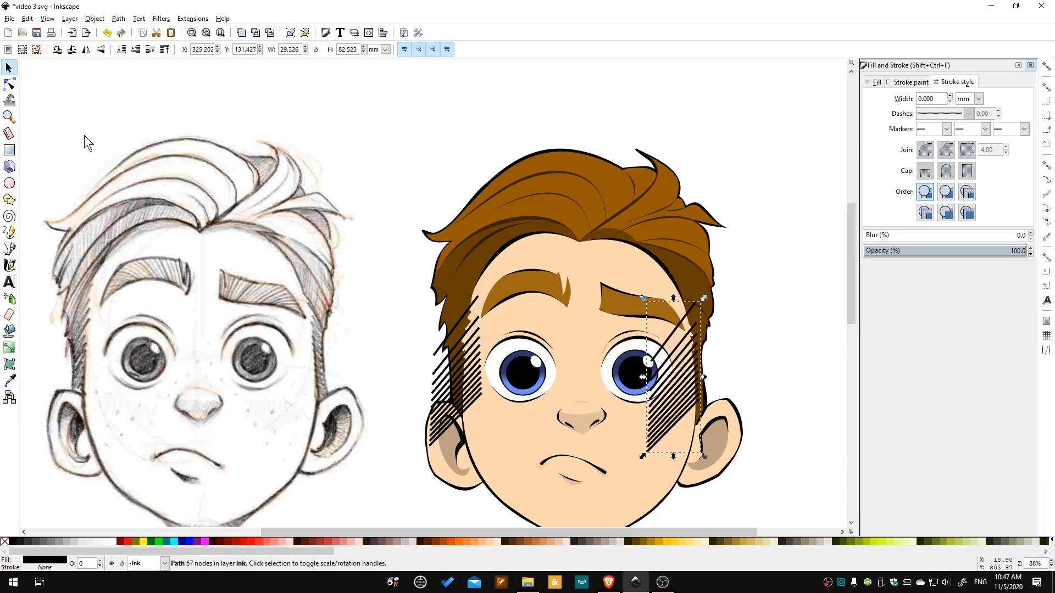
{"action": "left_click", "coordinate": [86, 49]}
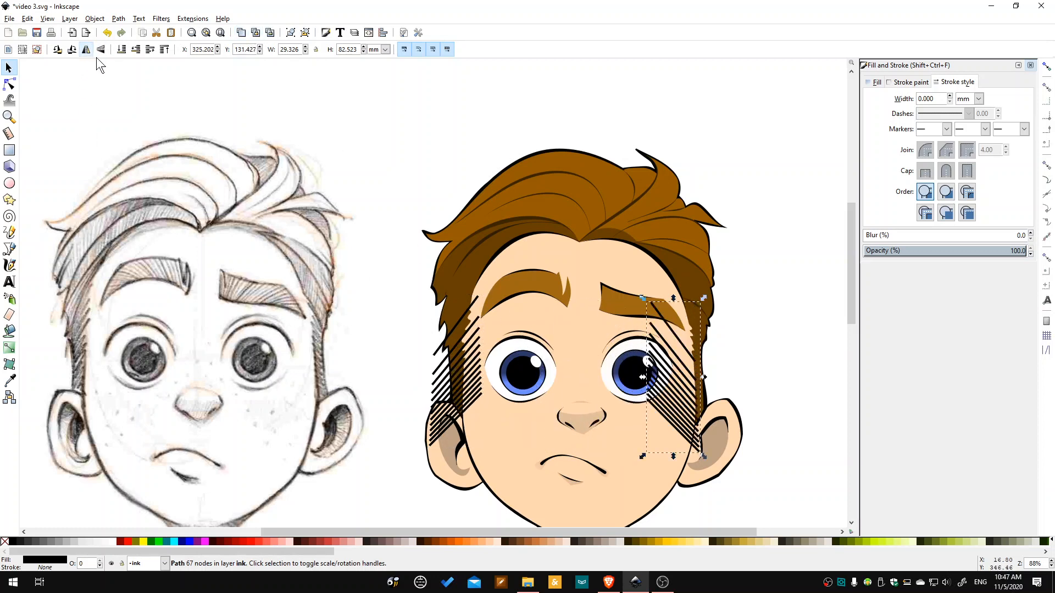
{"action": "left_click_drag", "start_coordinate": [686, 415], "coordinate": [705, 407]}
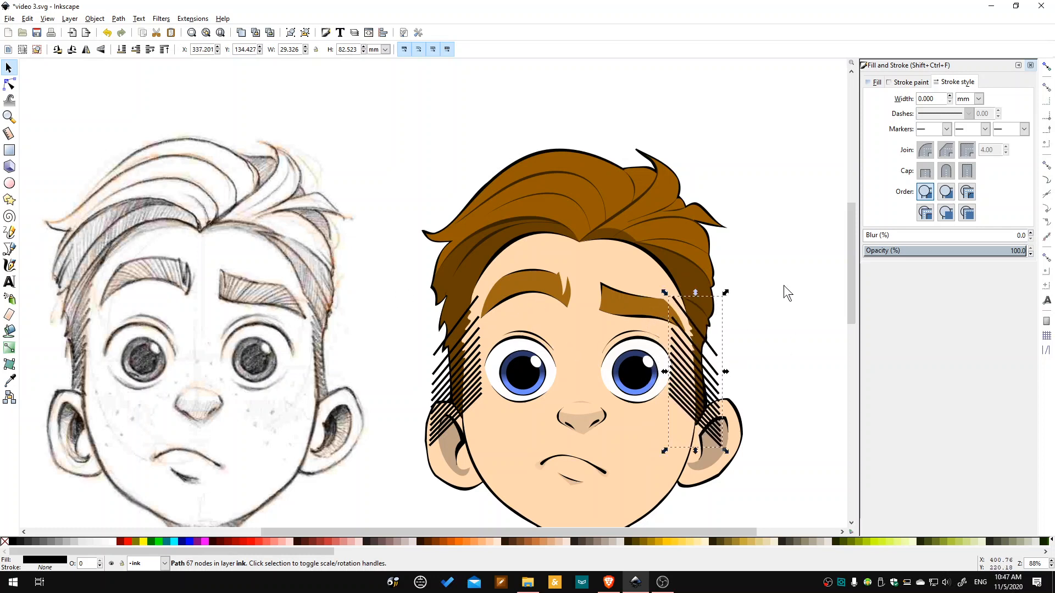
Duplicate the hair's shadow shape and trim the left sideburn's hatch path to it with Intersection.
{"action": "left_click", "coordinate": [464, 342]}
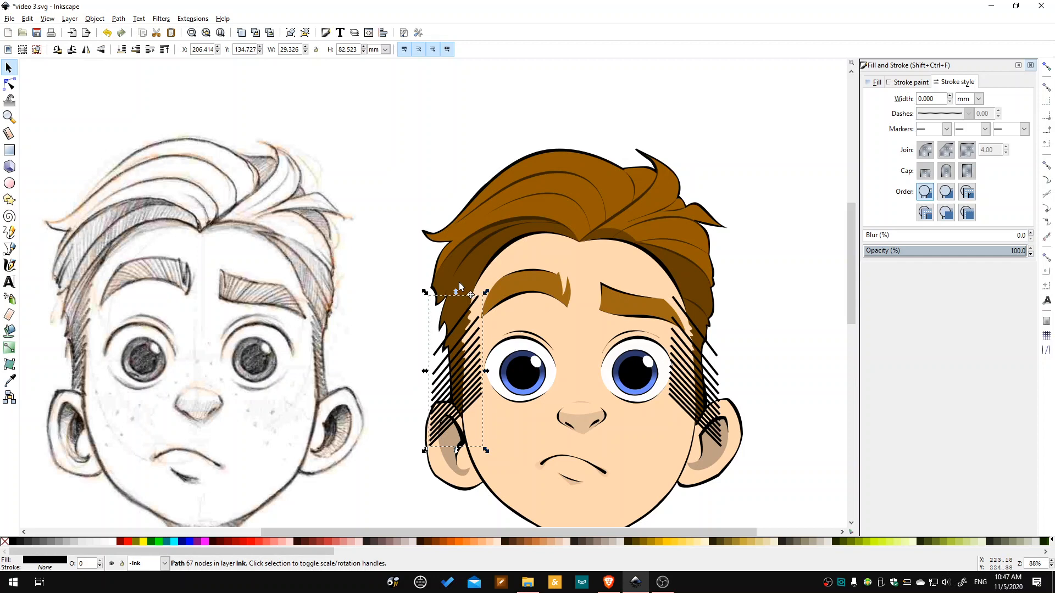
{"action": "left_click", "coordinate": [483, 267]}
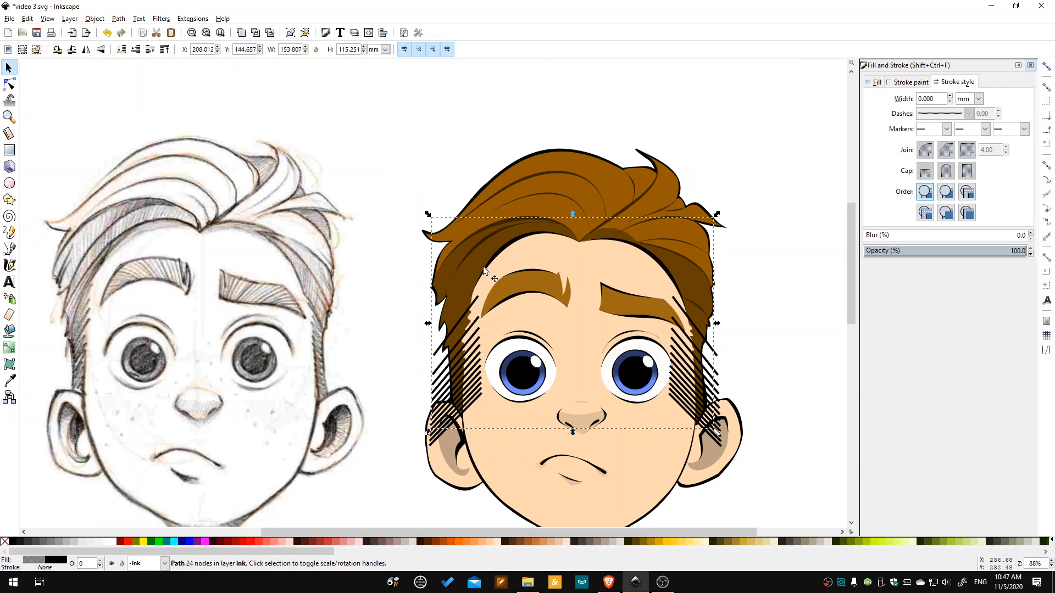
{"action": "right_click", "coordinate": [460, 287]}
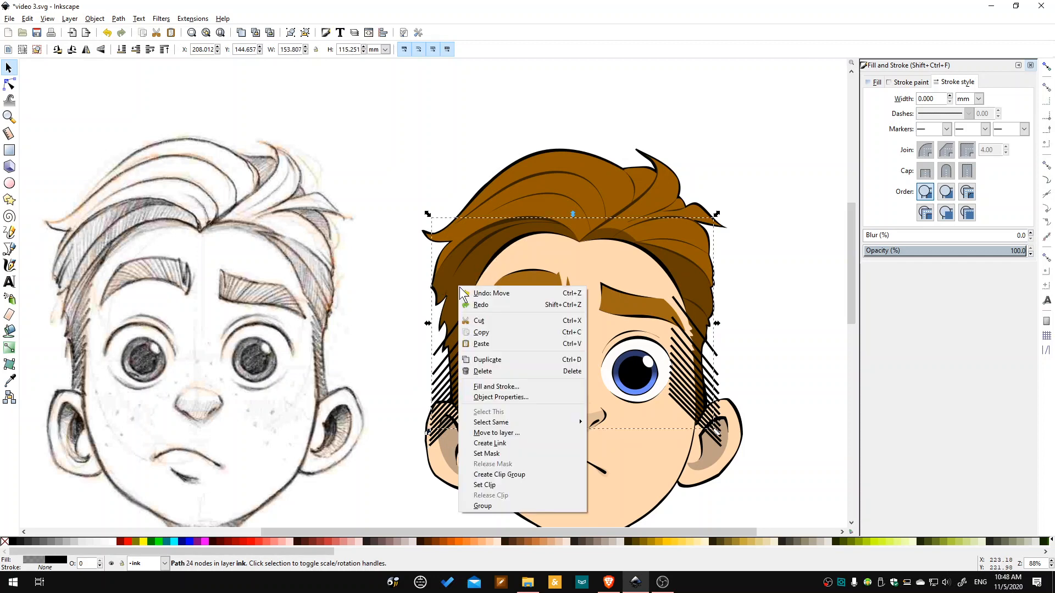
{"action": "left_click", "coordinate": [507, 357]}
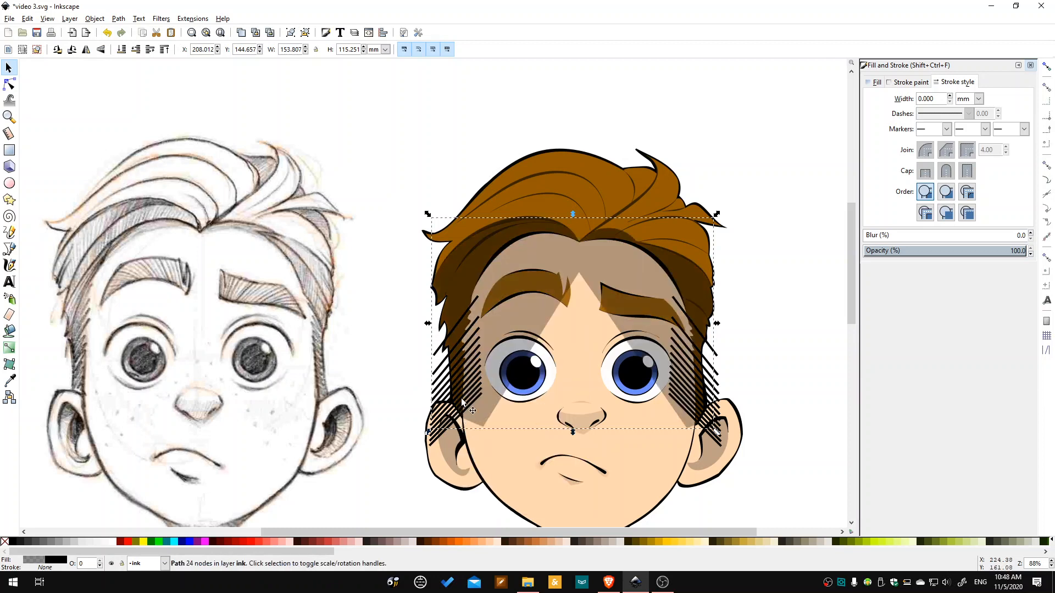
{"action": "left_click", "coordinate": [436, 437], "text": "shift"}
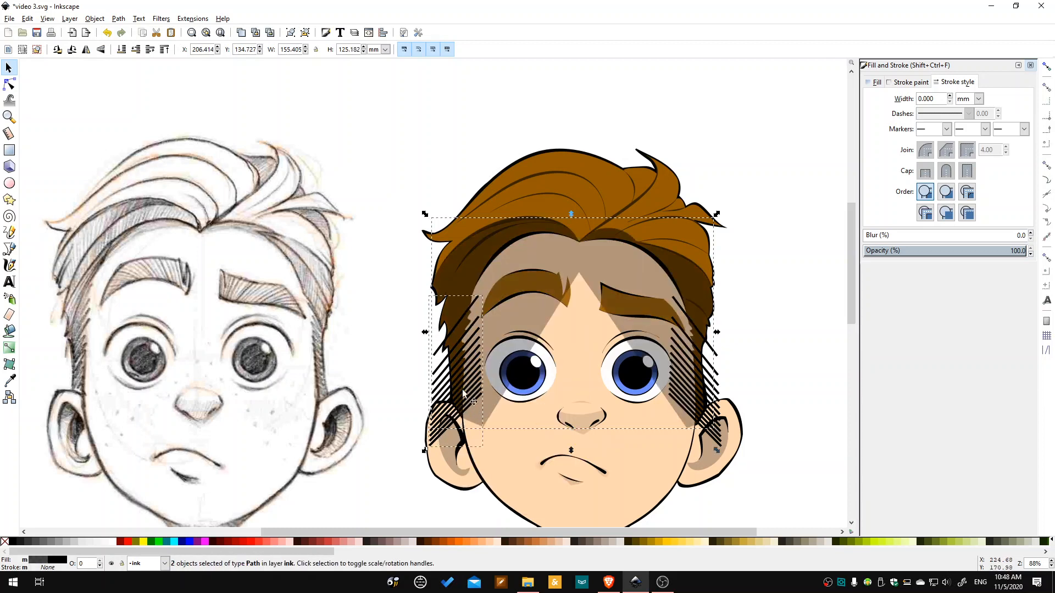
{"action": "left_click", "coordinate": [118, 19]}
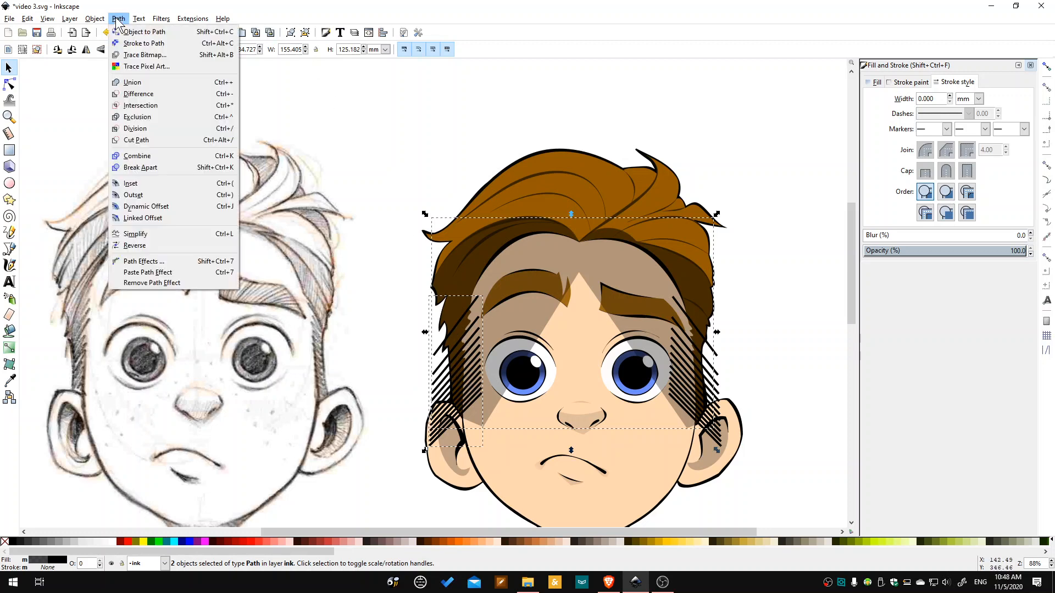
{"action": "left_click", "coordinate": [167, 105]}
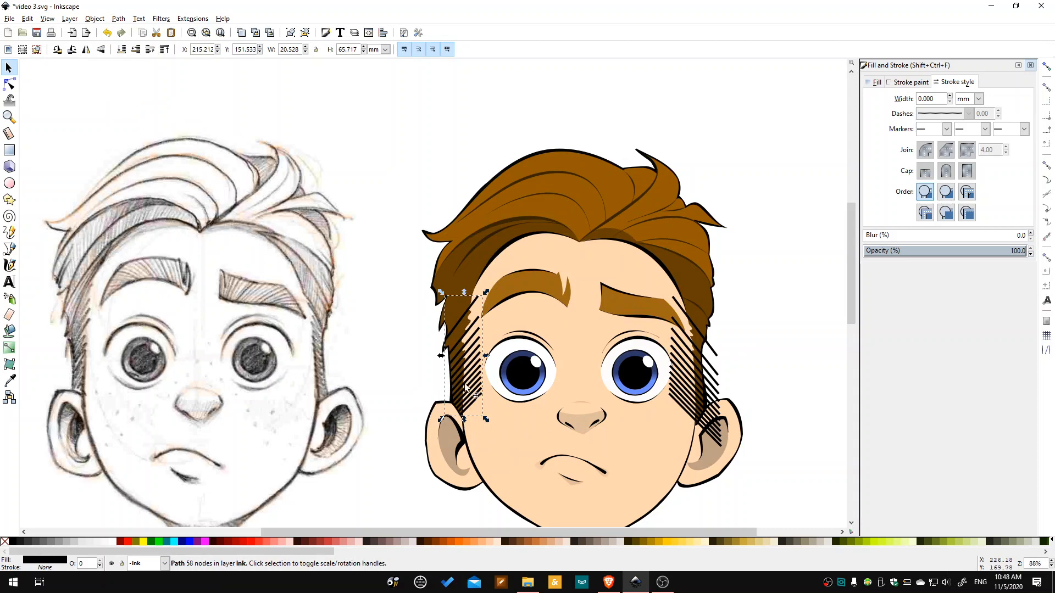
Lower the trimmed left hatch behind the face so that only the part over the sideburn shows, and deselect it.
{"action": "scroll", "coordinate": [460, 399], "scroll_direction": "up", "scroll_amount": 1, "text": "ctrl"}
{"action": "scroll", "coordinate": [460, 399], "scroll_direction": "up", "scroll_amount": 1, "text": "ctrl"}
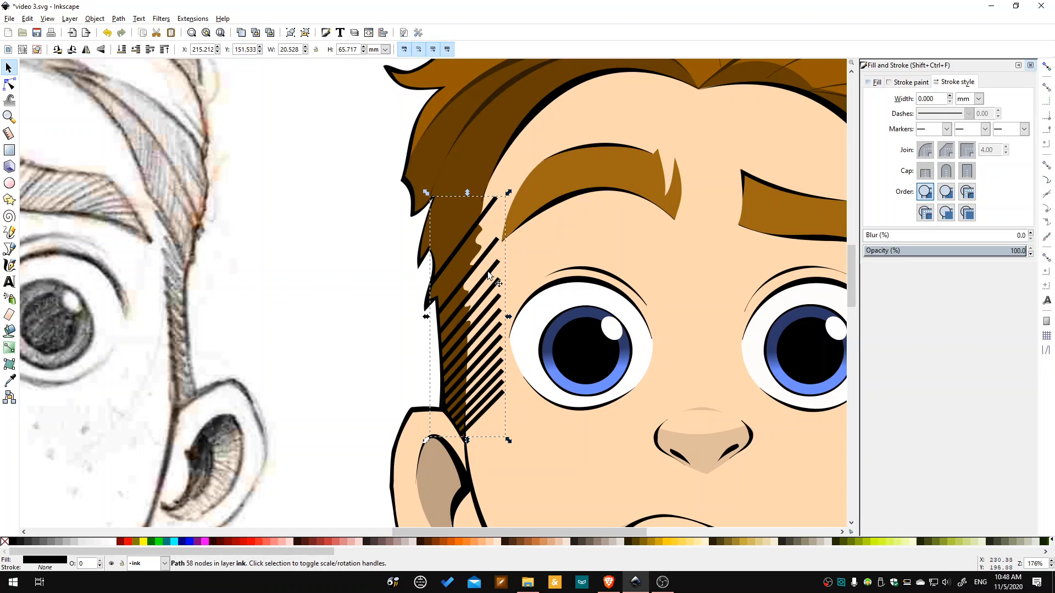
{"action": "left_click", "coordinate": [135, 49]}
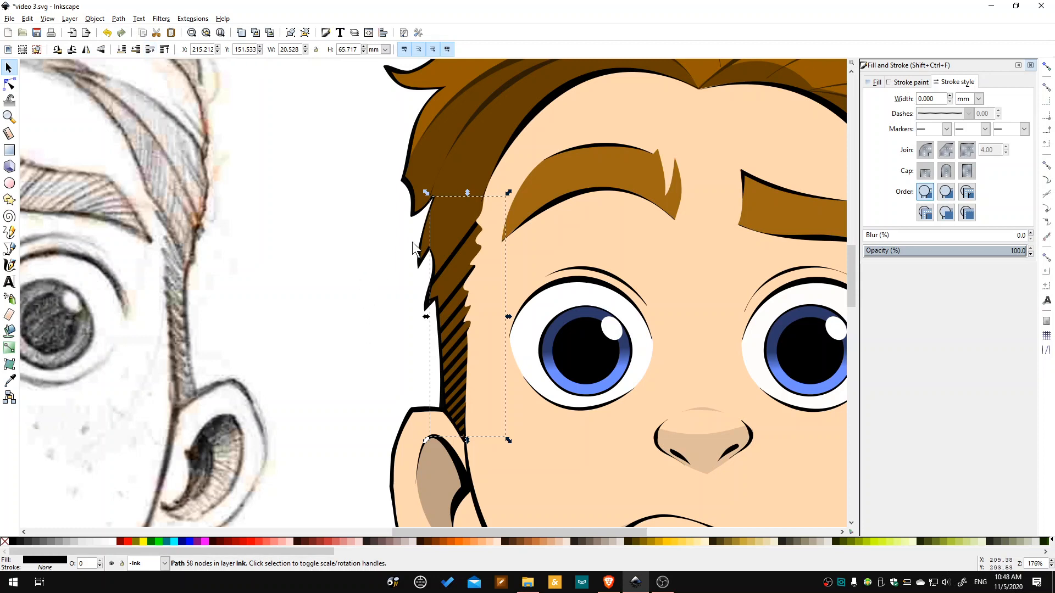
{"action": "left_click", "coordinate": [334, 287]}
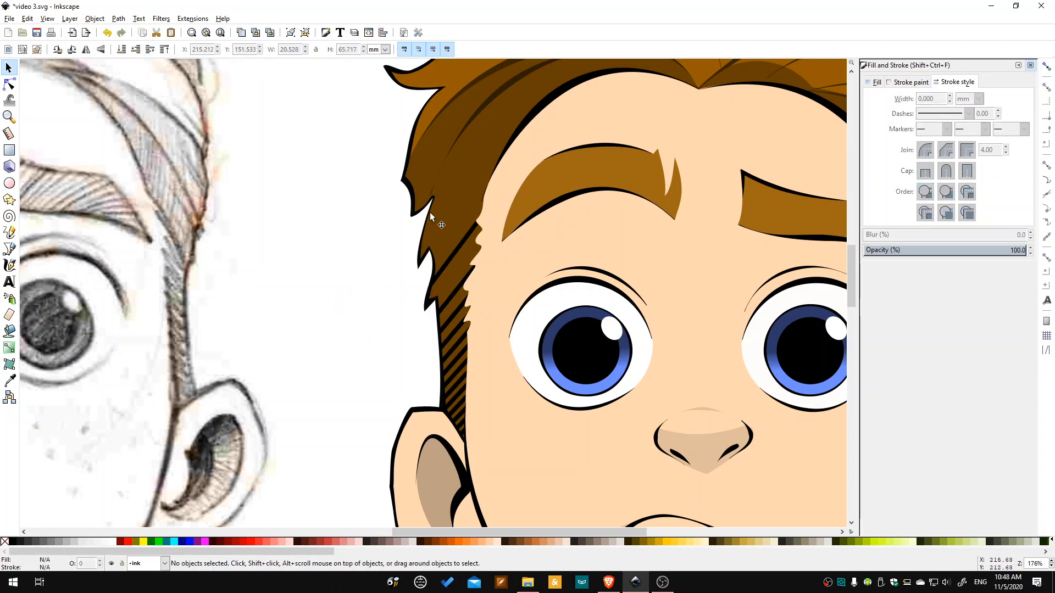
Trim the right sideburn's hatch with a duplicate of the hair shadow using Intersection, and lower it behind the face.
{"action": "scroll", "coordinate": [337, 329], "scroll_direction": "down", "scroll_amount": 2}
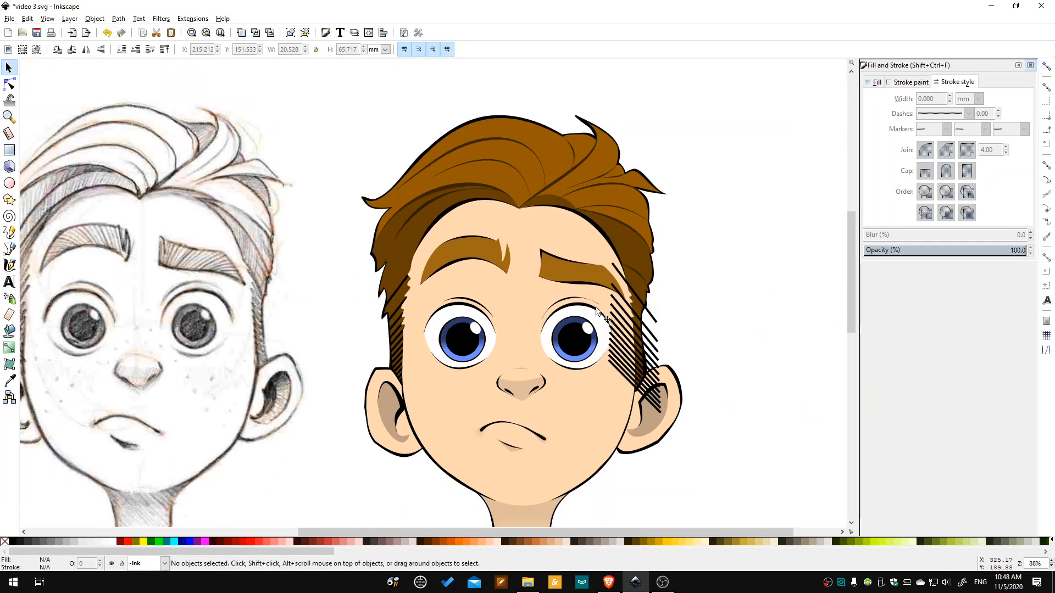
{"action": "left_click", "coordinate": [629, 350]}
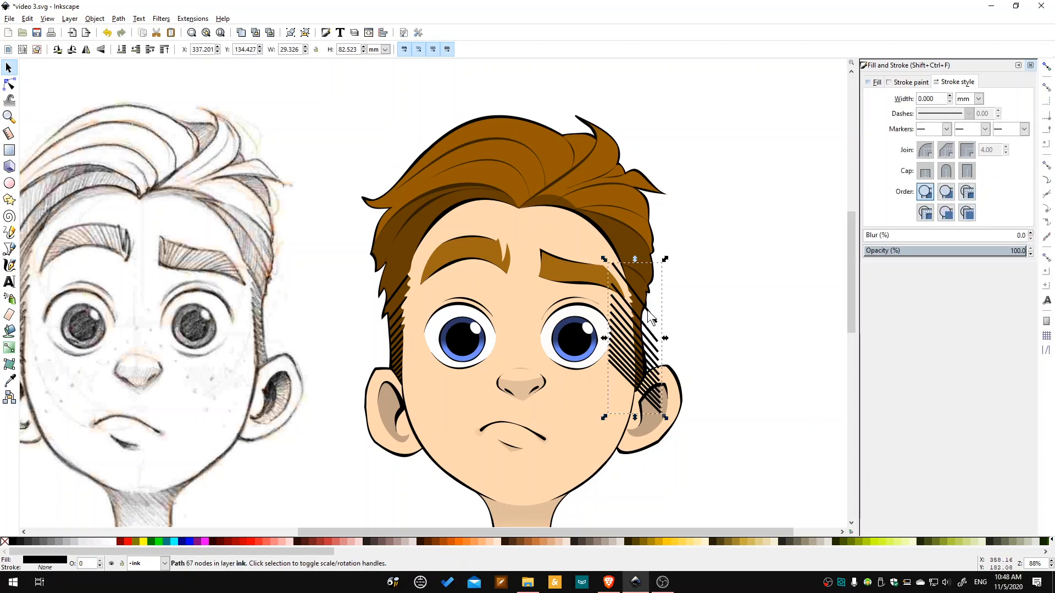
{"action": "left_click", "coordinate": [623, 238]}
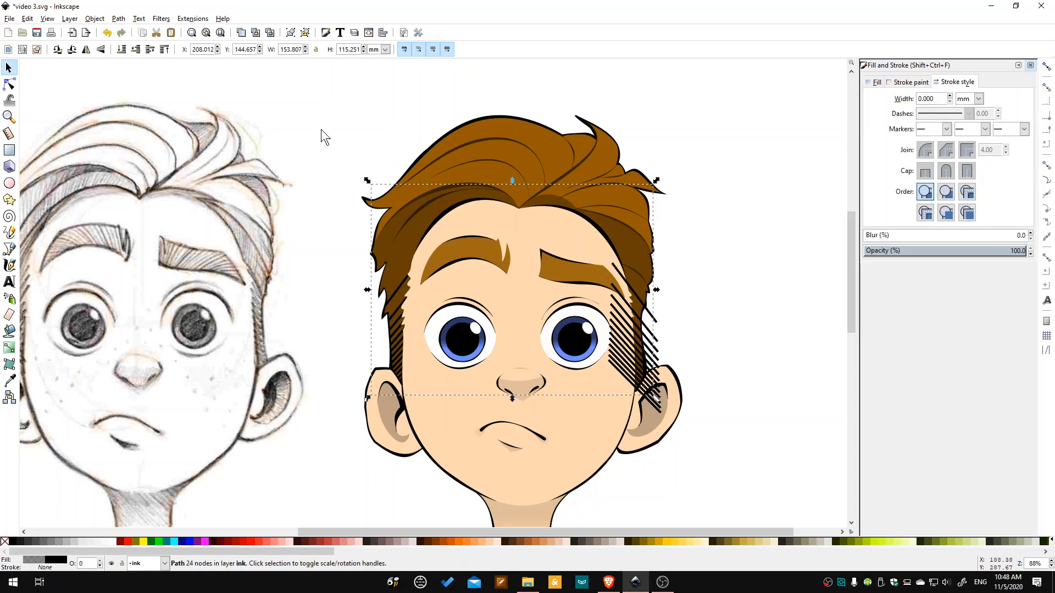
{"action": "left_click", "coordinate": [241, 33]}
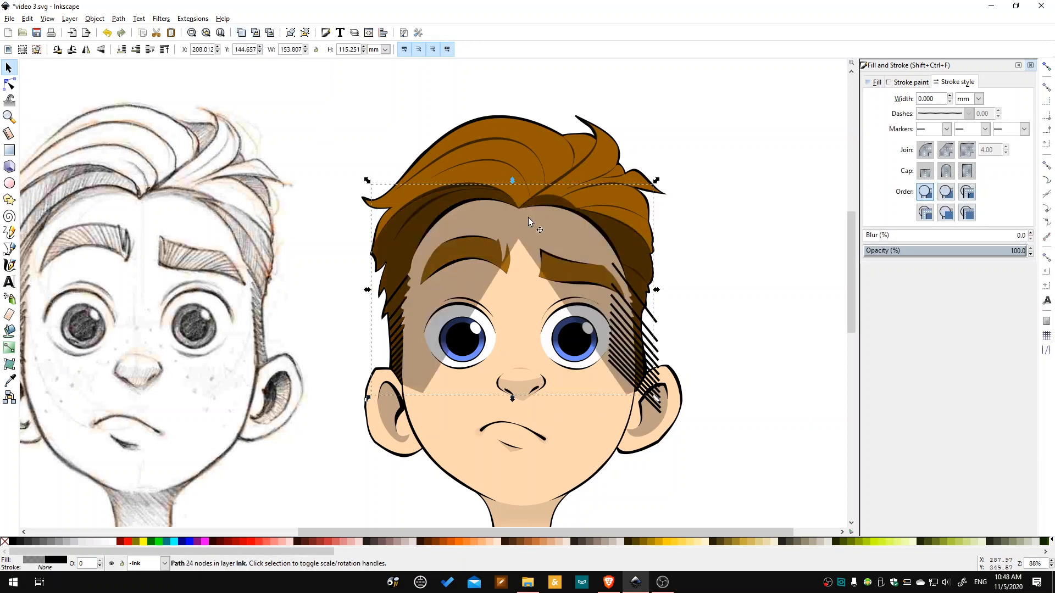
{"action": "left_click", "coordinate": [659, 349], "text": "shift"}
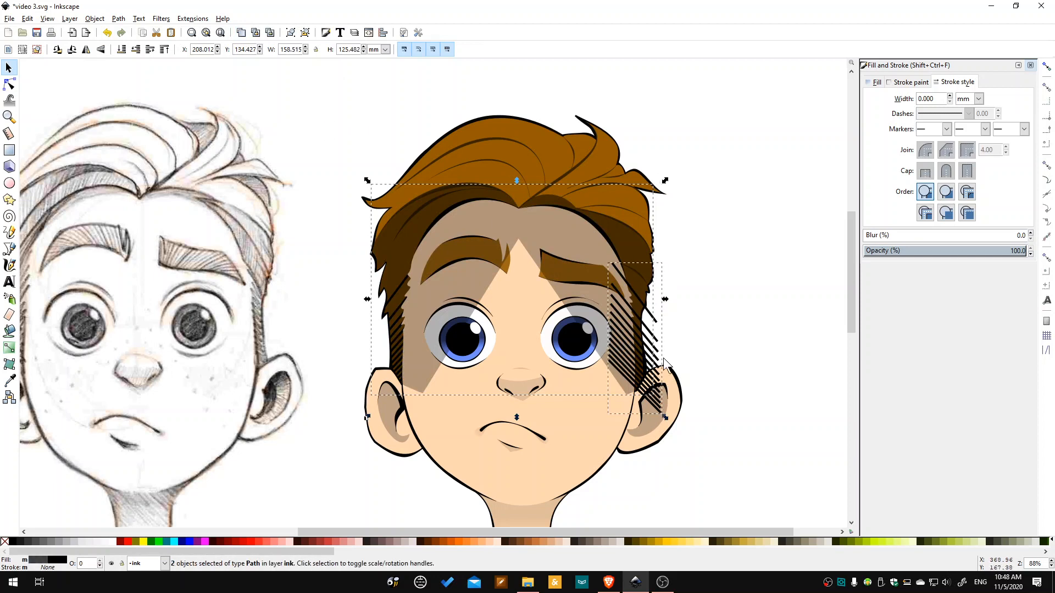
{"action": "left_click", "coordinate": [118, 18]}
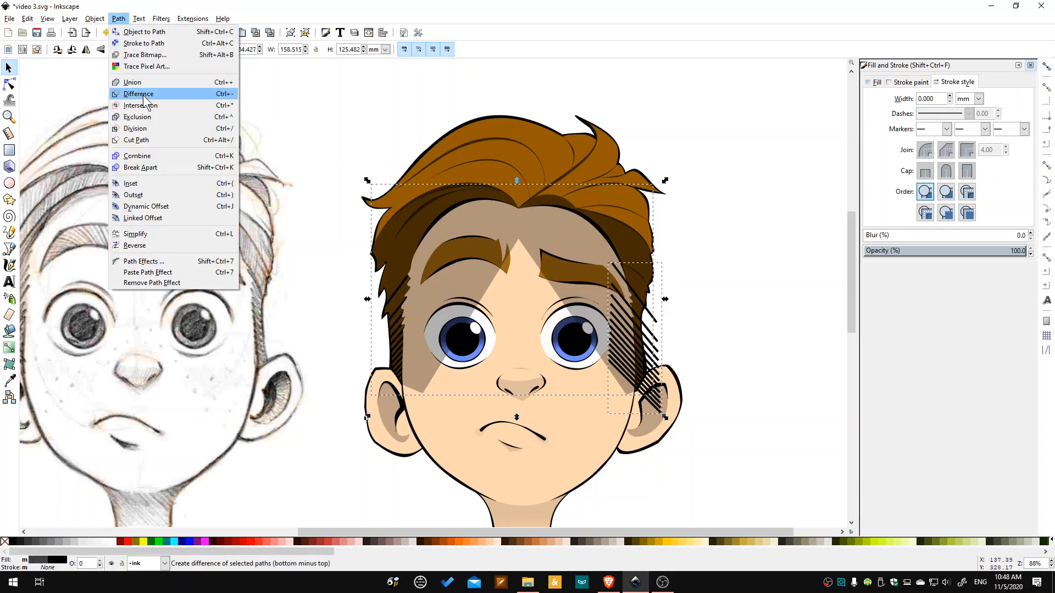
{"action": "left_click", "coordinate": [163, 106]}
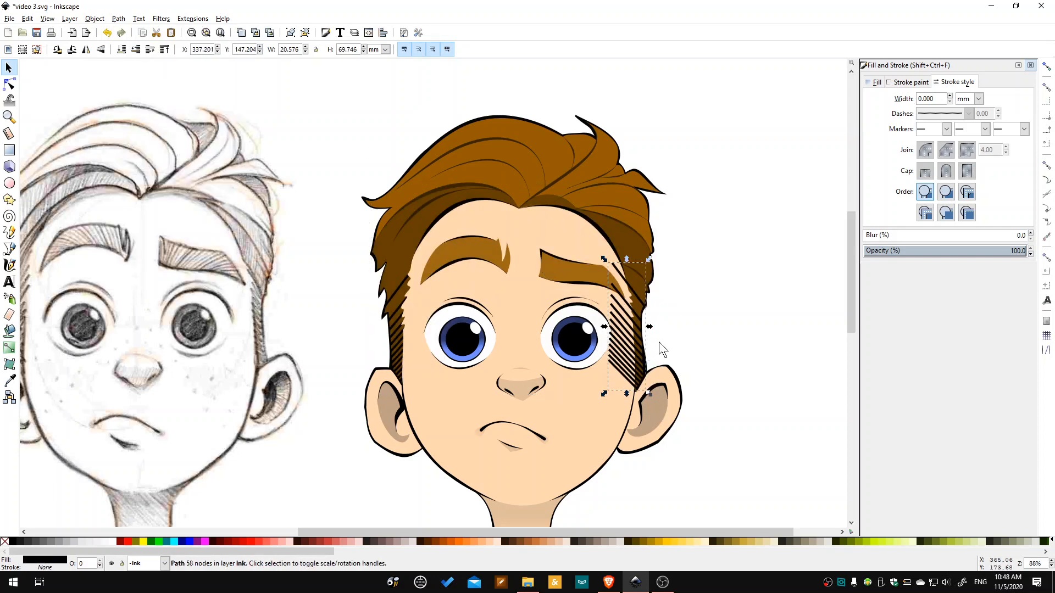
{"action": "left_click", "coordinate": [694, 311]}
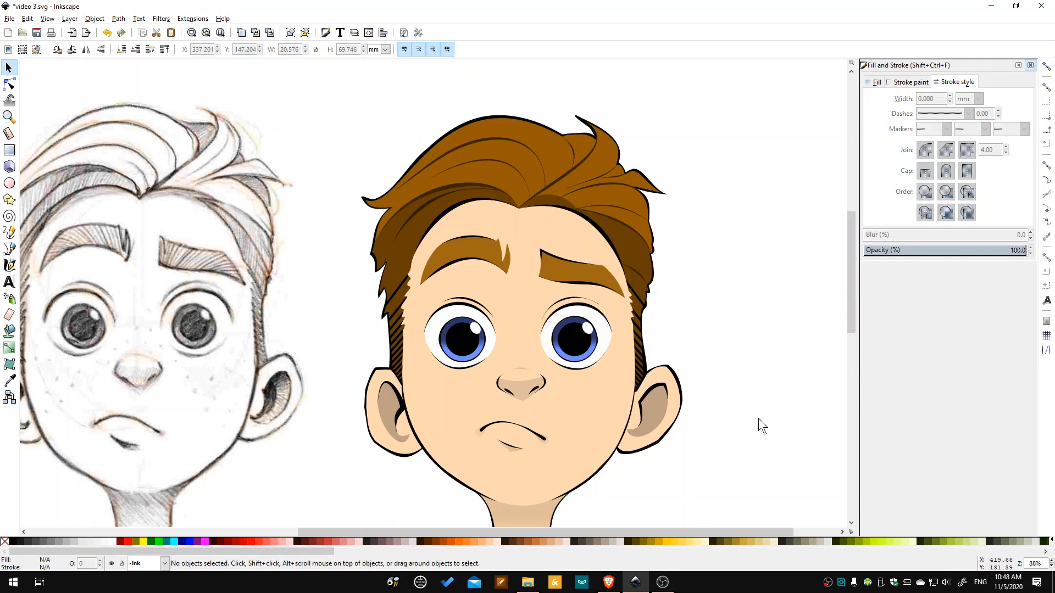
{"action": "scroll", "coordinate": [644, 388], "scroll_direction": "up", "scroll_amount": 1}
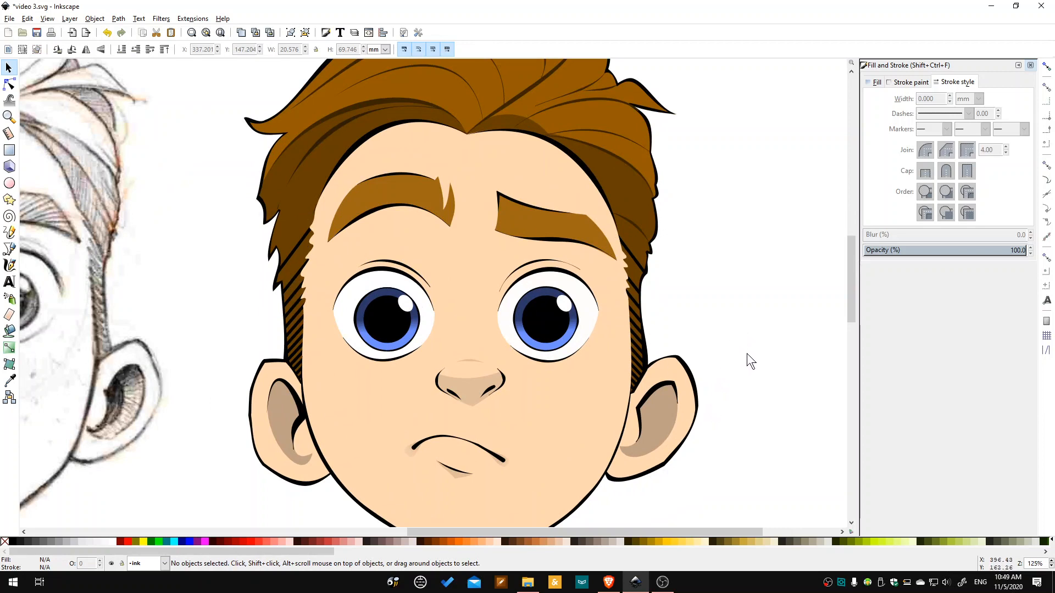
{"action": "scroll", "coordinate": [747, 353], "scroll_direction": "down", "scroll_amount": 4}
{"action": "scroll", "coordinate": [739, 311], "scroll_direction": "up", "scroll_amount": 5}
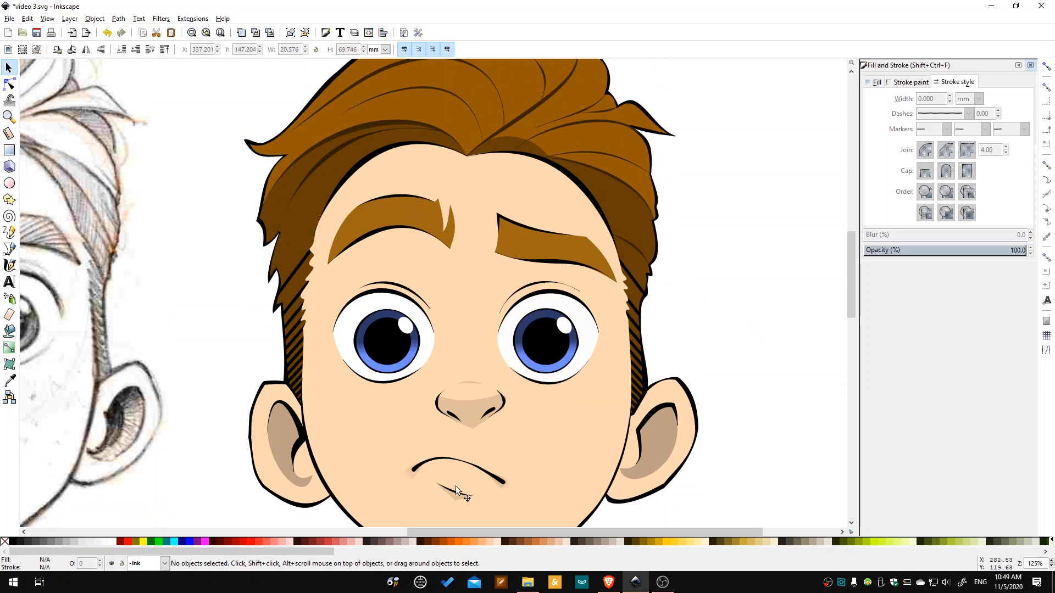
{"action": "left_click_drag", "start_coordinate": [491, 527], "coordinate": [400, 537]}
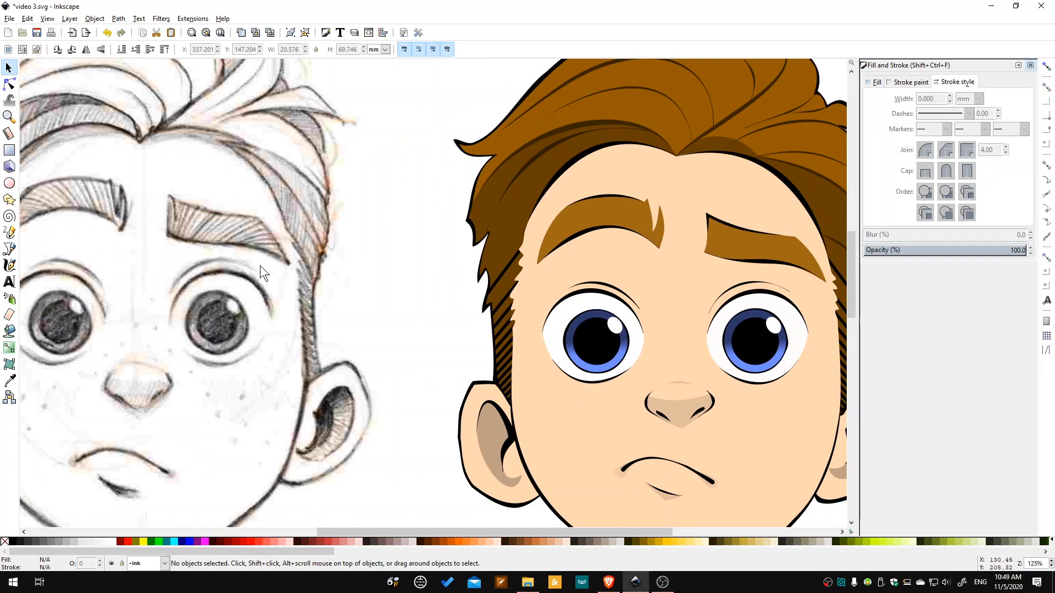
Draw a nearly vertical straight line about 24 mm long across the right eyebrow's inner end, with a 0.465 mm stroke.
{"action": "left_click_drag", "start_coordinate": [532, 531], "coordinate": [622, 532]}
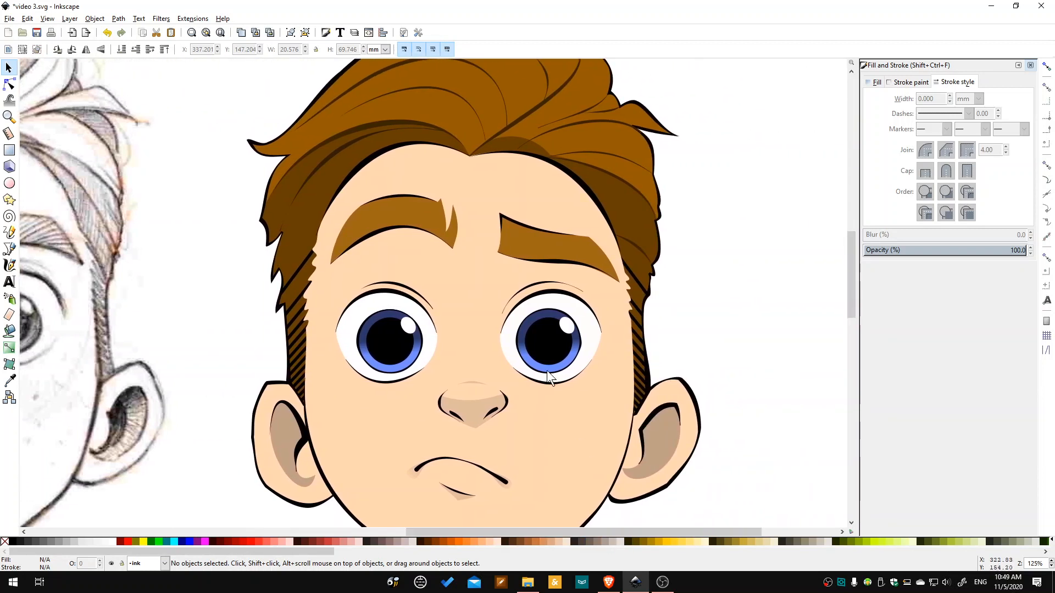
{"action": "left_click", "coordinate": [9, 249]}
{"action": "left_click", "coordinate": [502, 204]}
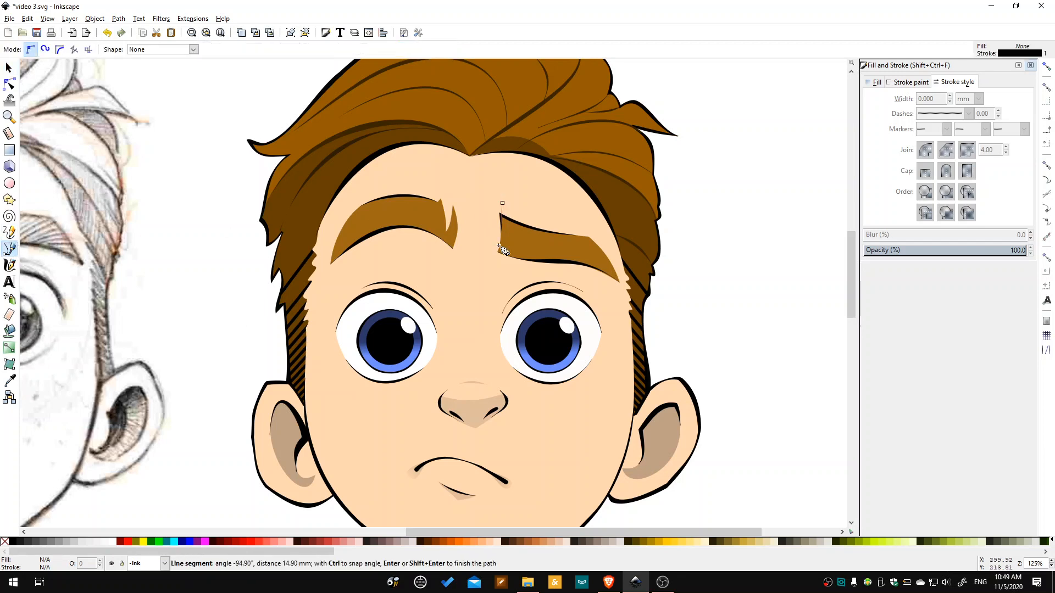
{"action": "double_click", "coordinate": [499, 266]}
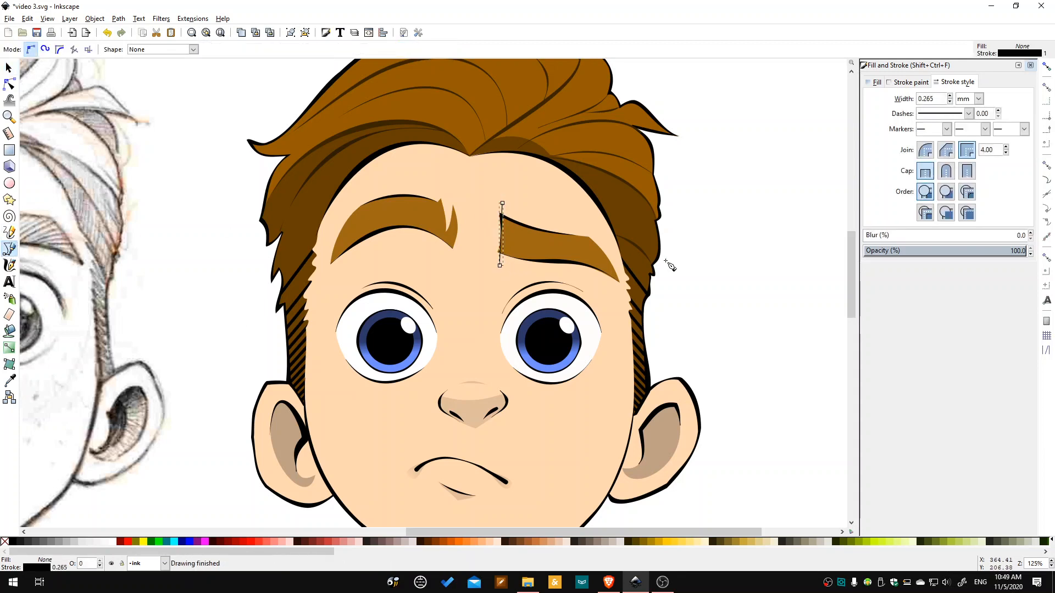
{"action": "scroll", "coordinate": [511, 249], "scroll_direction": "up", "scroll_amount": 1}
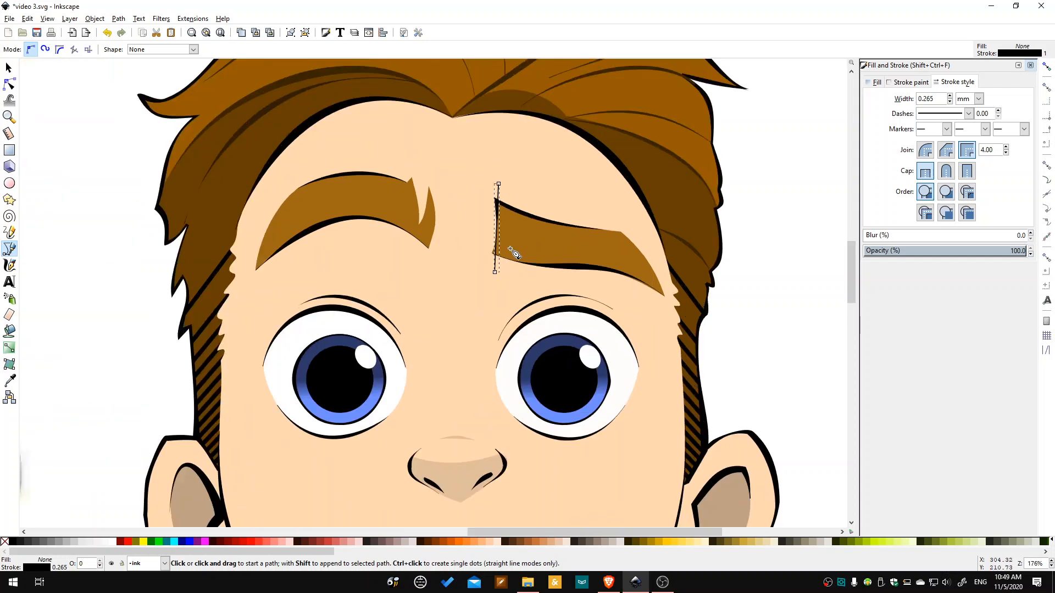
{"action": "left_click", "coordinate": [950, 96]}
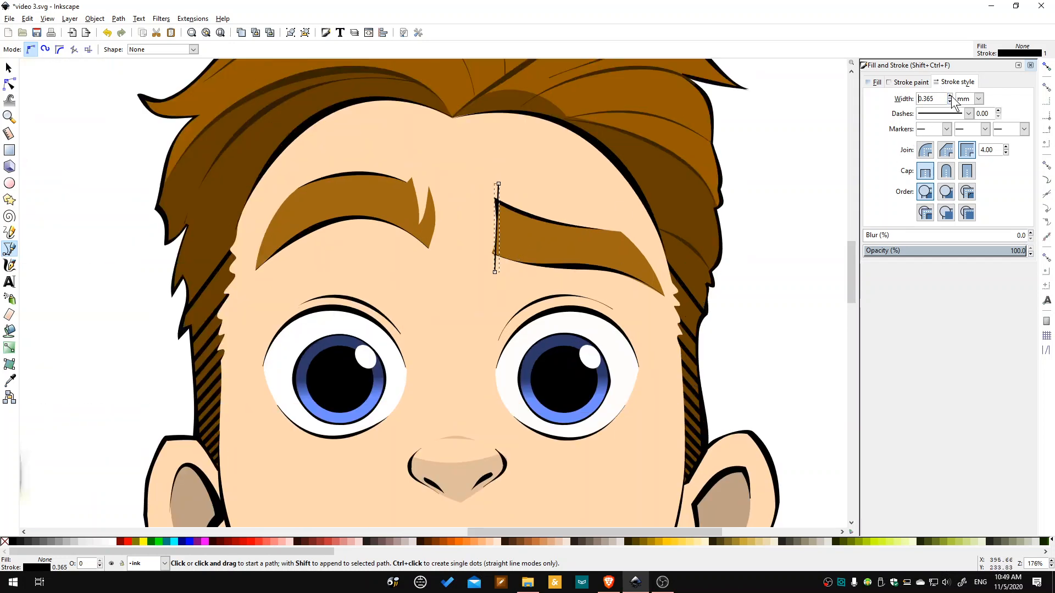
{"action": "left_click", "coordinate": [950, 96]}
Lengthen the line above and below the right eyebrow to about 43 mm and convert its stroke to a path.
{"action": "left_click", "coordinate": [10, 68]}
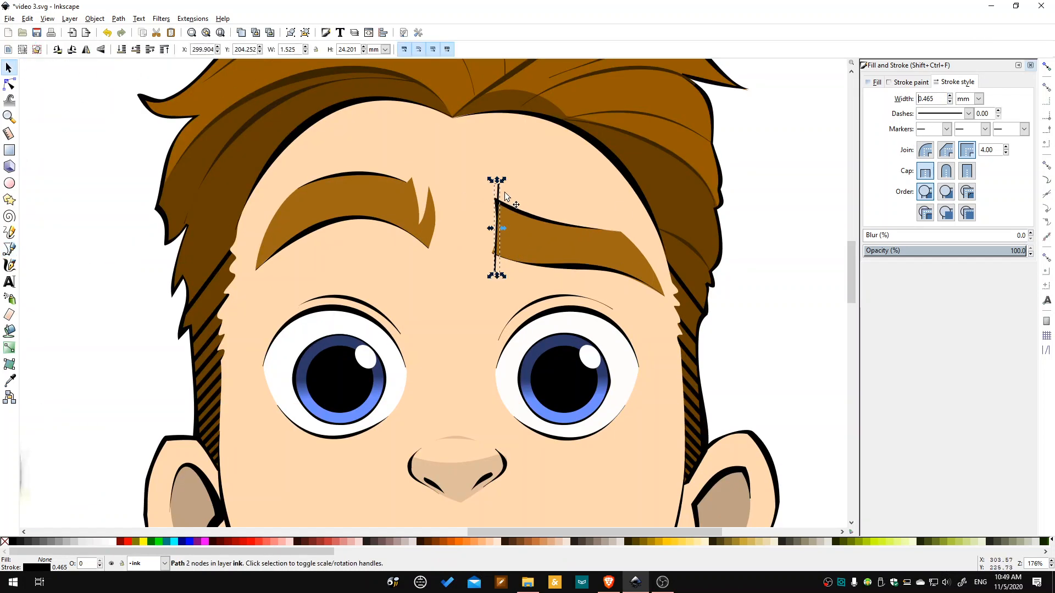
{"action": "left_click_drag", "start_coordinate": [496, 196], "coordinate": [501, 191]}
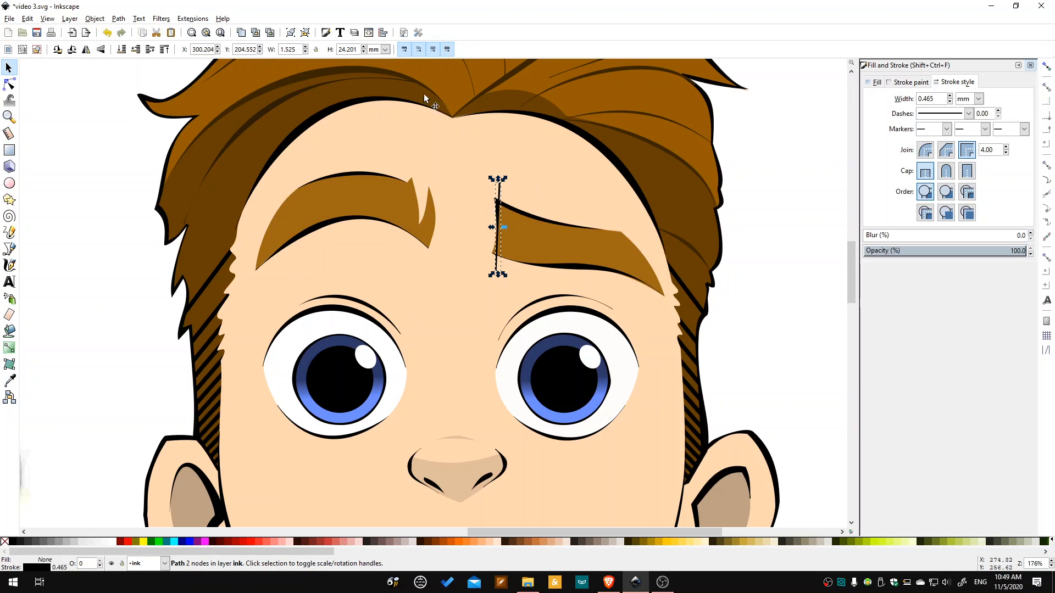
{"action": "left_click_drag", "start_coordinate": [500, 181], "coordinate": [499, 149]}
{"action": "left_click", "coordinate": [9, 84]}
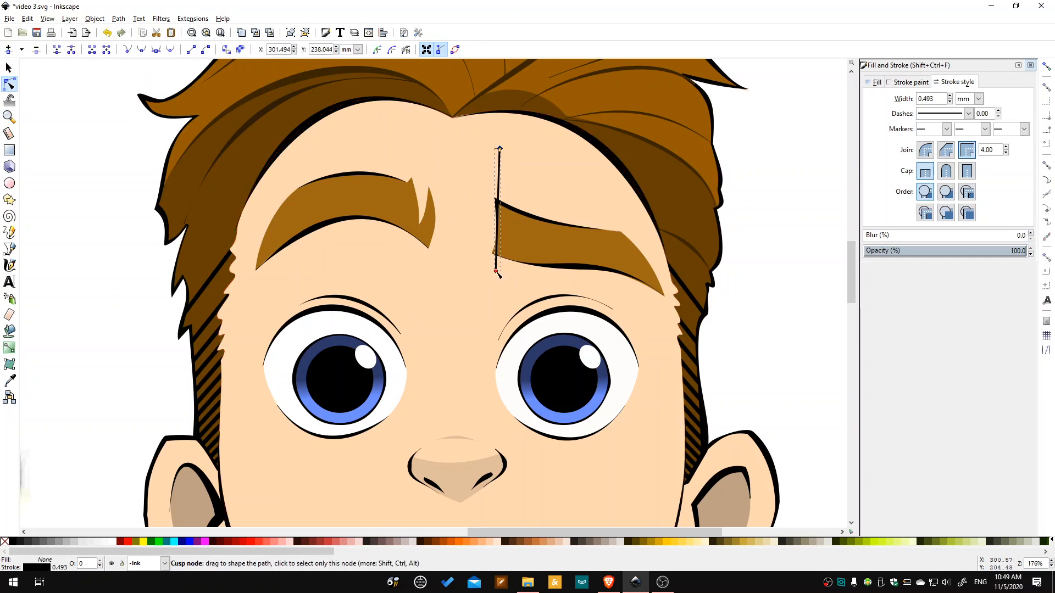
{"action": "left_click_drag", "start_coordinate": [496, 272], "coordinate": [493, 306]}
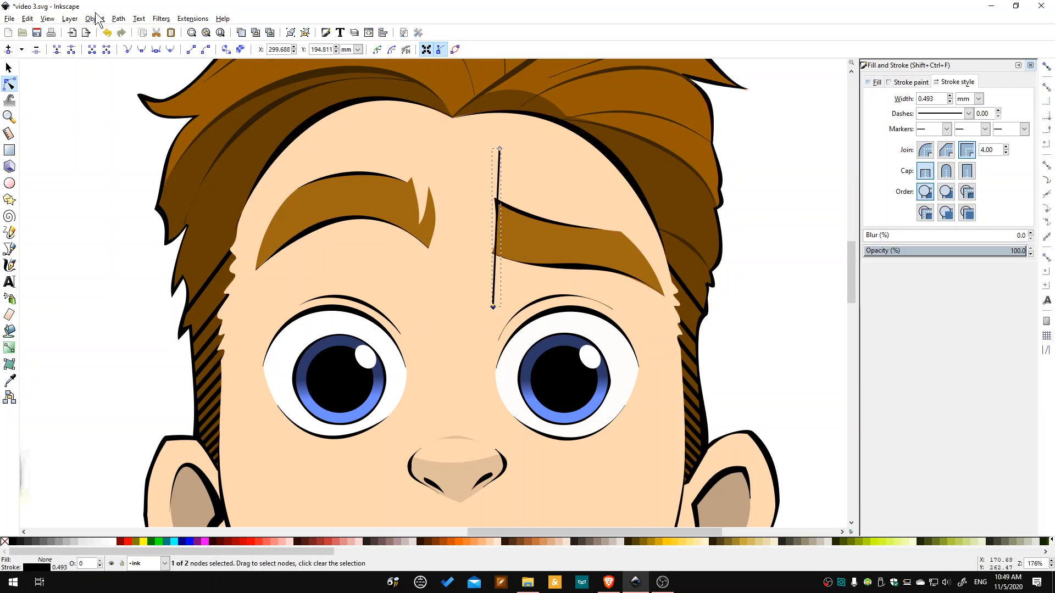
{"action": "left_click", "coordinate": [118, 18]}
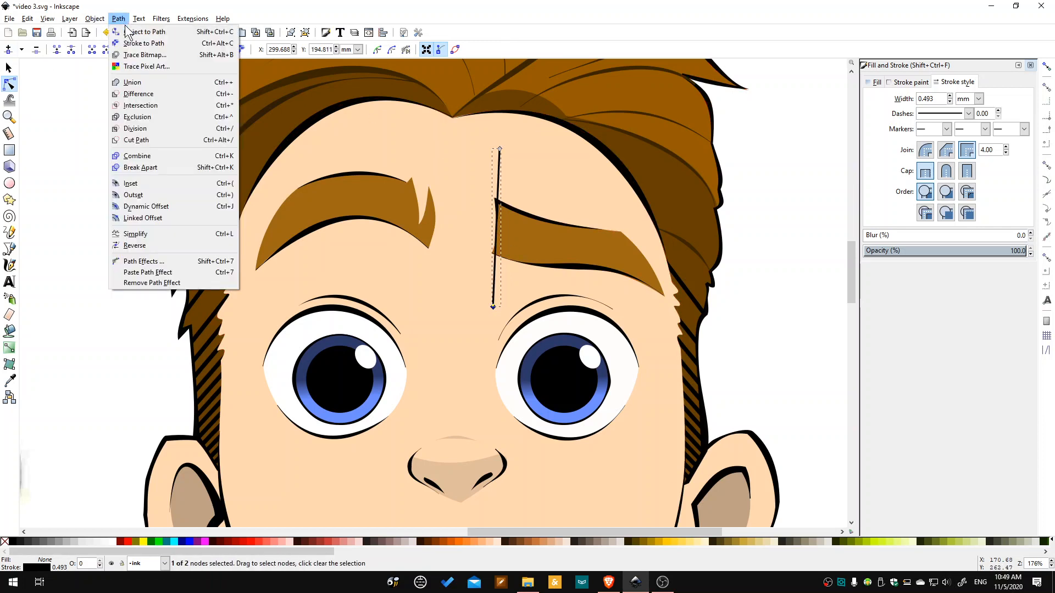
{"action": "left_click", "coordinate": [157, 44]}
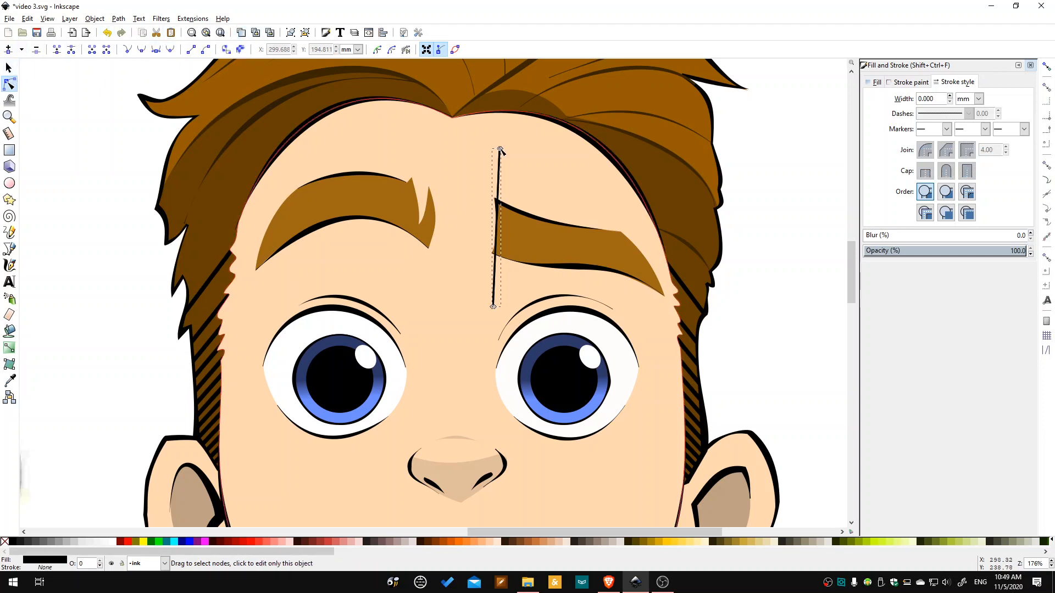
Duplicate the line, place the copy at the right eyebrow's outer end and rotate it clockwise to a diagonal.
{"action": "left_click", "coordinate": [8, 67]}
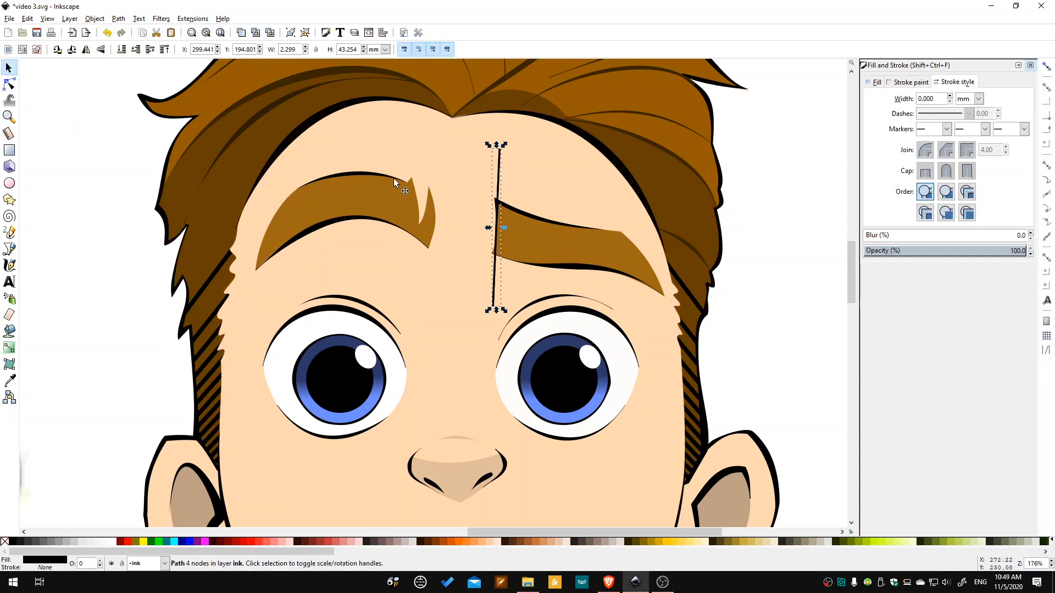
{"action": "key", "text": "ctrl+d"}
{"action": "left_click_drag", "start_coordinate": [498, 197], "coordinate": [649, 223]}
{"action": "left_click", "coordinate": [650, 223]}
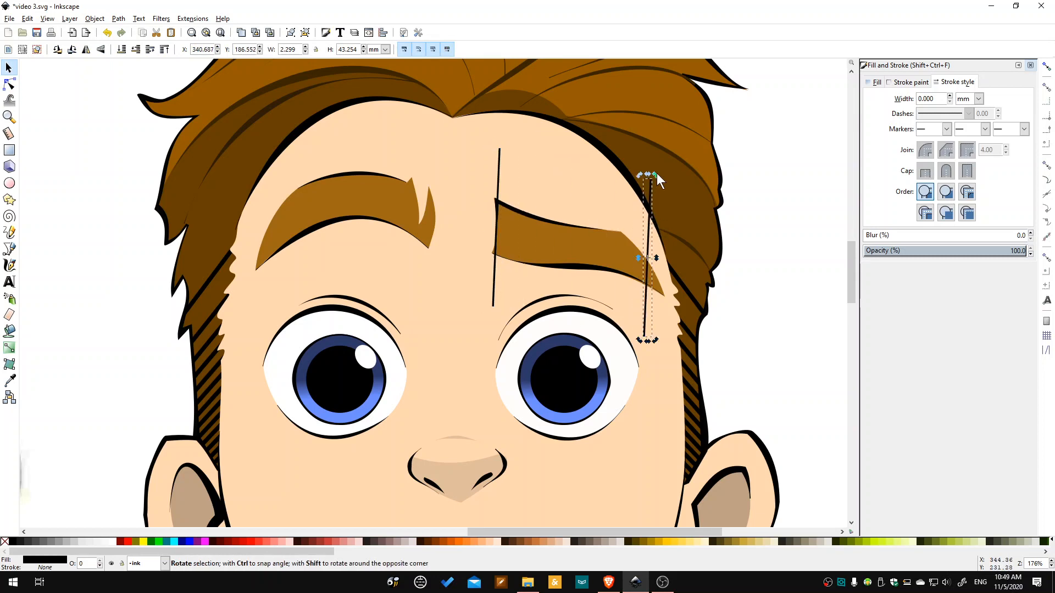
{"action": "left_click_drag", "start_coordinate": [655, 174], "coordinate": [750, 216]}
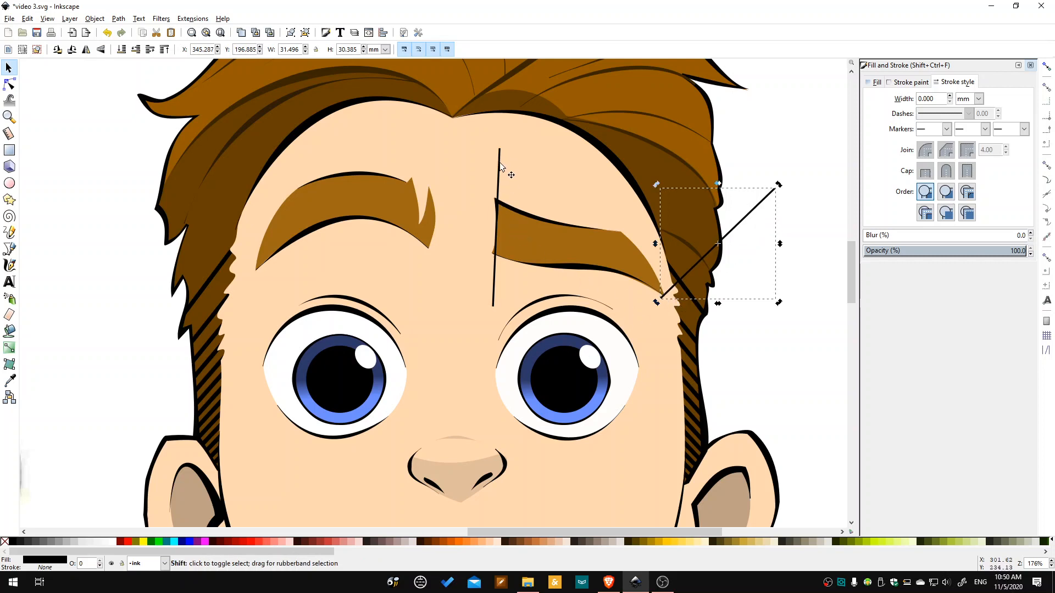
Interpolate between the two lines over the right eyebrow with exponent 0, 44 steps and method 2.
{"action": "left_click", "coordinate": [500, 166], "text": "shift"}
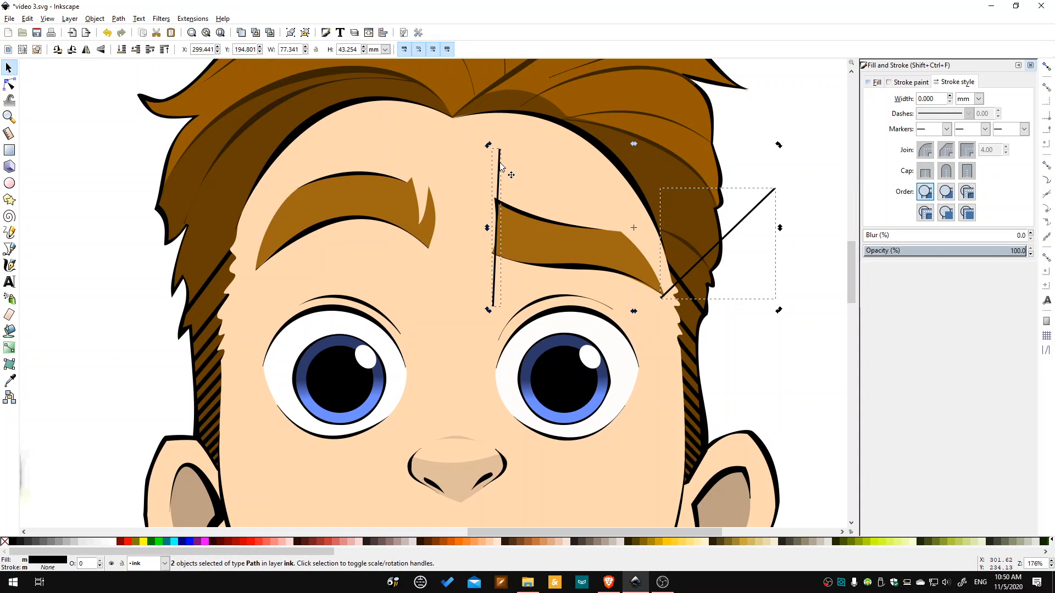
{"action": "left_click", "coordinate": [188, 19]}
{"action": "mouse_move", "coordinate": [256, 111]}
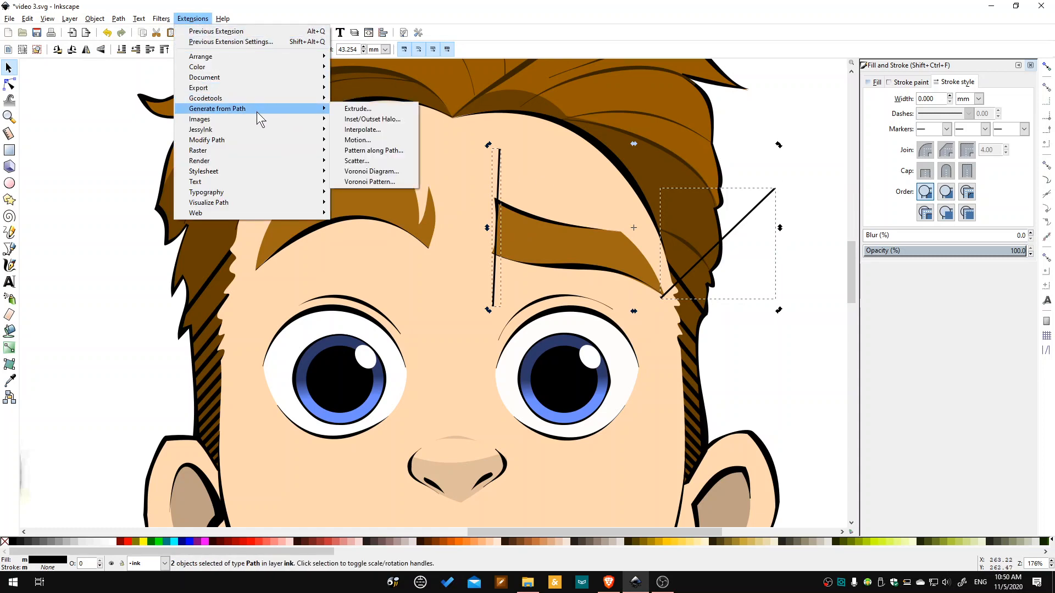
{"action": "left_click", "coordinate": [388, 128]}
{"action": "left_click_drag", "start_coordinate": [522, 233], "coordinate": [394, 218]}
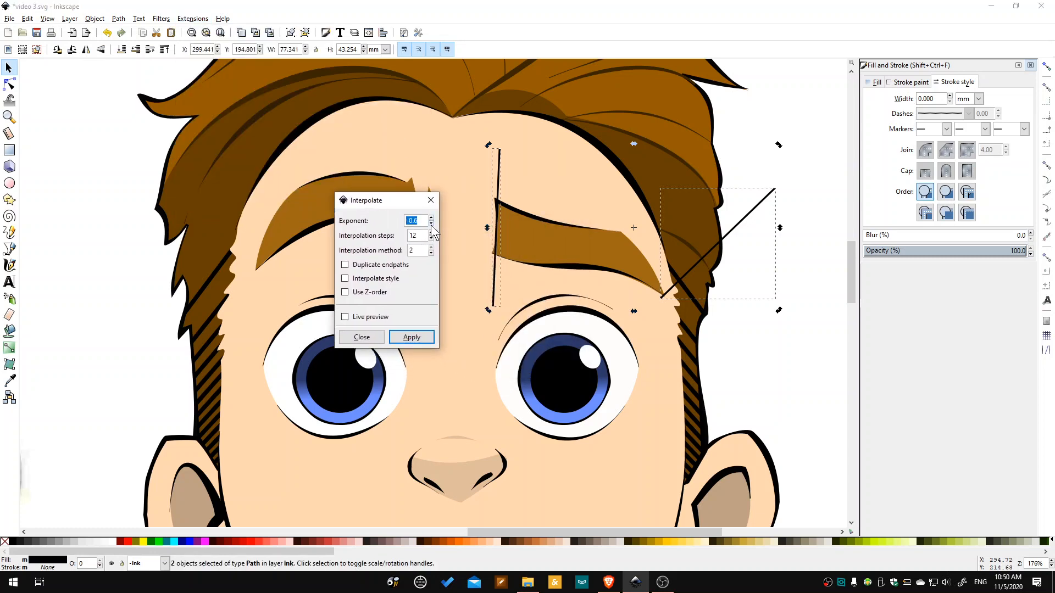
{"action": "type", "text": "0"}
{"action": "type", "text": "44"}
{"action": "left_click", "coordinate": [345, 317]}
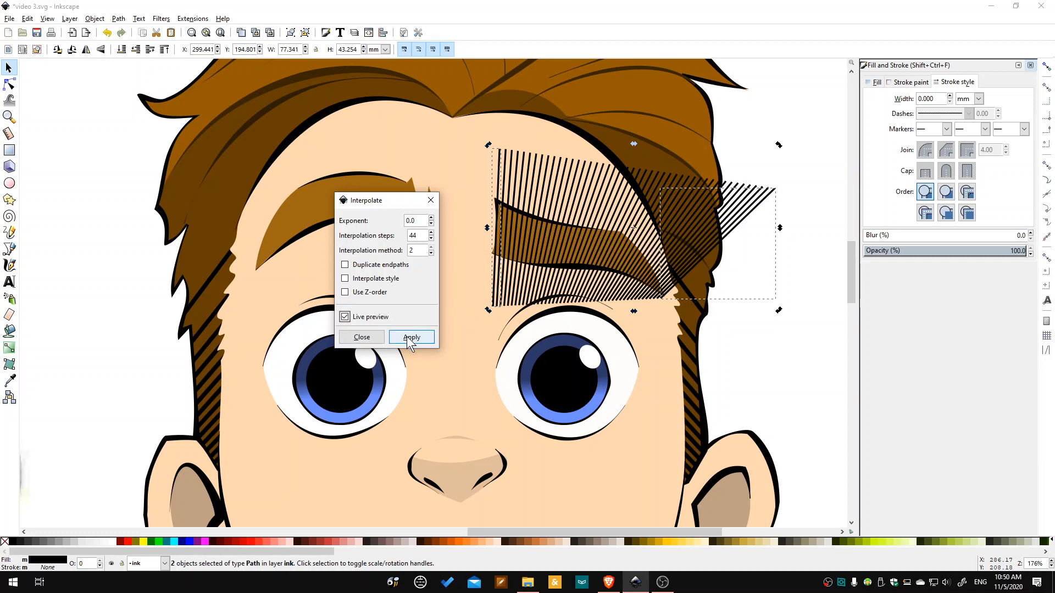
{"action": "left_click", "coordinate": [361, 338]}
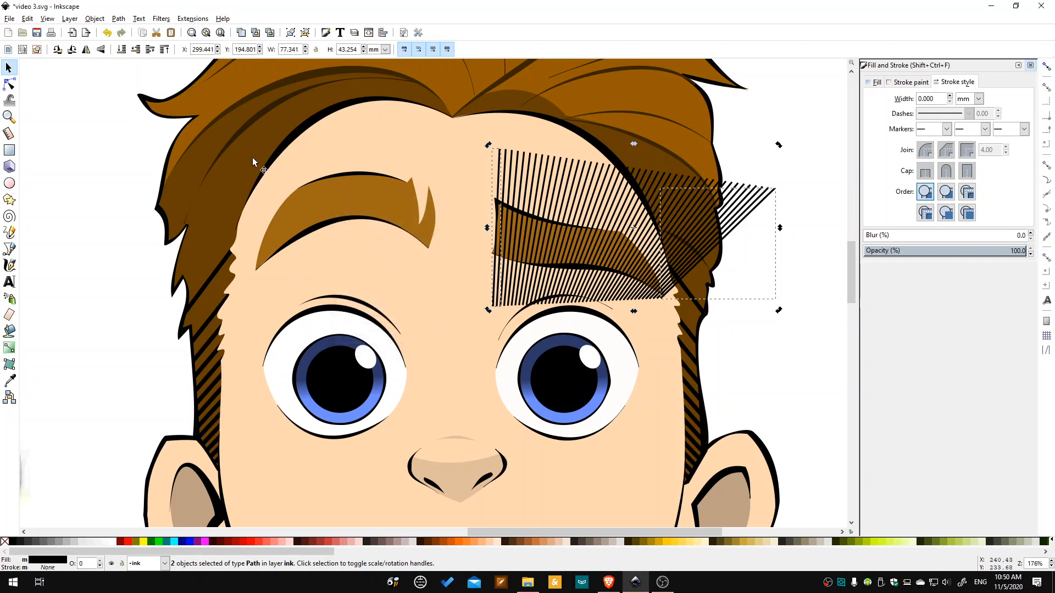
Ungroup the interpolated lines and unite them with both end lines into a single hatch path using Union.
{"action": "left_click", "coordinate": [593, 173], "text": "shift"}
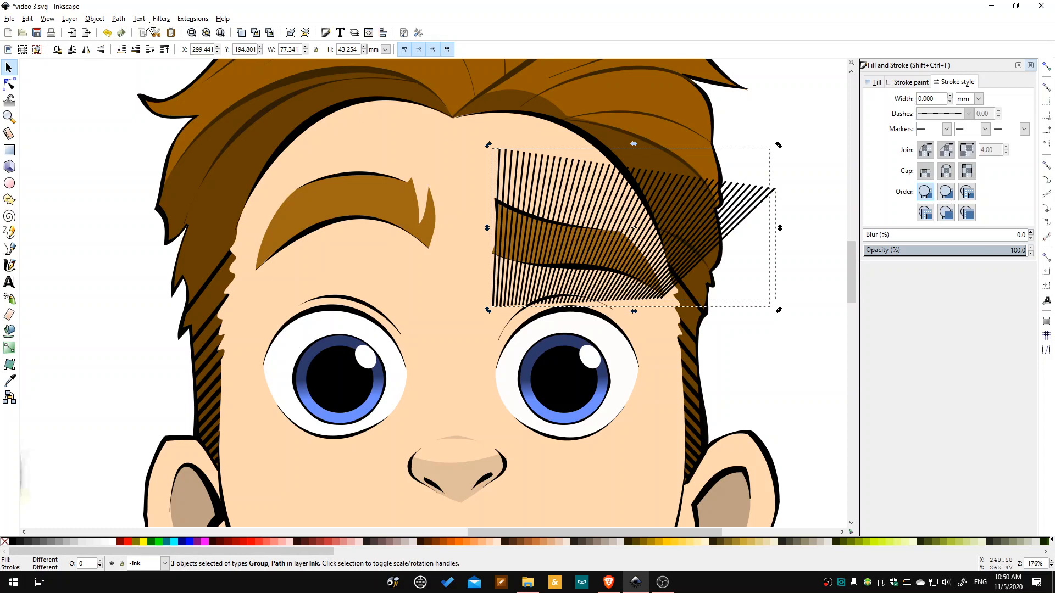
{"action": "left_click", "coordinate": [96, 18]}
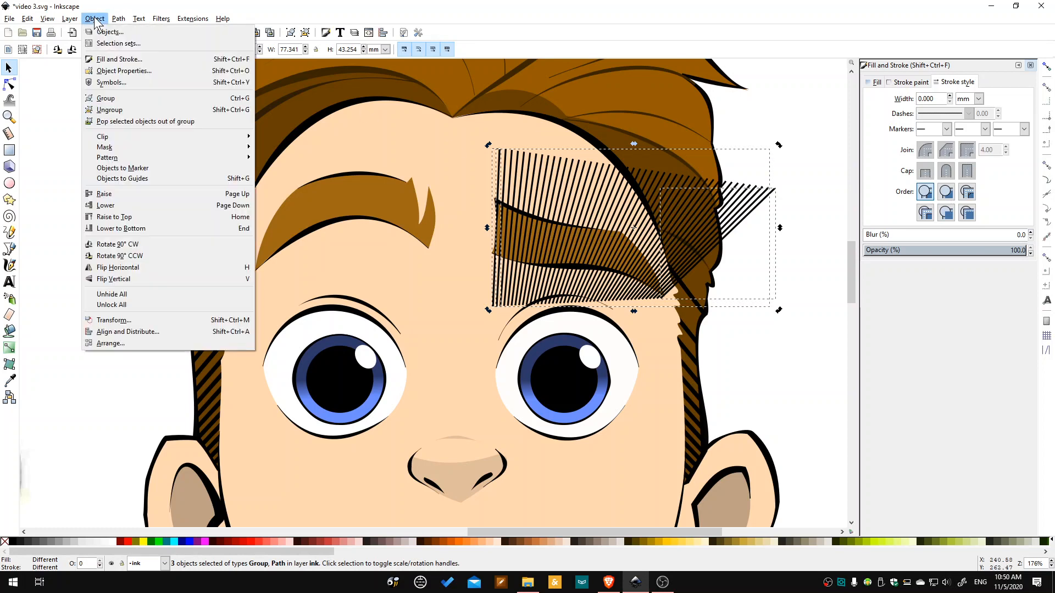
{"action": "left_click", "coordinate": [153, 110]}
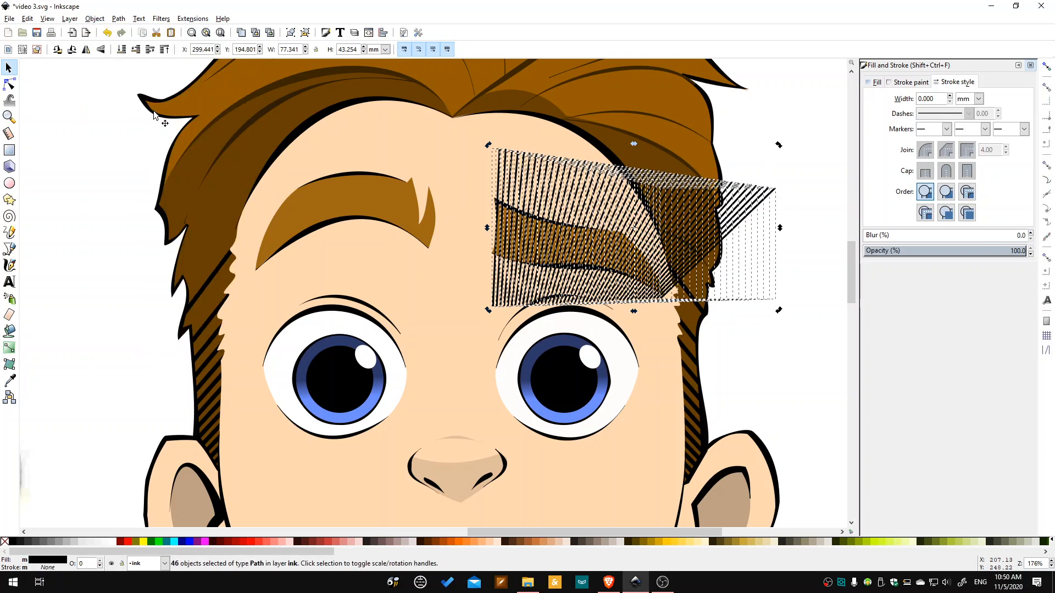
{"action": "left_click", "coordinate": [118, 19]}
{"action": "left_click", "coordinate": [131, 87]}
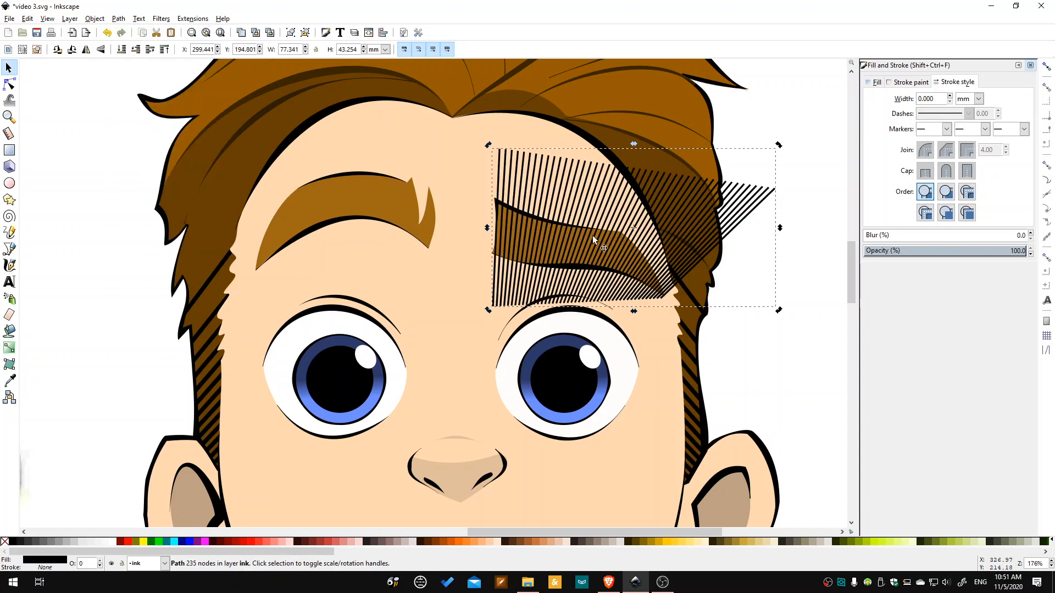
Duplicate the right eyebrow's brown shape beneath the hatch and trim the hatch path to the copy with Intersection.
{"action": "scroll", "coordinate": [553, 256], "scroll_direction": "up", "scroll_amount": 1, "text": "ctrl"}
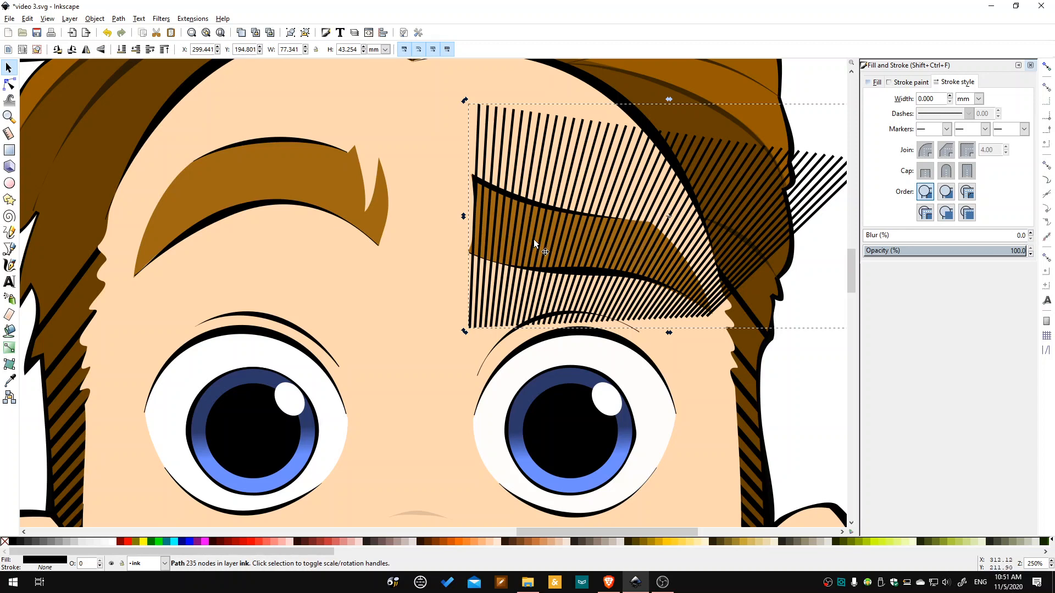
{"action": "key", "text": "alt"}
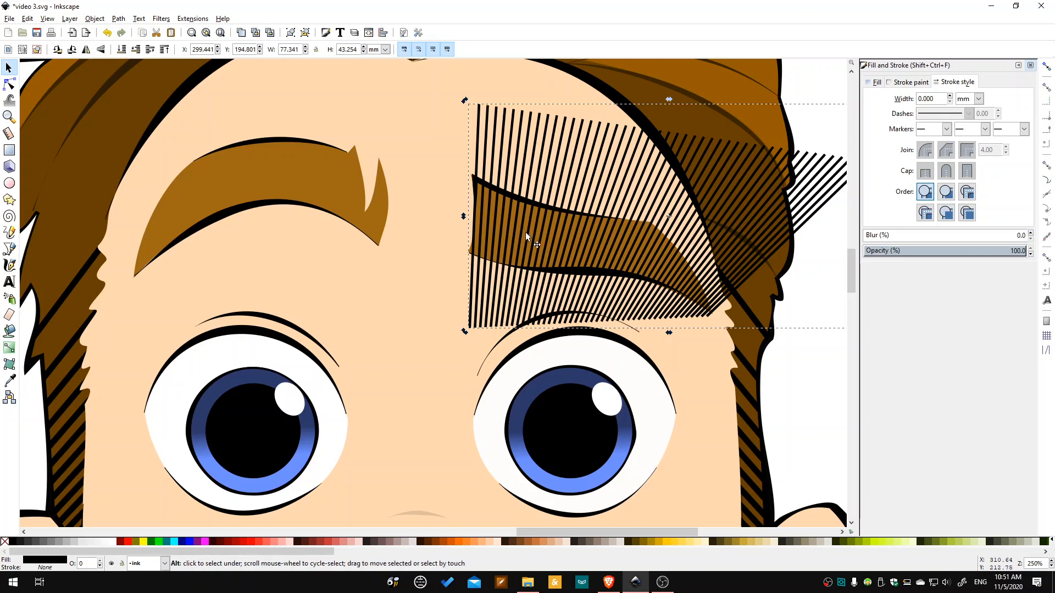
{"action": "left_click", "coordinate": [527, 233], "text": "alt"}
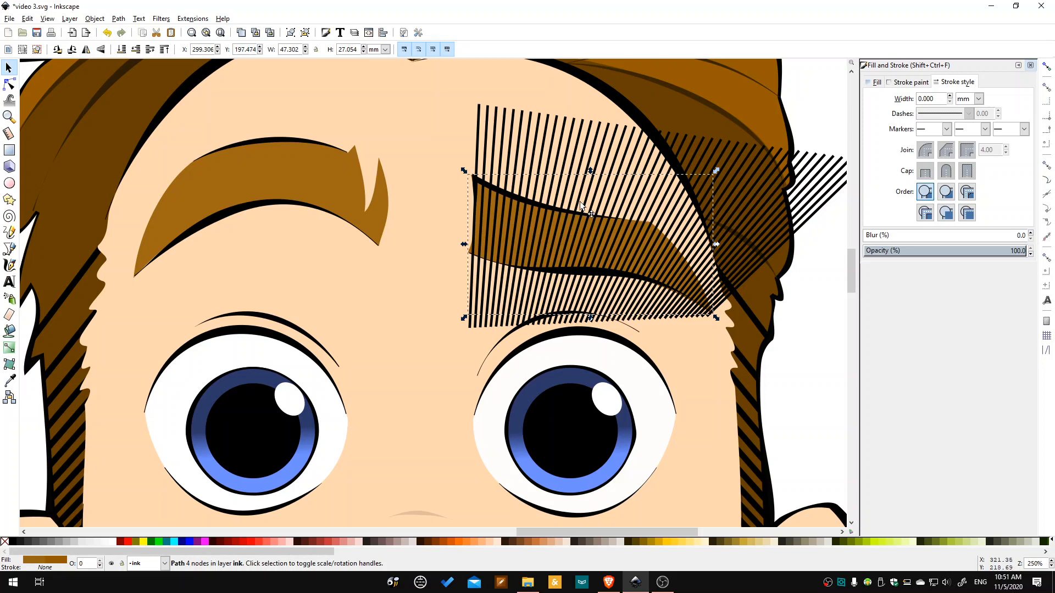
{"action": "right_click", "coordinate": [552, 234]}
{"action": "left_click", "coordinate": [601, 305]}
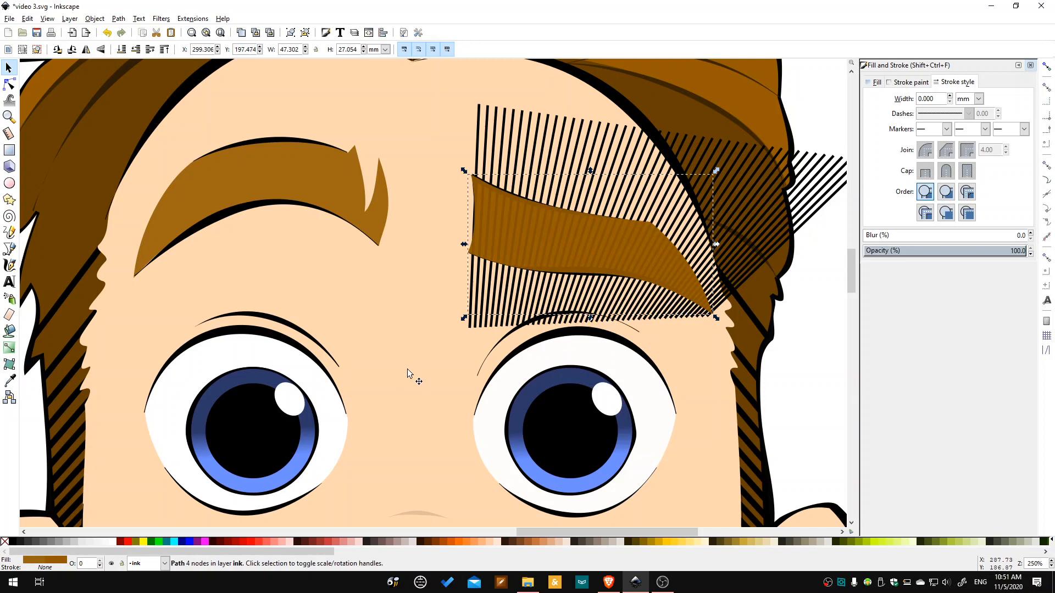
{"action": "left_click", "coordinate": [535, 134], "text": "shift"}
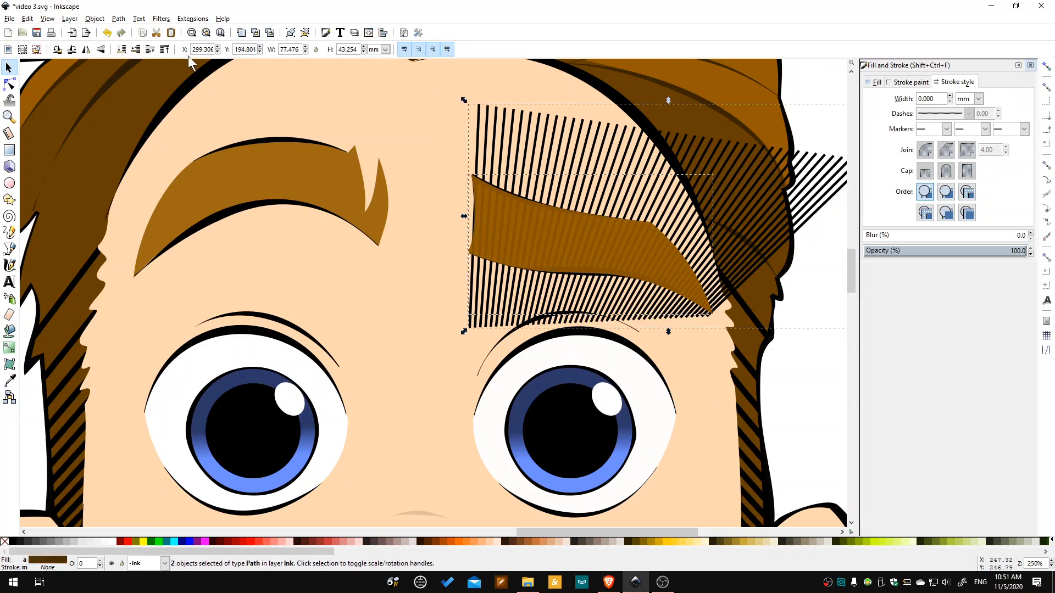
{"action": "left_click", "coordinate": [118, 18]}
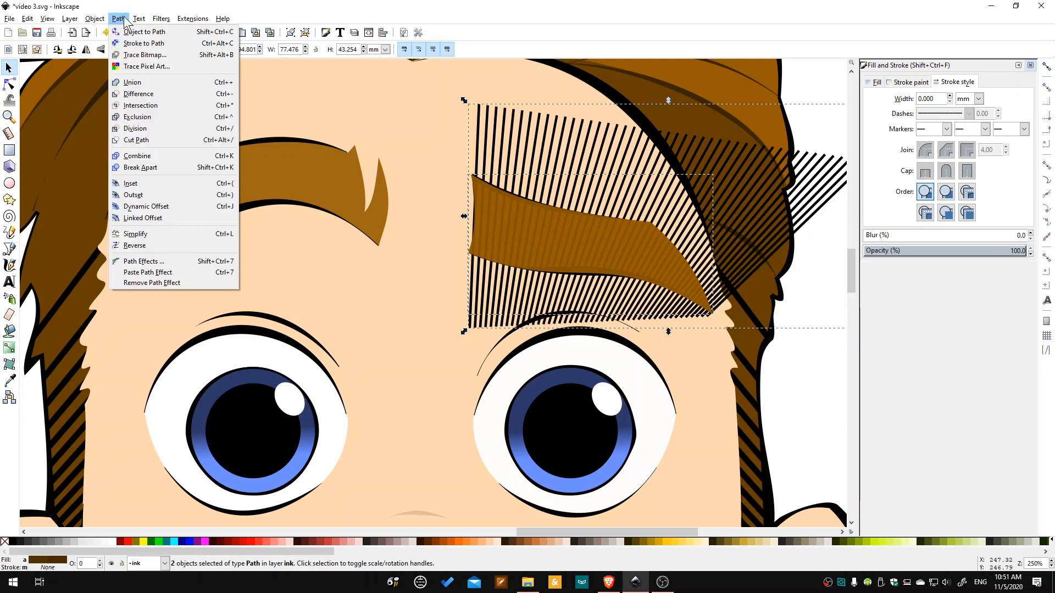
{"action": "left_click", "coordinate": [137, 107]}
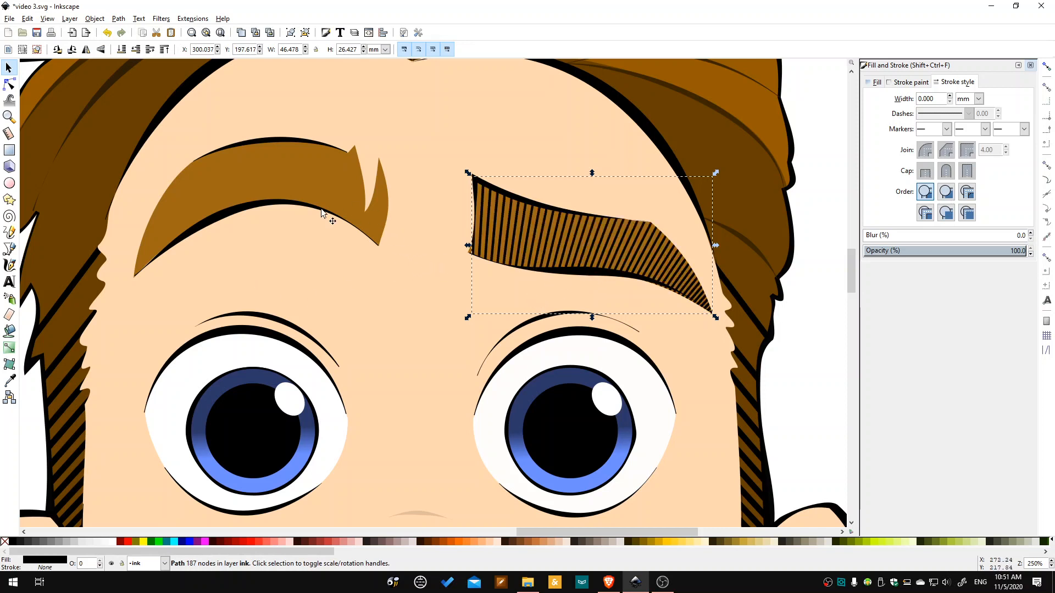
Draw a slanted straight line across the left eyebrow's inner end and set its stroke width to 0.565 mm.
{"action": "left_click", "coordinate": [344, 183]}
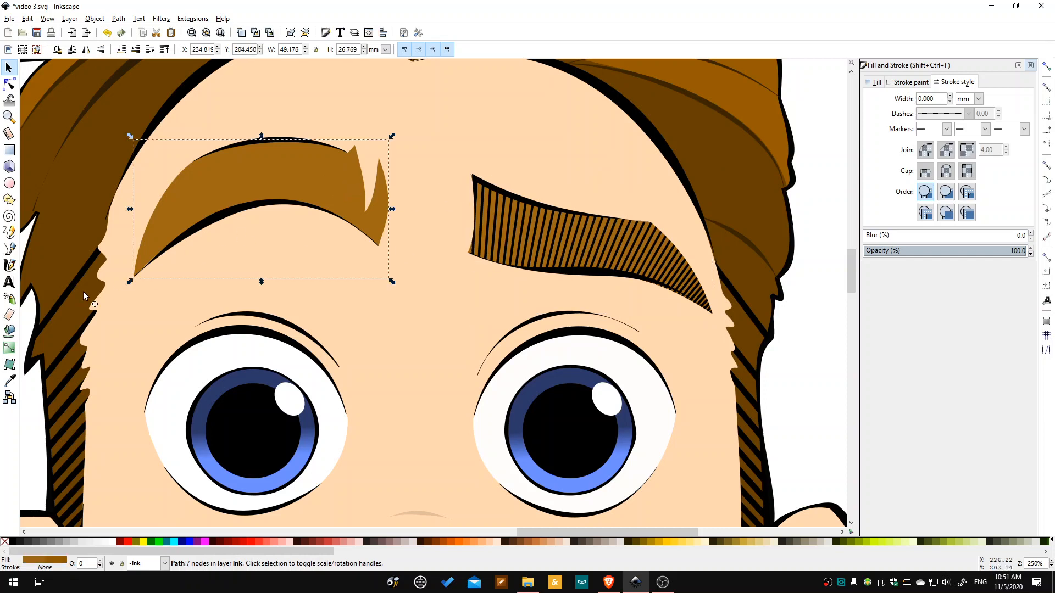
{"action": "left_click", "coordinate": [10, 249]}
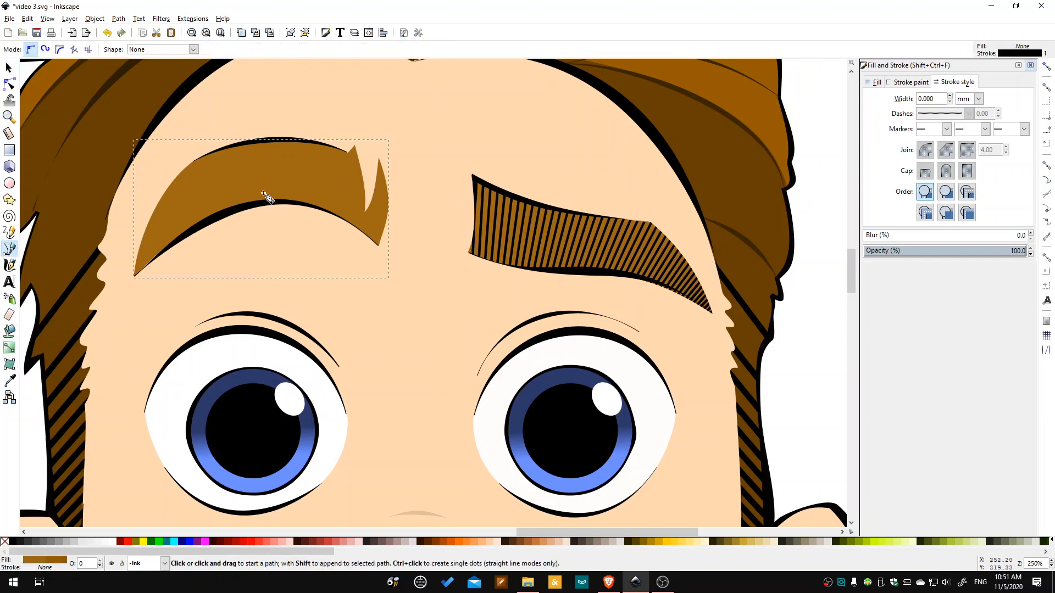
{"action": "left_click", "coordinate": [411, 79]}
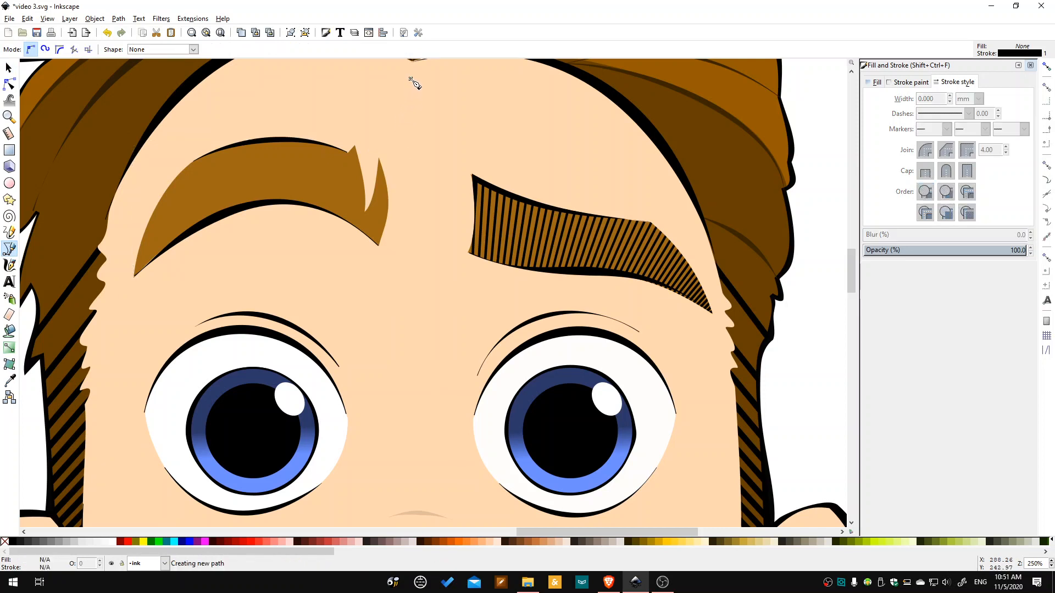
{"action": "double_click", "coordinate": [373, 280]}
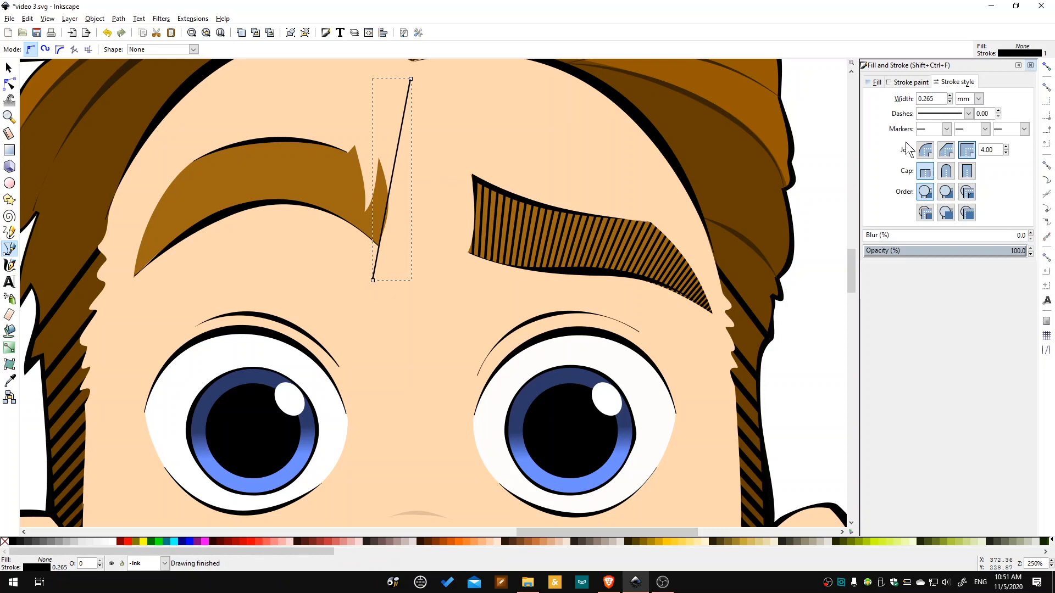
{"action": "left_click", "coordinate": [915, 83]}
{"action": "left_click", "coordinate": [954, 82]}
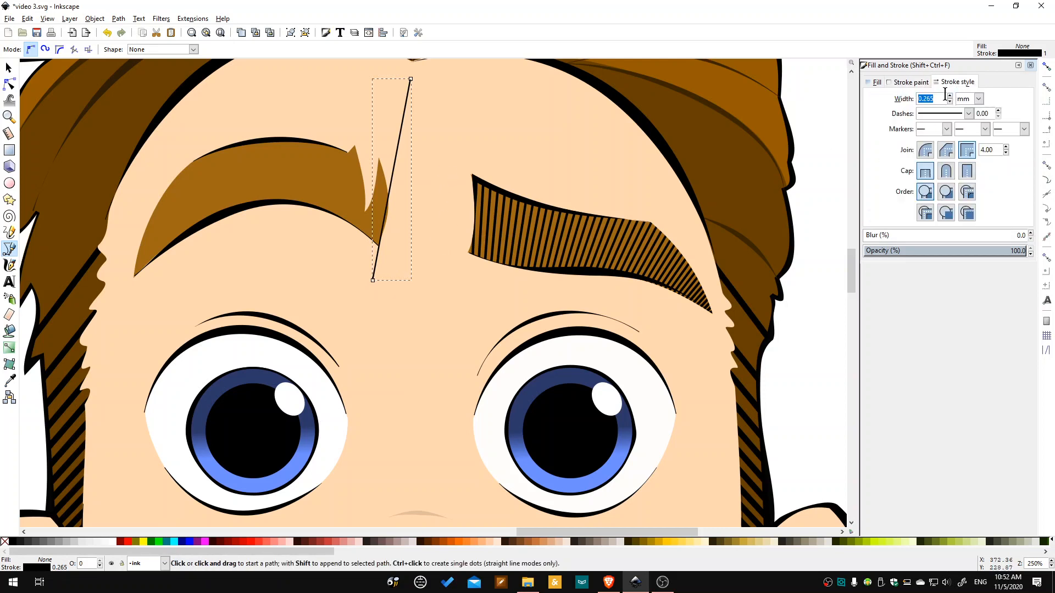
{"action": "scroll", "coordinate": [951, 101], "scroll_direction": "up", "scroll_amount": 2}
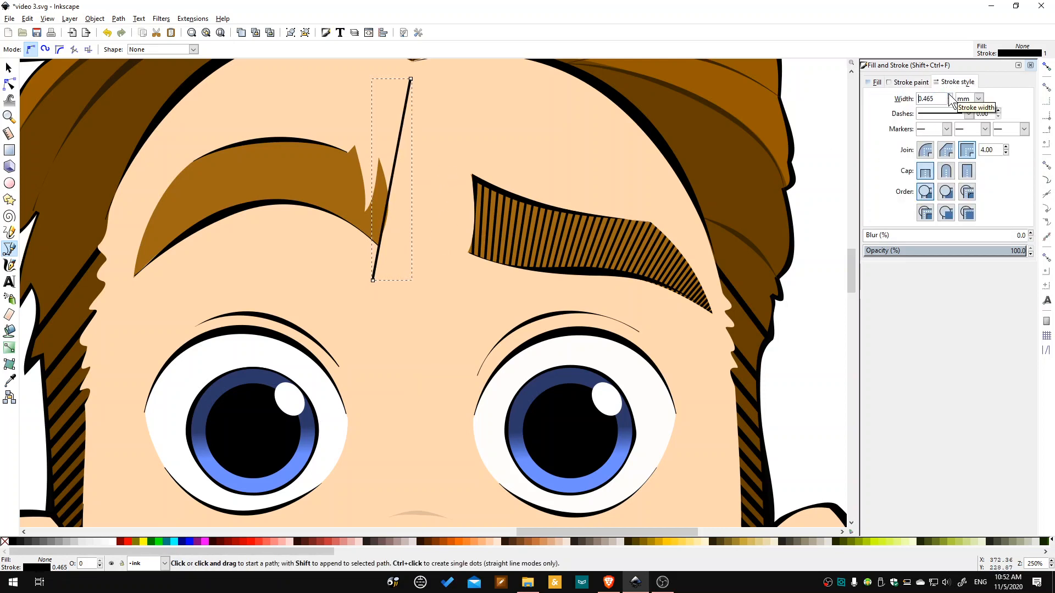
{"action": "scroll", "coordinate": [951, 101], "scroll_direction": "up", "scroll_amount": 1}
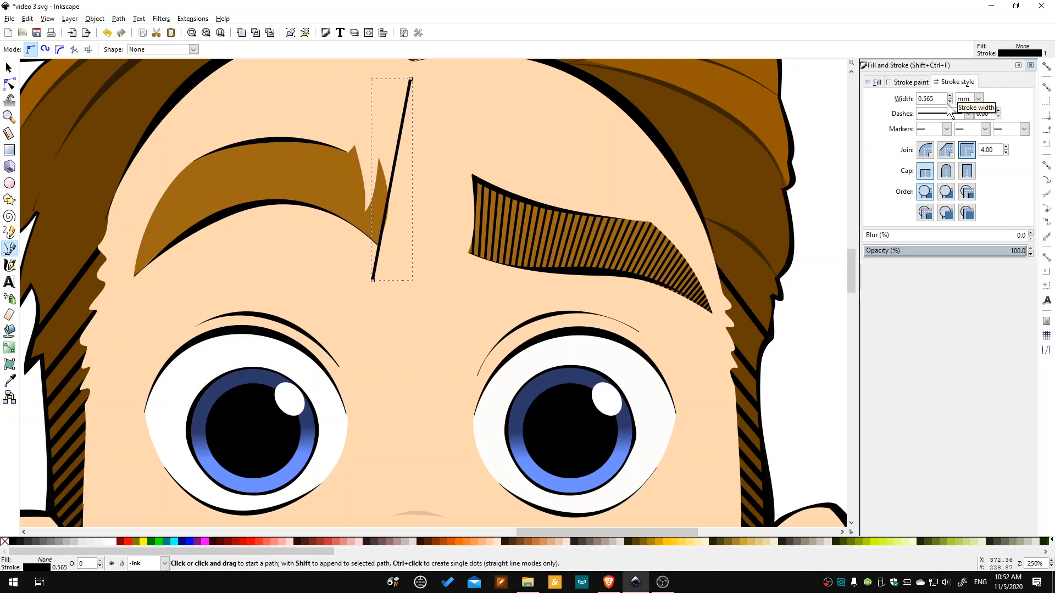
Compare the line with the right eyebrow's hatch, set its stroke width to 0.465 mm and convert the stroke to a path.
{"action": "left_click", "coordinate": [8, 67]}
{"action": "mouse_move", "coordinate": [396, 157]}
{"action": "left_mouse_down"}
{"action": "mouse_move", "coordinate": [543, 187]}
{"action": "mouse_move", "coordinate": [528, 181]}
{"action": "left_mouse_up"}
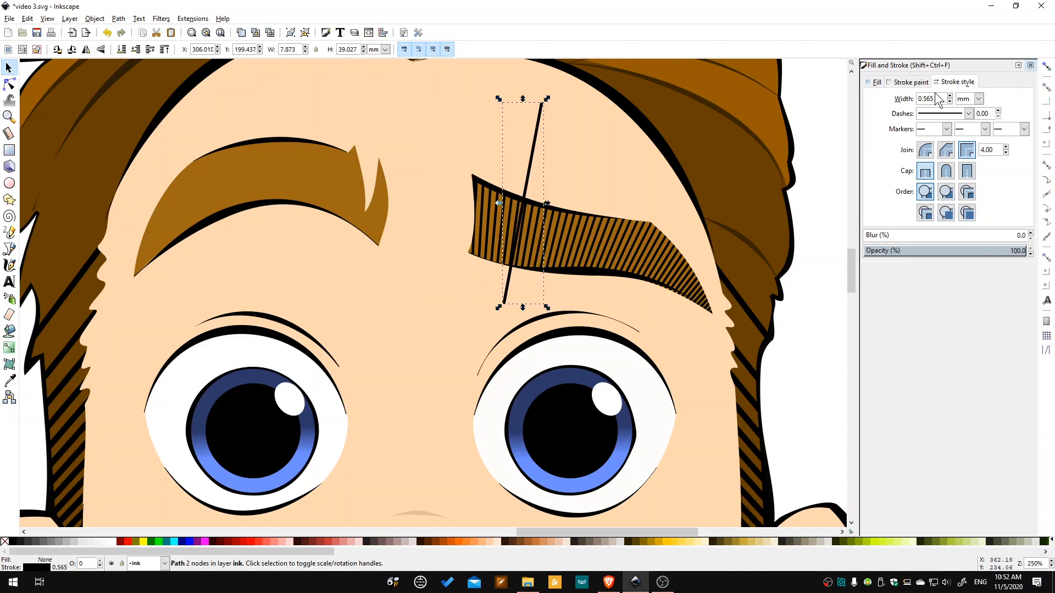
{"action": "left_click", "coordinate": [950, 101]}
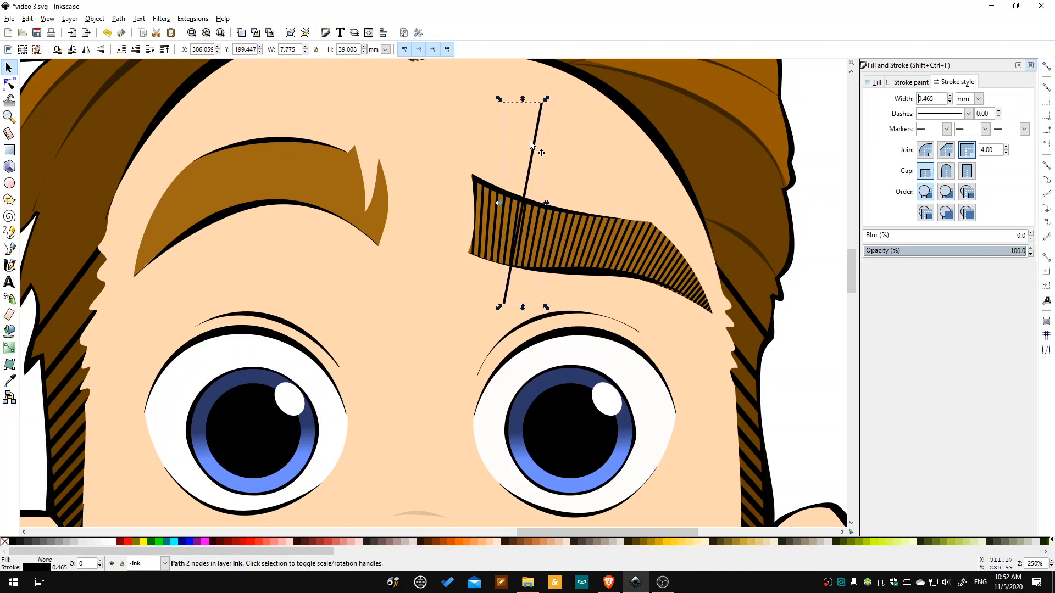
{"action": "mouse_move", "coordinate": [530, 140]}
{"action": "left_mouse_down"}
{"action": "mouse_move", "coordinate": [398, 143]}
{"action": "mouse_move", "coordinate": [402, 101]}
{"action": "mouse_move", "coordinate": [402, 122]}
{"action": "left_mouse_up"}
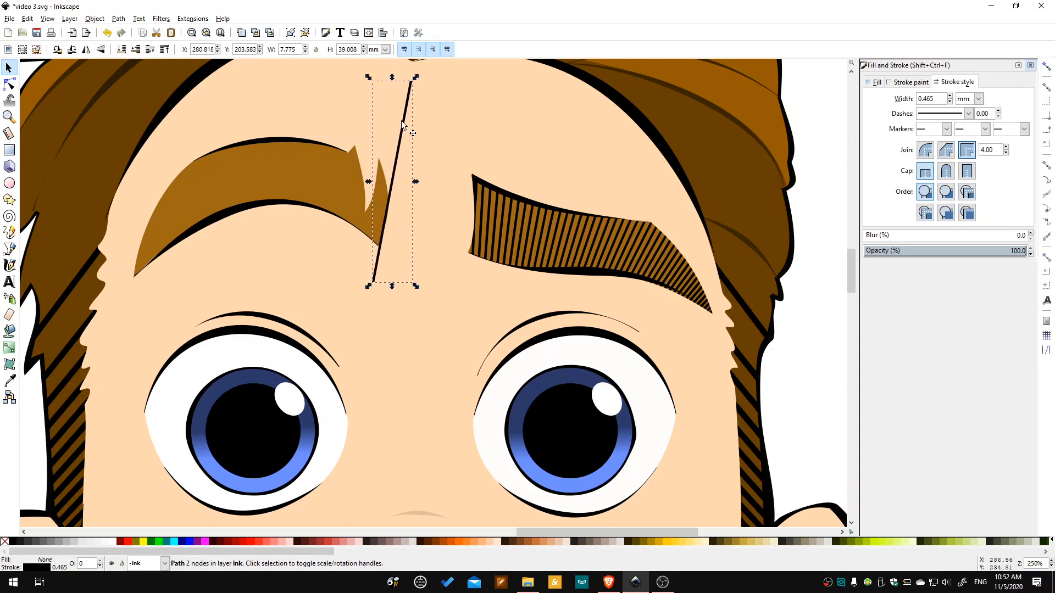
{"action": "left_click", "coordinate": [119, 19]}
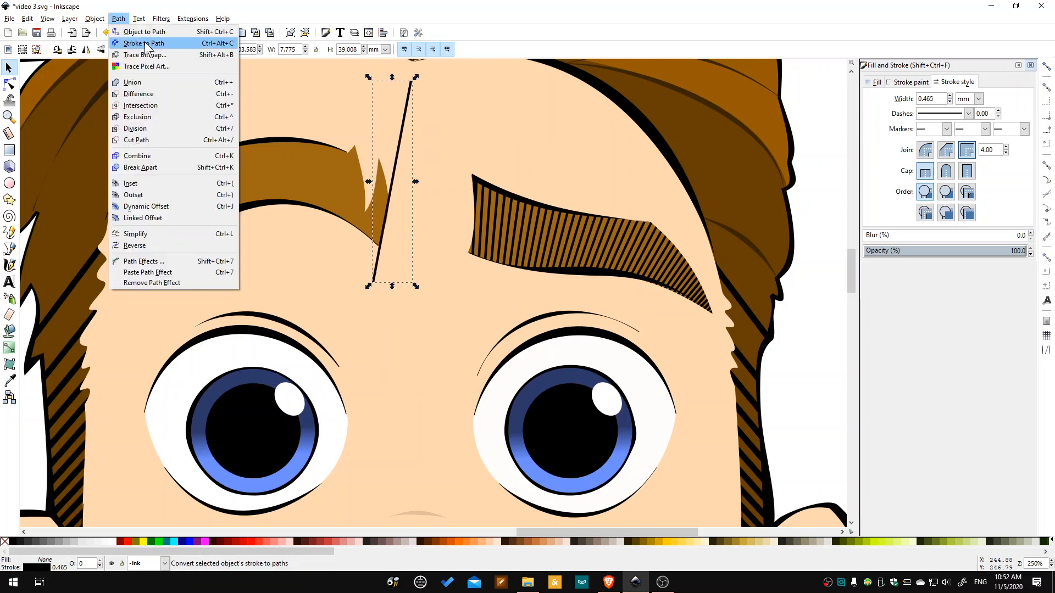
{"action": "left_click", "coordinate": [146, 44]}
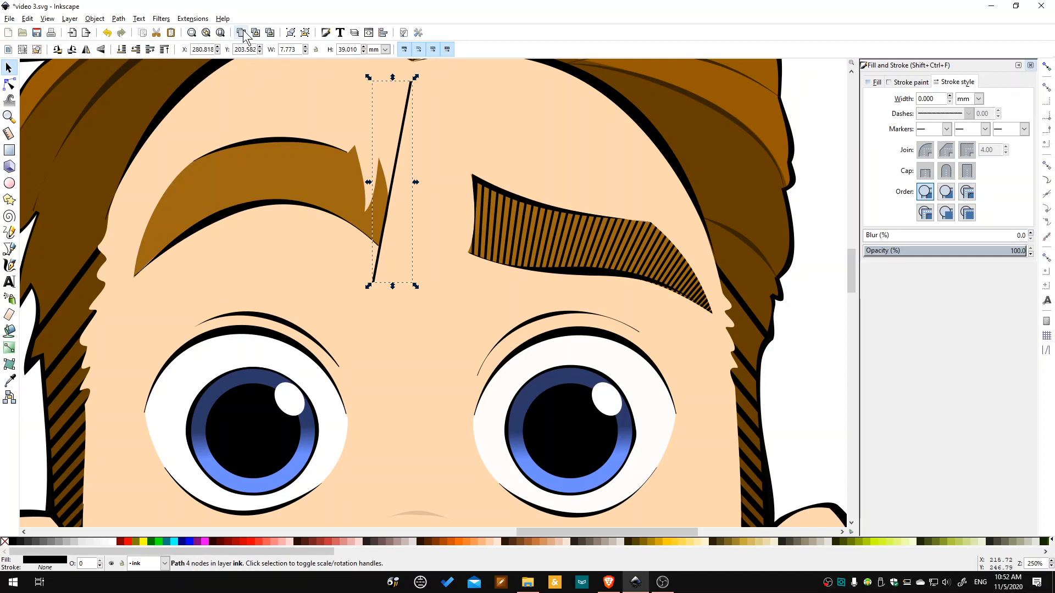
Duplicate the line, rotate the copy counterclockwise to a diagonal and place it at the left eyebrow's outer end.
{"action": "key", "text": "ctrl+d"}
{"action": "left_click_drag", "start_coordinate": [406, 117], "coordinate": [195, 121]}
{"action": "left_click", "coordinate": [195, 122]}
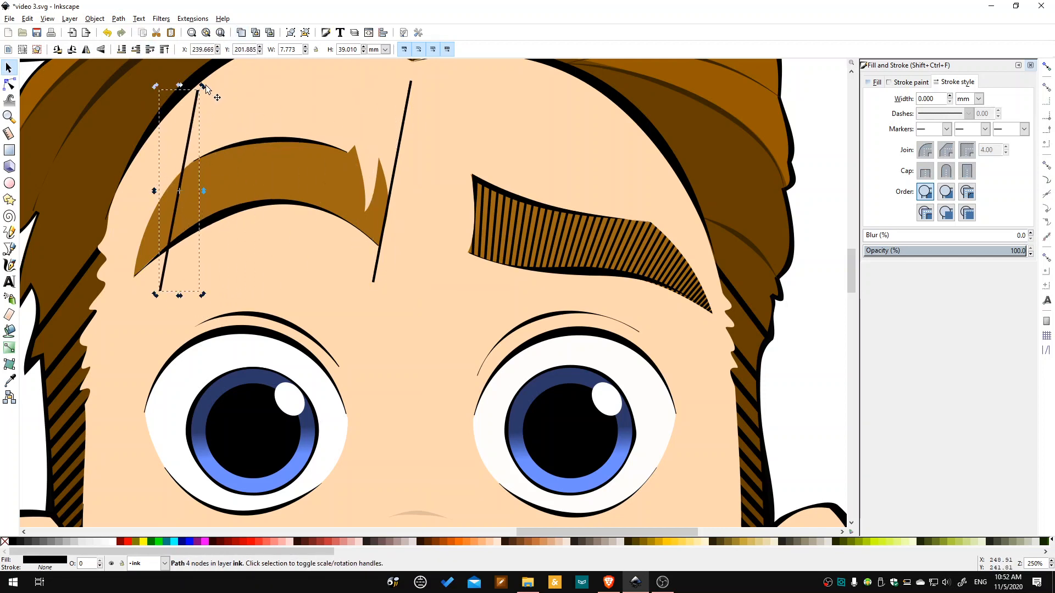
{"action": "left_click_drag", "start_coordinate": [202, 85], "coordinate": [121, 116]}
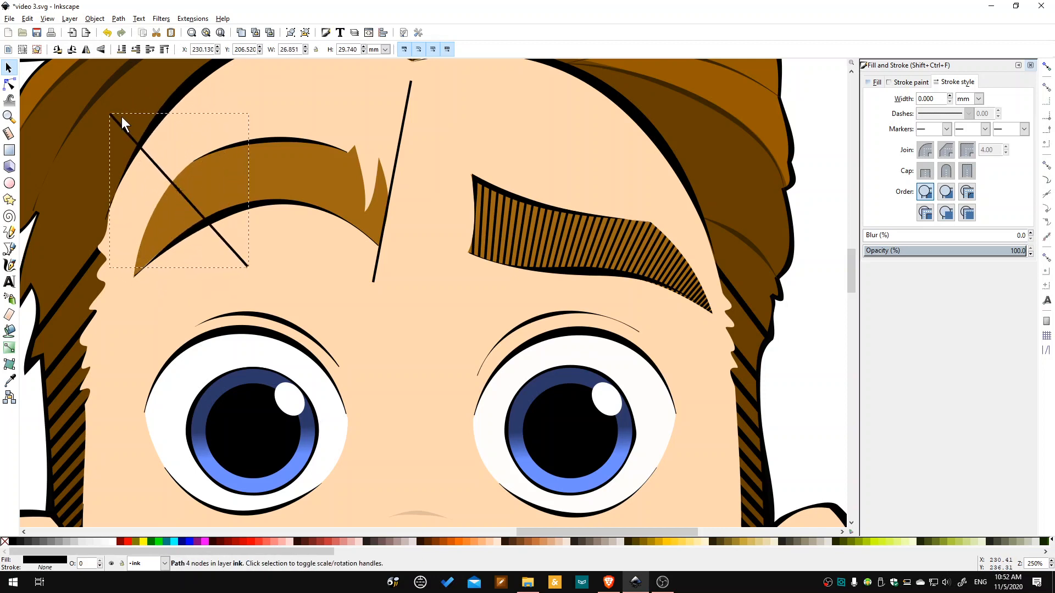
{"action": "left_click_drag", "start_coordinate": [149, 155], "coordinate": [38, 163]}
{"action": "left_click_drag", "start_coordinate": [37, 163], "coordinate": [35, 163]}
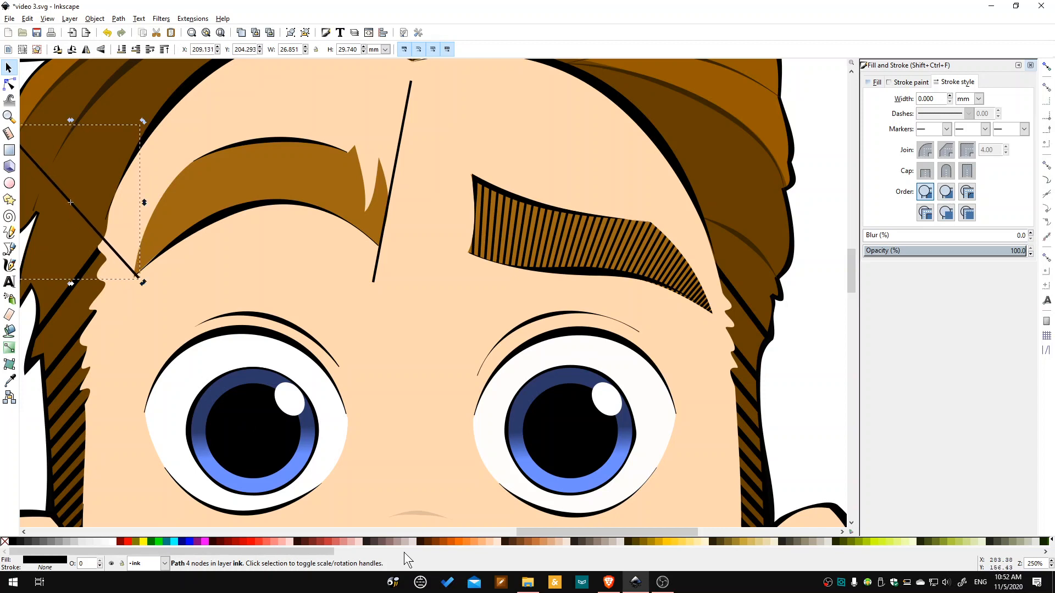
Interpolate between the two lines over the left eyebrow with exponent 0, 48 steps and method 2.
{"action": "left_click_drag", "start_coordinate": [542, 530], "coordinate": [500, 532]}
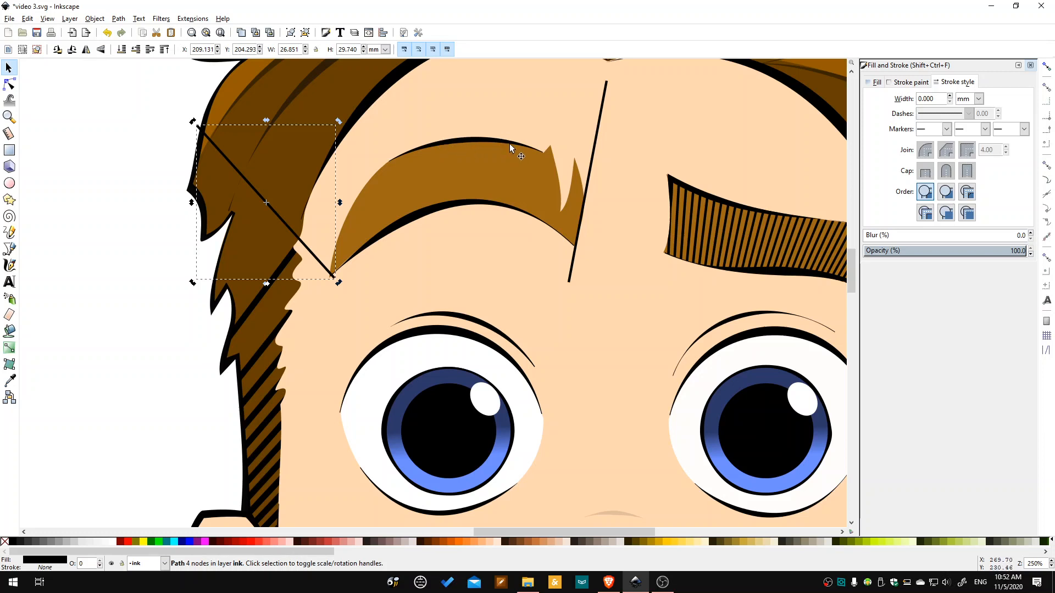
{"action": "left_click", "coordinate": [601, 137], "text": "shift"}
{"action": "left_click", "coordinate": [192, 18]}
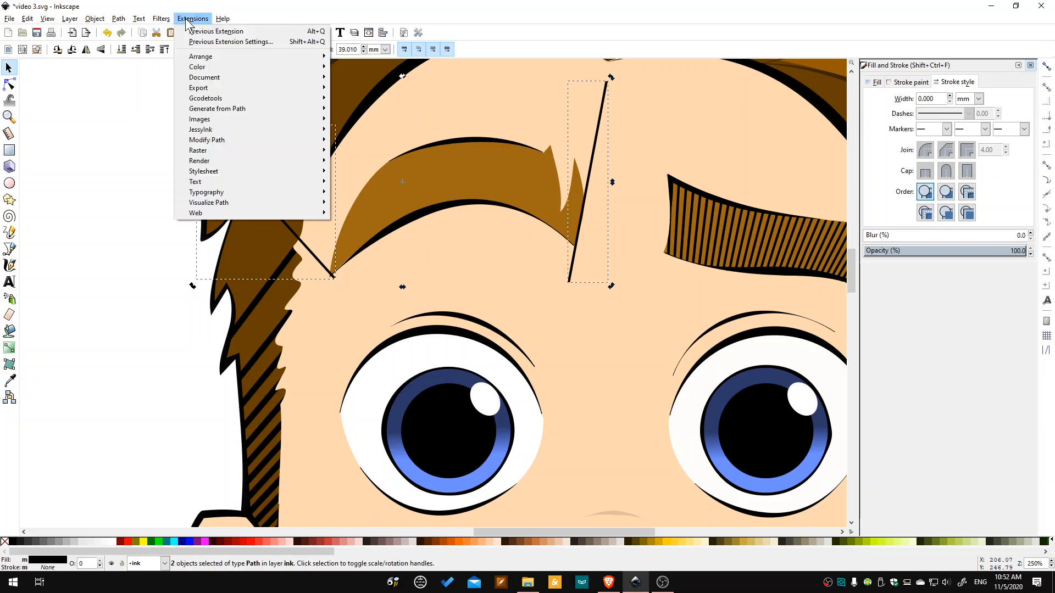
{"action": "mouse_move", "coordinate": [236, 110]}
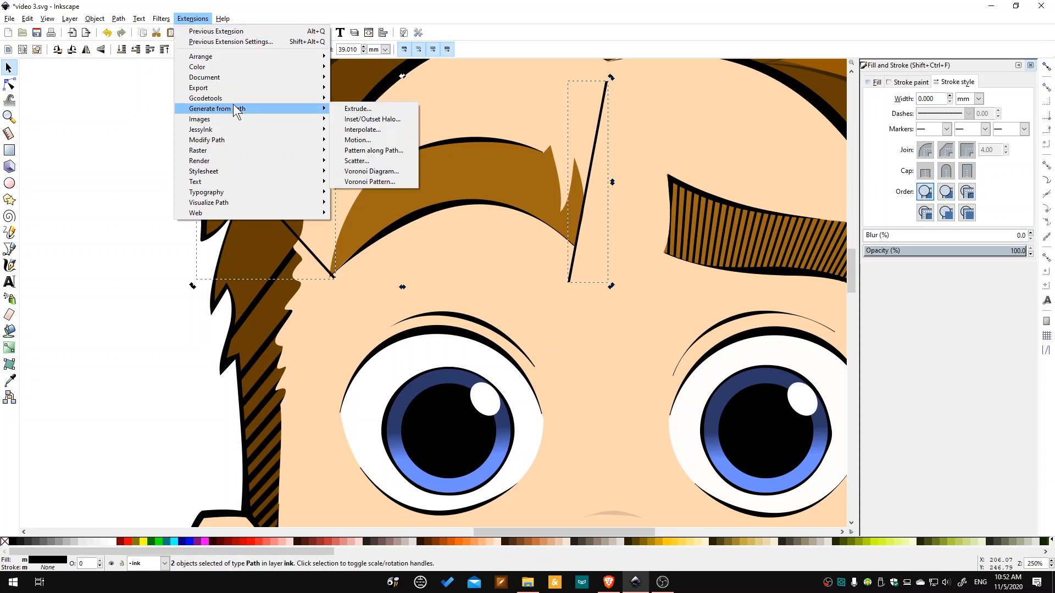
{"action": "left_click", "coordinate": [385, 133]}
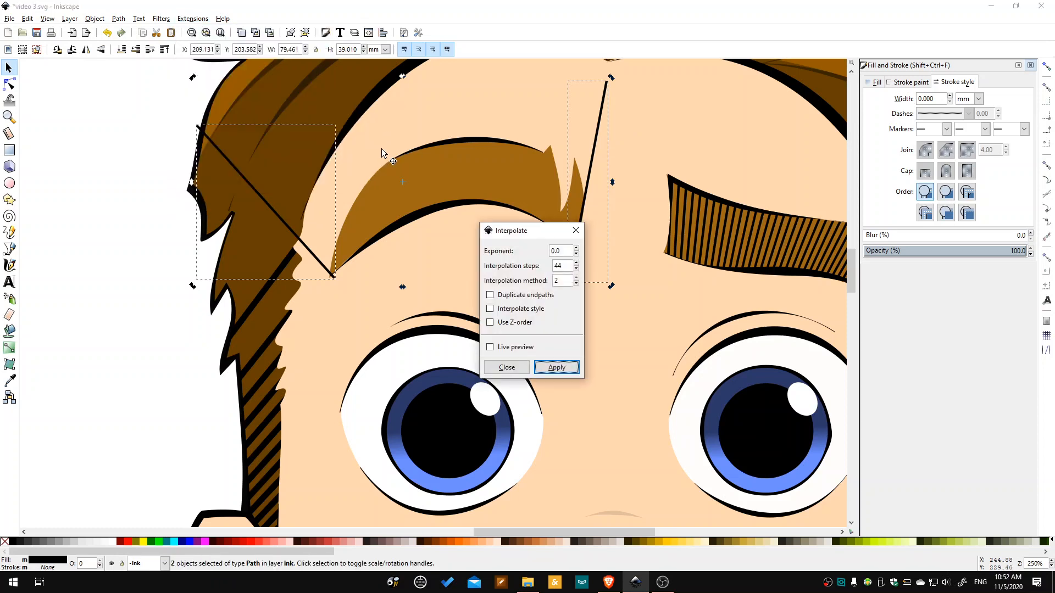
{"action": "left_click", "coordinate": [490, 346]}
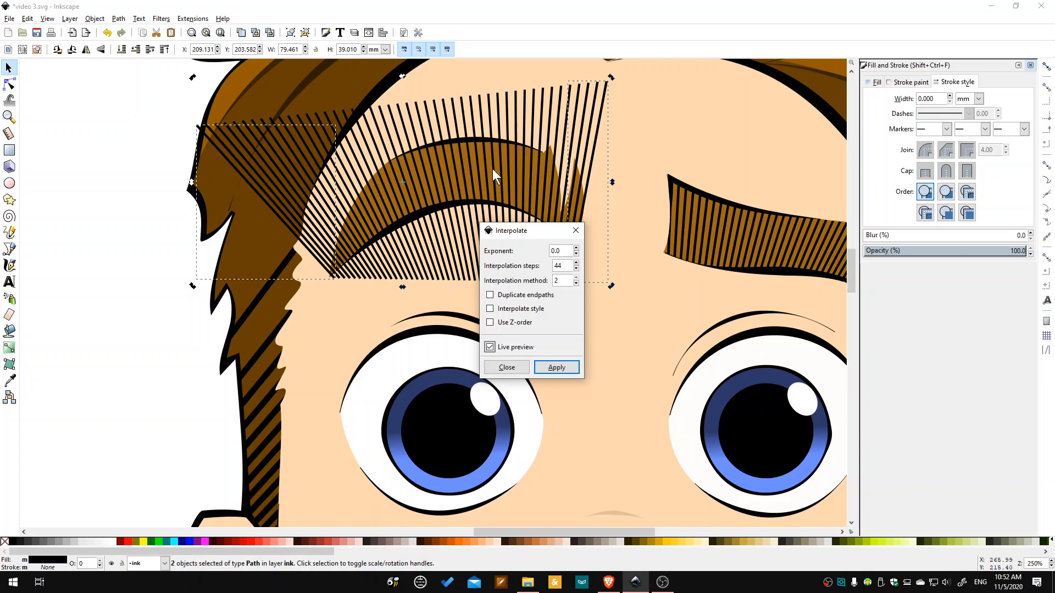
{"action": "type", "text": "8"}
{"action": "left_click", "coordinate": [565, 281]}
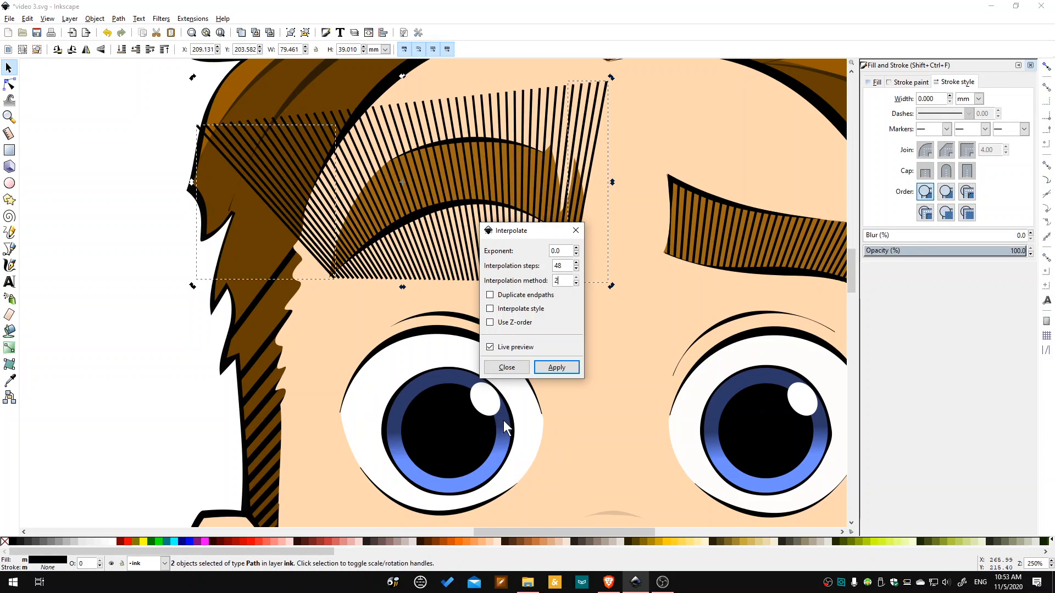
{"action": "left_click", "coordinate": [559, 368]}
{"action": "left_click", "coordinate": [506, 368]}
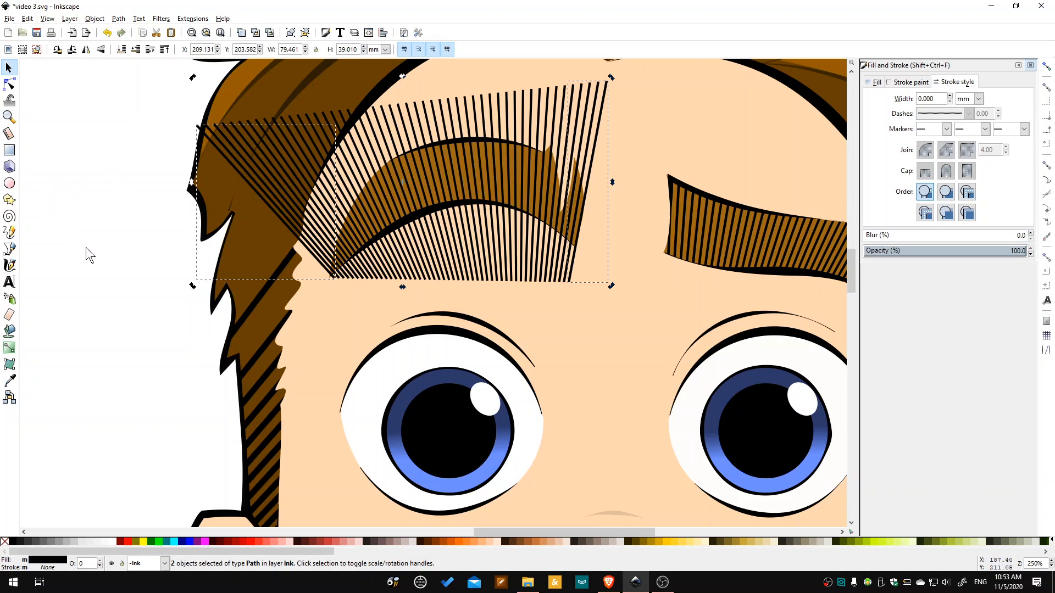
Ungroup the left eyebrow's interpolated lines and unite them with both end lines into one path using Union.
{"action": "left_click", "coordinate": [427, 120], "text": "shift"}
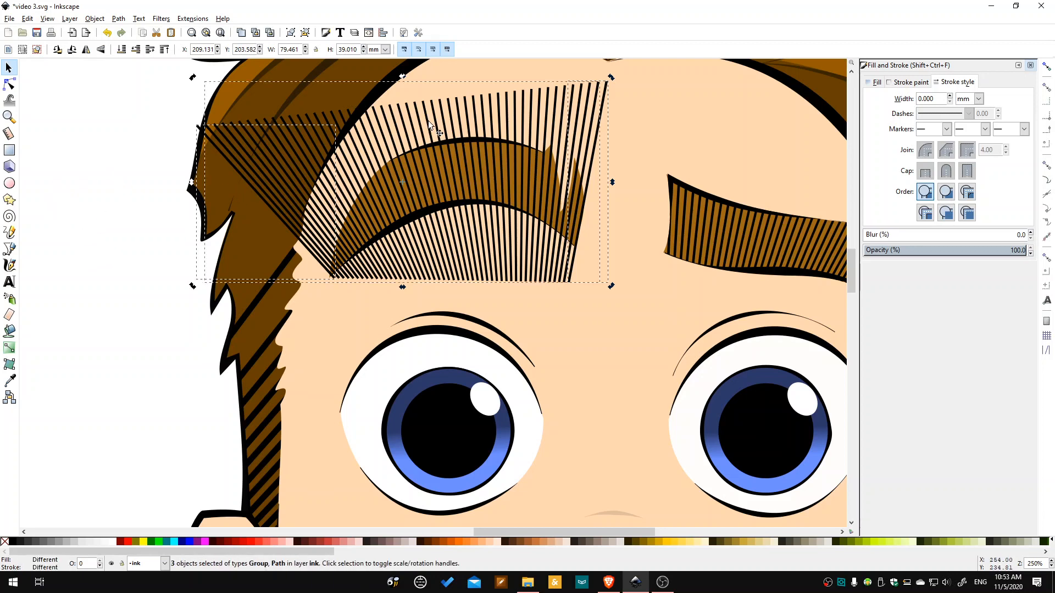
{"action": "left_click", "coordinate": [96, 18]}
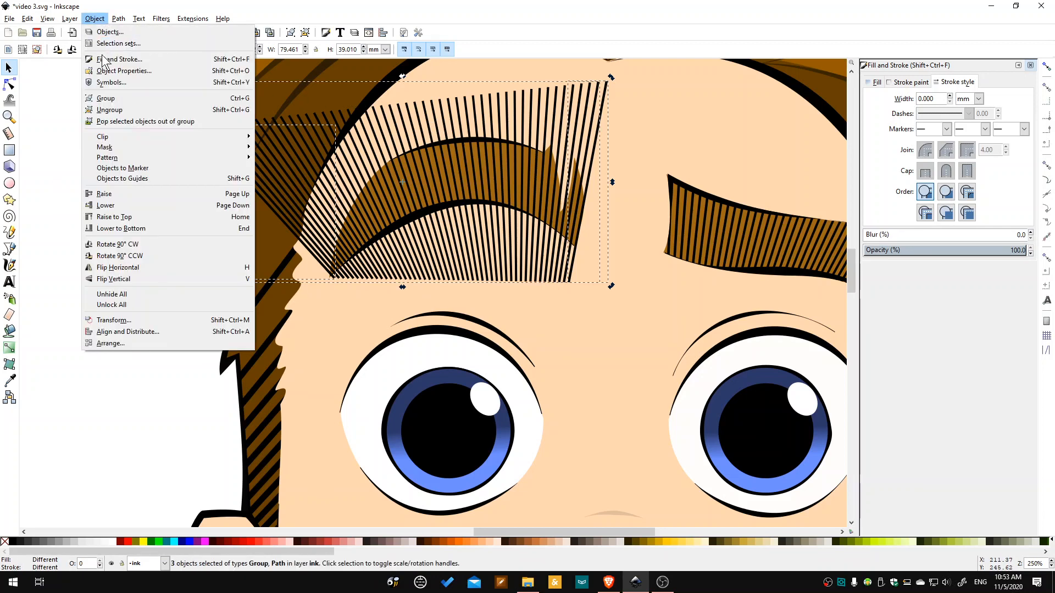
{"action": "left_click", "coordinate": [127, 110]}
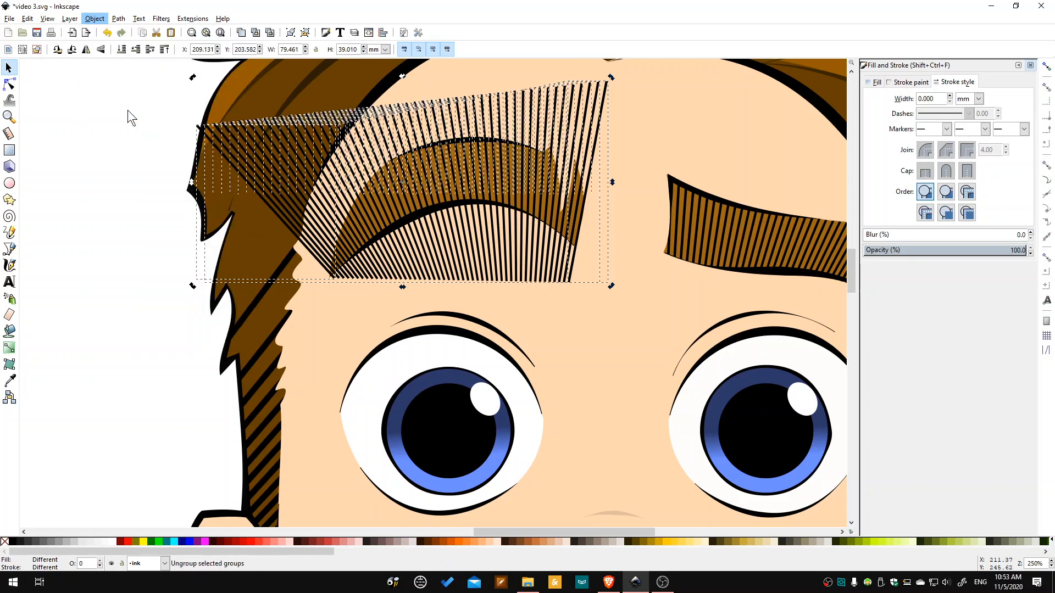
{"action": "left_click", "coordinate": [119, 18]}
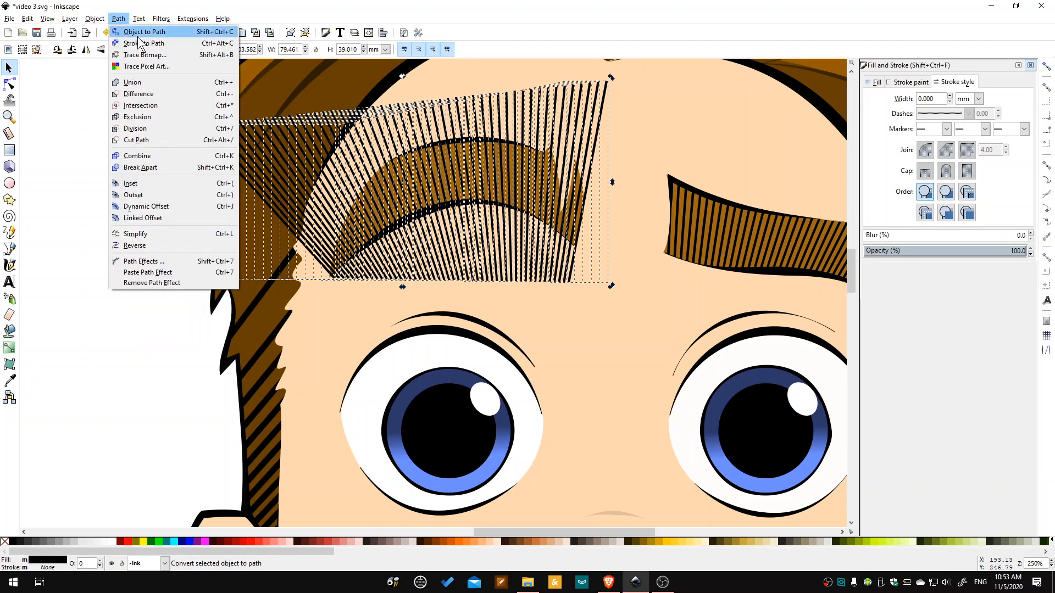
{"action": "left_click", "coordinate": [148, 83]}
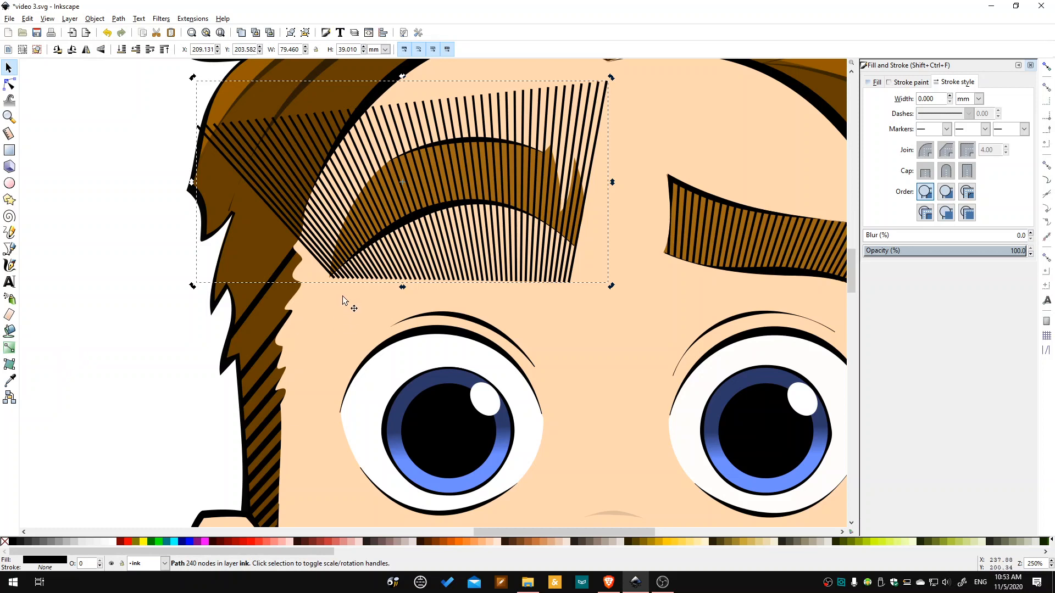
Duplicate the left eyebrow's brown shape above the hatch and trim the hatch path to the copy with Intersection.
{"action": "left_click", "coordinate": [500, 168], "text": "alt"}
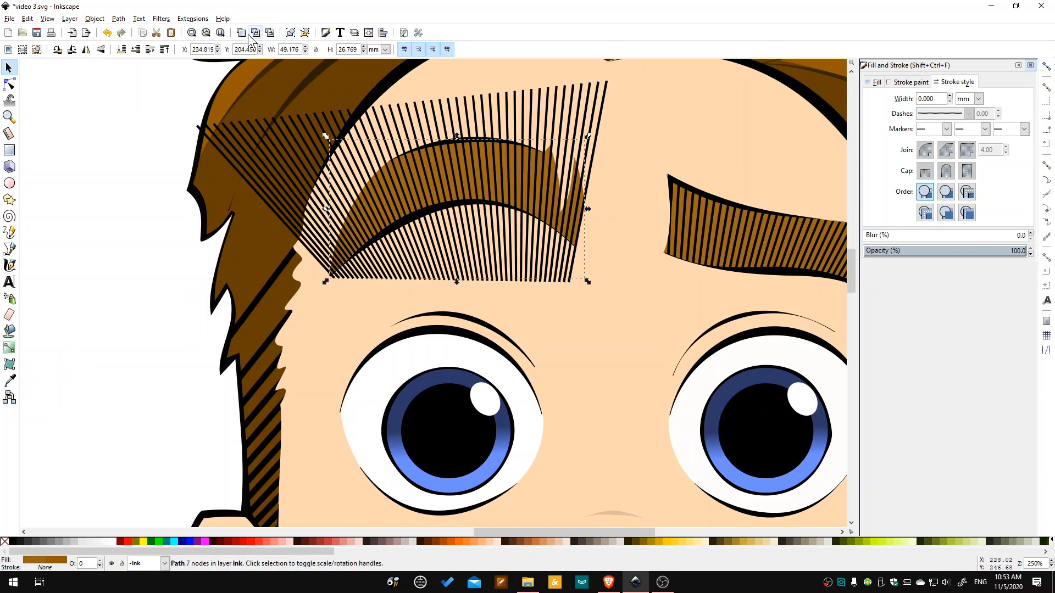
{"action": "key", "text": "Home"}
{"action": "key", "text": "alt"}
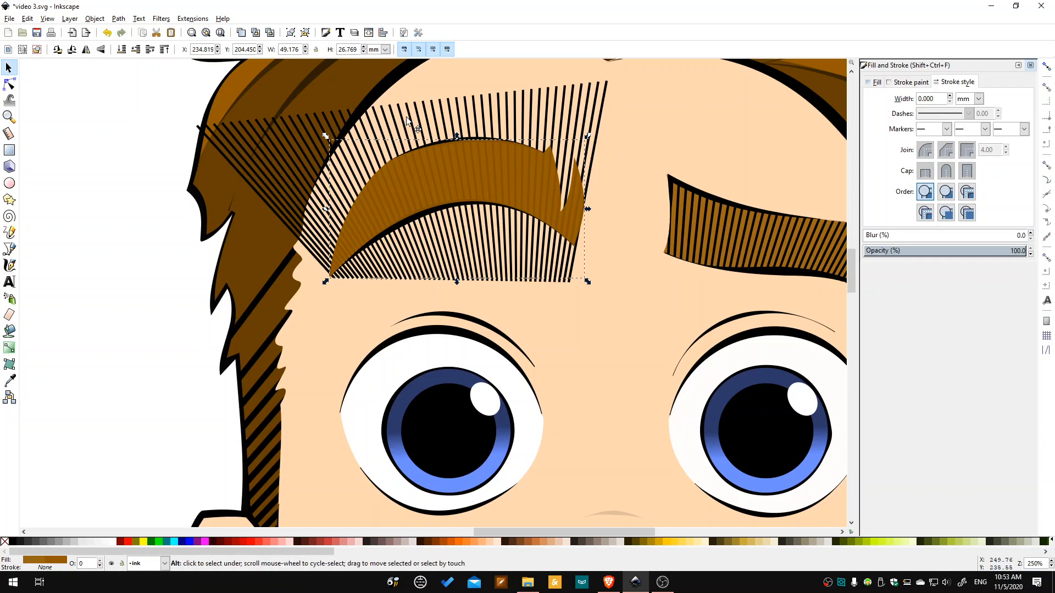
{"action": "left_click", "coordinate": [411, 121], "text": "alt"}
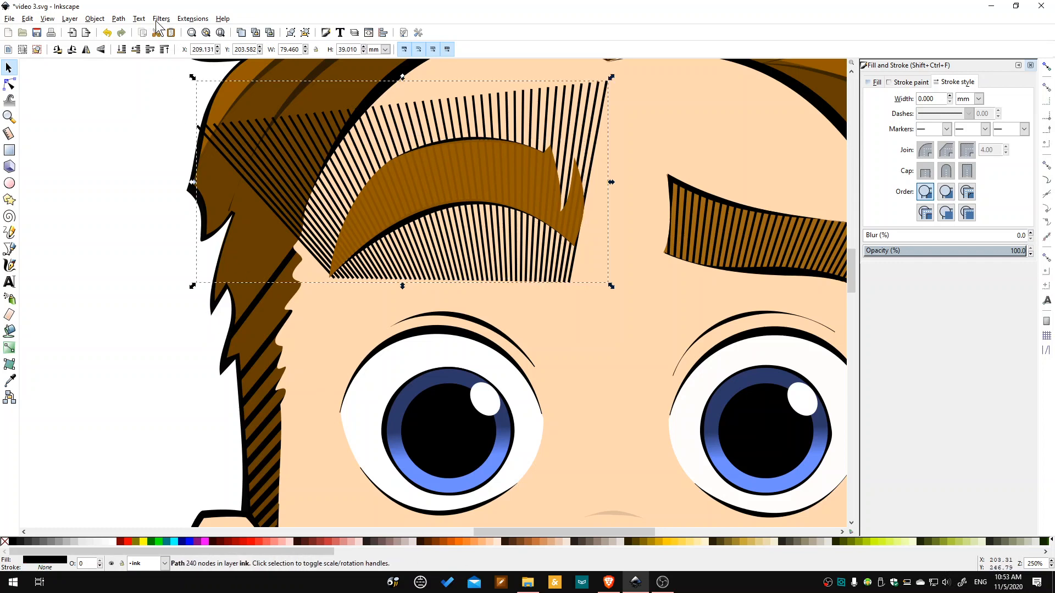
{"action": "left_click", "coordinate": [431, 166], "text": "shift"}
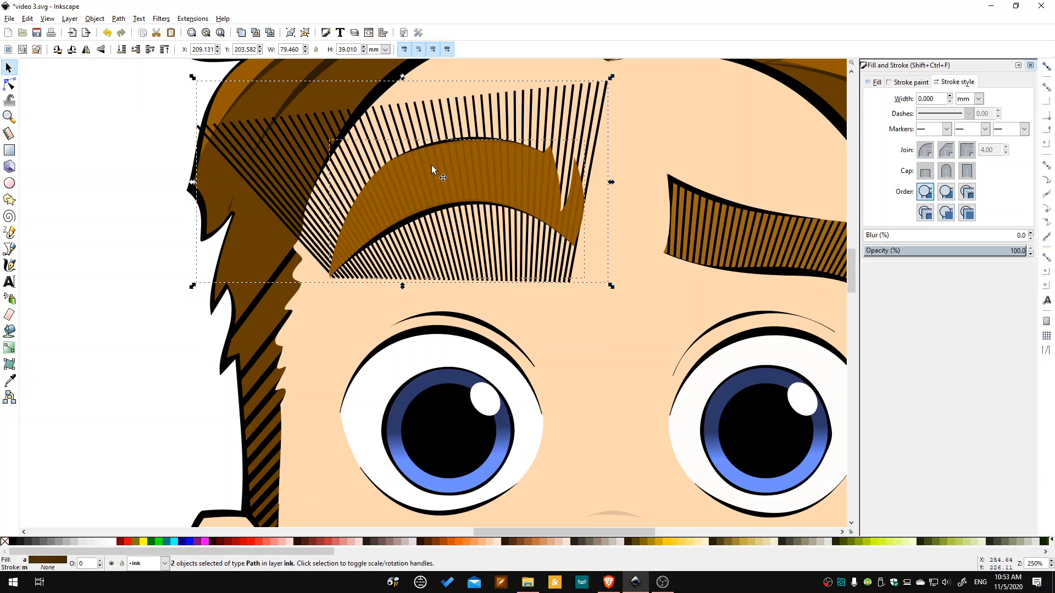
{"action": "left_click", "coordinate": [118, 19]}
{"action": "left_click", "coordinate": [149, 107]}
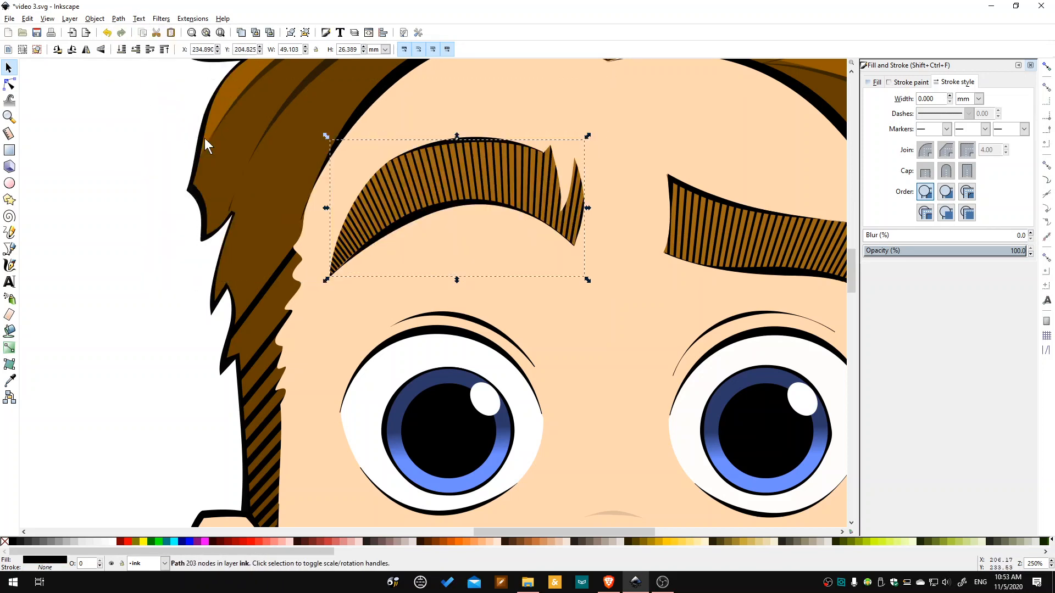
{"action": "left_click", "coordinate": [515, 176]}
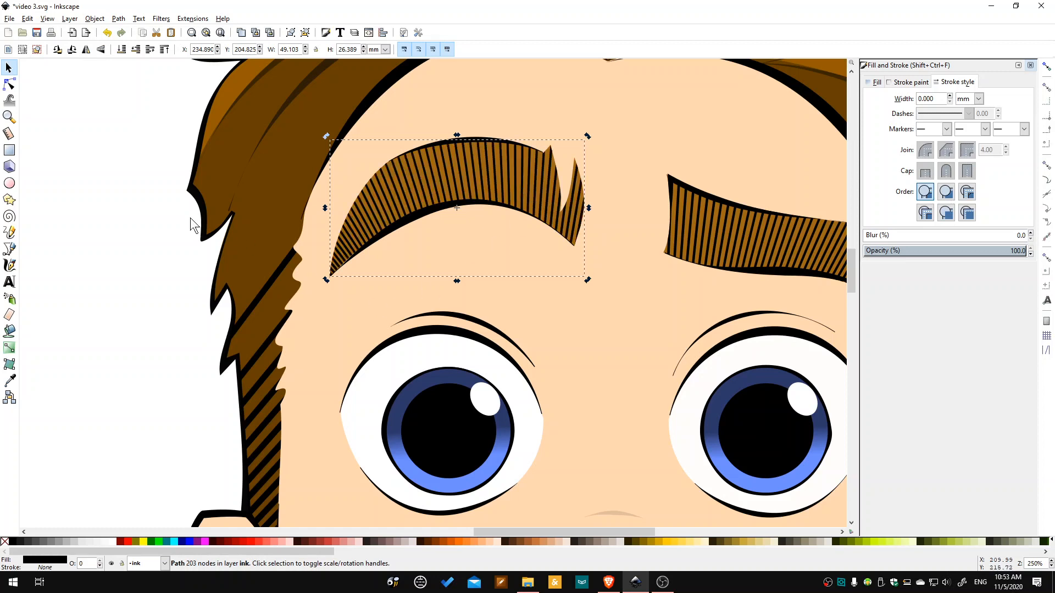
{"action": "left_click", "coordinate": [184, 280]}
{"action": "scroll", "coordinate": [614, 277], "scroll_direction": "down", "scroll_amount": 1, "text": "ctrl"}
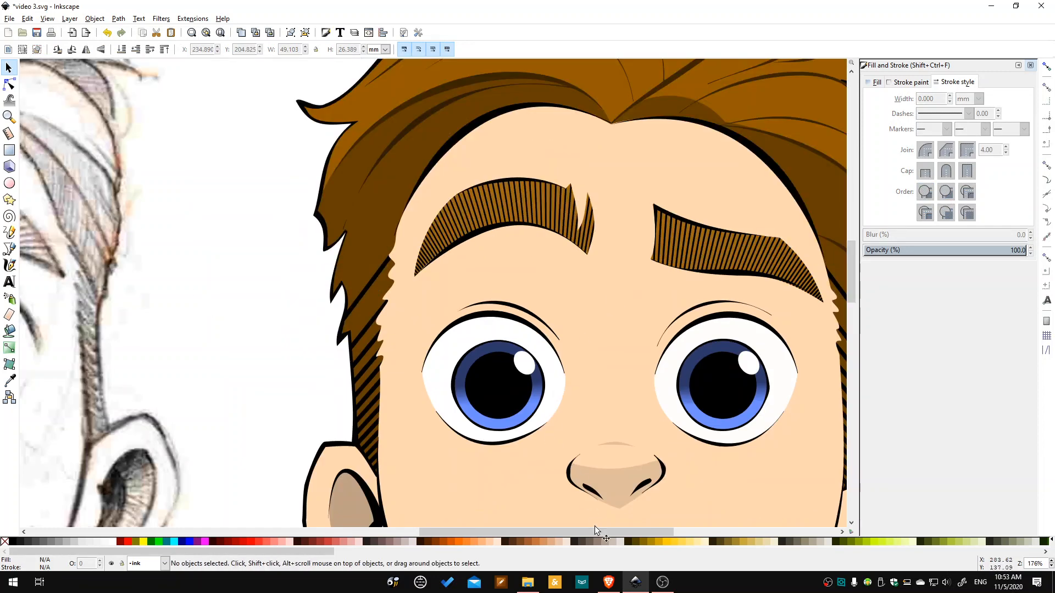
{"action": "left_click_drag", "start_coordinate": [612, 532], "coordinate": [674, 532]}
{"action": "scroll", "coordinate": [428, 351], "scroll_direction": "down", "scroll_amount": 1}
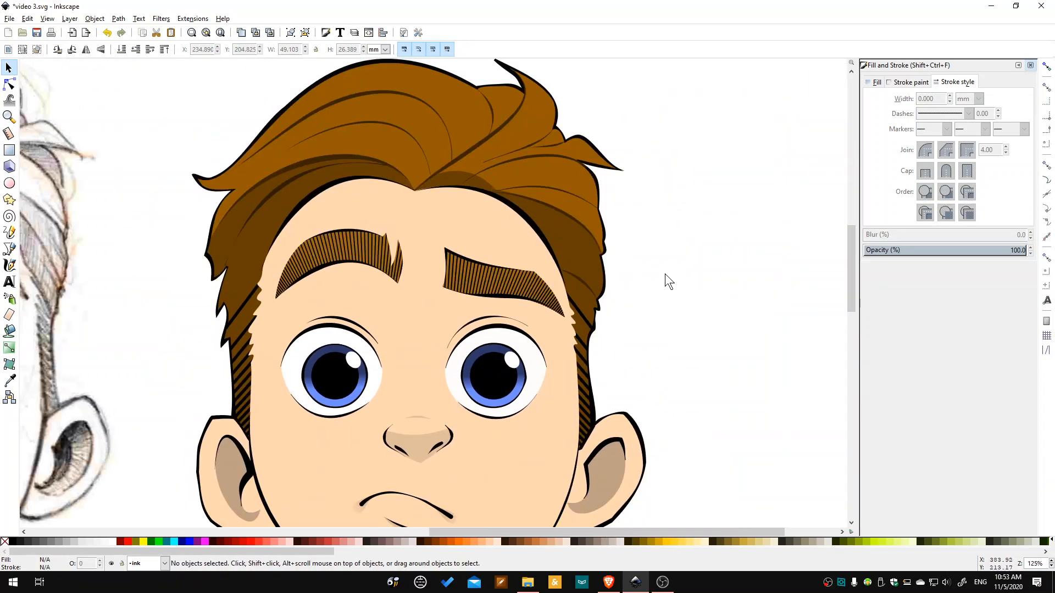
Give the right eyebrow's hatch path a linear gradient fill from black to transparent.
{"action": "scroll", "coordinate": [459, 225], "scroll_direction": "down", "scroll_amount": 1, "text": "ctrl"}
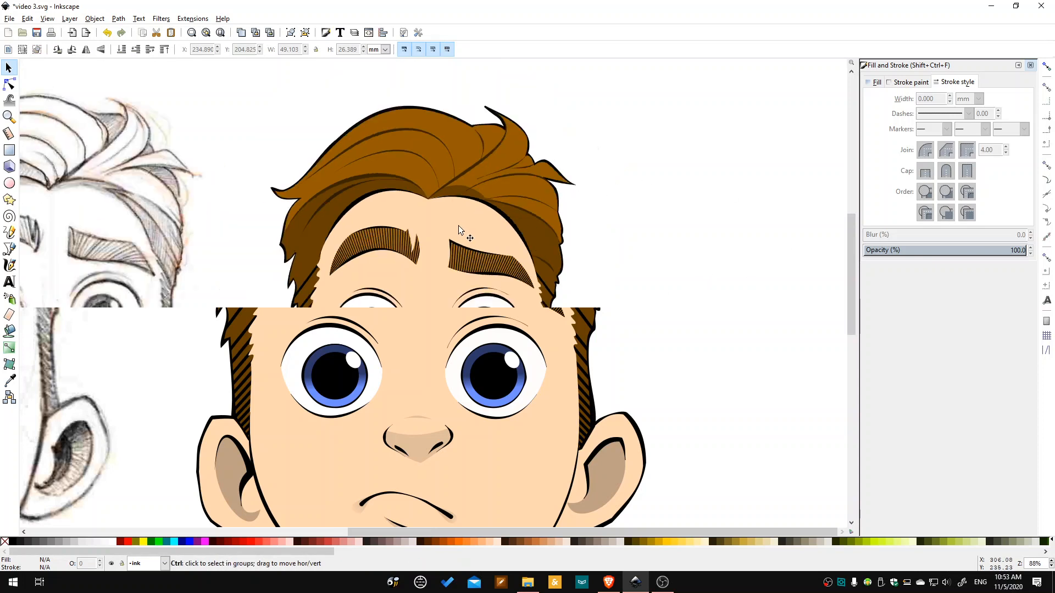
{"action": "left_click_drag", "start_coordinate": [594, 530], "coordinate": [519, 529]}
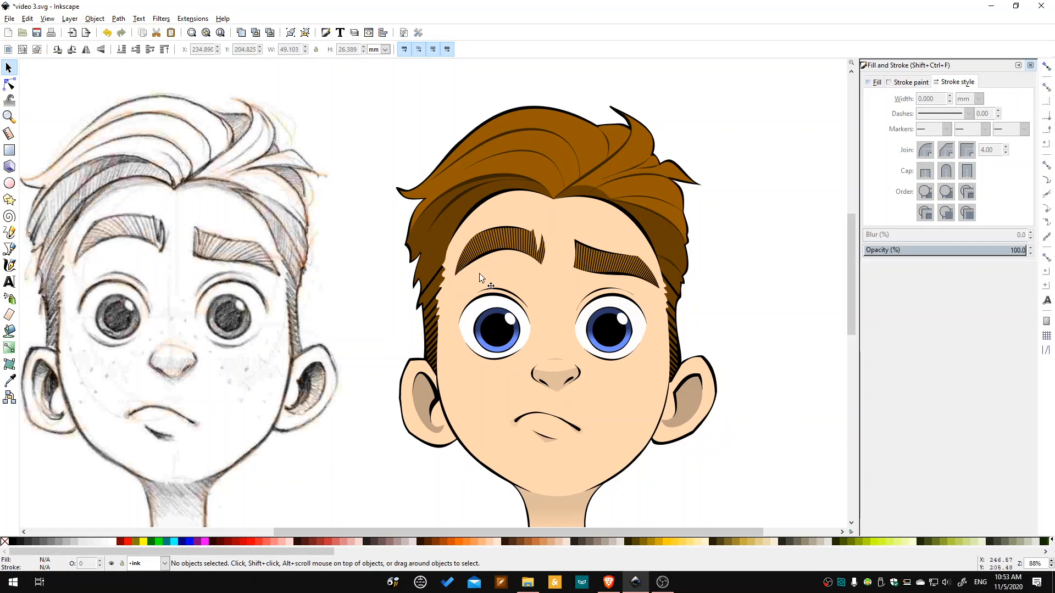
{"action": "scroll", "coordinate": [621, 265], "scroll_direction": "up", "scroll_amount": 1}
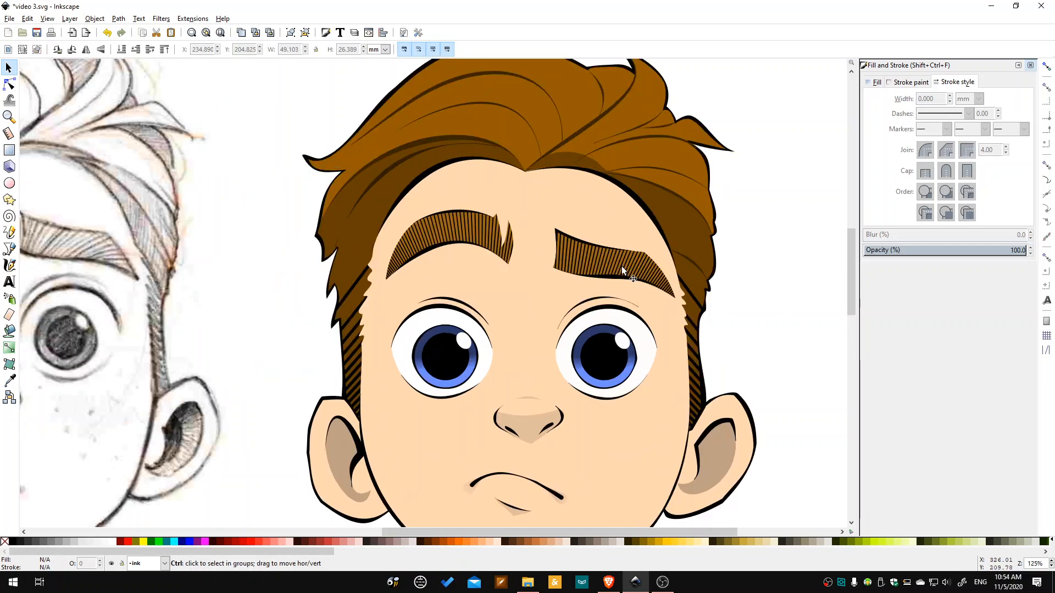
{"action": "scroll", "coordinate": [621, 269], "scroll_direction": "up", "scroll_amount": 1}
{"action": "left_click", "coordinate": [588, 255]}
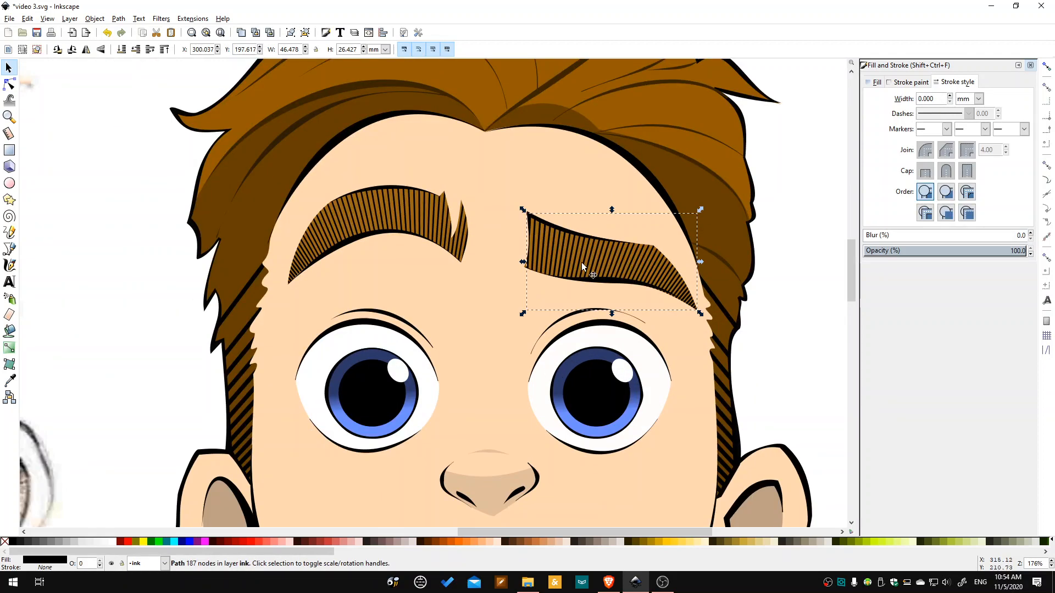
{"action": "left_click", "coordinate": [909, 82]}
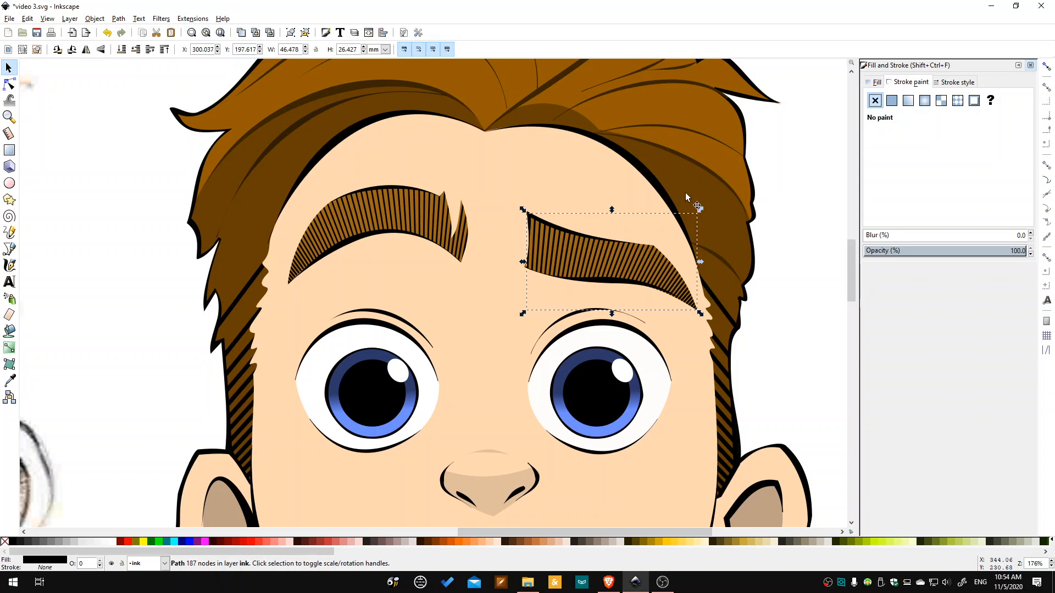
{"action": "left_click", "coordinate": [876, 83]}
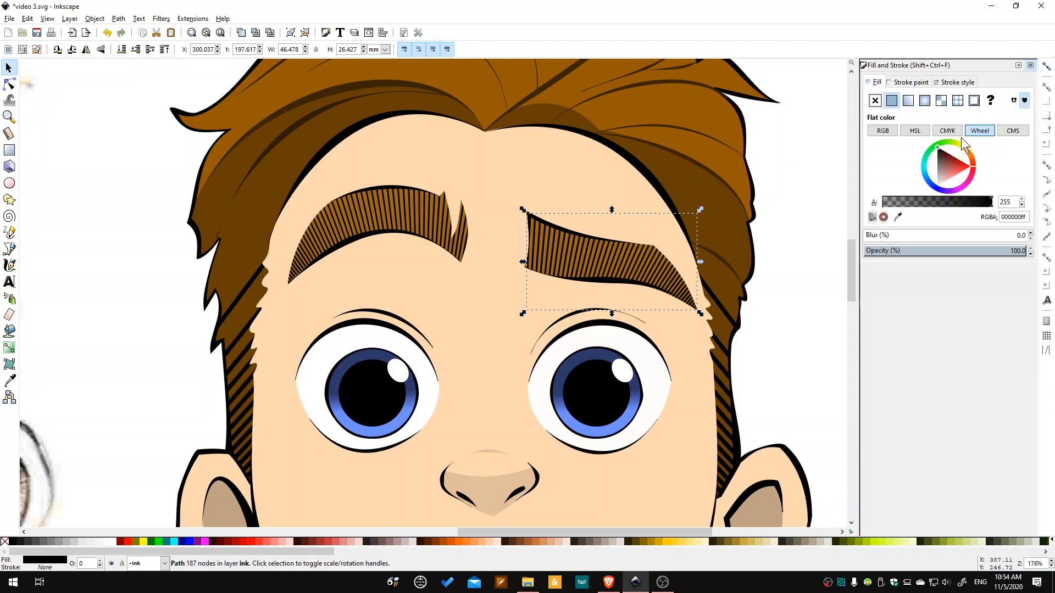
{"action": "left_click", "coordinate": [909, 101]}
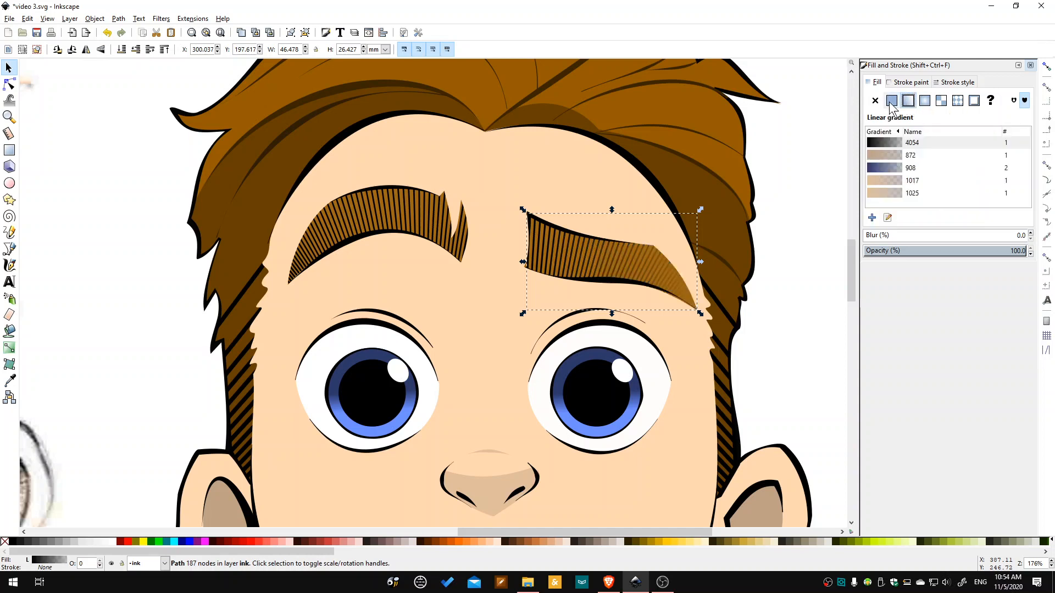
Turn the right eyebrow's gradient nearly vertical, with opaque black below the lower edge and transparency at the upper edge.
{"action": "left_click", "coordinate": [8, 84]}
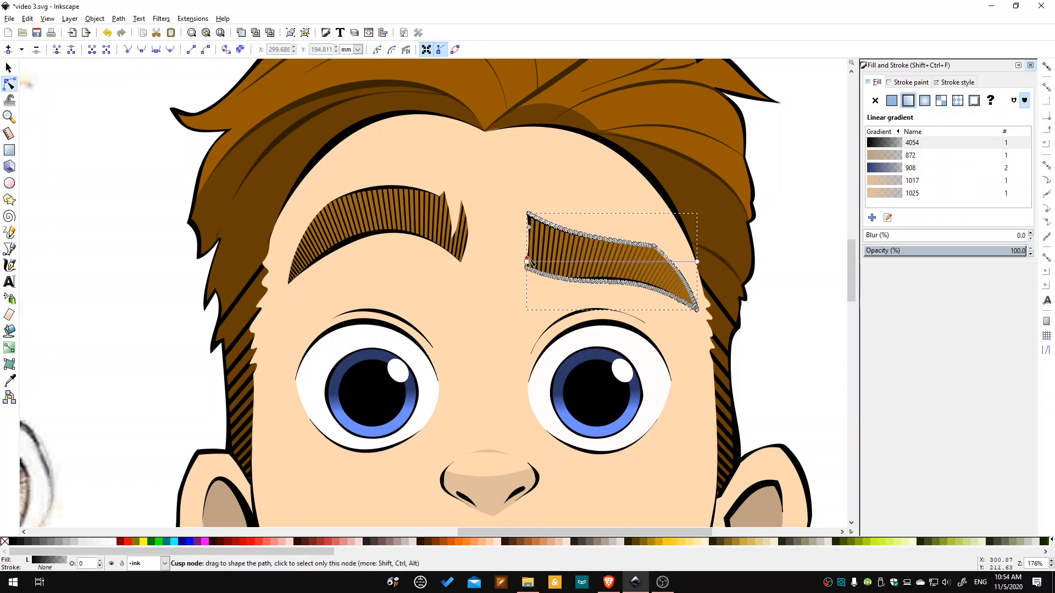
{"action": "left_click", "coordinate": [9, 348]}
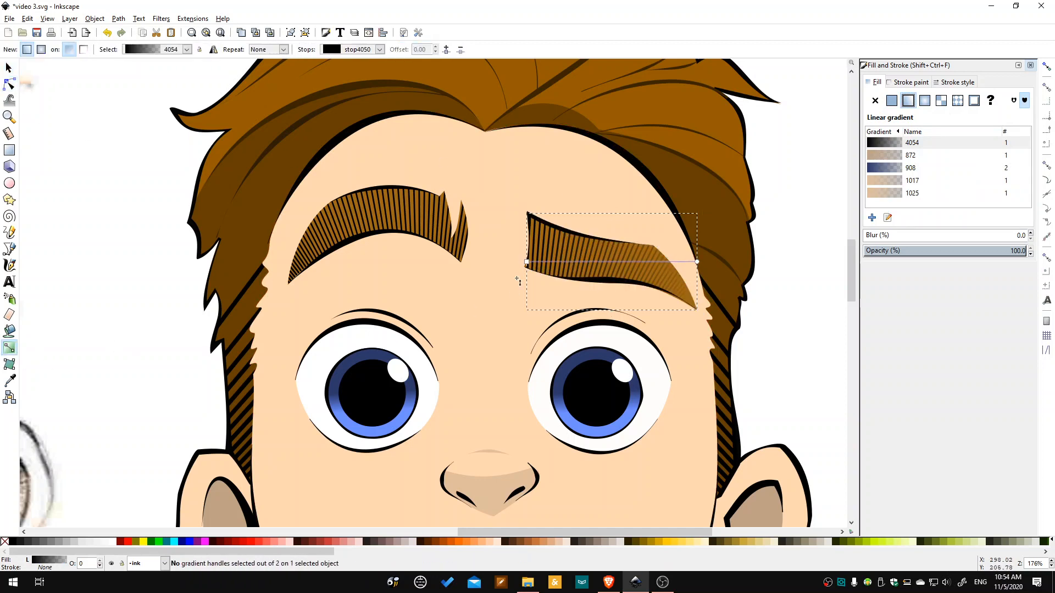
{"action": "left_click_drag", "start_coordinate": [531, 261], "coordinate": [588, 273]}
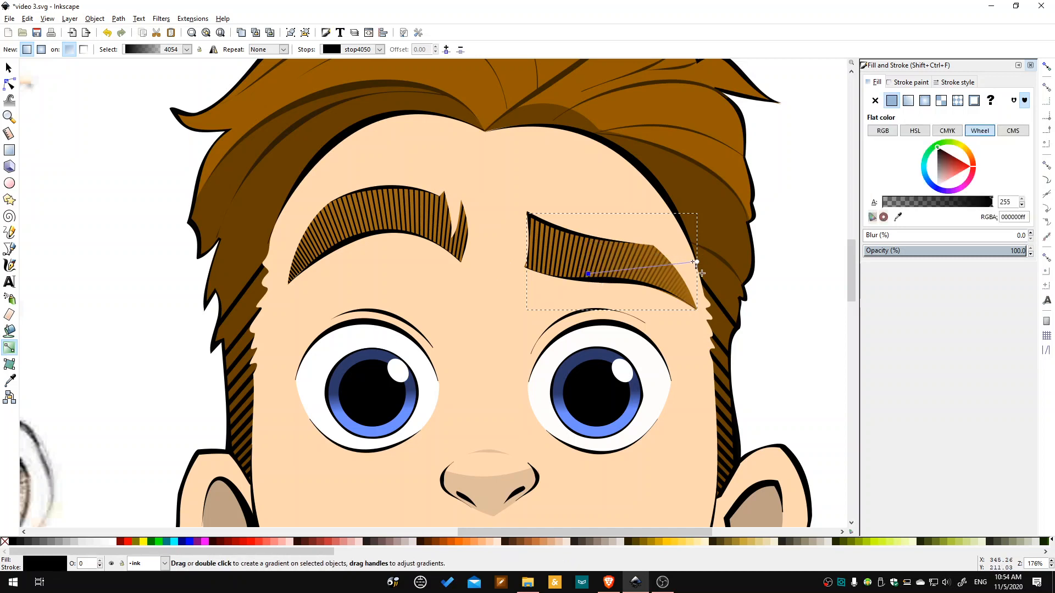
{"action": "mouse_move", "coordinate": [696, 264]}
{"action": "left_mouse_down"}
{"action": "mouse_move", "coordinate": [626, 276]}
{"action": "mouse_move", "coordinate": [594, 241]}
{"action": "mouse_move", "coordinate": [604, 251]}
{"action": "mouse_move", "coordinate": [588, 298]}
{"action": "left_mouse_up"}
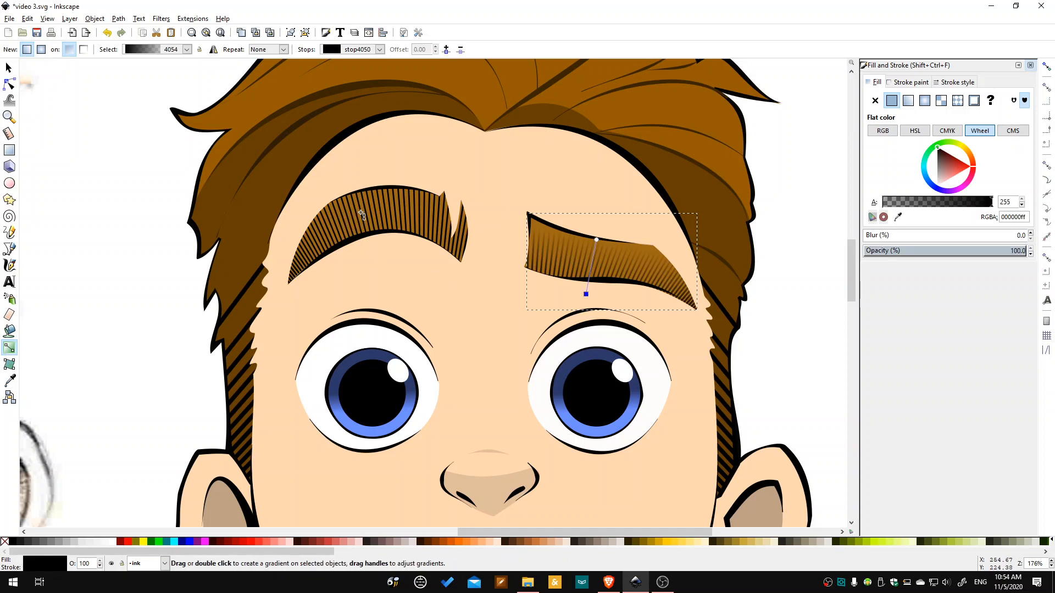
Apply a black-to-transparent linear gradient to the left eyebrow's hatch and turn it vertical so the lines fade out upward.
{"action": "left_click", "coordinate": [9, 68]}
{"action": "left_click", "coordinate": [367, 220]}
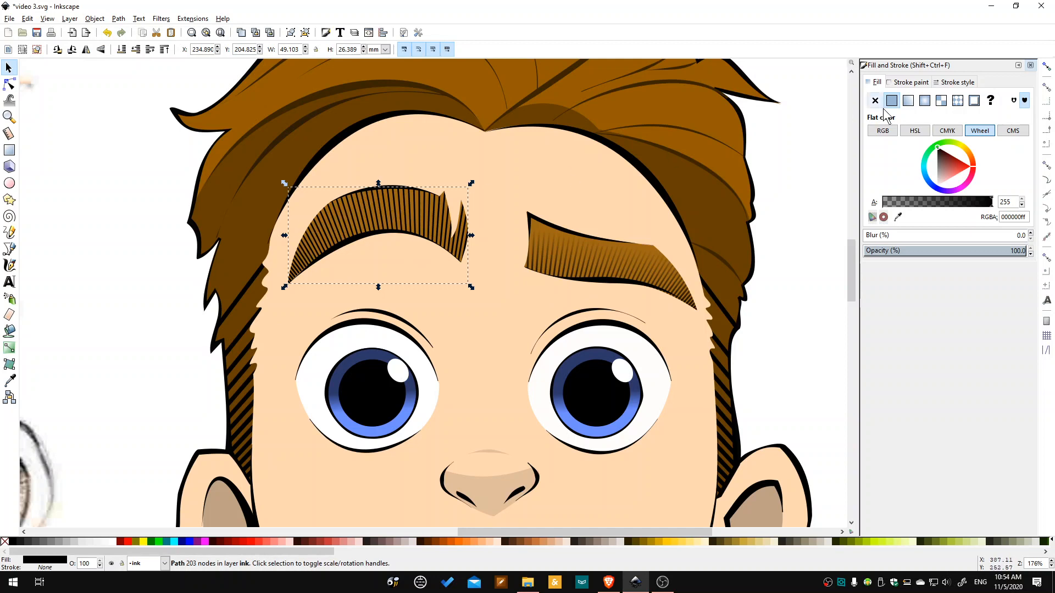
{"action": "left_click", "coordinate": [909, 101]}
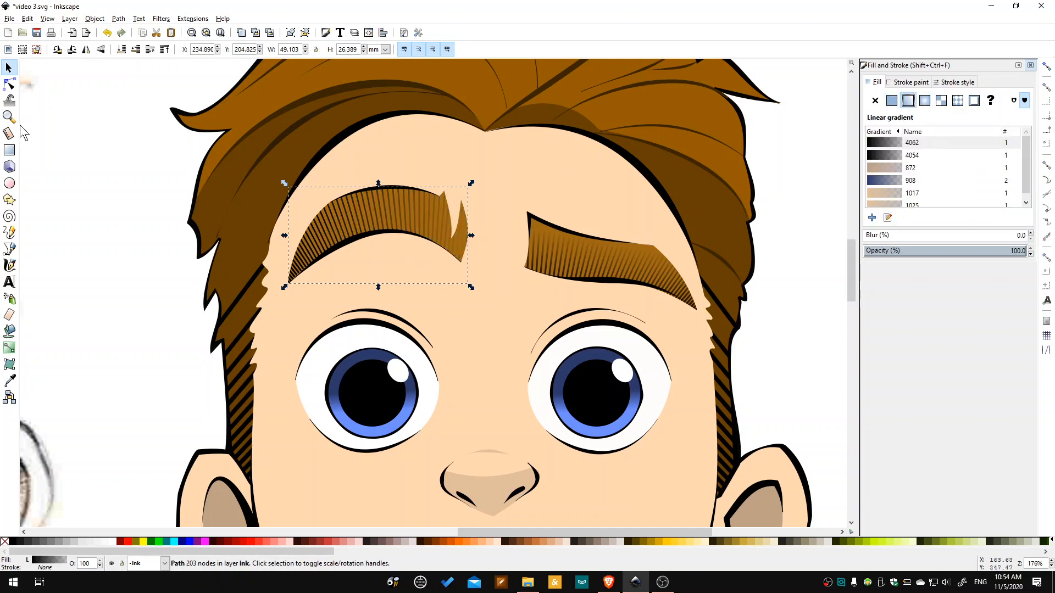
{"action": "left_click", "coordinate": [9, 84]}
{"action": "left_click_drag", "start_coordinate": [469, 237], "coordinate": [378, 197]}
{"action": "left_click", "coordinate": [288, 236]}
{"action": "left_click_drag", "start_coordinate": [288, 236], "coordinate": [385, 253]}
{"action": "left_click", "coordinate": [818, 205]}
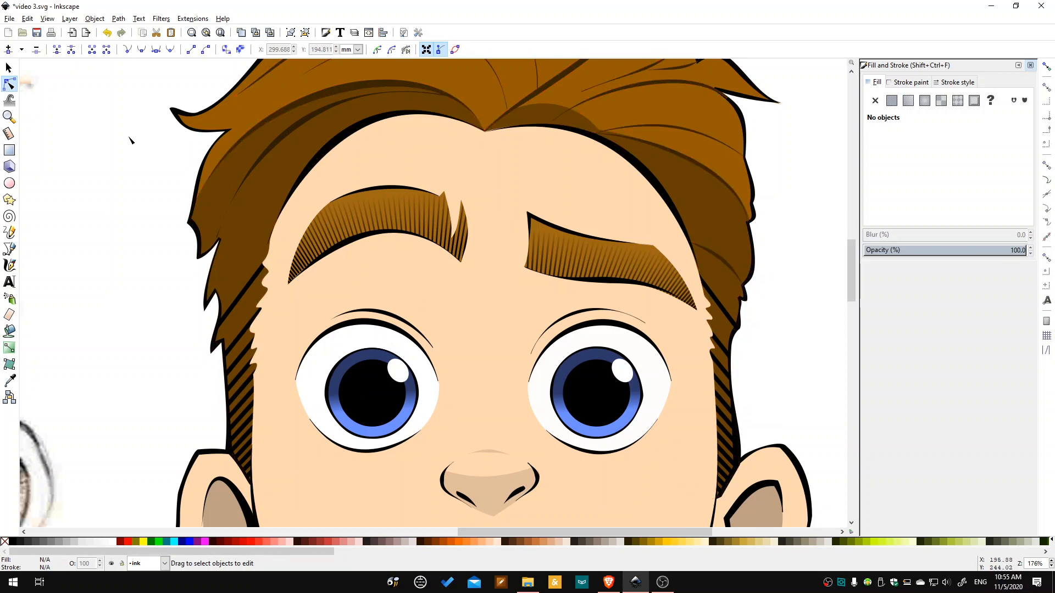
Draw a closed two-node straight path across the sketch's face from cheek to cheek at nose height.
{"action": "left_click", "coordinate": [206, 32]}
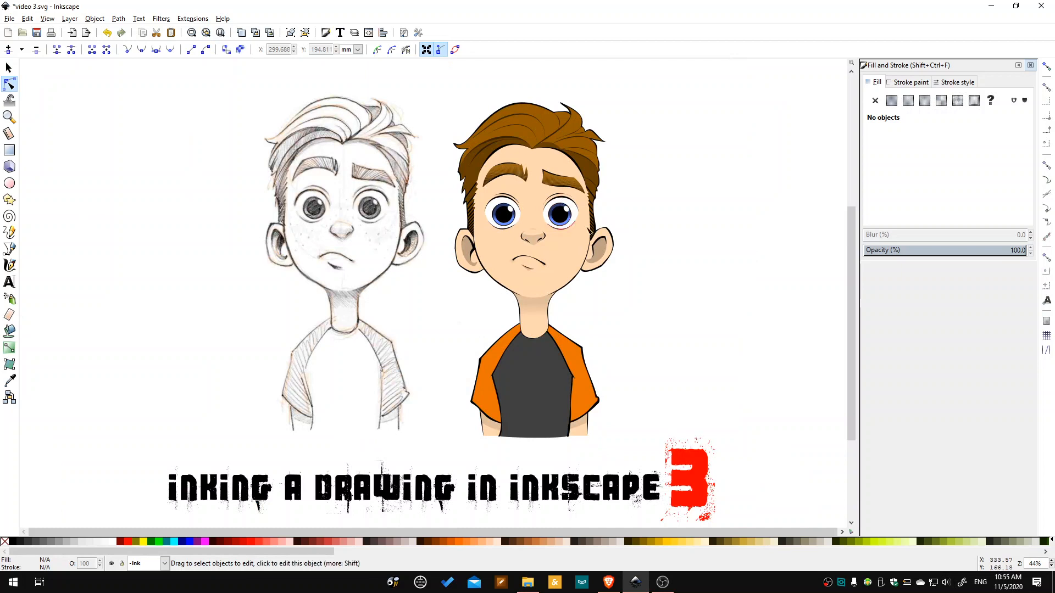
{"action": "scroll", "coordinate": [632, 236], "scroll_direction": "up", "scroll_amount": 1}
{"action": "scroll", "coordinate": [615, 234], "scroll_direction": "up", "scroll_amount": 2}
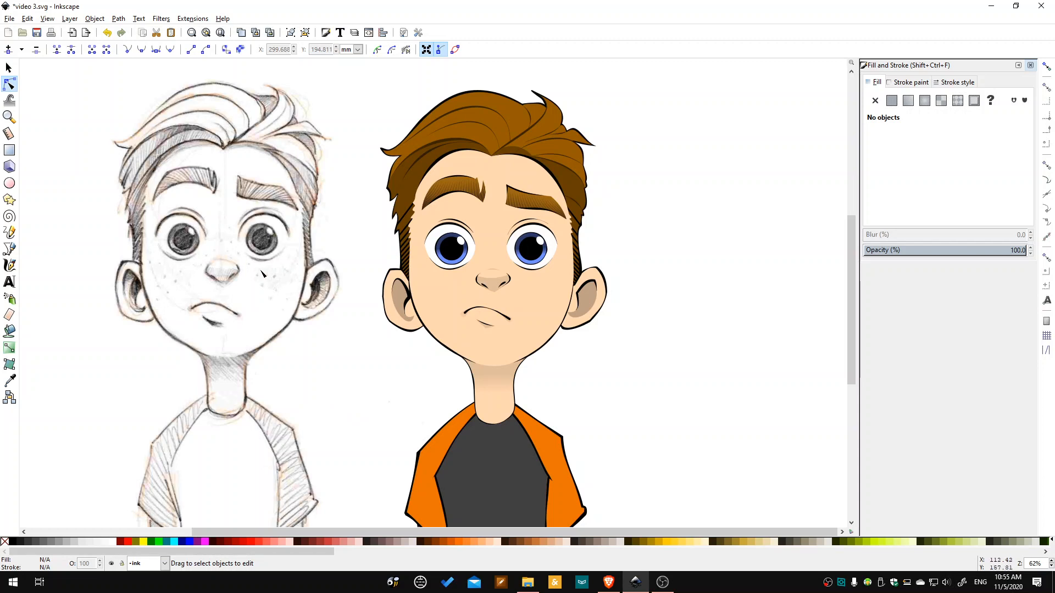
{"action": "scroll", "coordinate": [254, 269], "scroll_direction": "up", "scroll_amount": 2}
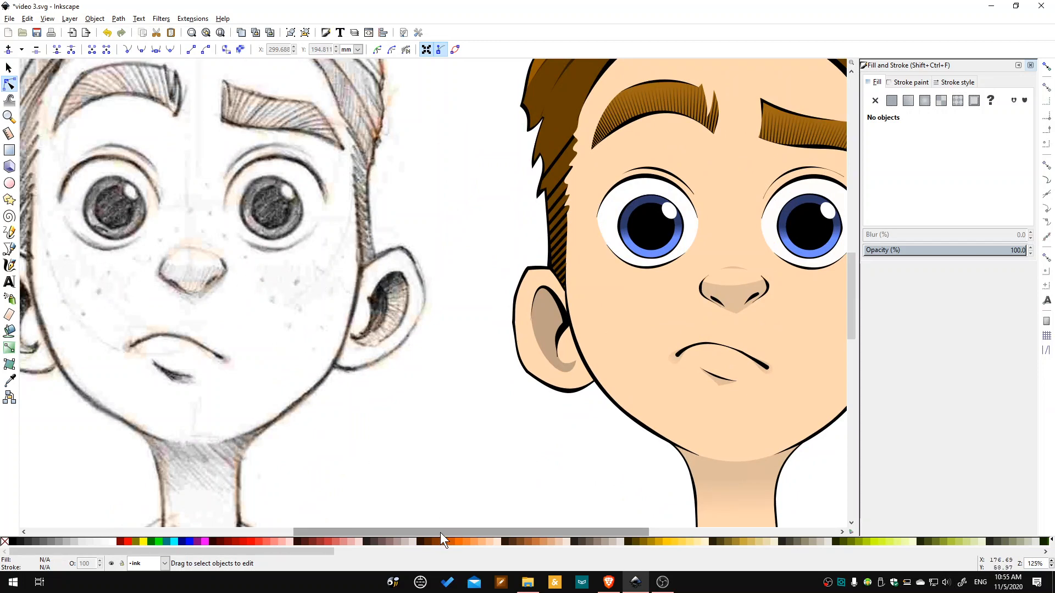
{"action": "left_click_drag", "start_coordinate": [440, 533], "coordinate": [393, 528]}
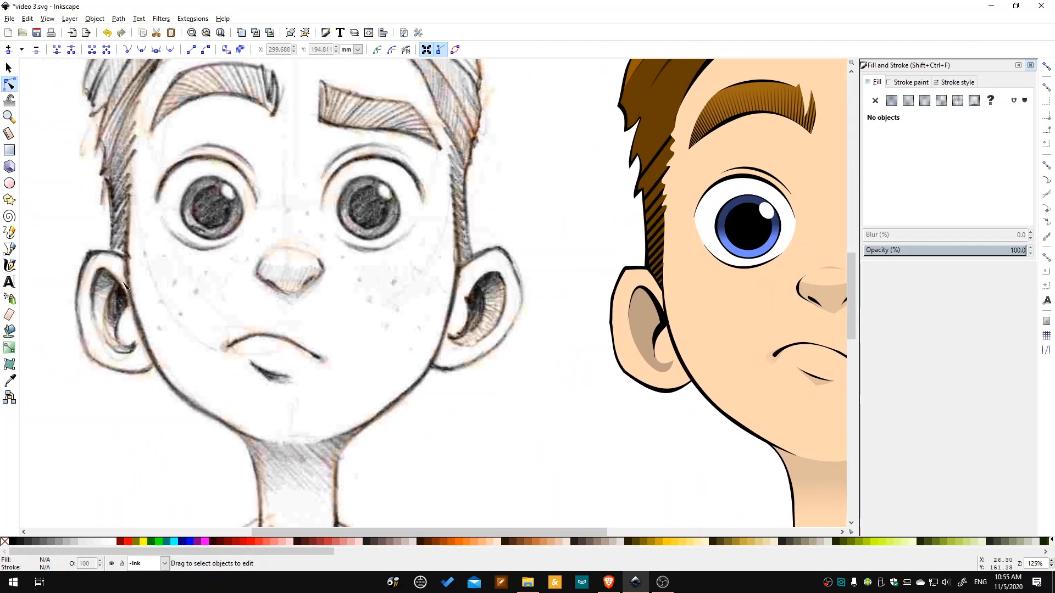
{"action": "left_click", "coordinate": [10, 249]}
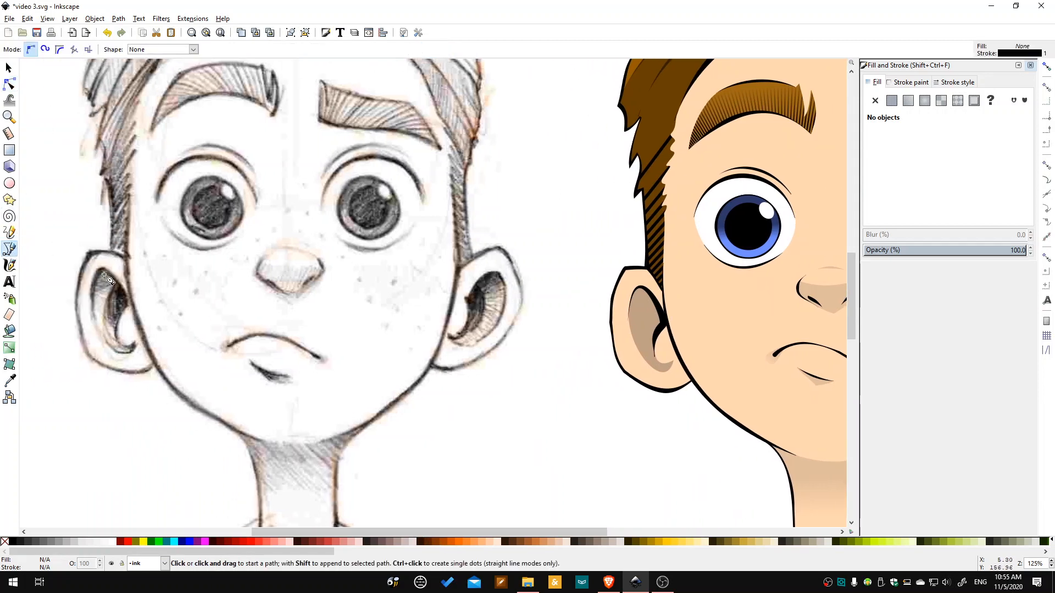
{"action": "left_click", "coordinate": [148, 254]}
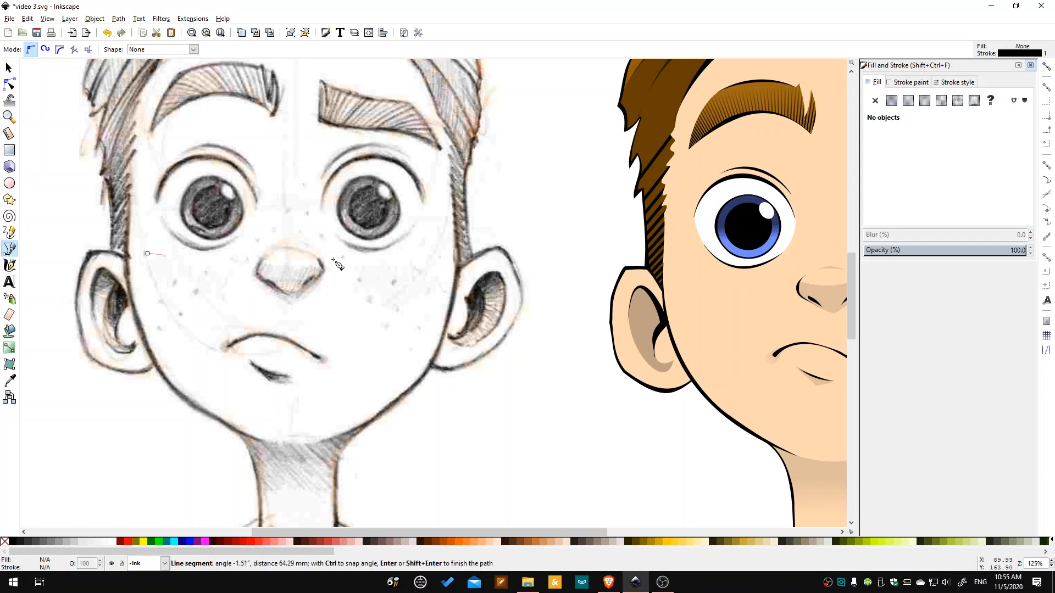
{"action": "left_click", "coordinate": [441, 262]}
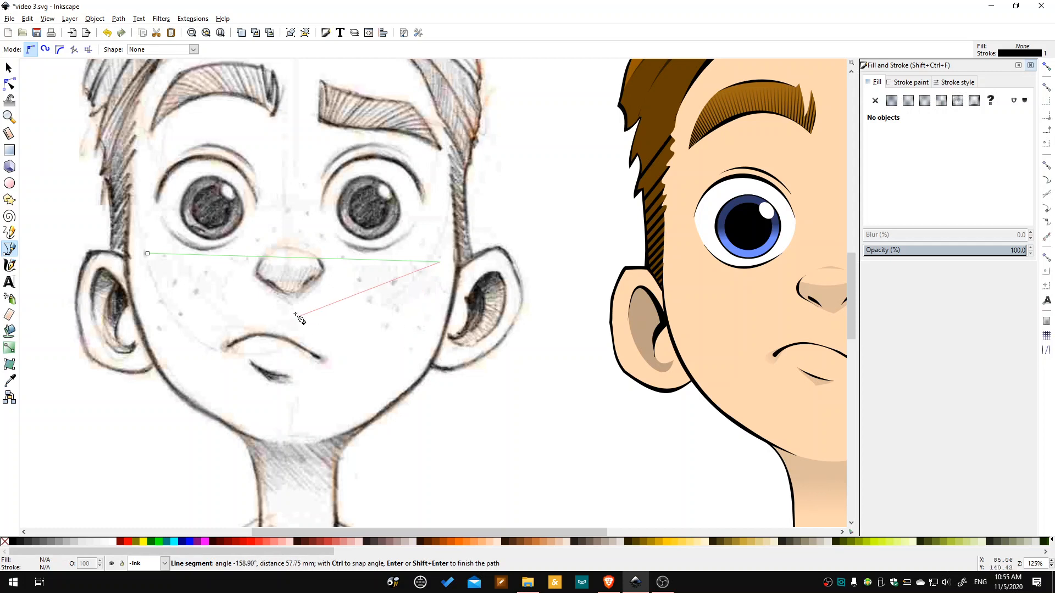
{"action": "left_click", "coordinate": [147, 253]}
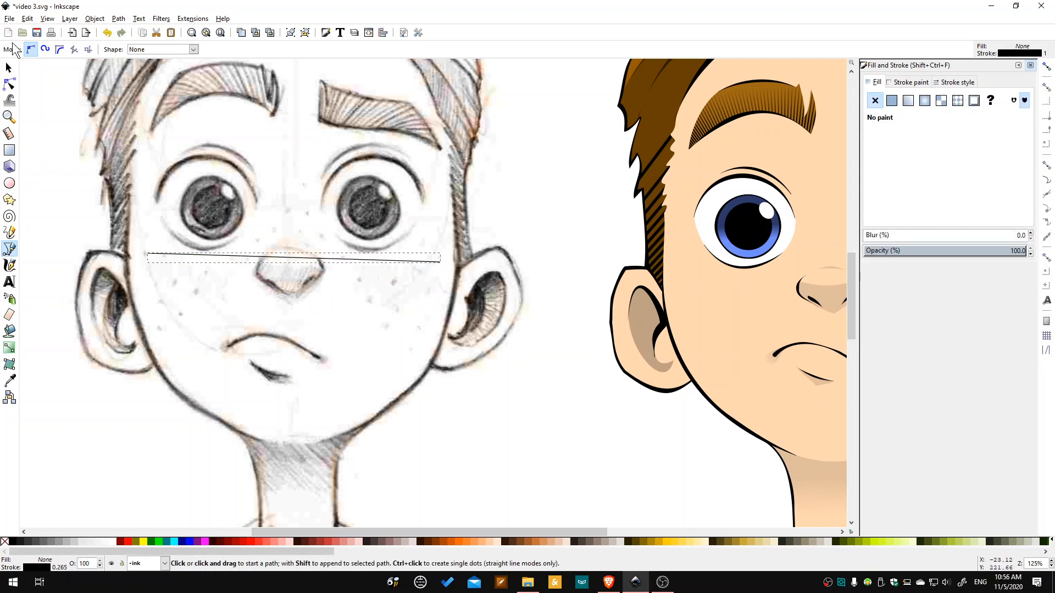
Bend the path into a half-moon about 112 mm wide and 33 mm high, with a slightly arched upper edge and deep lower curve.
{"action": "left_click", "coordinate": [9, 83]}
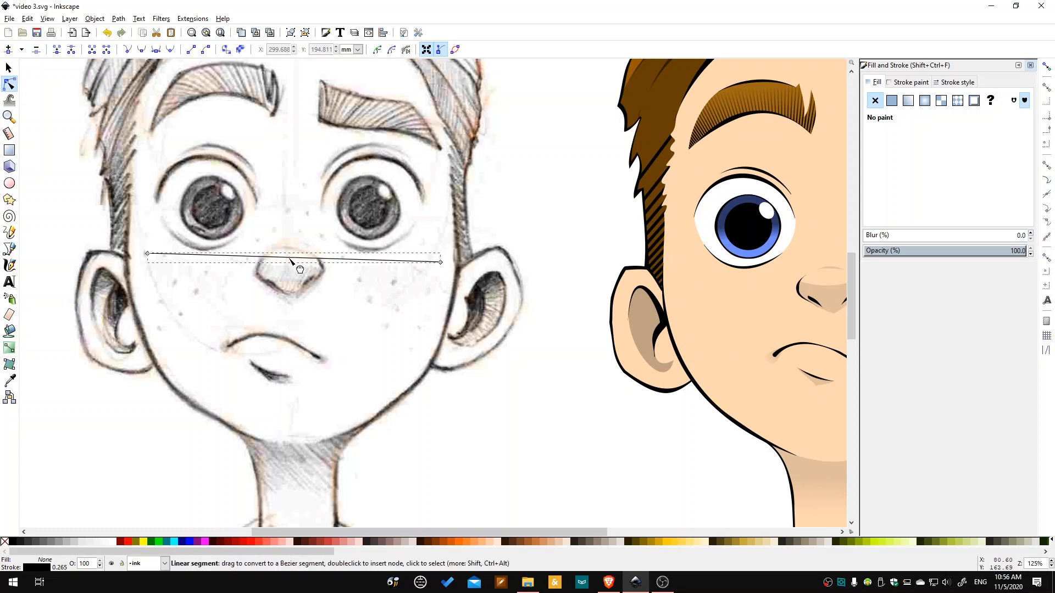
{"action": "left_click_drag", "start_coordinate": [289, 262], "coordinate": [277, 321]}
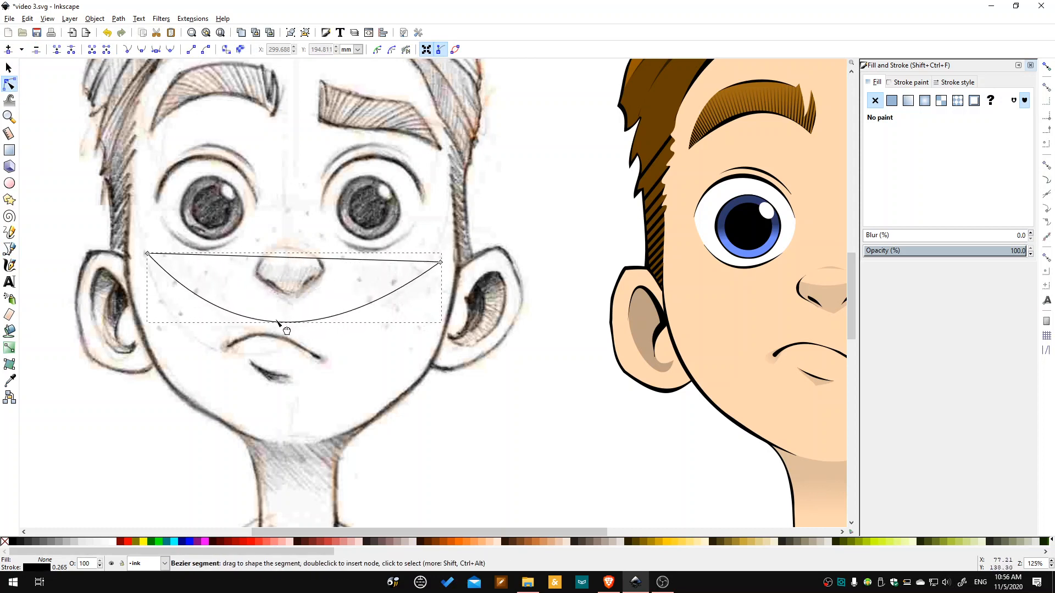
{"action": "left_click_drag", "start_coordinate": [189, 297], "coordinate": [191, 302]}
{"action": "left_click_drag", "start_coordinate": [387, 296], "coordinate": [397, 299]}
{"action": "left_click_drag", "start_coordinate": [391, 261], "coordinate": [385, 257]}
{"action": "left_click_drag", "start_coordinate": [235, 256], "coordinate": [236, 254]}
{"action": "left_click_drag", "start_coordinate": [443, 264], "coordinate": [438, 262]}
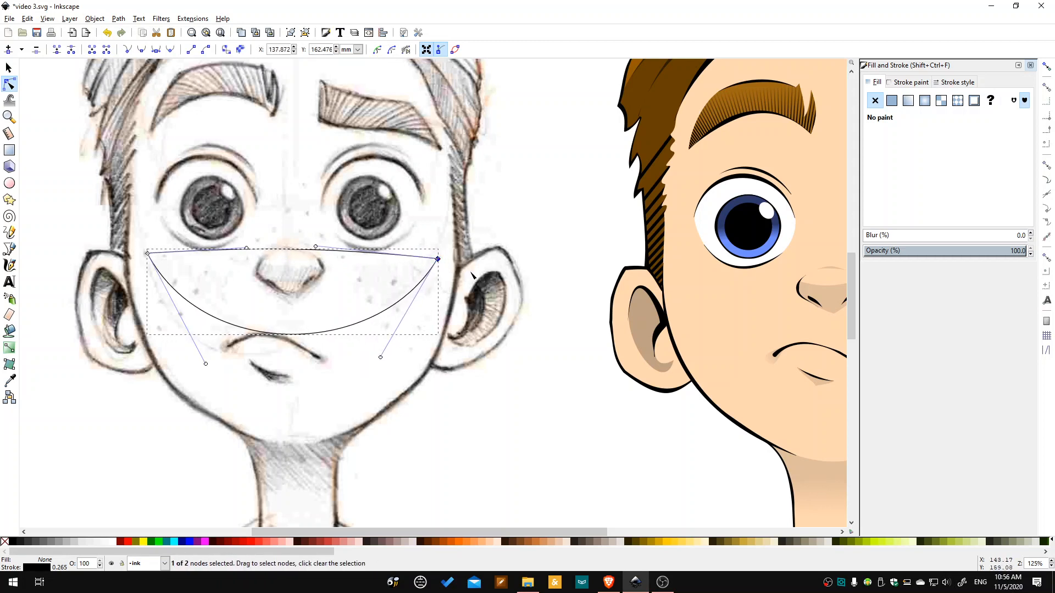
Move the half-moon onto the coloured face just below the eyes and fine-tune the position of its two corner nodes.
{"action": "left_click", "coordinate": [11, 67]}
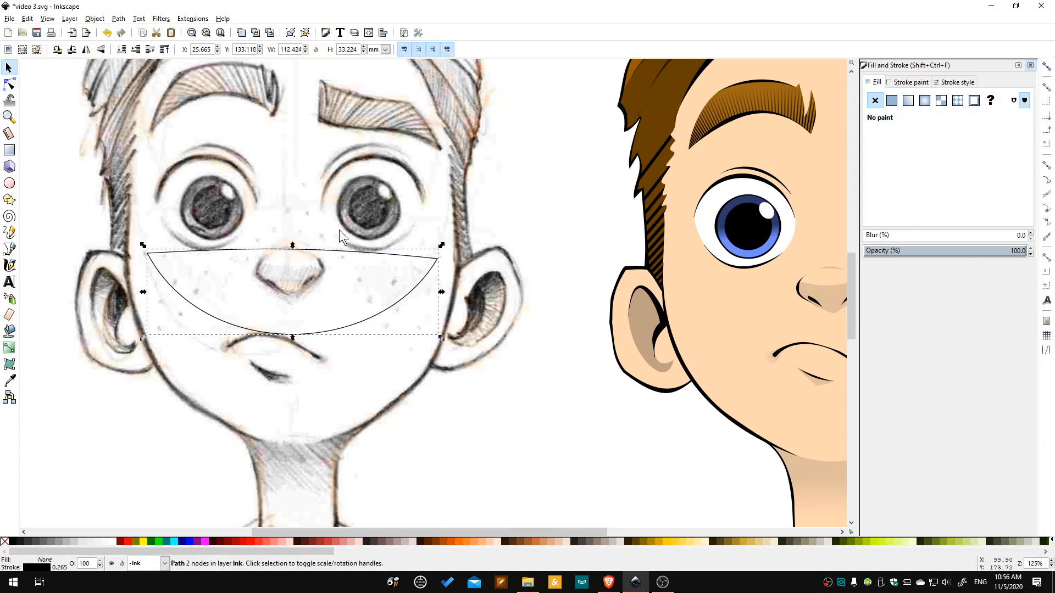
{"action": "mouse_move", "coordinate": [253, 250]}
{"action": "left_mouse_down"}
{"action": "mouse_move", "coordinate": [724, 246]}
{"action": "mouse_move", "coordinate": [809, 274]}
{"action": "mouse_move", "coordinate": [789, 272]}
{"action": "left_mouse_up"}
{"action": "left_click_drag", "start_coordinate": [586, 526], "coordinate": [697, 500]}
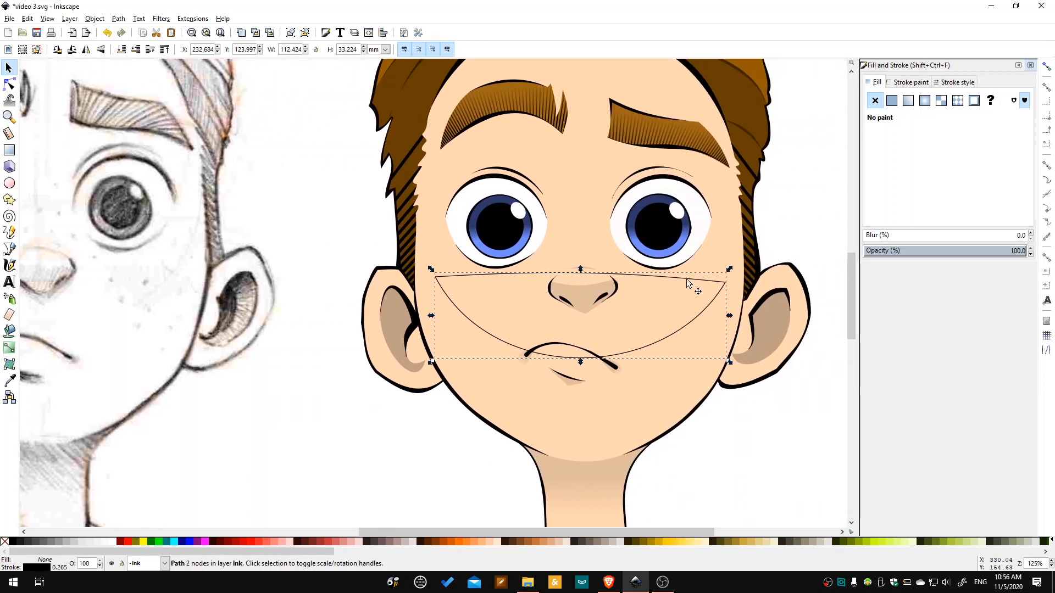
{"action": "left_click_drag", "start_coordinate": [687, 280], "coordinate": [685, 277]}
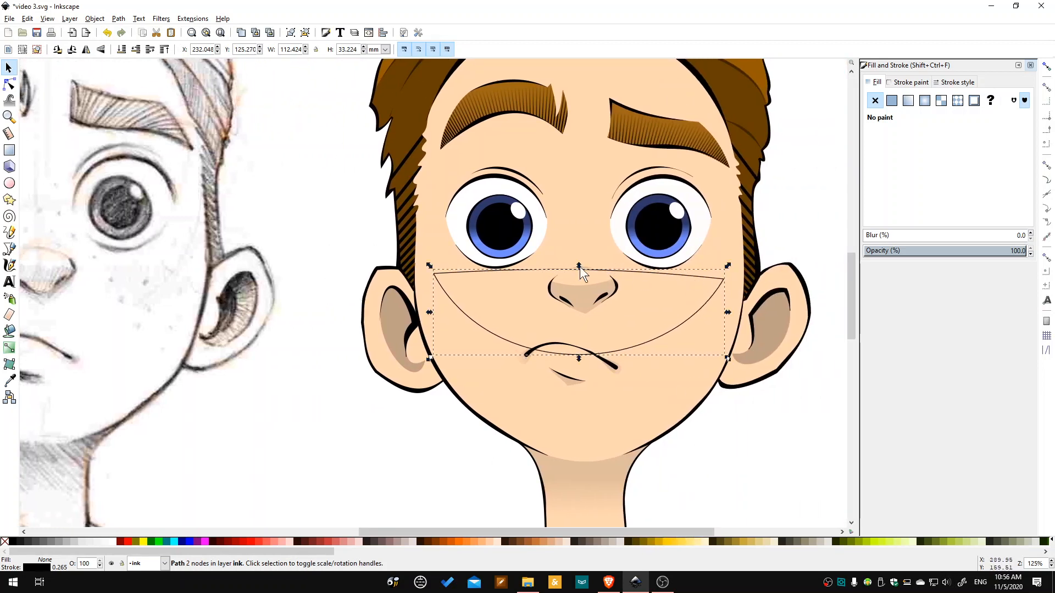
{"action": "left_click", "coordinate": [8, 85]}
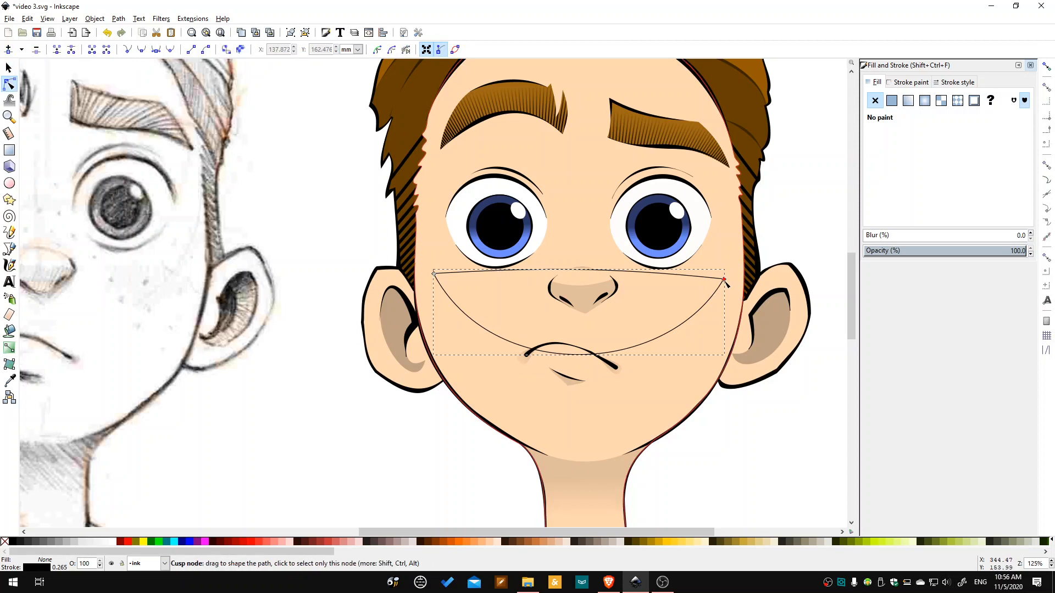
{"action": "left_click_drag", "start_coordinate": [725, 281], "coordinate": [724, 279]}
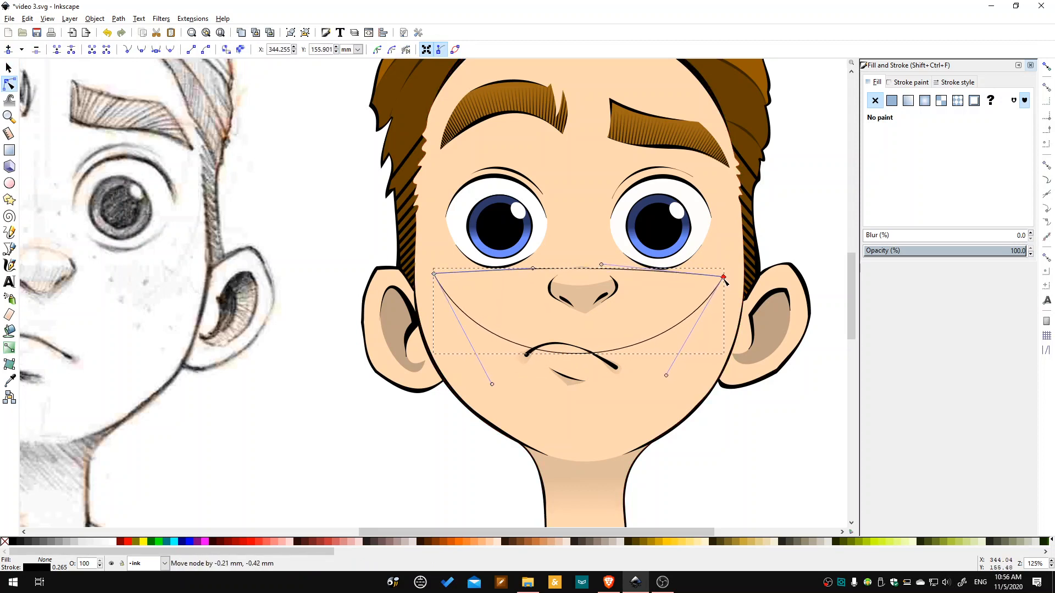
{"action": "left_click_drag", "start_coordinate": [434, 273], "coordinate": [436, 274]}
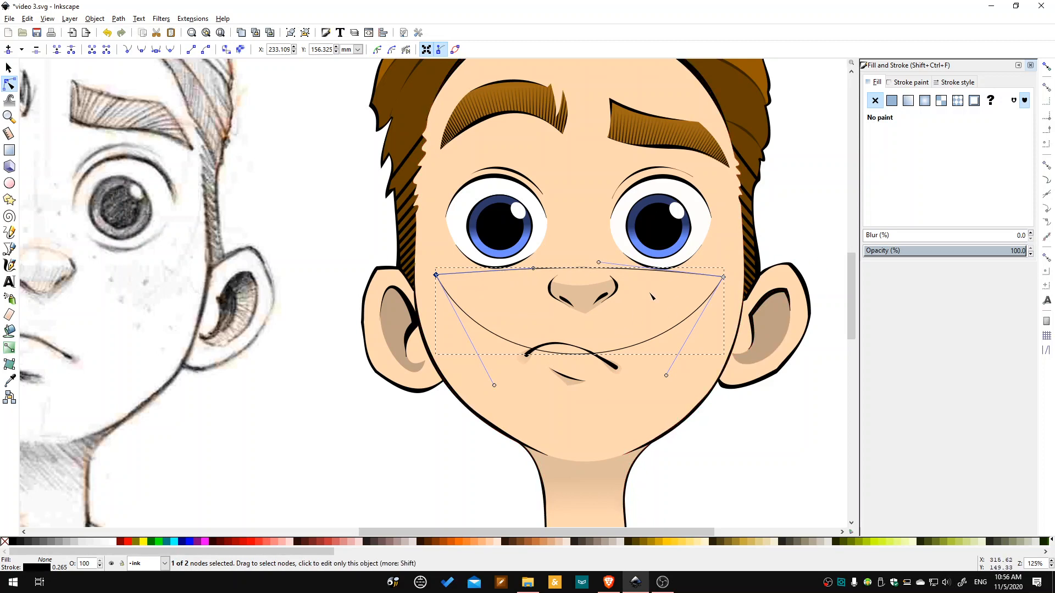
Fill the half-moon with flat pale pink ffc7b3ff and remove its stroke.
{"action": "left_click", "coordinate": [892, 100]}
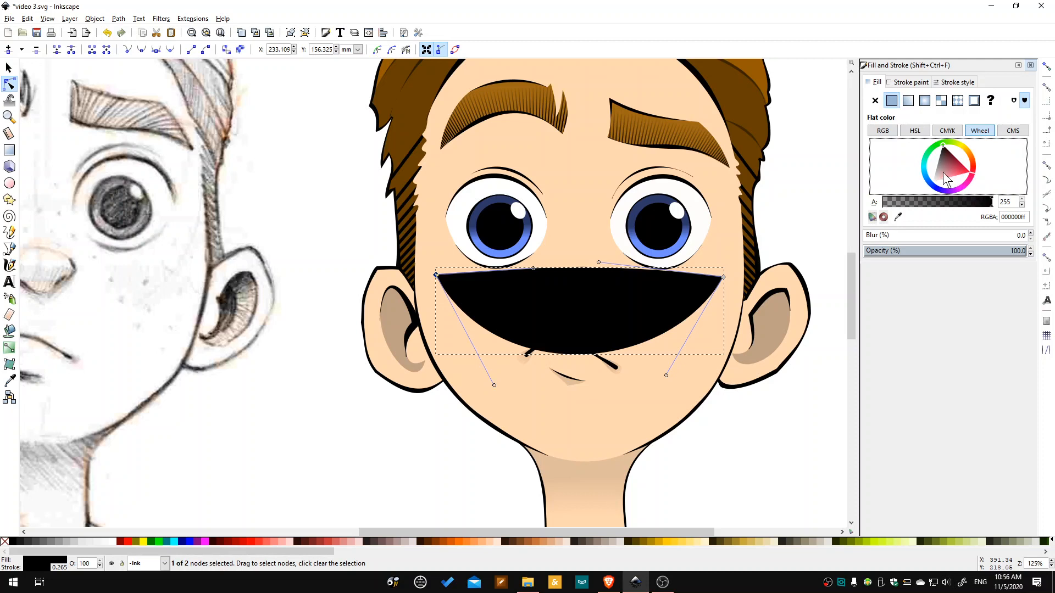
{"action": "left_click_drag", "start_coordinate": [947, 178], "coordinate": [973, 159]}
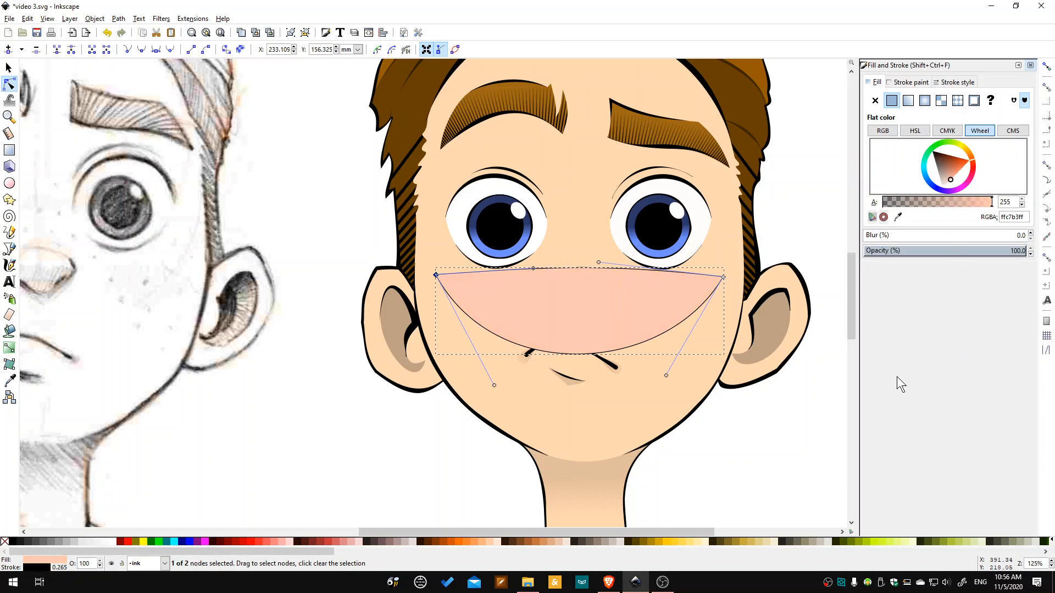
{"action": "left_click", "coordinate": [909, 81]}
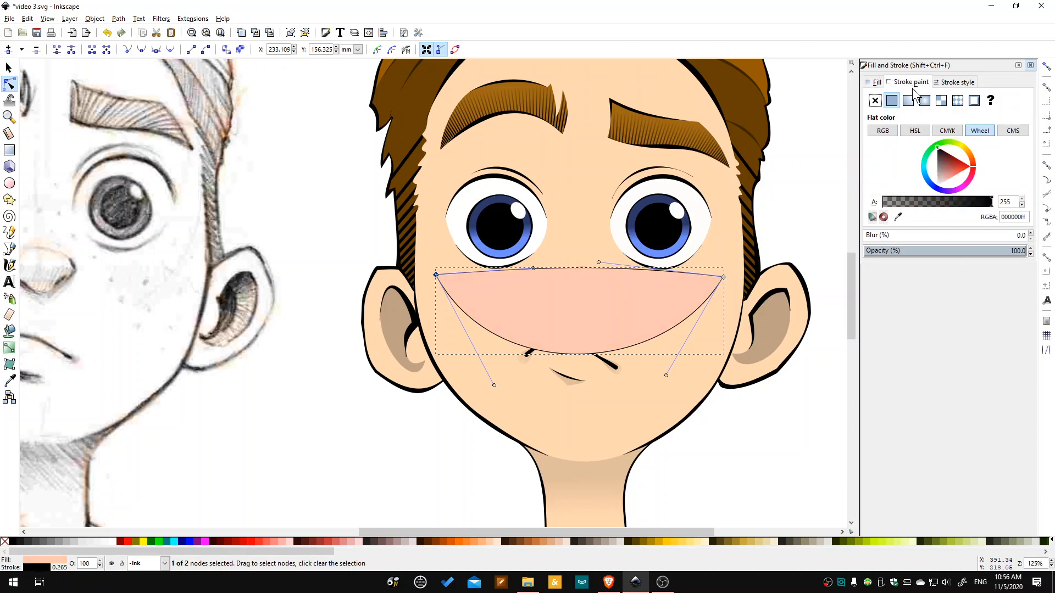
{"action": "left_click", "coordinate": [875, 100]}
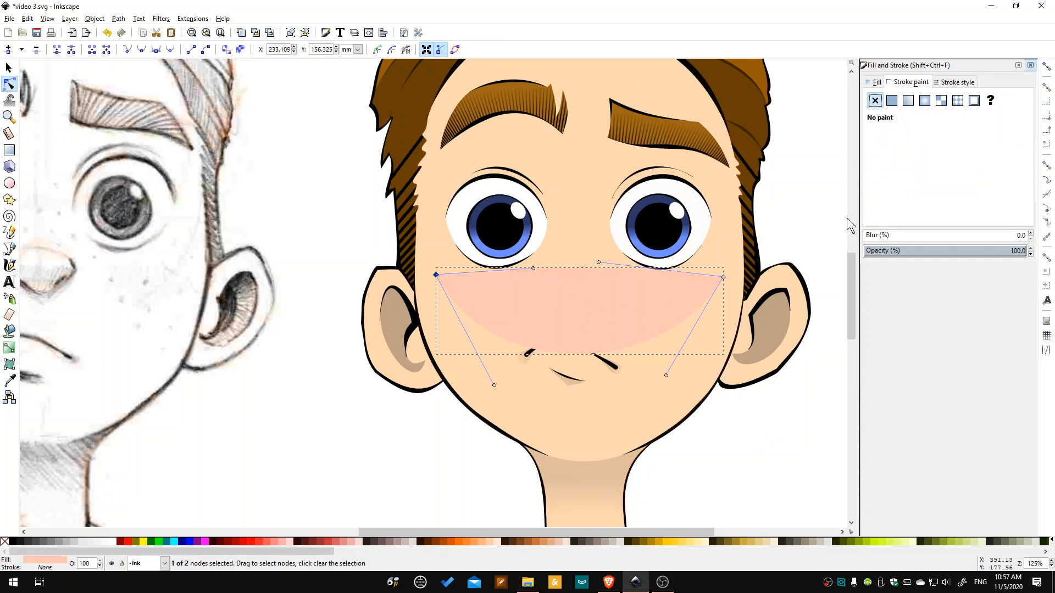
Change the half-moon's fill to a vertical linear gradient, pink between the eyes and fading to transparent at the mouth.
{"action": "left_click", "coordinate": [875, 82]}
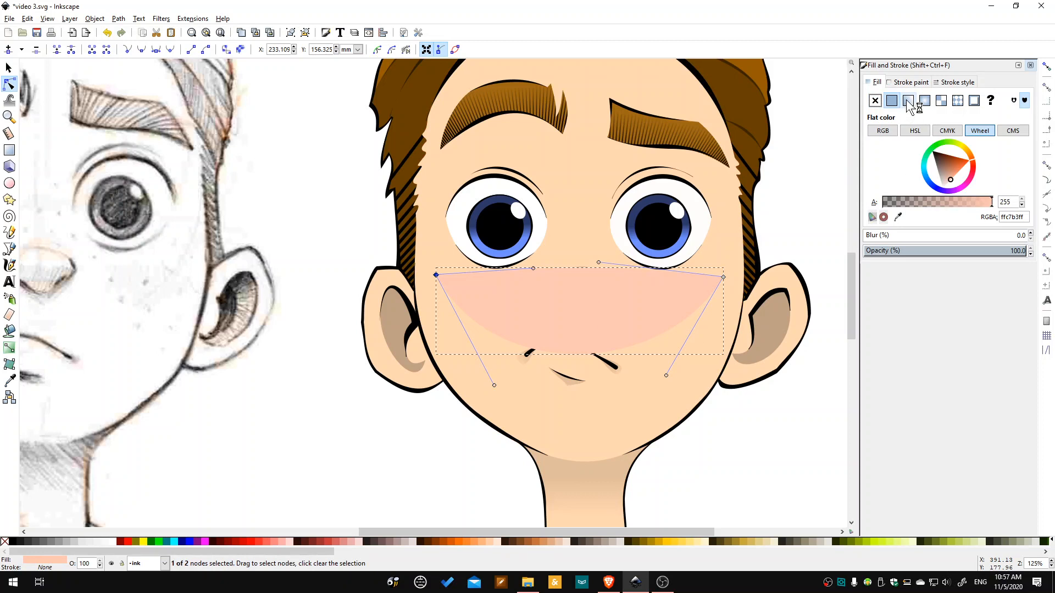
{"action": "left_click", "coordinate": [908, 101]}
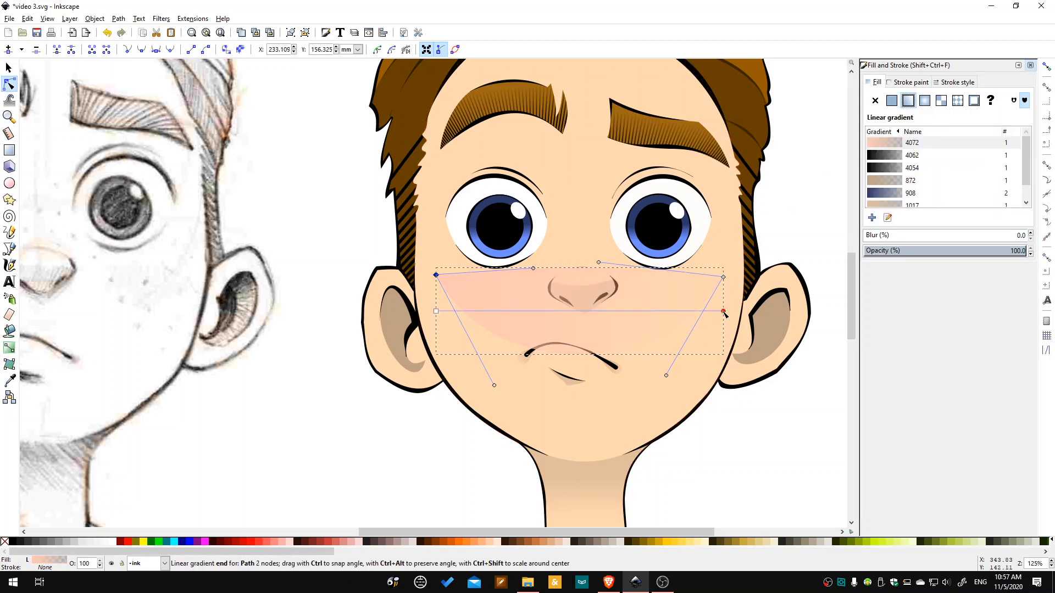
{"action": "left_click_drag", "start_coordinate": [599, 353], "coordinate": [576, 354]}
{"action": "left_click", "coordinate": [436, 312]}
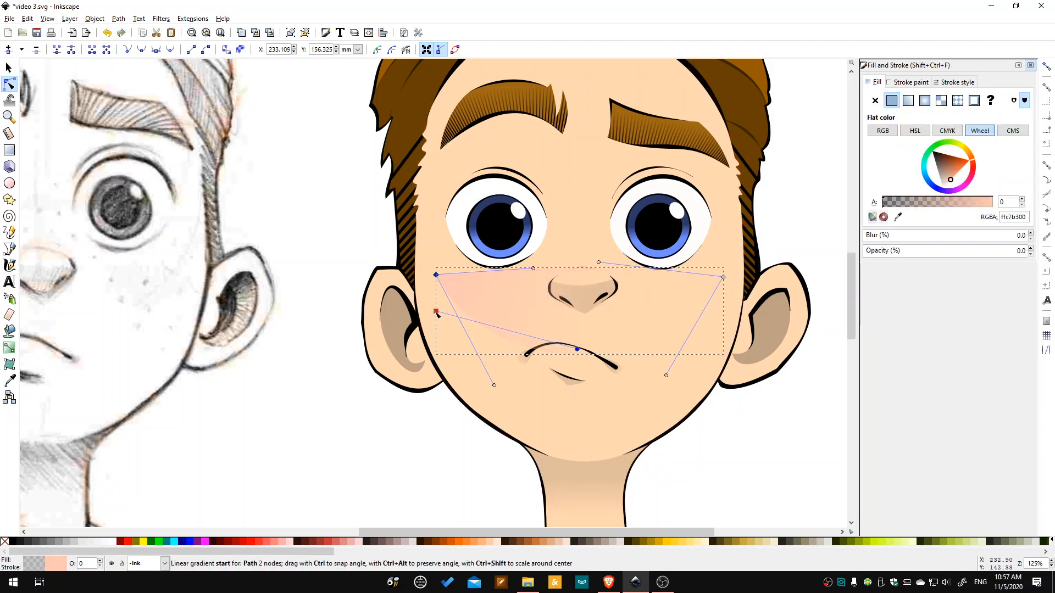
{"action": "left_click_drag", "start_coordinate": [485, 297], "coordinate": [581, 262]}
{"action": "left_click", "coordinate": [577, 349]}
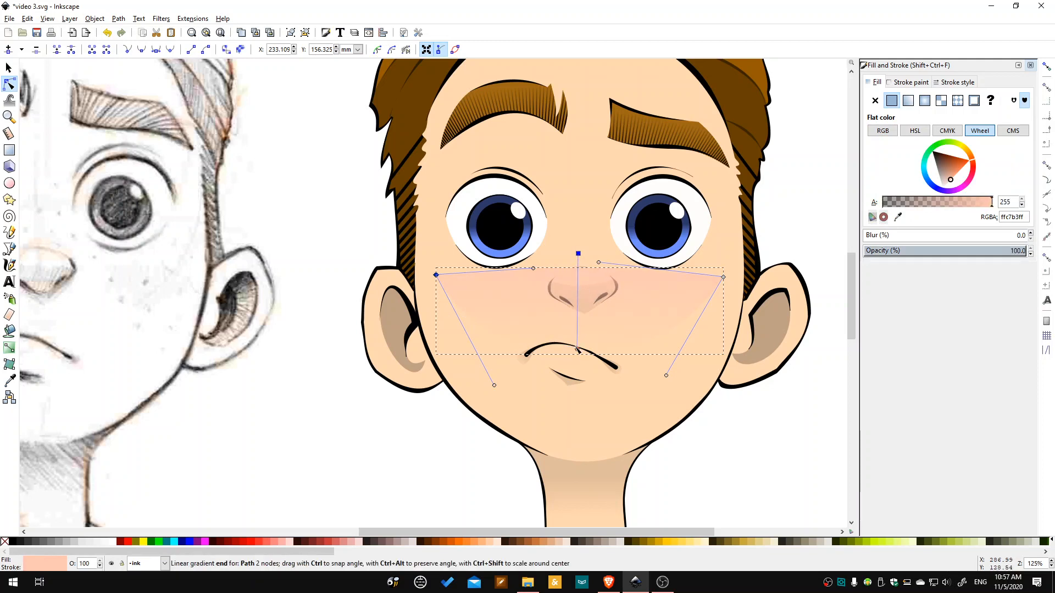
Shorten the pink cheek-blush gradient so its transparent end sits just above the mouth.
{"action": "left_click", "coordinate": [577, 344]}
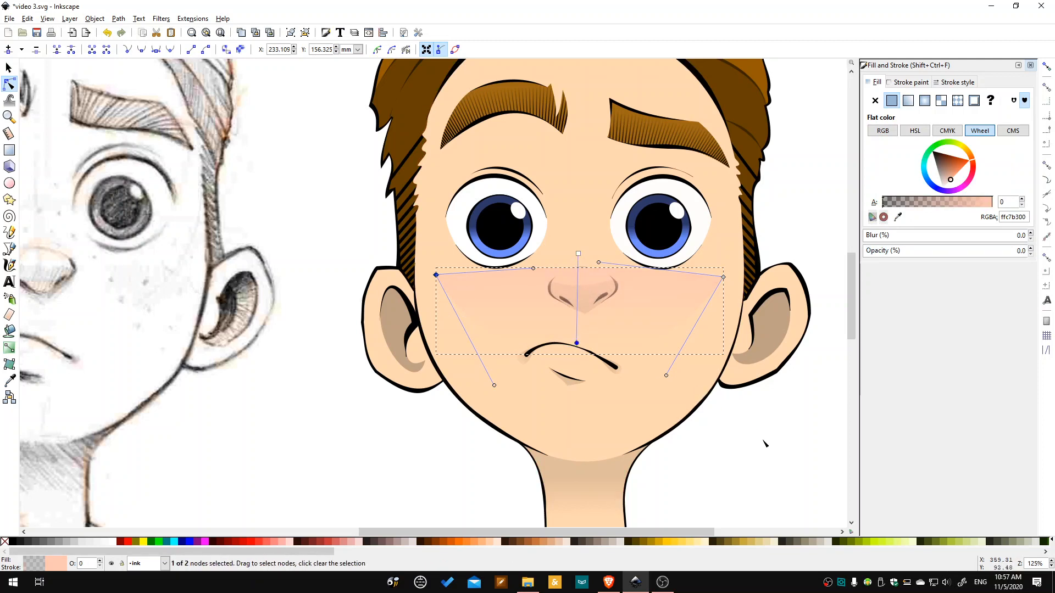
{"action": "left_click", "coordinate": [763, 442]}
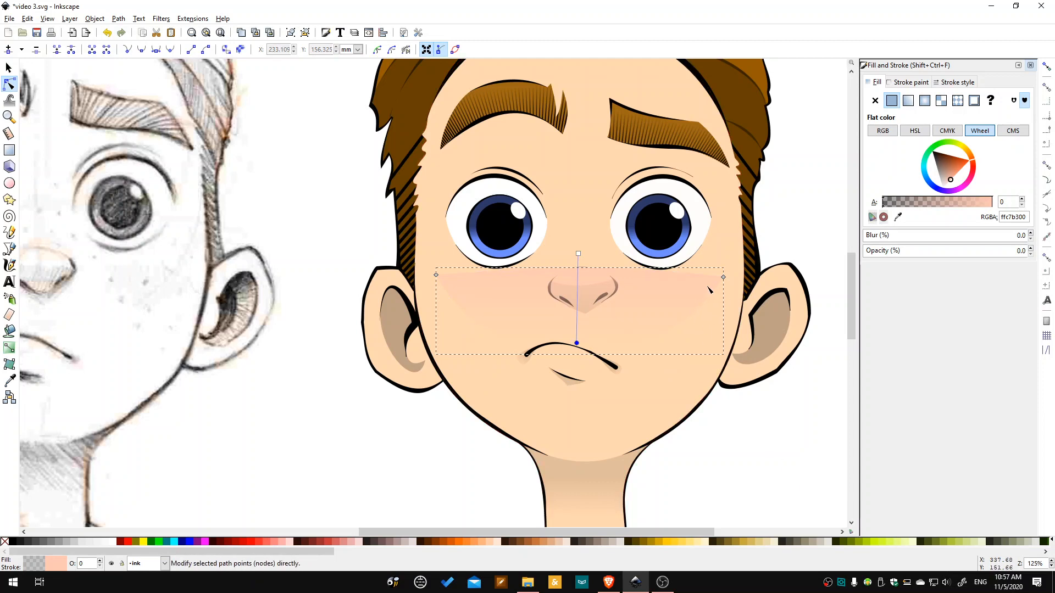
{"action": "key", "text": "Escape"}
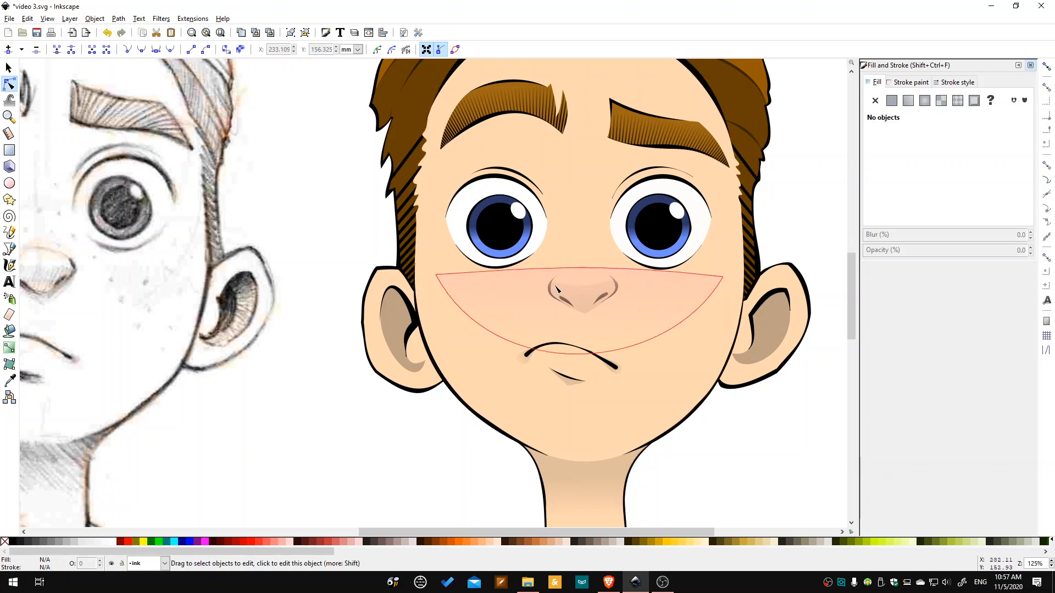
Lower the blush shape in the stacking order so it sits beneath the nose lines and shading.
{"action": "left_click", "coordinate": [525, 287]}
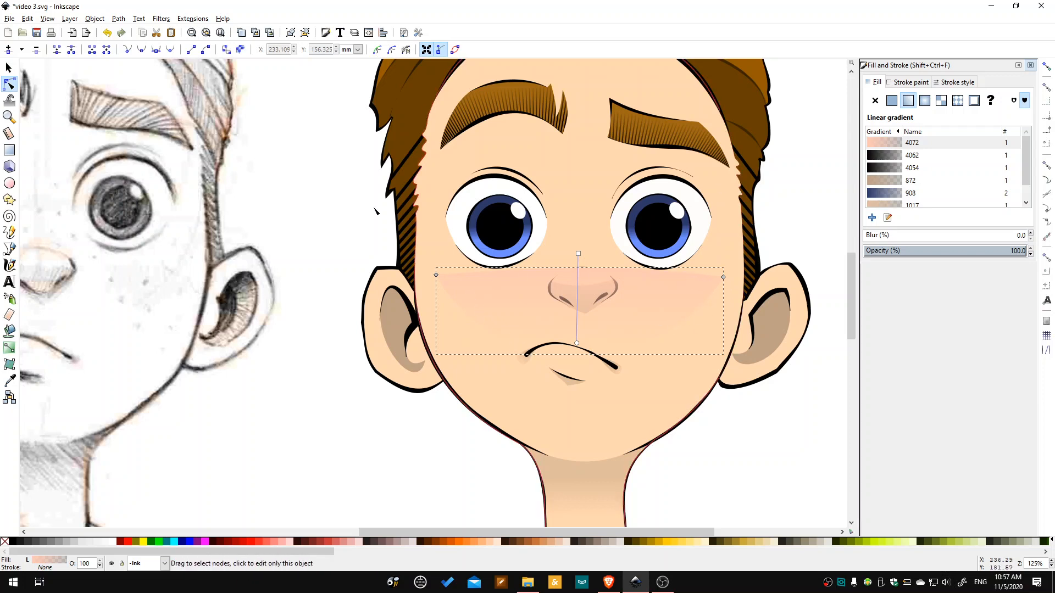
{"action": "key", "text": "s"}
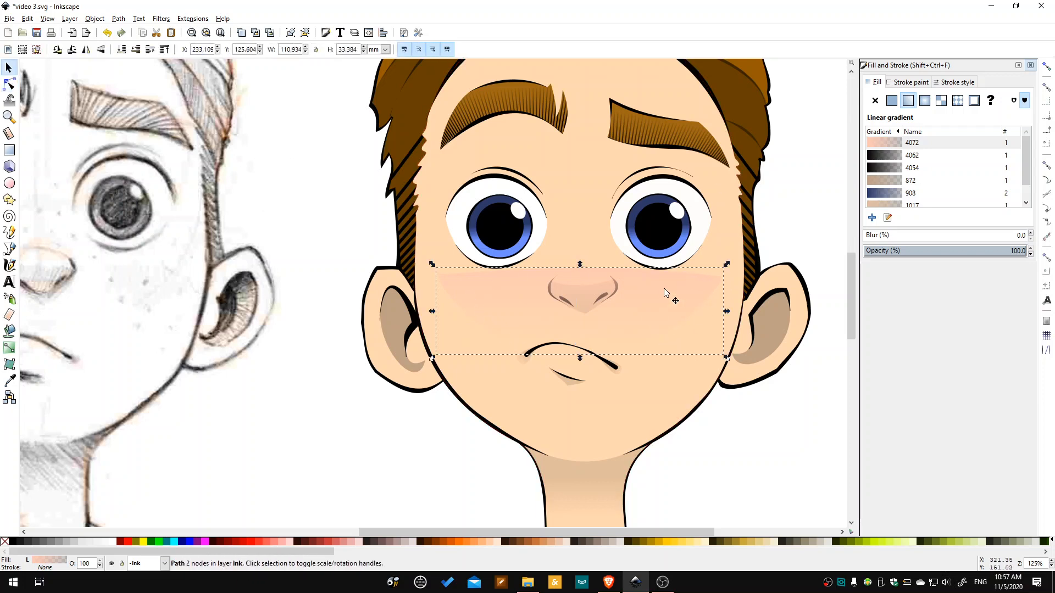
{"action": "left_click", "coordinate": [664, 288]}
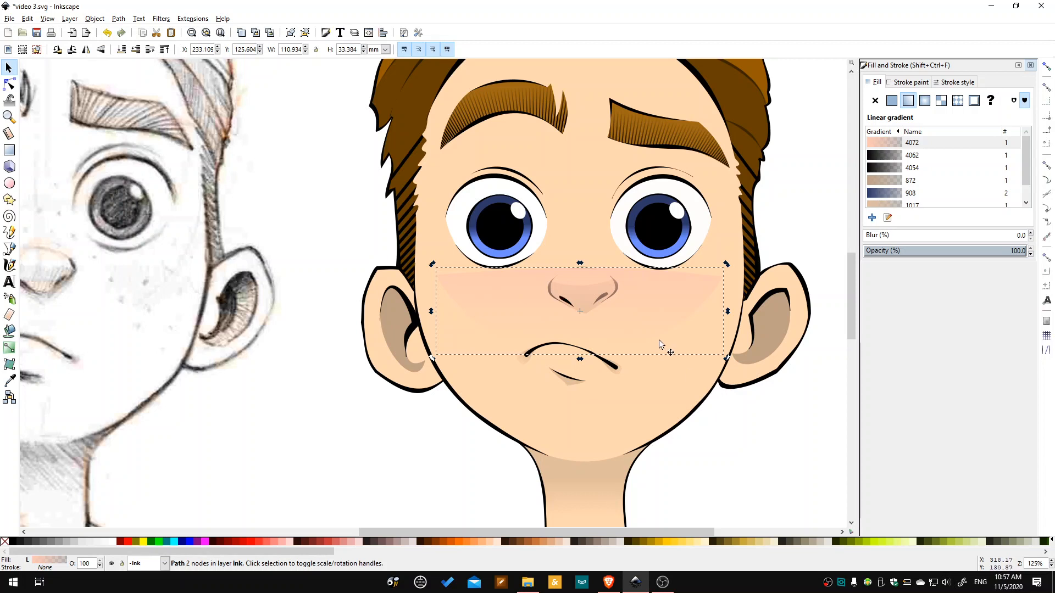
{"action": "key", "text": "Page_Down"}
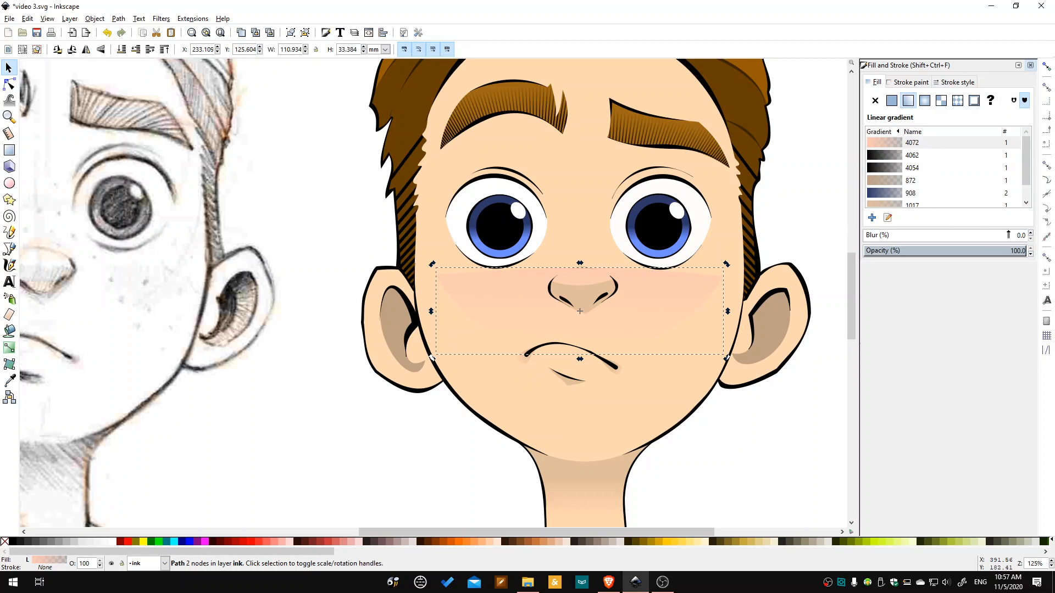
Soften the blush shape's edges with an 8% blur.
{"action": "left_click", "coordinate": [1031, 232]}
{"action": "left_click", "coordinate": [1031, 232]}
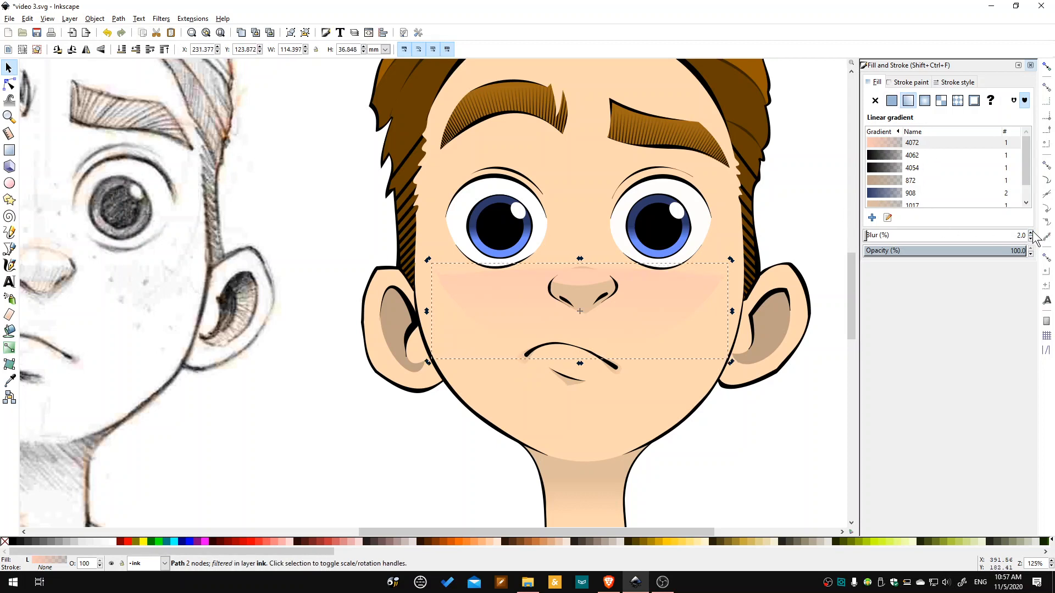
{"action": "left_click", "coordinate": [1032, 232]}
{"action": "left_click", "coordinate": [1031, 233]}
{"action": "left_click", "coordinate": [1031, 232]}
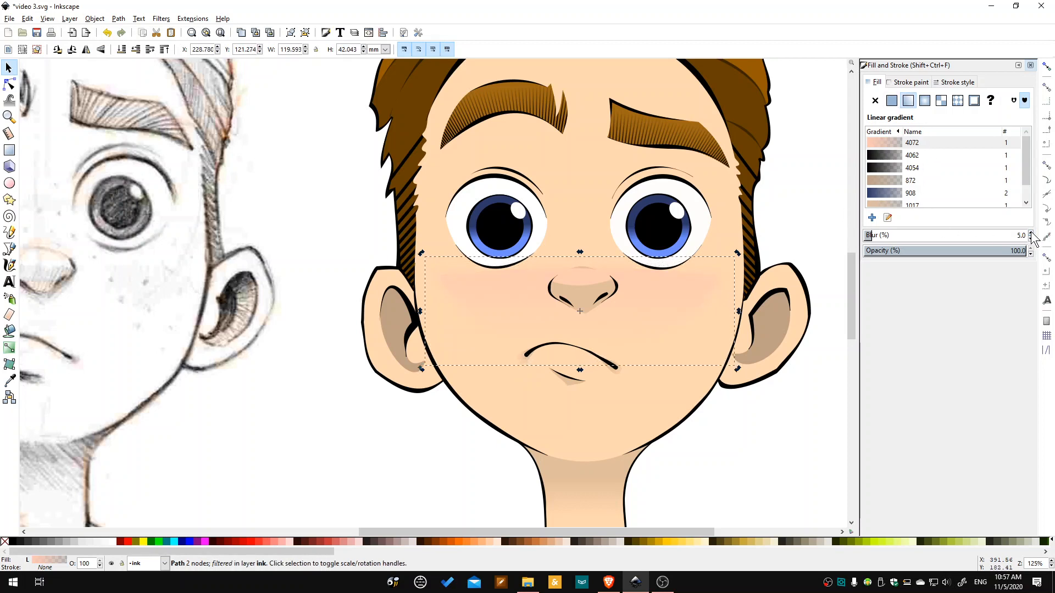
{"action": "left_click", "coordinate": [1031, 233]}
{"action": "left_click", "coordinate": [1032, 233]}
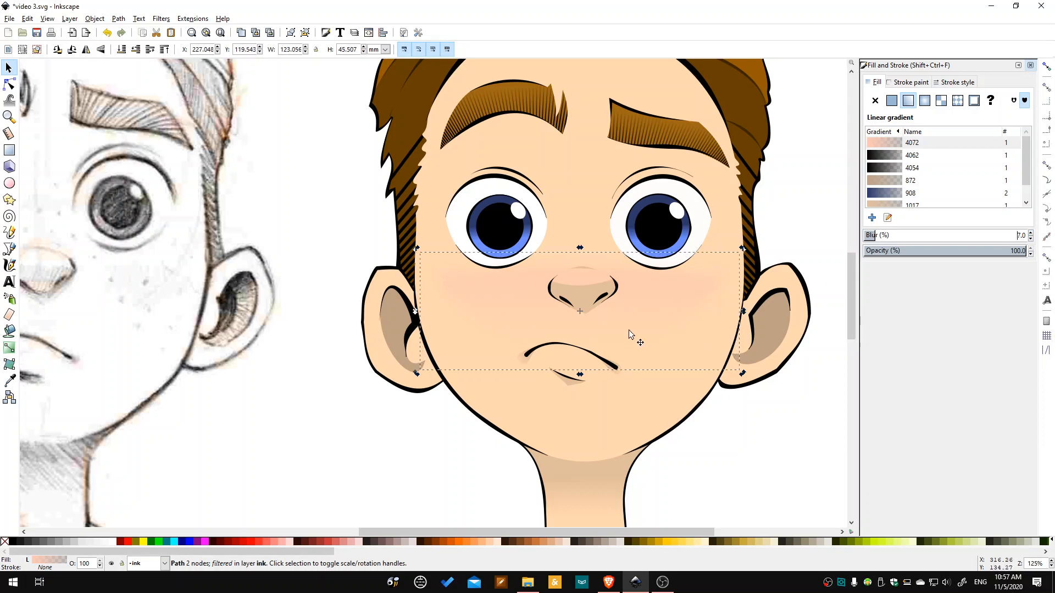
{"action": "left_click", "coordinate": [1031, 232]}
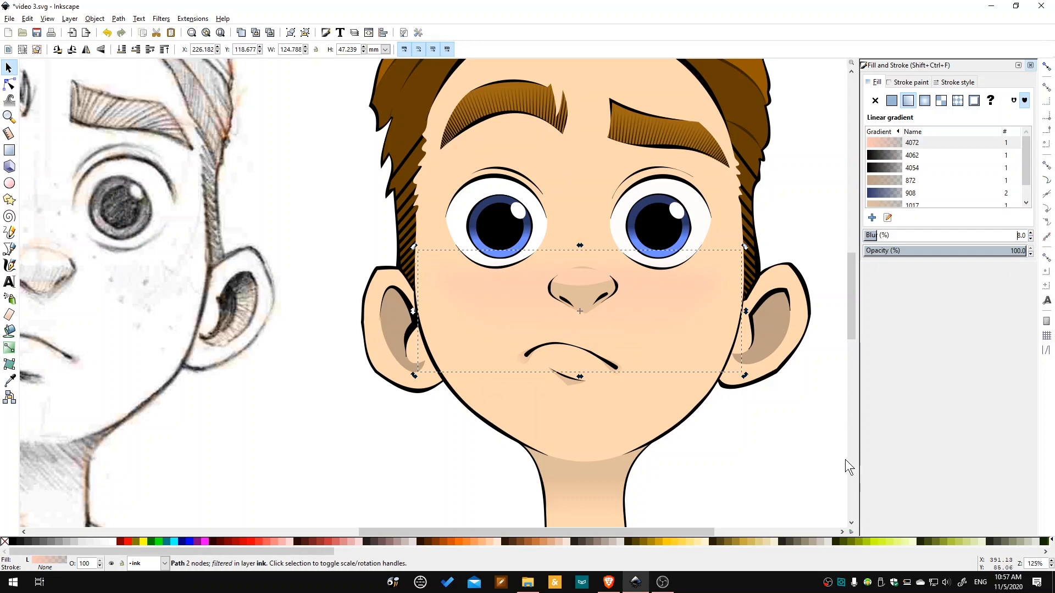
{"action": "left_click", "coordinate": [787, 466]}
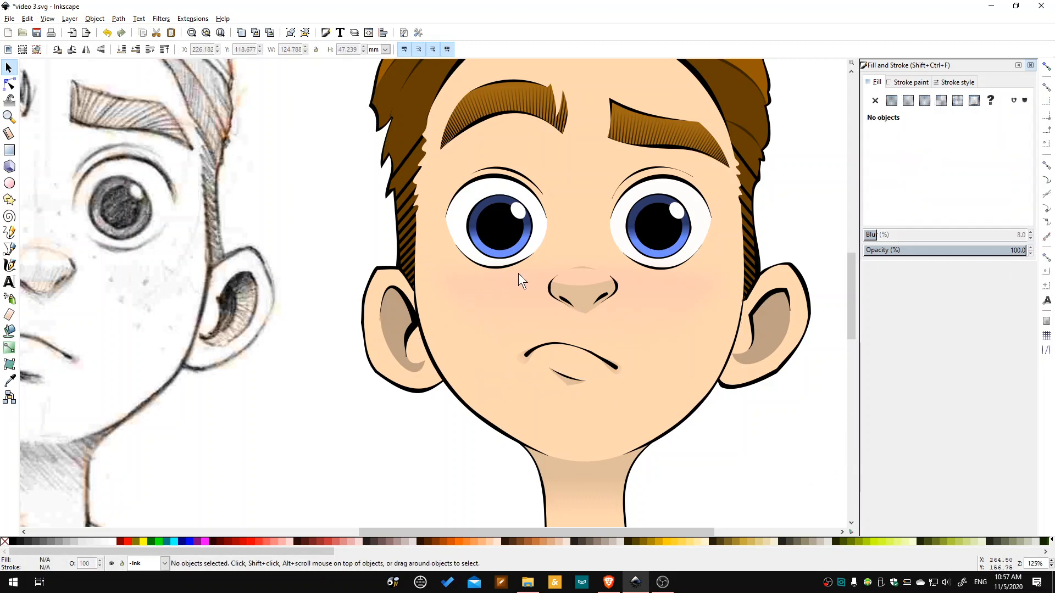
Reduce the blush shape's opacity to about 80%.
{"action": "scroll", "coordinate": [477, 278], "scroll_direction": "up", "scroll_amount": 2}
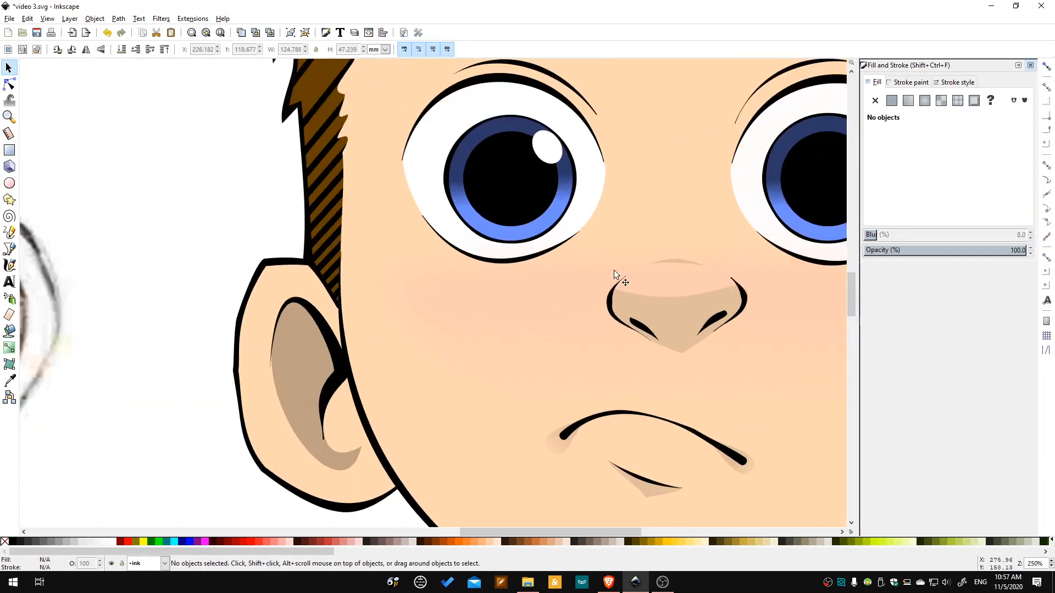
{"action": "left_click_drag", "start_coordinate": [599, 531], "coordinate": [650, 523]}
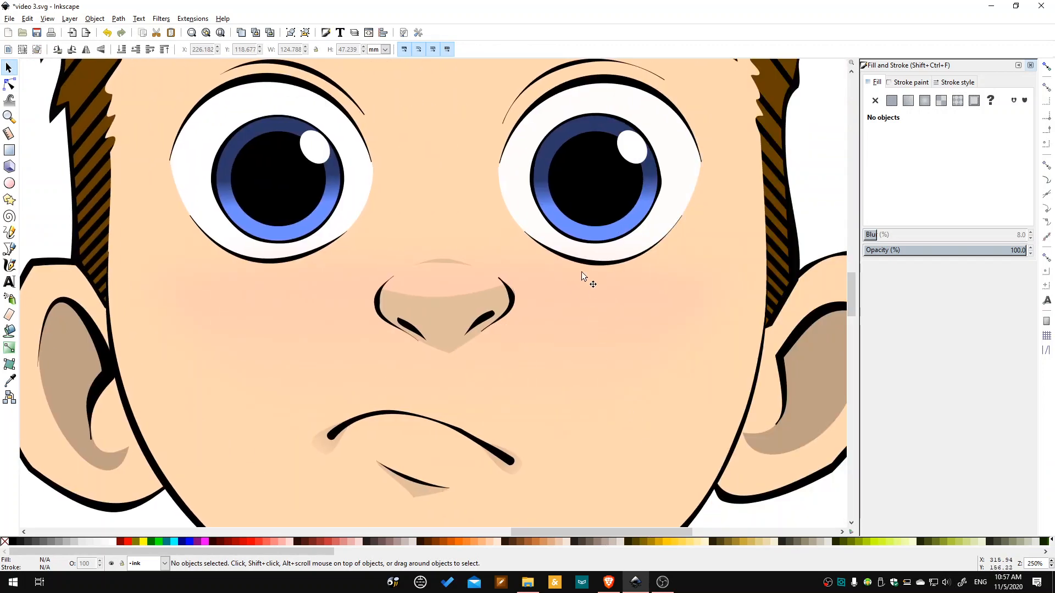
{"action": "left_click", "coordinate": [585, 283]}
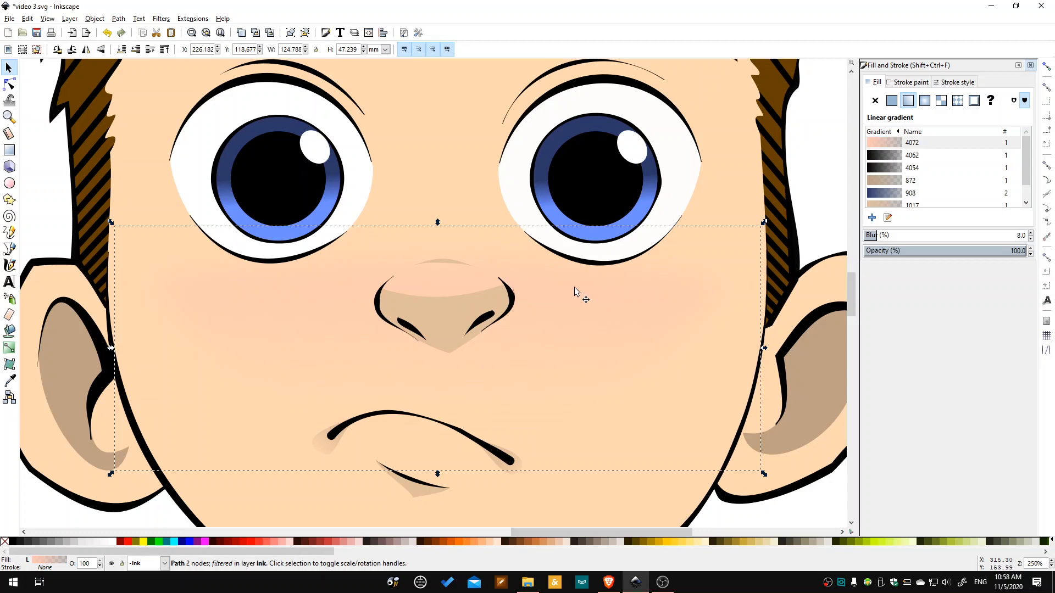
{"action": "scroll", "coordinate": [577, 299], "scroll_direction": "down", "scroll_amount": 3, "text": "ctrl"}
{"action": "scroll", "coordinate": [632, 418], "scroll_direction": "down", "scroll_amount": 1, "text": "ctrl"}
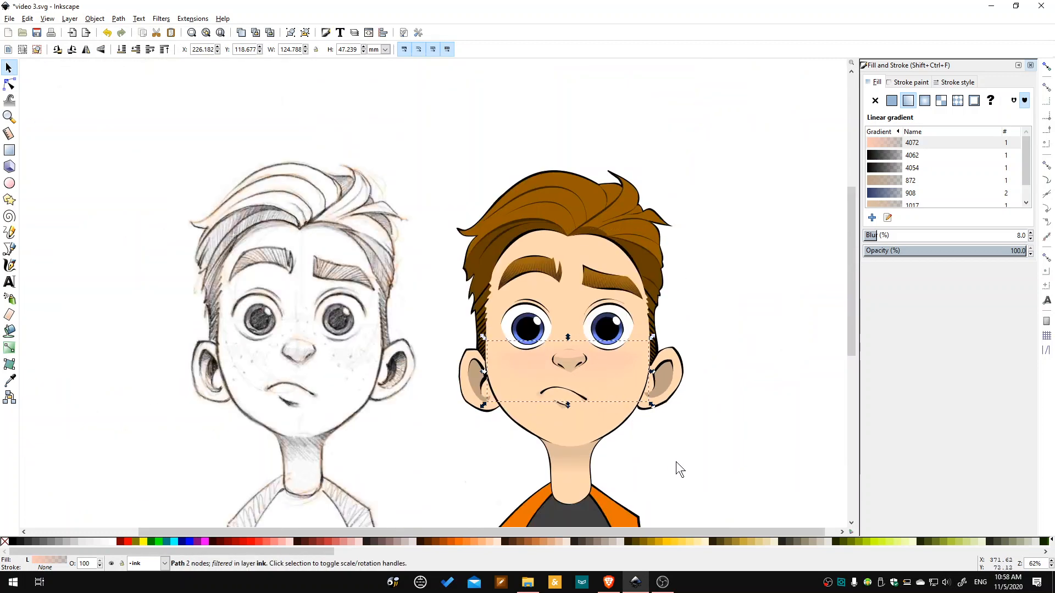
{"action": "left_click", "coordinate": [668, 449]}
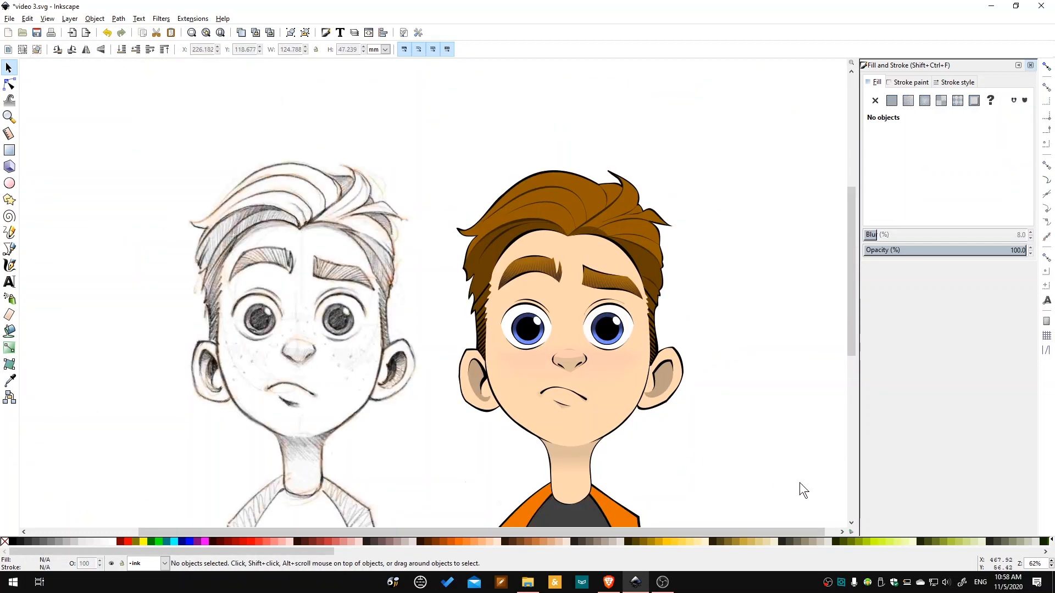
{"action": "left_click", "coordinate": [613, 371]}
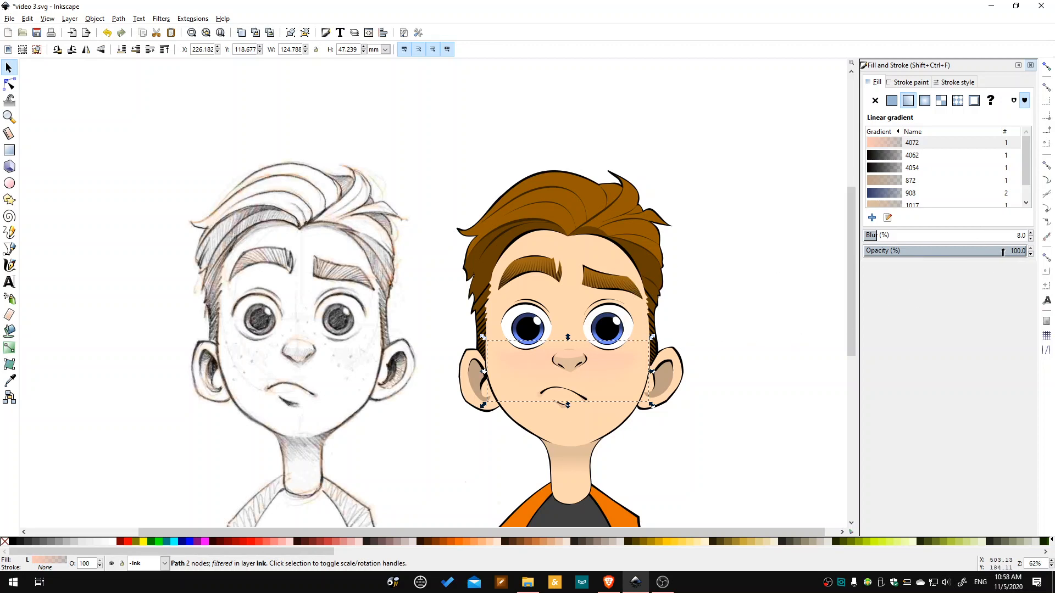
{"action": "mouse_move", "coordinate": [1002, 252]}
{"action": "left_mouse_down"}
{"action": "mouse_move", "coordinate": [957, 252]}
{"action": "mouse_move", "coordinate": [998, 251]}
{"action": "mouse_move", "coordinate": [980, 252]}
{"action": "left_mouse_up"}
{"action": "left_click", "coordinate": [766, 351]}
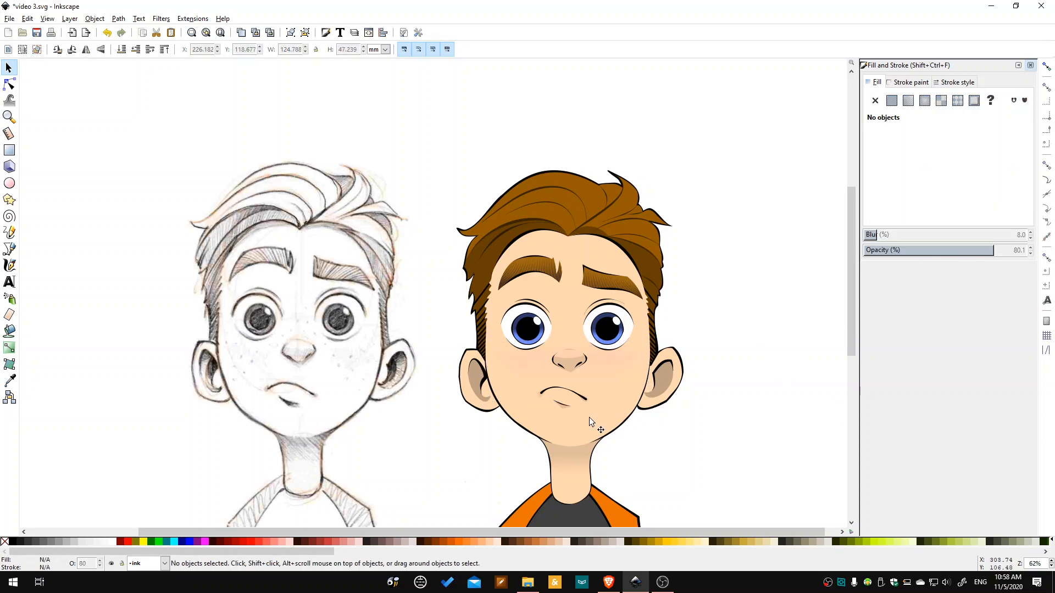
Duplicate the lower eyelid line of the coloured character's left-hand eye and place a slightly smaller copy just above it.
{"action": "scroll", "coordinate": [611, 392], "scroll_direction": "up", "scroll_amount": 1}
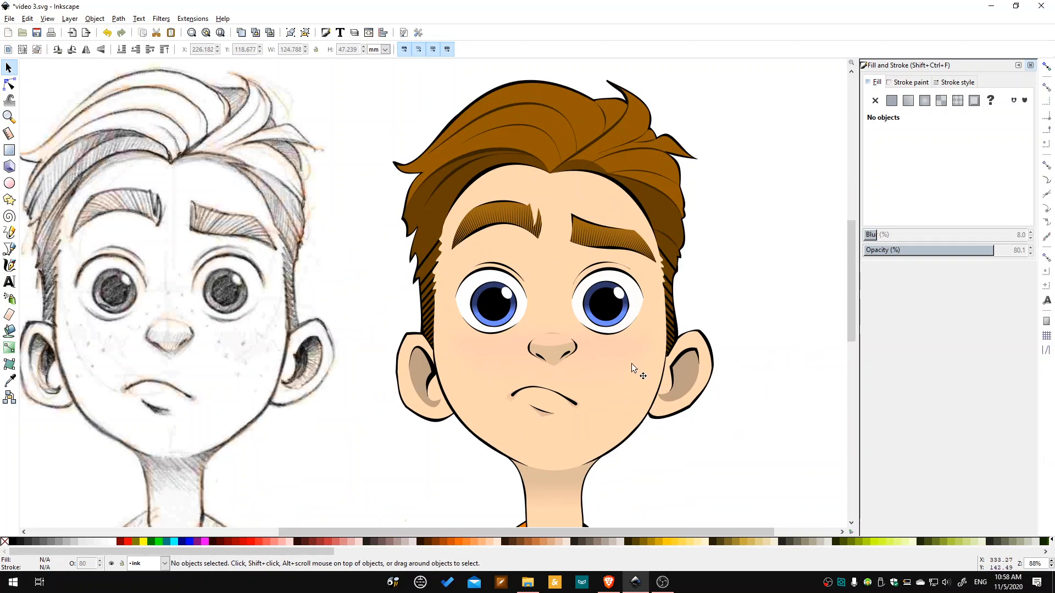
{"action": "scroll", "coordinate": [631, 364], "scroll_direction": "down", "scroll_amount": 2}
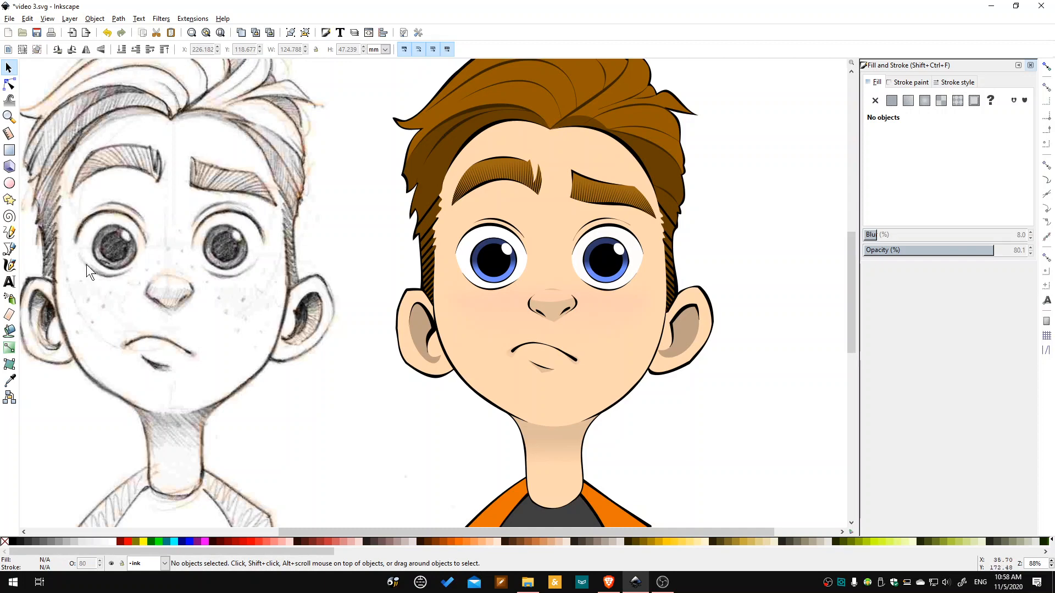
{"action": "scroll", "coordinate": [94, 269], "scroll_direction": "up", "scroll_amount": 2, "text": "ctrl"}
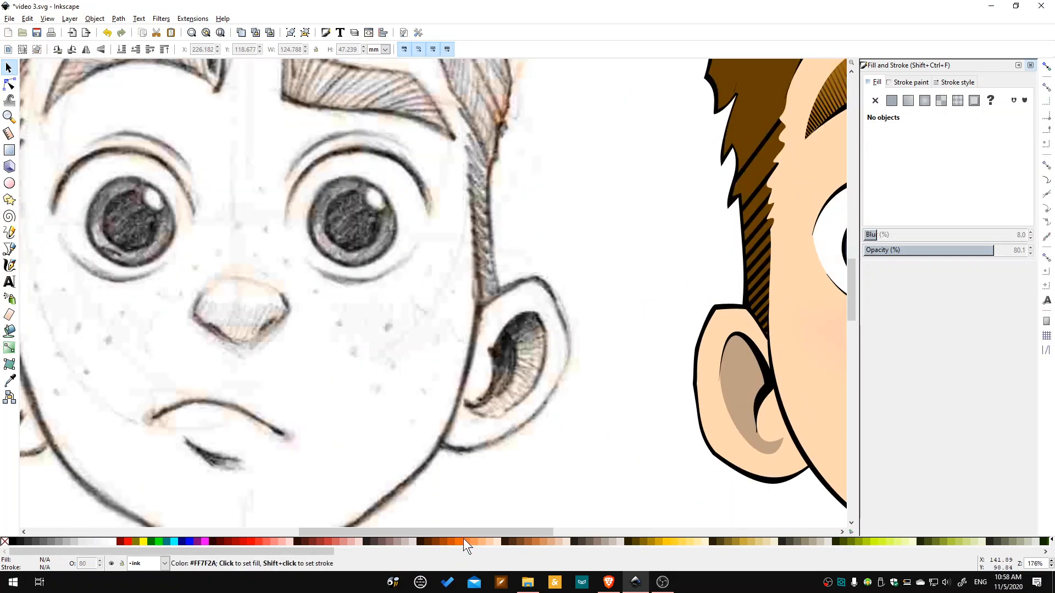
{"action": "left_click_drag", "start_coordinate": [467, 532], "coordinate": [647, 539]}
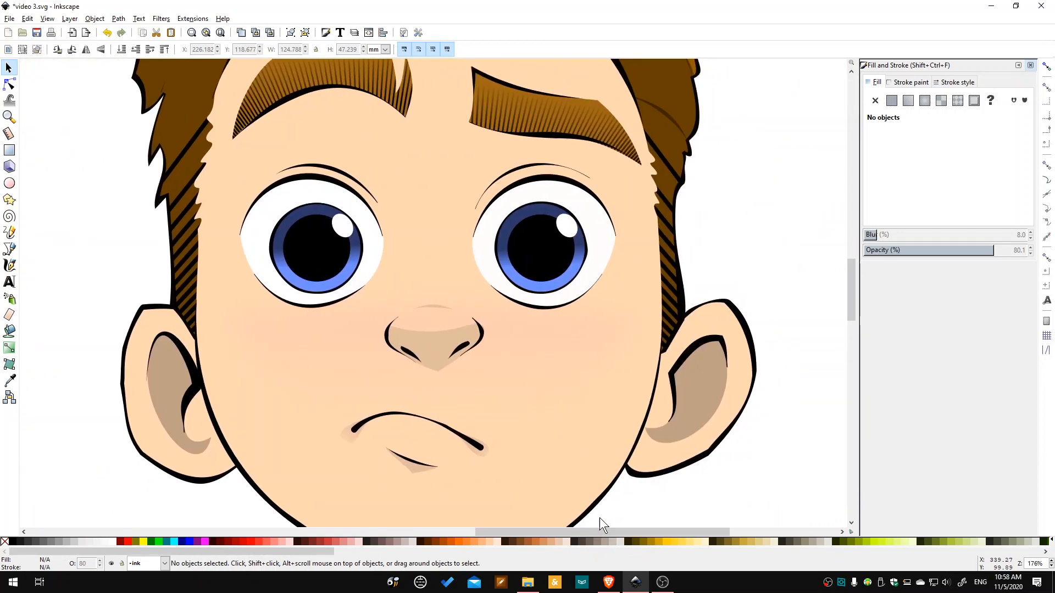
{"action": "left_click", "coordinate": [314, 306]}
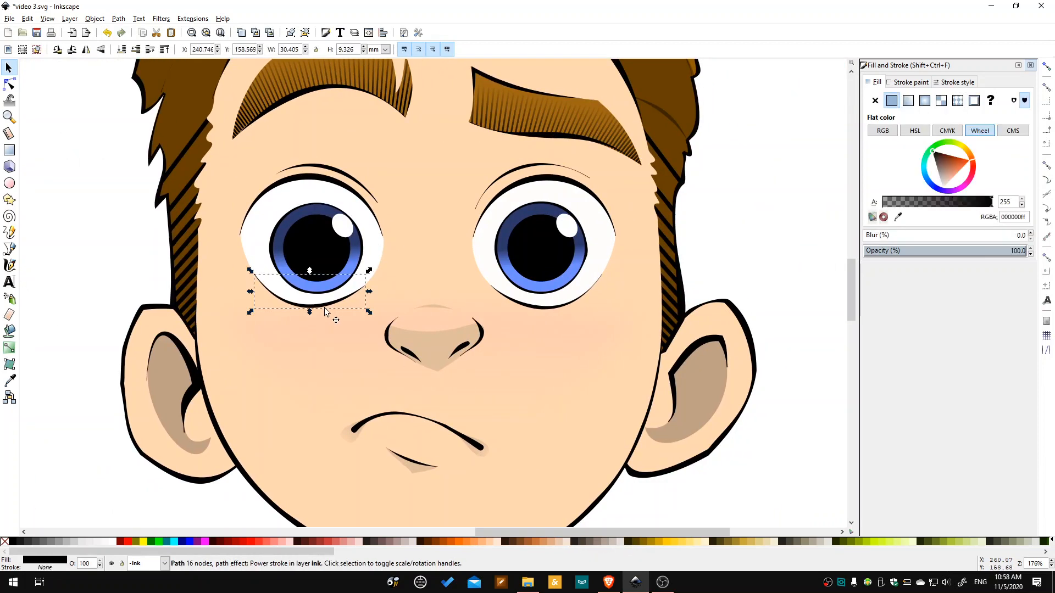
{"action": "right_click", "coordinate": [325, 308]}
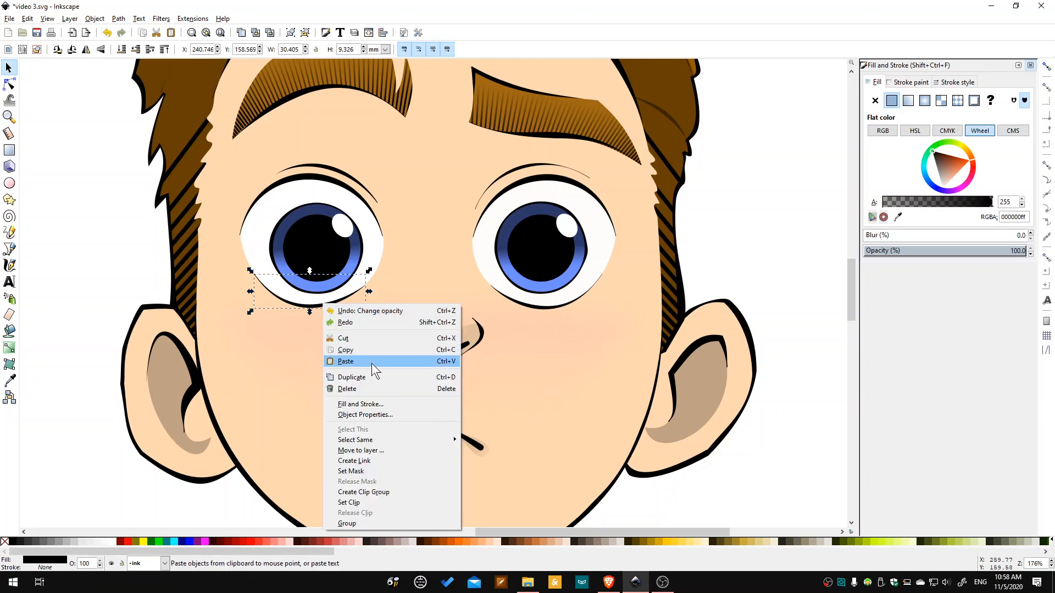
{"action": "left_click", "coordinate": [364, 375]}
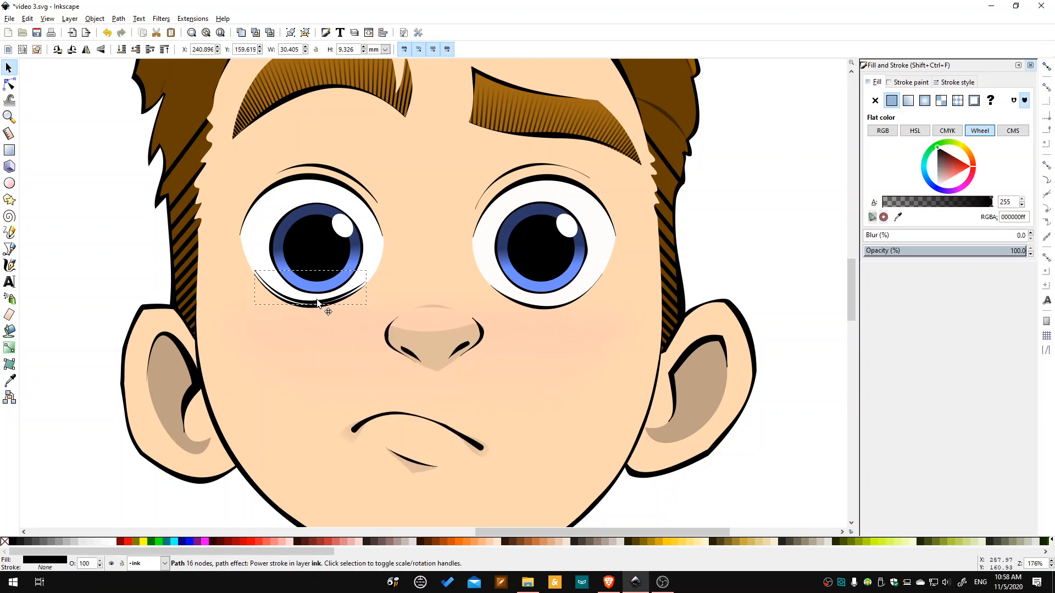
{"action": "left_click_drag", "start_coordinate": [368, 271], "coordinate": [329, 303]}
Reshape the copied eyelid line by adjusting its end nodes and curve handles so it follows the inside of the original lower lid line.
{"action": "left_click", "coordinate": [9, 84]}
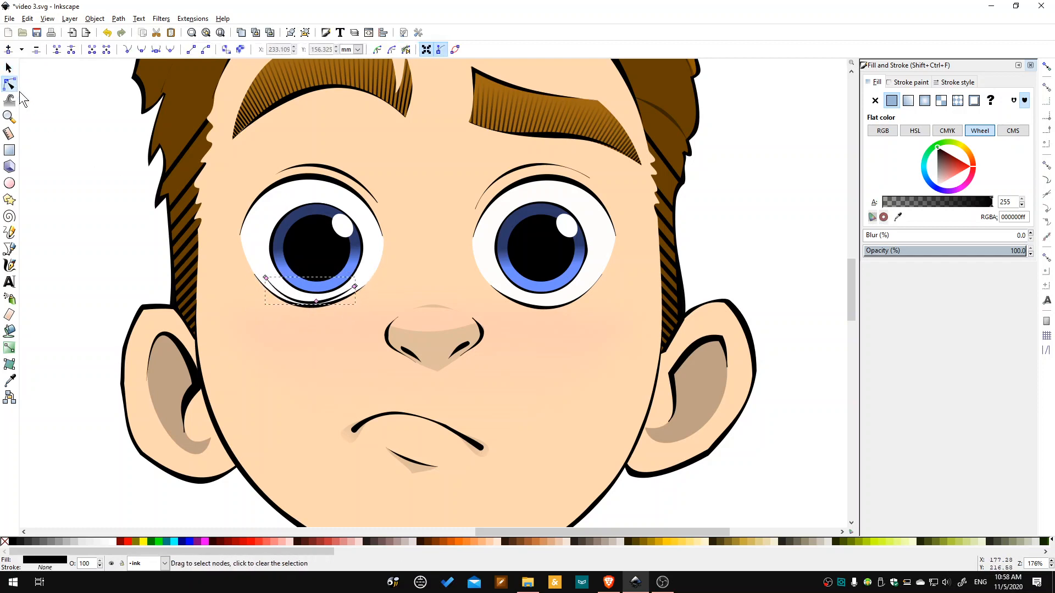
{"action": "scroll", "coordinate": [327, 293], "scroll_direction": "up", "scroll_amount": 3, "text": "ctrl"}
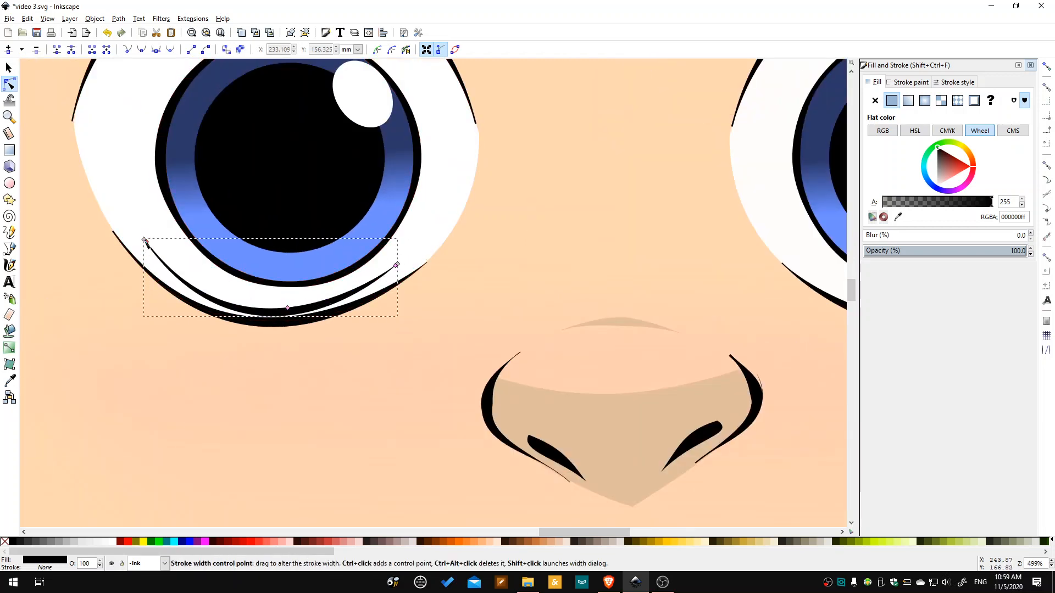
{"action": "left_click_drag", "start_coordinate": [145, 241], "coordinate": [140, 245]}
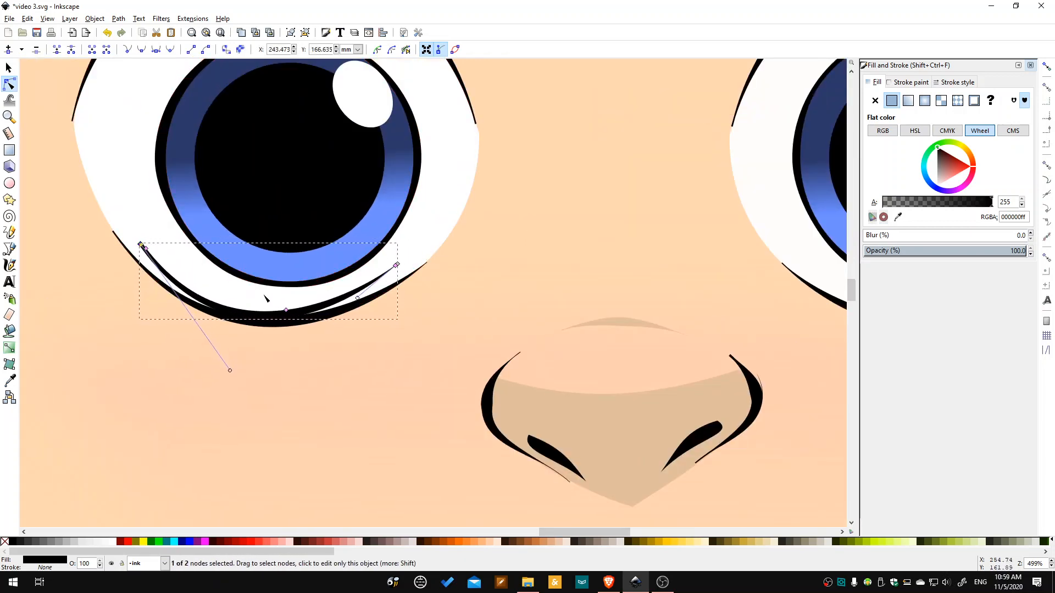
{"action": "key", "text": "Escape"}
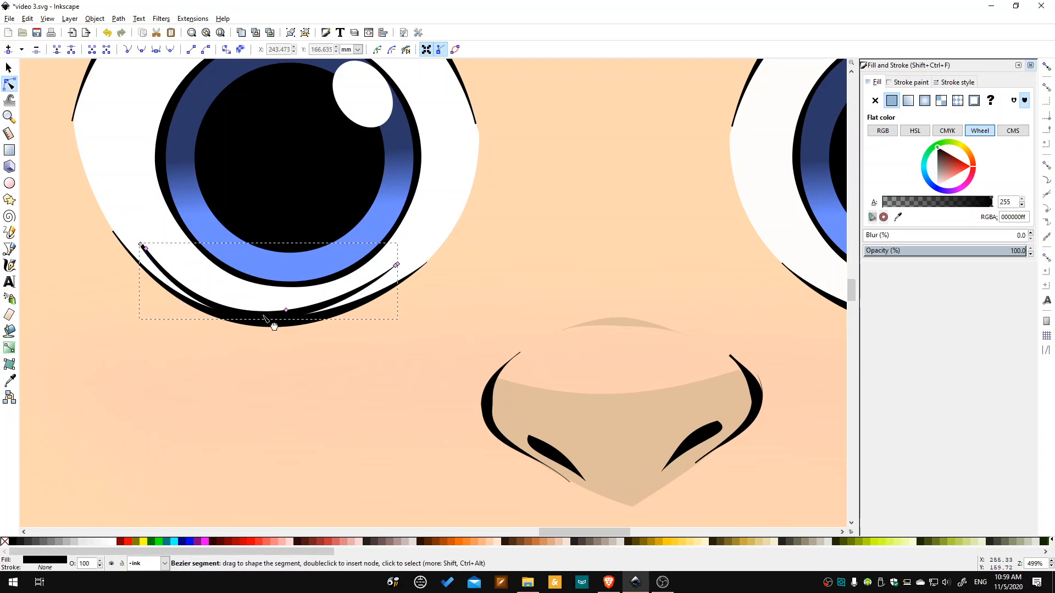
{"action": "left_click_drag", "start_coordinate": [264, 315], "coordinate": [280, 313]}
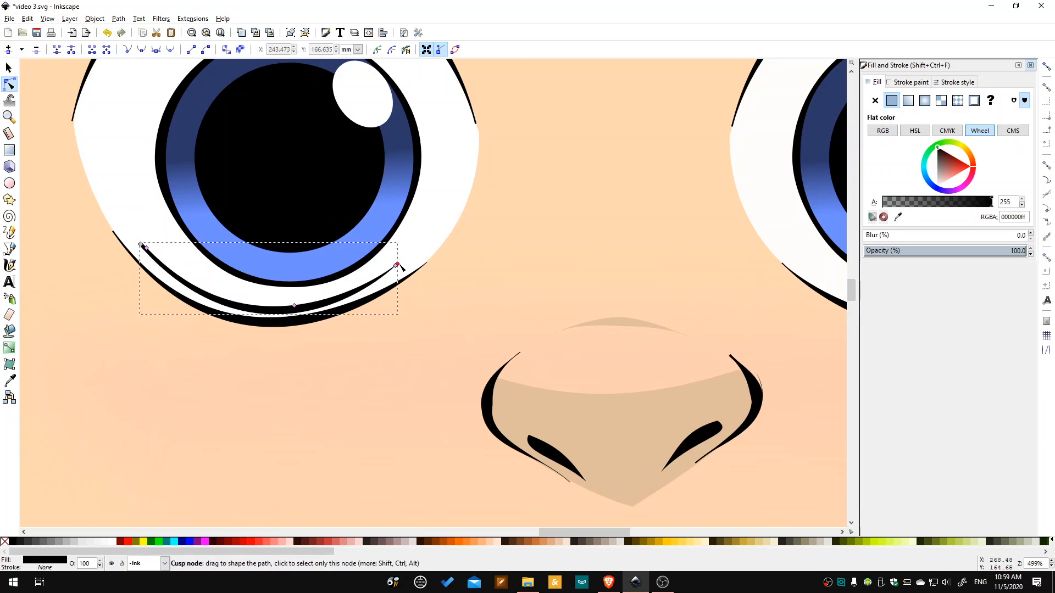
{"action": "left_click_drag", "start_coordinate": [397, 266], "coordinate": [419, 265]}
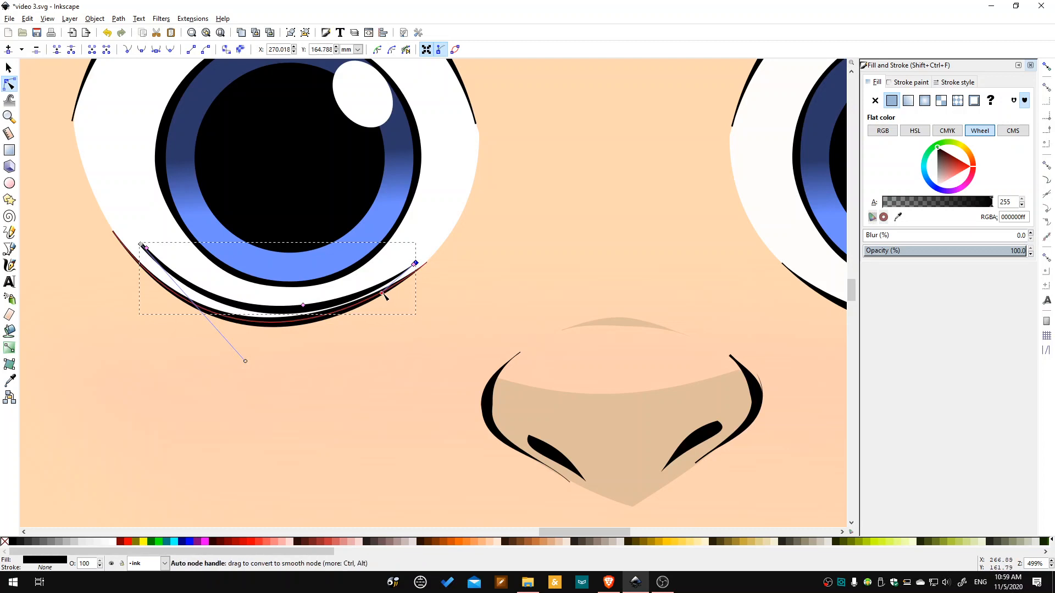
{"action": "left_click_drag", "start_coordinate": [382, 293], "coordinate": [371, 294]}
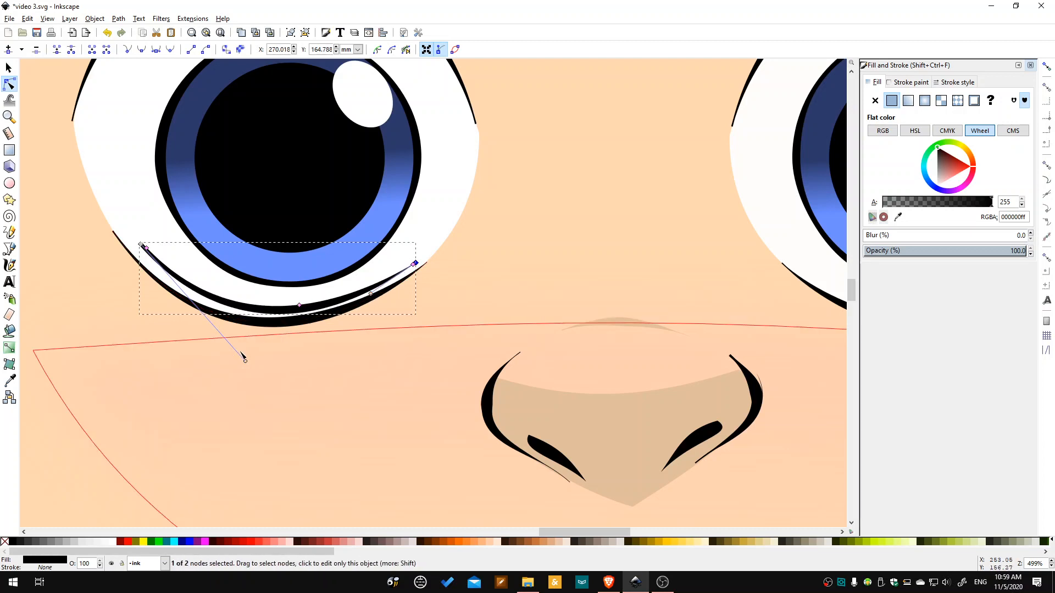
{"action": "left_click_drag", "start_coordinate": [142, 246], "coordinate": [137, 249]}
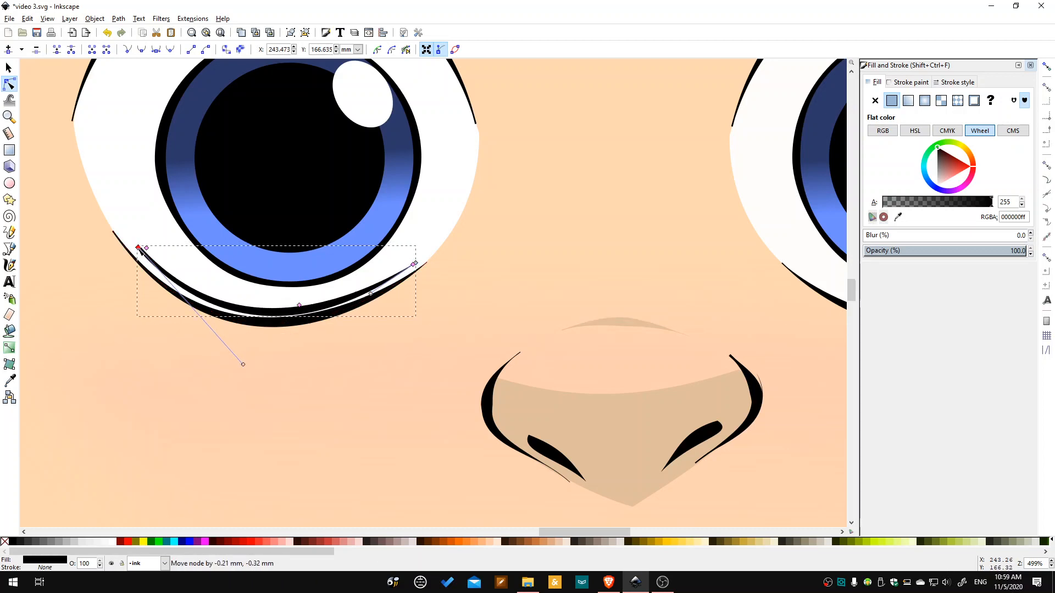
{"action": "left_click_drag", "start_coordinate": [242, 365], "coordinate": [240, 356]}
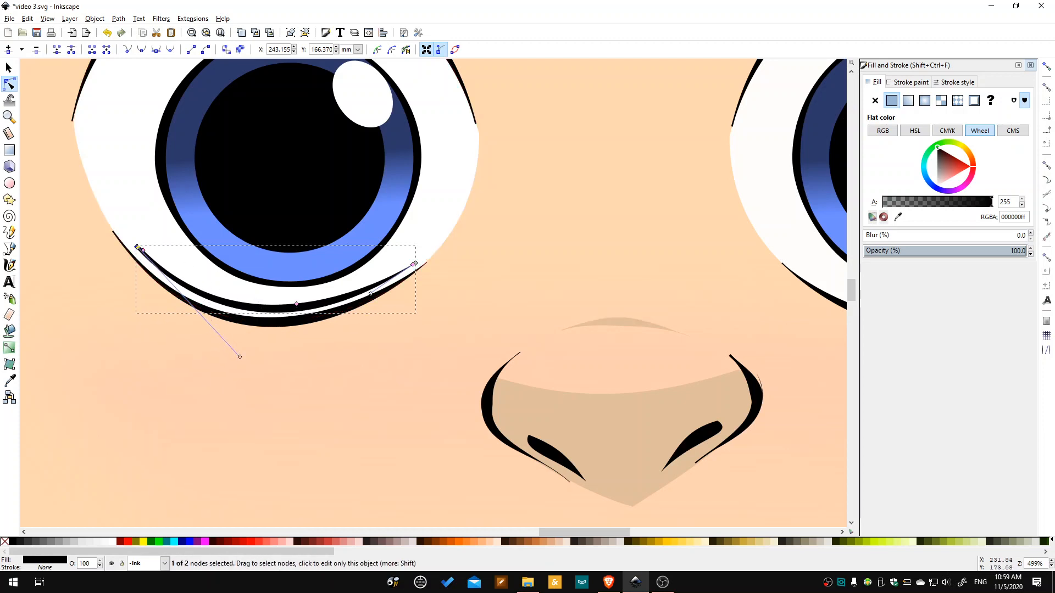
Nudge the copied lower eyelid line slightly and convert it from a power-stroke object to a plain path.
{"action": "left_click", "coordinate": [9, 67]}
{"action": "left_click_drag", "start_coordinate": [261, 311], "coordinate": [258, 311]}
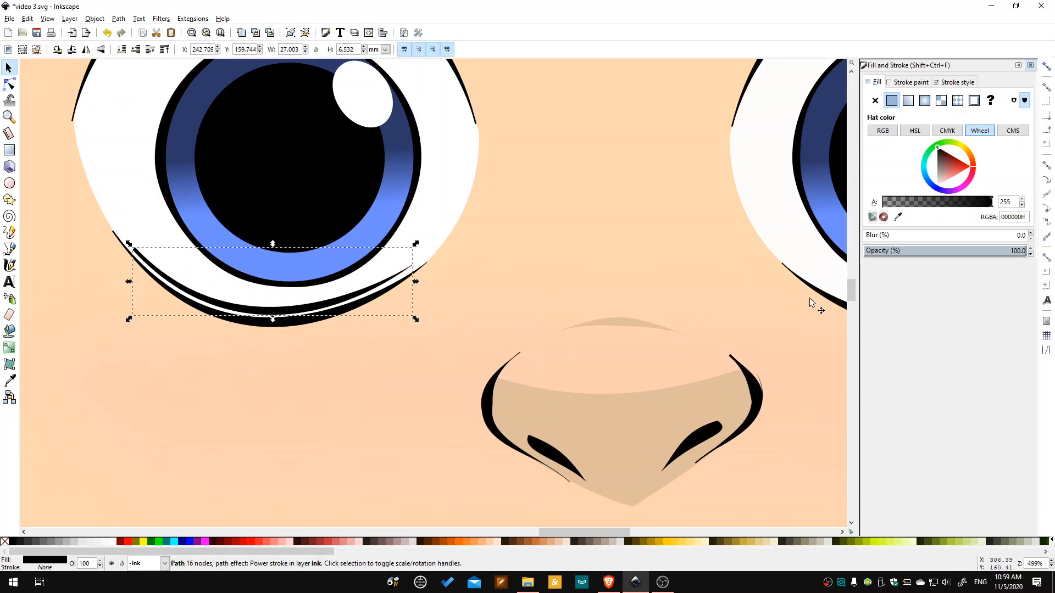
{"action": "left_click", "coordinate": [118, 18]}
{"action": "left_click", "coordinate": [146, 34]}
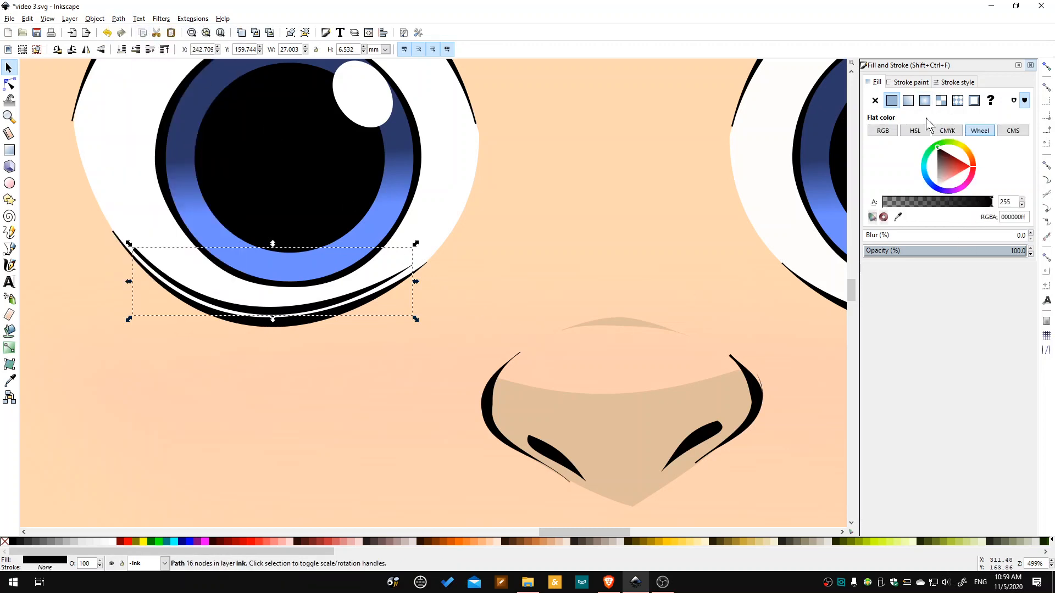
Soften the copied lower eyelid line with an 8% blur.
{"action": "left_click", "coordinate": [1030, 233]}
{"action": "left_click", "coordinate": [1031, 232]}
{"action": "left_click", "coordinate": [1030, 234]}
{"action": "left_click", "coordinate": [1031, 233]}
{"action": "left_click", "coordinate": [1031, 234]}
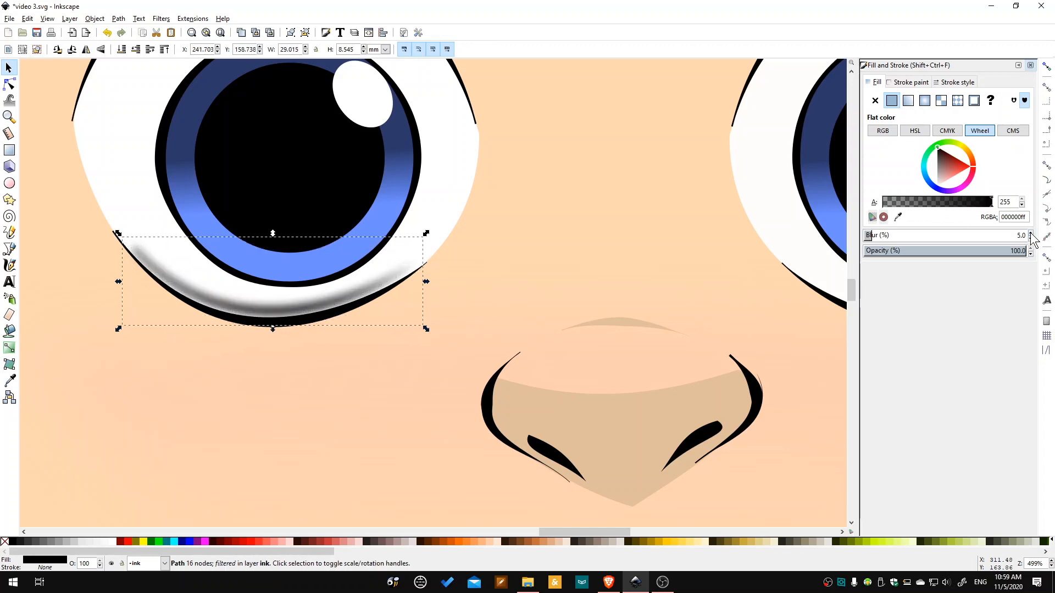
{"action": "left_click", "coordinate": [1030, 233]}
{"action": "left_click", "coordinate": [1030, 233]}
{"action": "left_click", "coordinate": [1031, 233]}
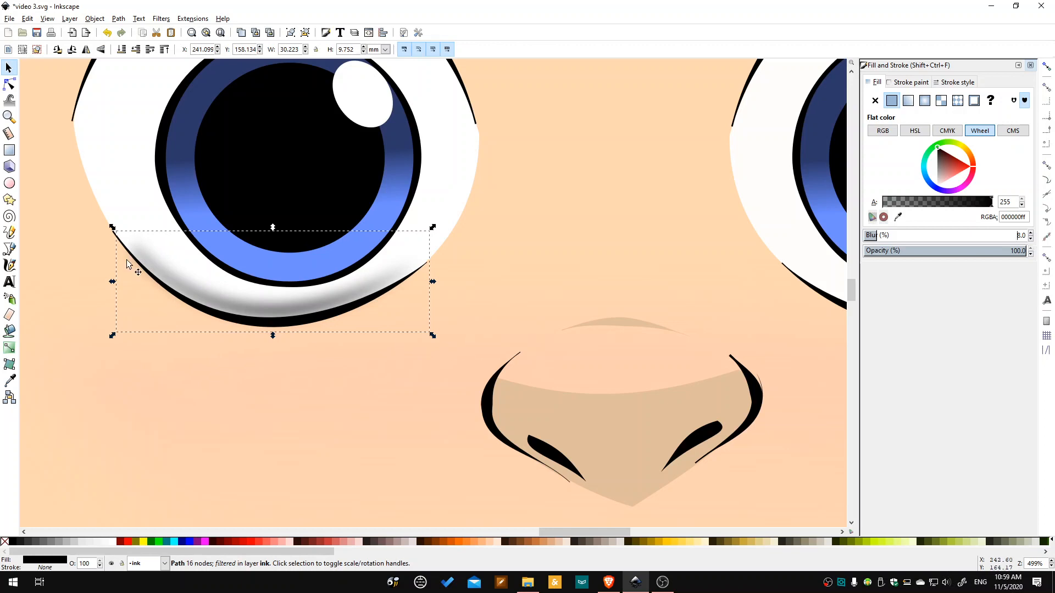
Move the blurred shadow down against the lower eyelid line and widen it slightly to span the lid.
{"action": "left_click_drag", "start_coordinate": [285, 308], "coordinate": [290, 313]}
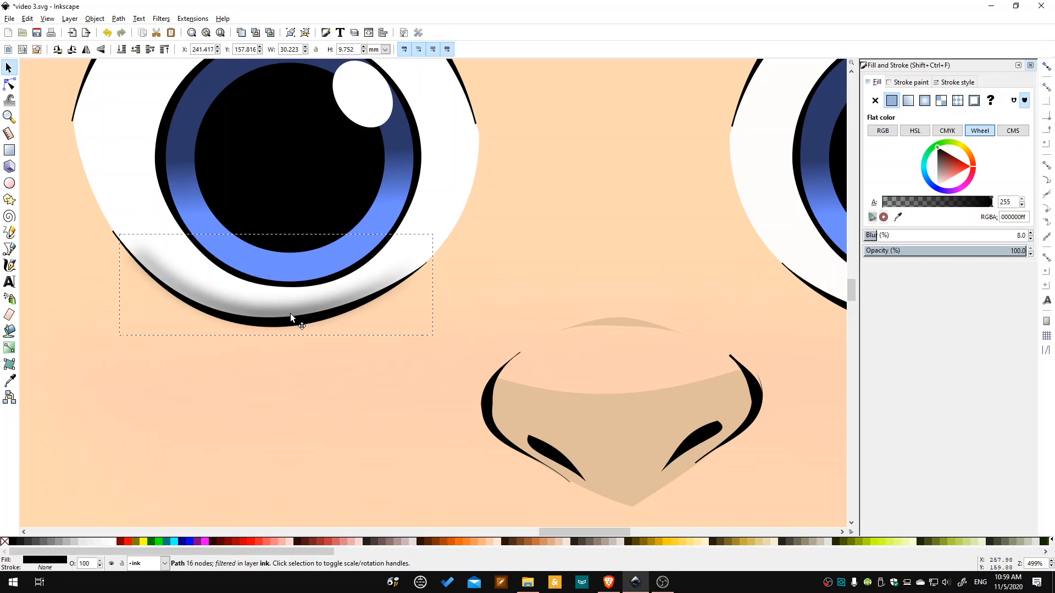
{"action": "left_click_drag", "start_coordinate": [435, 286], "coordinate": [441, 285]}
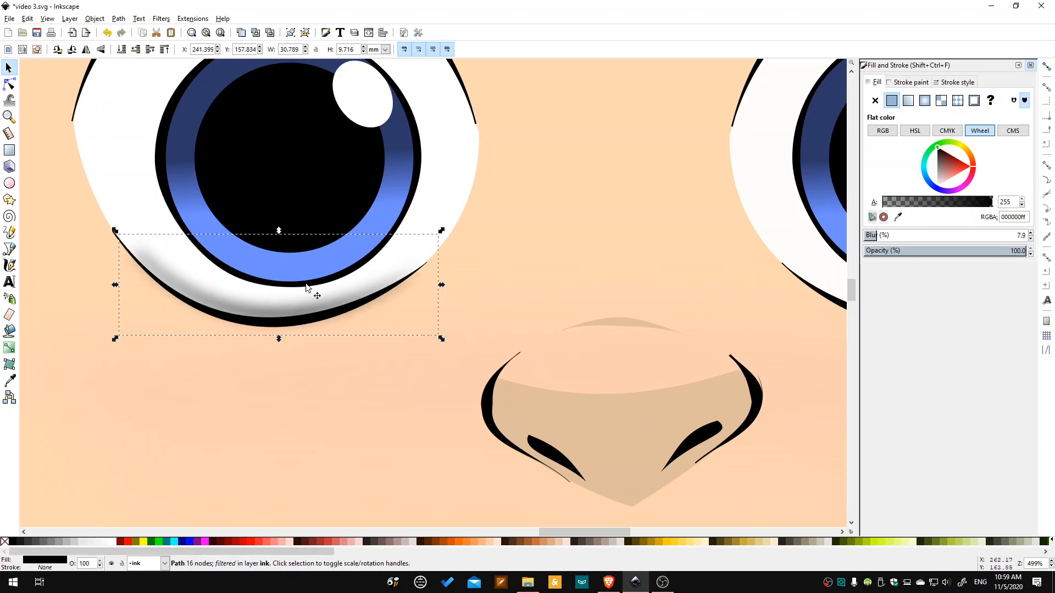
{"action": "left_click_drag", "start_coordinate": [116, 284], "coordinate": [116, 284]}
Lower the fill alpha of the lower eyelid shadow to 94 and deselect it.
{"action": "left_click", "coordinate": [984, 251]}
{"action": "left_click_drag", "start_coordinate": [995, 252], "coordinate": [1049, 250]}
{"action": "left_click_drag", "start_coordinate": [945, 201], "coordinate": [924, 201]}
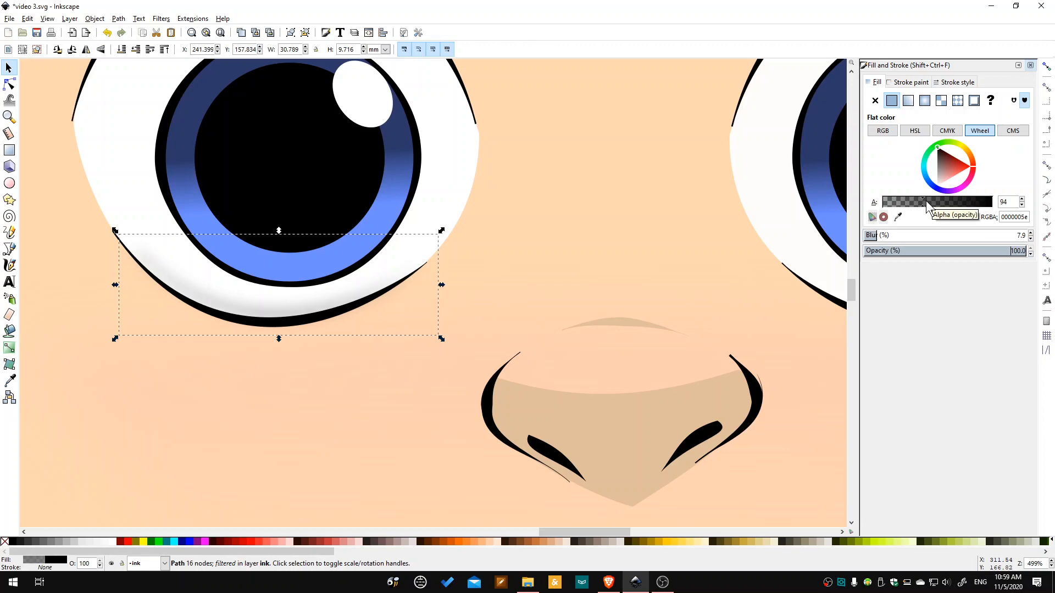
{"action": "left_click", "coordinate": [353, 390]}
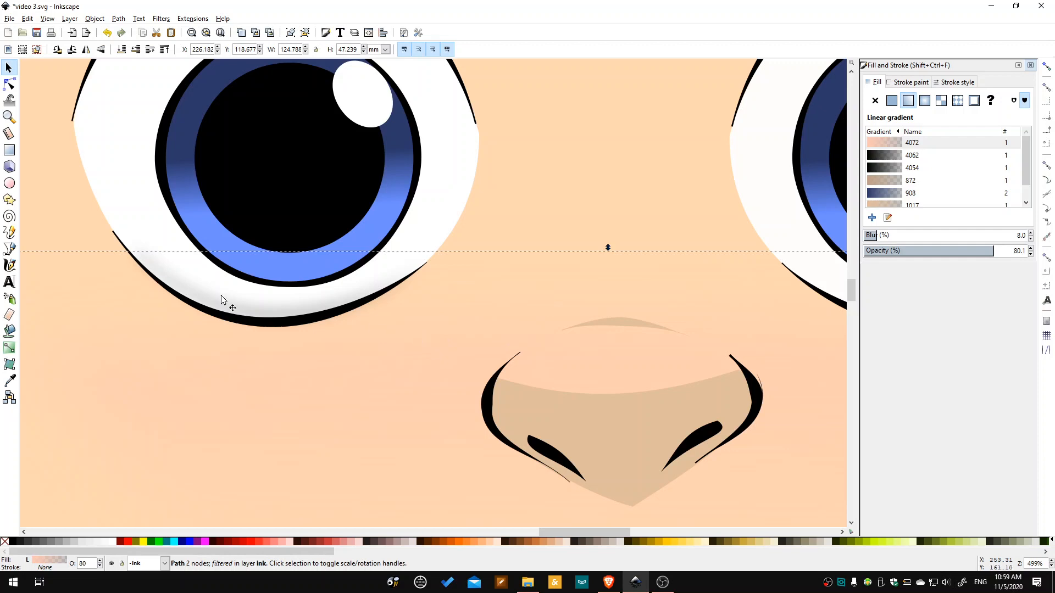
{"action": "scroll", "coordinate": [297, 317], "scroll_direction": "down", "scroll_amount": 3}
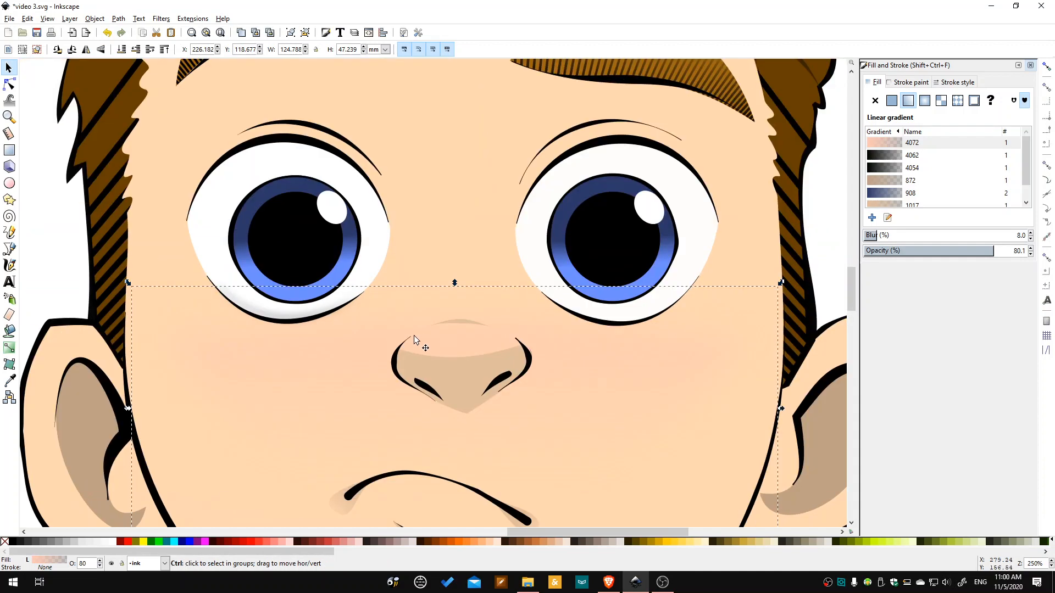
{"action": "left_click", "coordinate": [745, 269]}
{"action": "scroll", "coordinate": [764, 323], "scroll_direction": "down", "scroll_amount": 1}
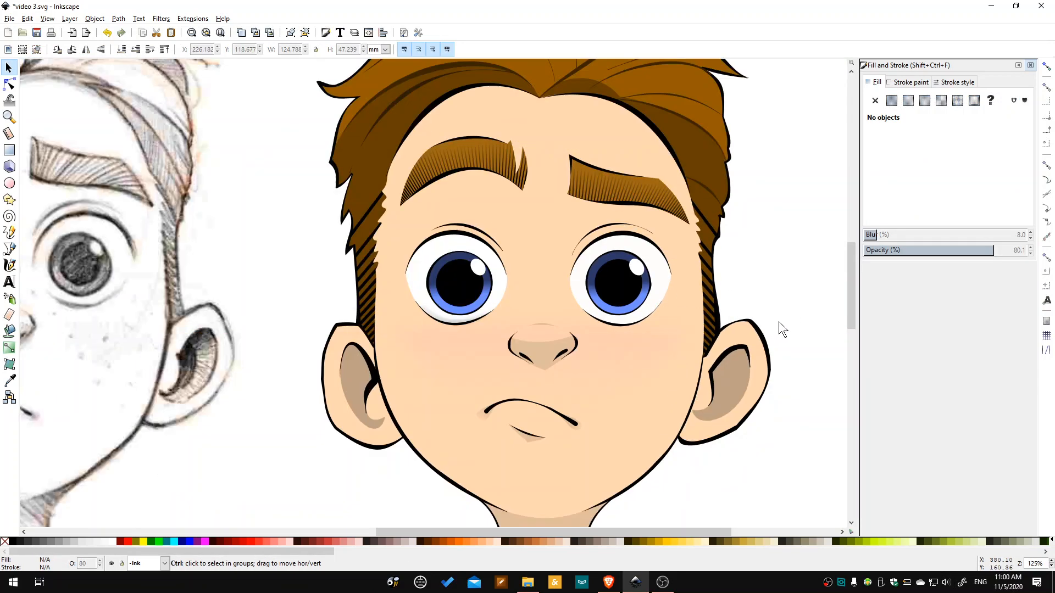
Duplicate the lower eyelid shadow, mirror it horizontally, and fit it inside the lower lid of the right-hand eye.
{"action": "scroll", "coordinate": [802, 307], "scroll_direction": "up", "scroll_amount": 2}
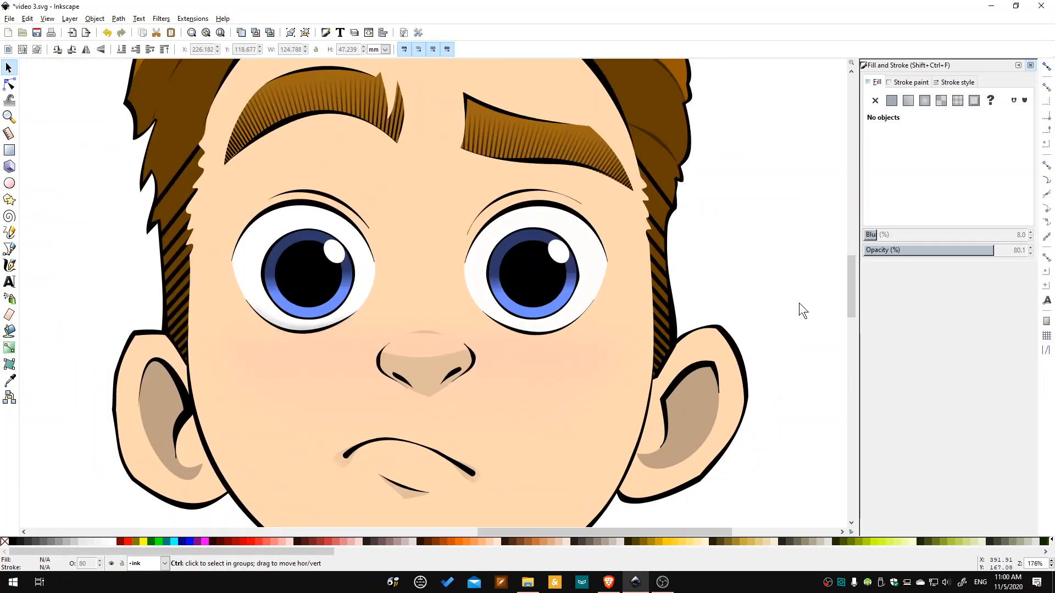
{"action": "left_click_drag", "start_coordinate": [570, 537], "coordinate": [545, 537]}
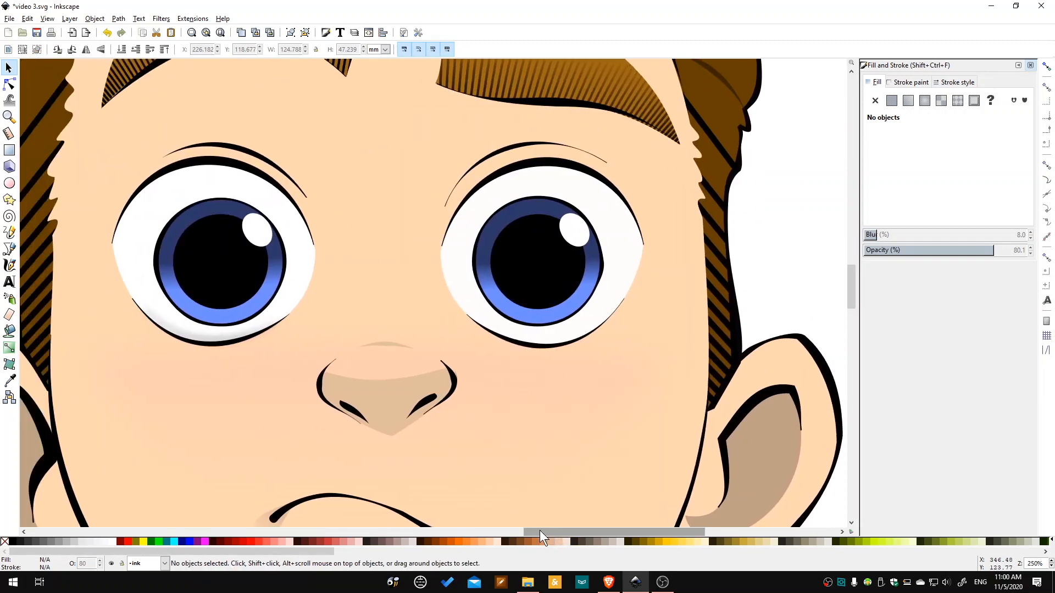
{"action": "left_click", "coordinate": [203, 342]}
{"action": "left_click", "coordinate": [210, 344]}
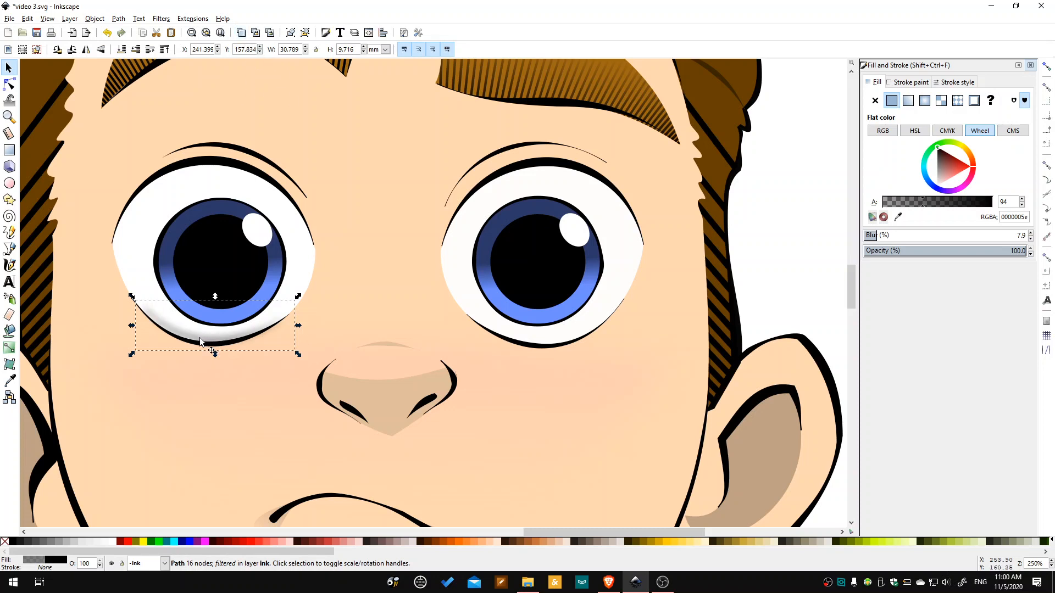
{"action": "left_click_drag", "start_coordinate": [208, 346], "coordinate": [464, 356]}
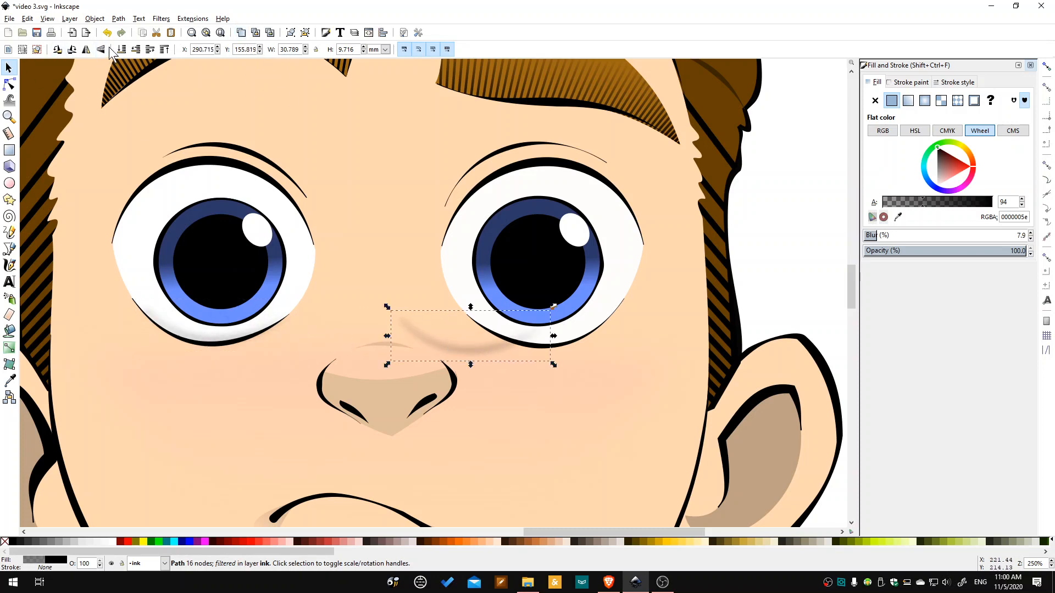
{"action": "left_click_drag", "start_coordinate": [491, 353], "coordinate": [557, 339]}
{"action": "left_click", "coordinate": [806, 296]}
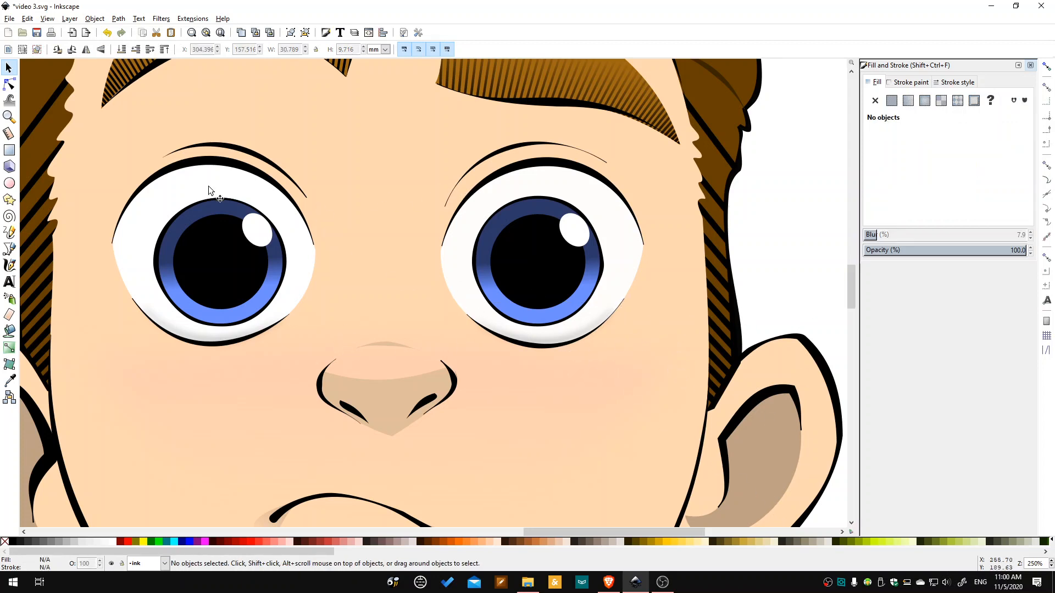
Draw a closed two-node shape under the left-hand eye's upper lid and bend its edges upward to follow the lid's arc.
{"action": "left_click", "coordinate": [249, 153]}
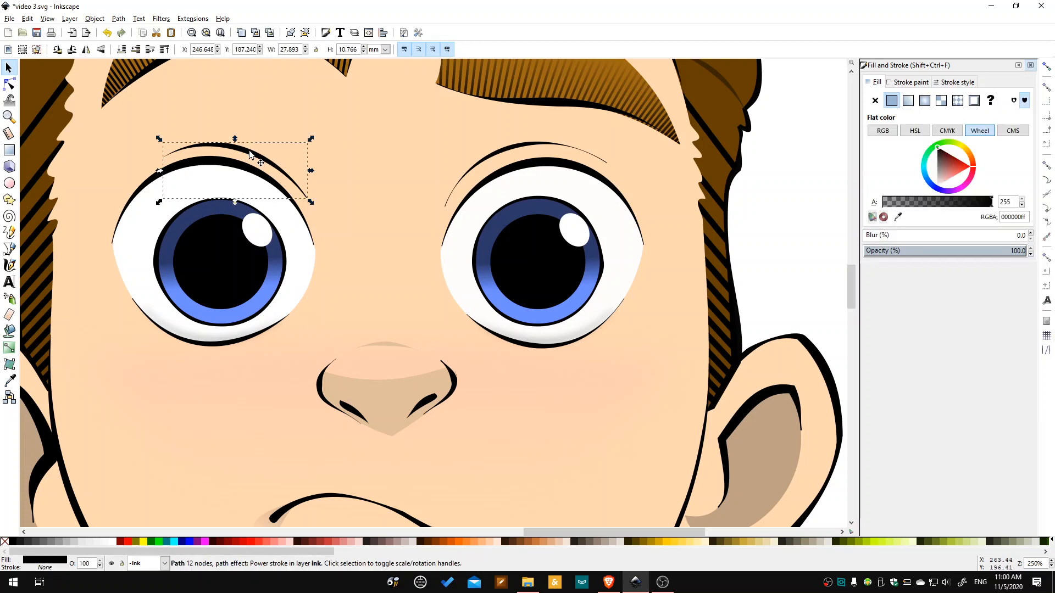
{"action": "scroll", "coordinate": [244, 183], "scroll_direction": "up", "scroll_amount": 1}
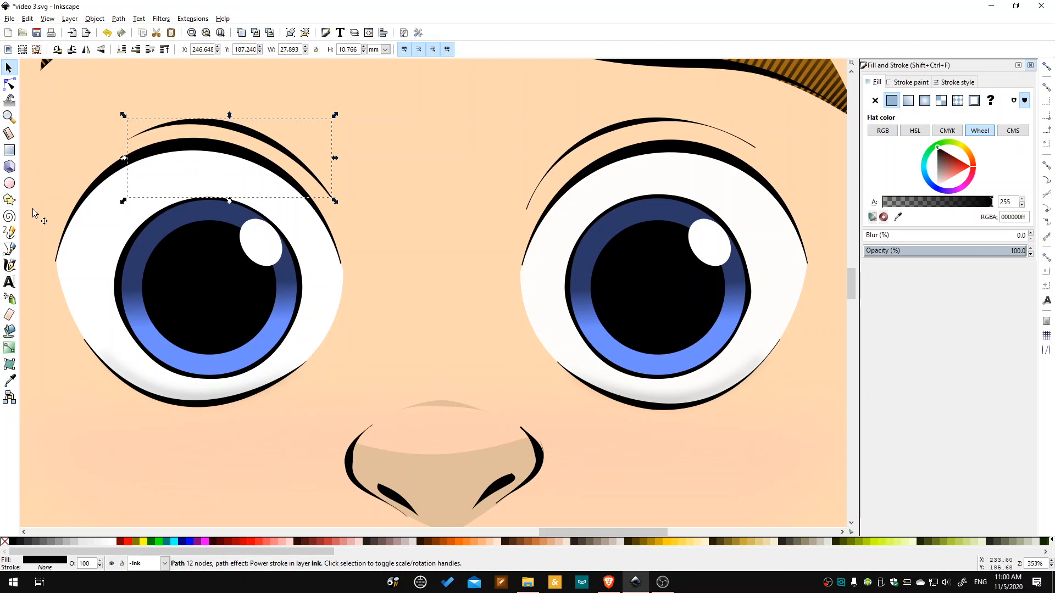
{"action": "left_click", "coordinate": [9, 249]}
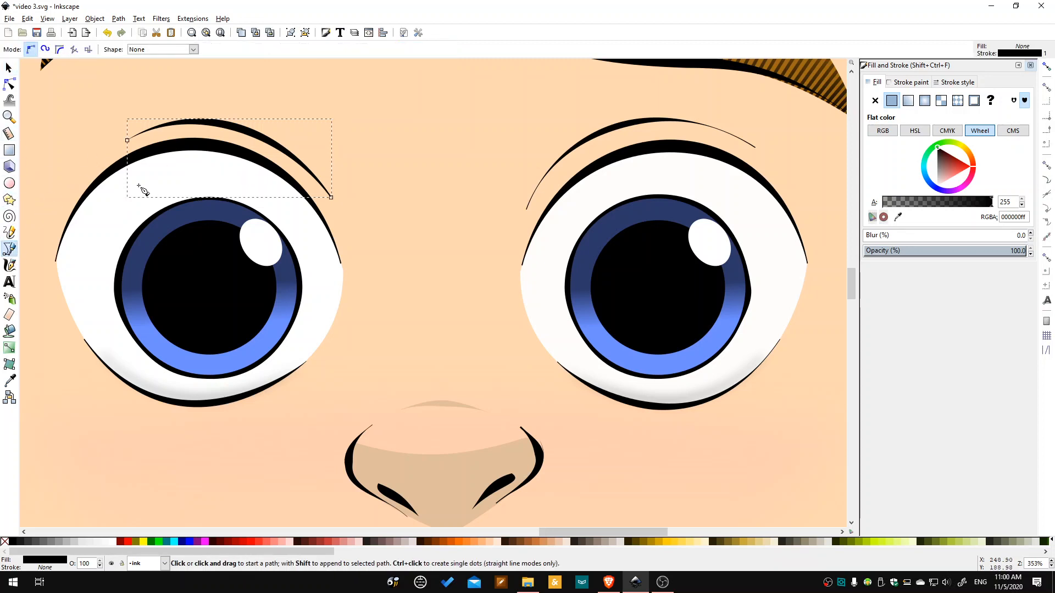
{"action": "left_click", "coordinate": [106, 177]}
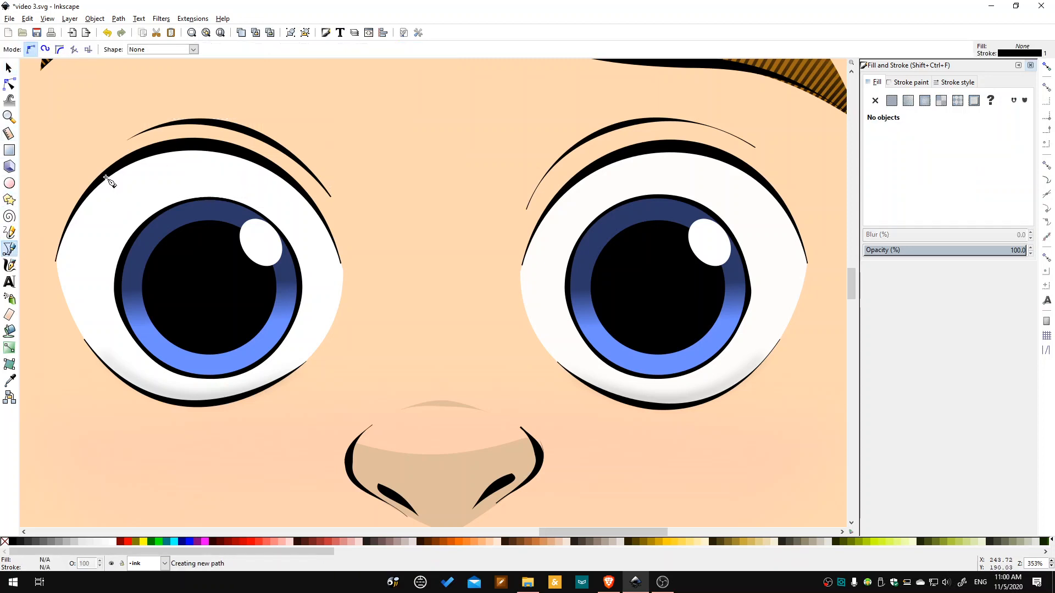
{"action": "left_click", "coordinate": [291, 183]}
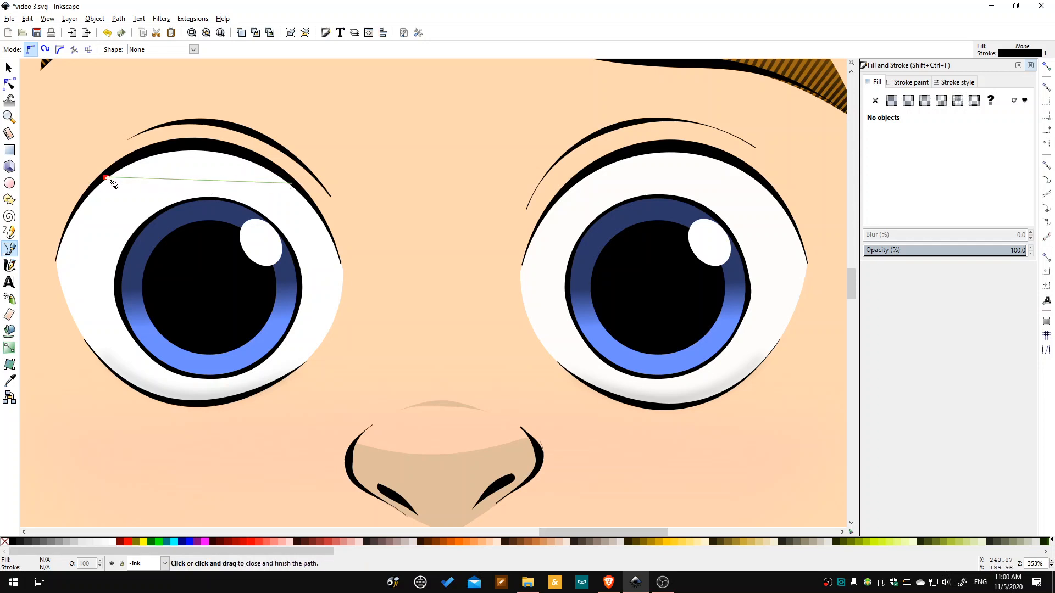
{"action": "left_click", "coordinate": [106, 177]}
{"action": "left_click", "coordinate": [9, 84]}
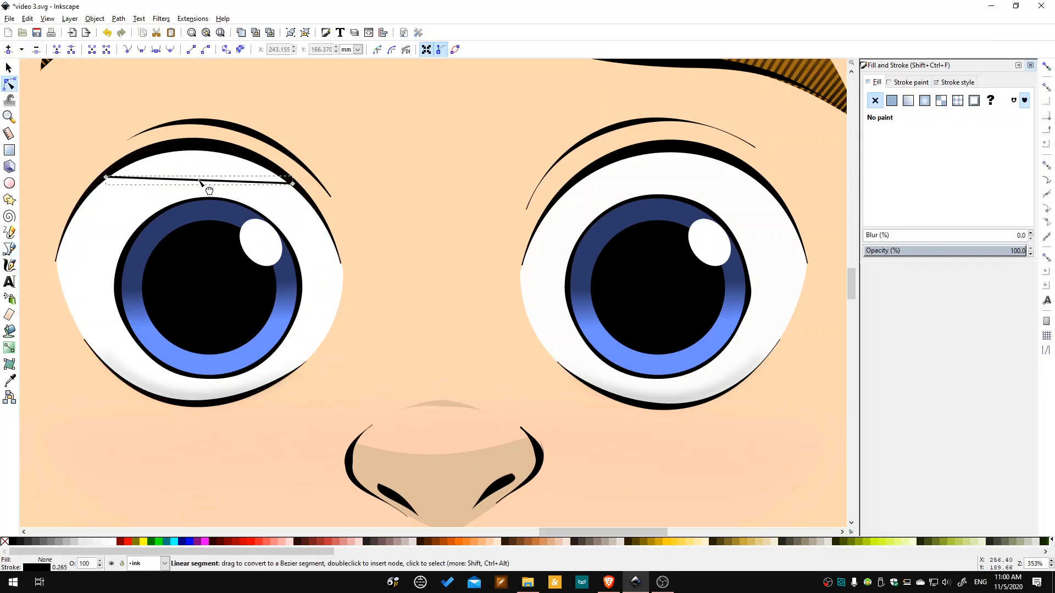
{"action": "mouse_move", "coordinate": [199, 180]}
{"action": "left_mouse_down"}
{"action": "mouse_move", "coordinate": [198, 149]}
{"action": "mouse_move", "coordinate": [208, 162]}
{"action": "left_mouse_up"}
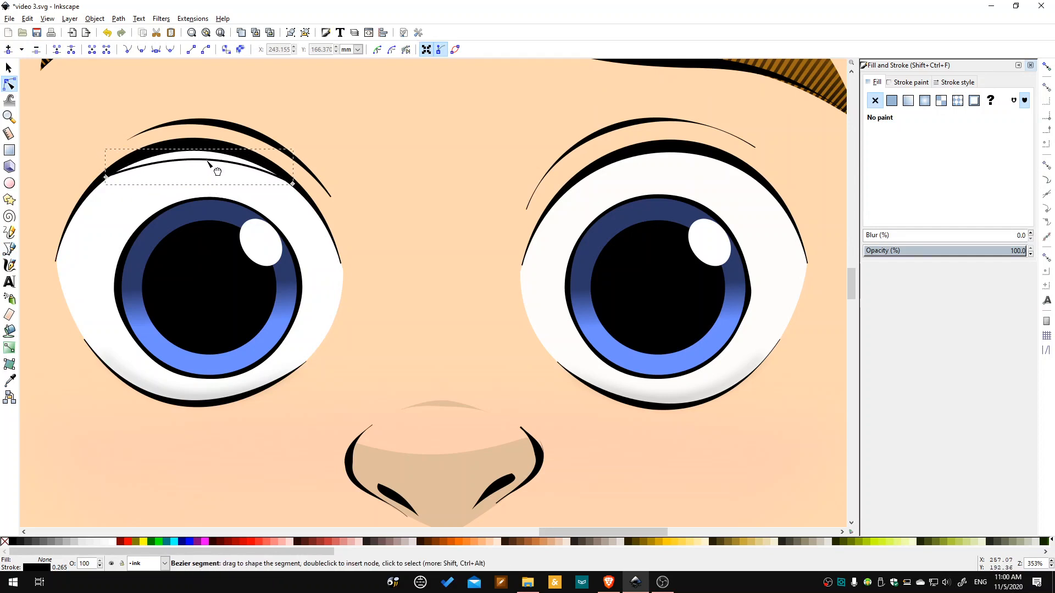
Give the upper lid shape a flat black fill and remove its stroke.
{"action": "left_click", "coordinate": [892, 100]}
{"action": "left_click", "coordinate": [910, 82]}
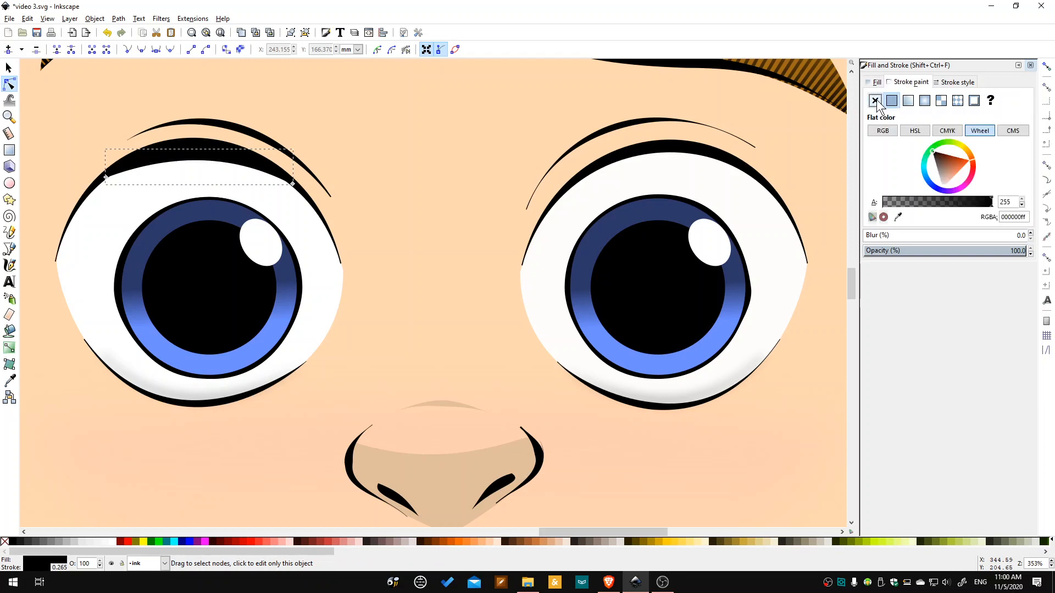
{"action": "left_click", "coordinate": [875, 101]}
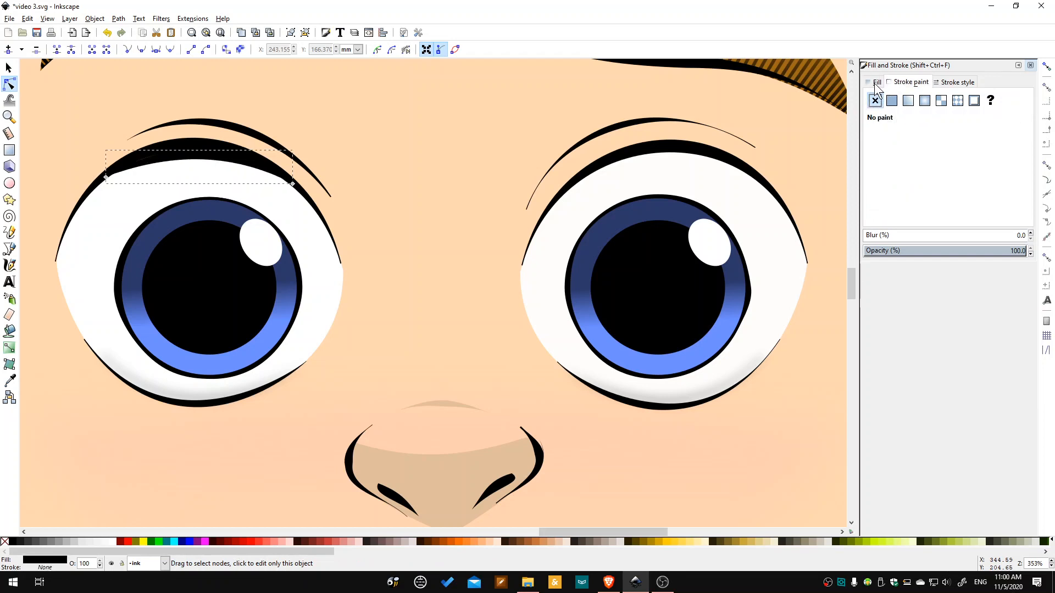
Soften the upper lid shadow with a 9% blur and lower its fill alpha to 83.
{"action": "left_click", "coordinate": [879, 87]}
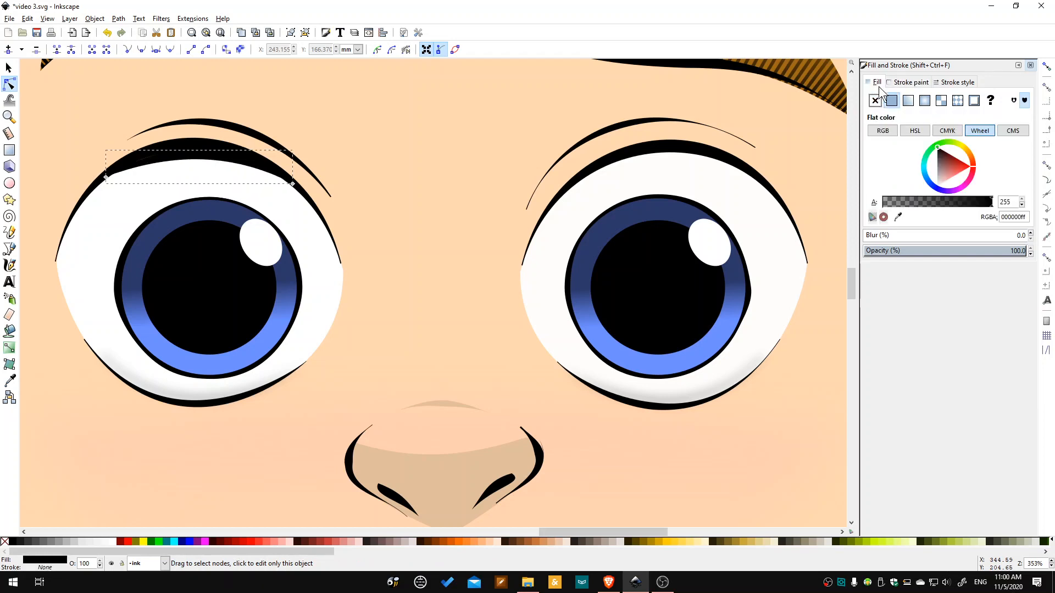
{"action": "left_click", "coordinate": [1031, 233]}
{"action": "left_click", "coordinate": [1031, 232]}
{"action": "left_click", "coordinate": [1031, 233]}
{"action": "left_click", "coordinate": [1032, 233]}
{"action": "left_click", "coordinate": [1032, 233]}
{"action": "left_click", "coordinate": [1031, 233]}
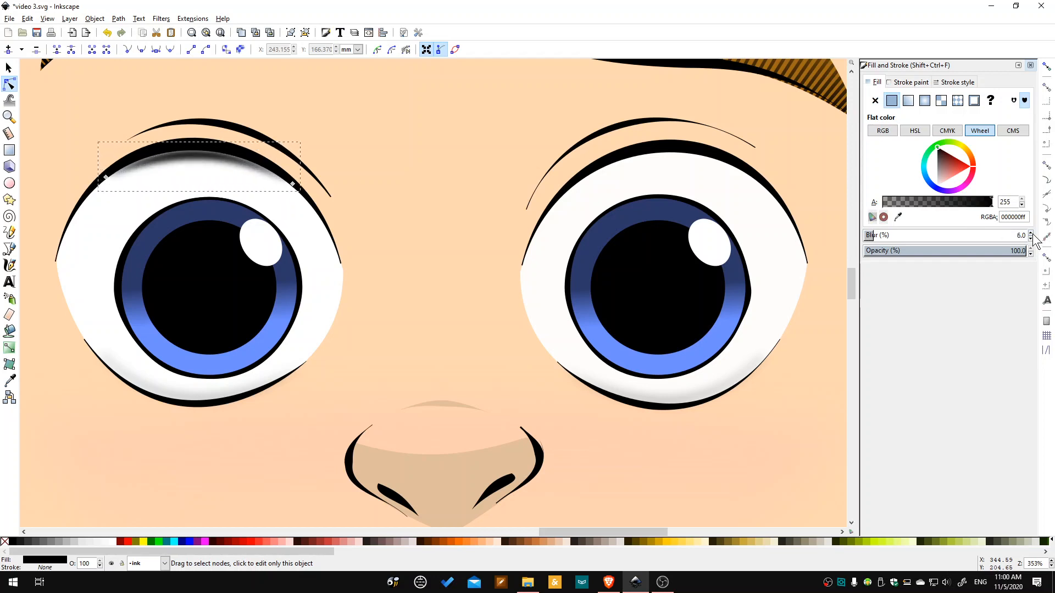
{"action": "left_click", "coordinate": [1031, 233]}
{"action": "left_click", "coordinate": [1031, 233]}
{"action": "left_click", "coordinate": [1031, 233]}
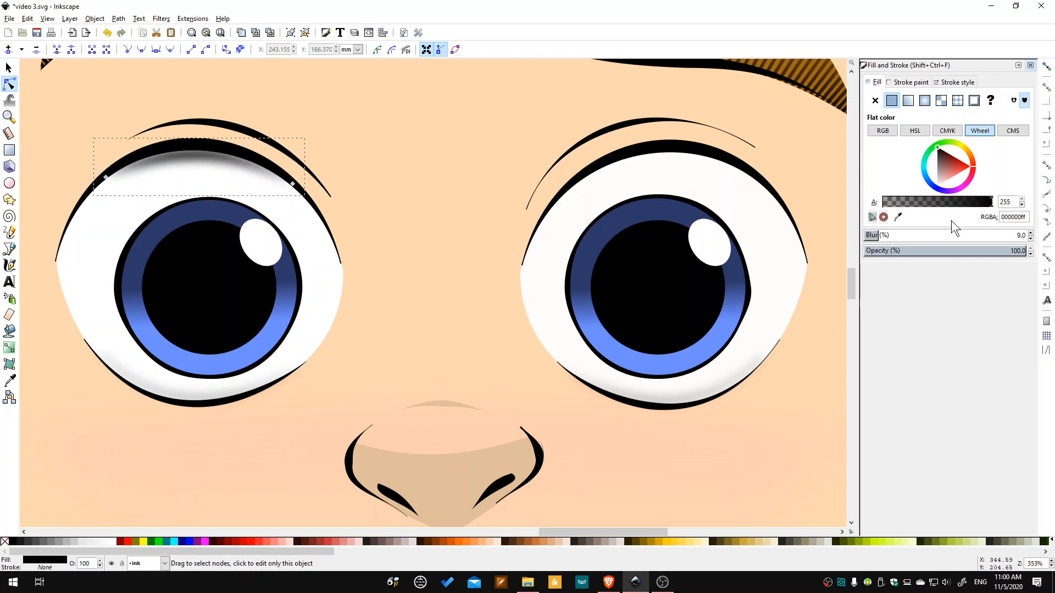
{"action": "left_click", "coordinate": [942, 201]}
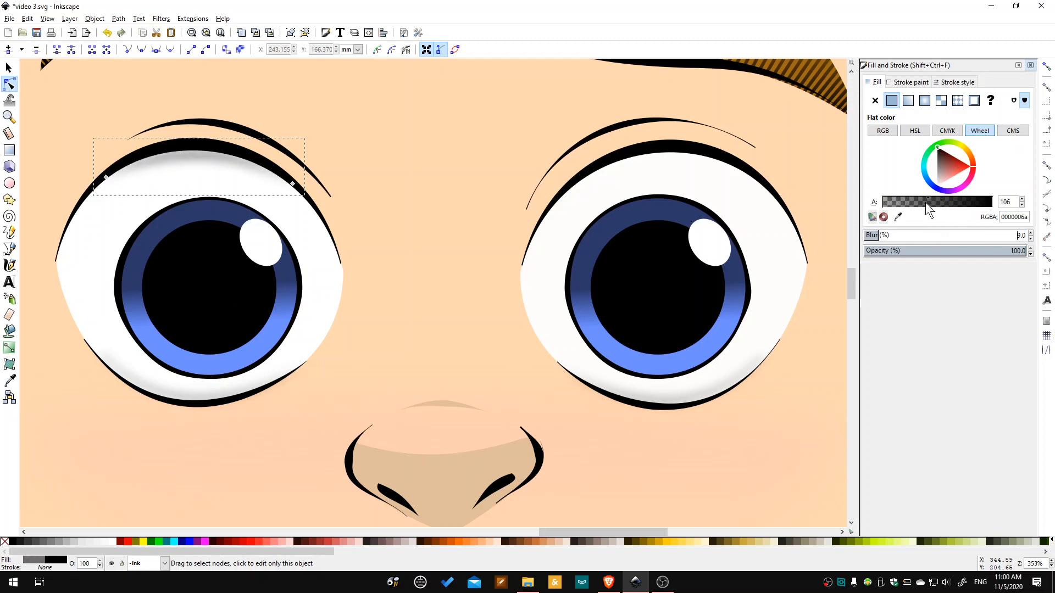
{"action": "left_click_drag", "start_coordinate": [926, 202], "coordinate": [923, 202]}
{"action": "left_click", "coordinate": [919, 201]}
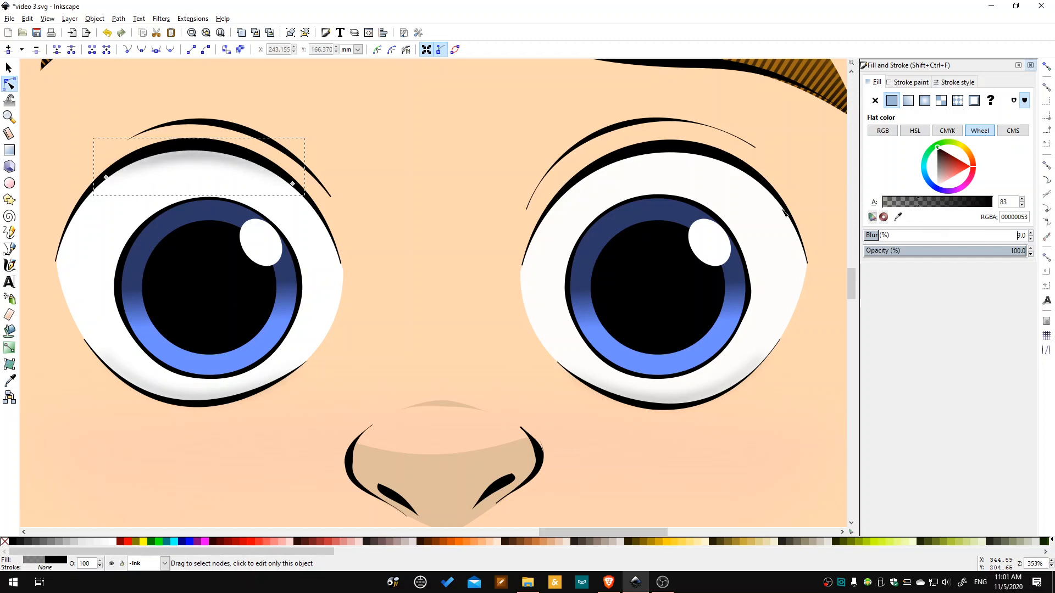
Duplicate the upper lid shadow, flip it horizontally, and fit it under the upper lid of the right-hand eye.
{"action": "left_click", "coordinate": [9, 68]}
{"action": "left_click_drag", "start_coordinate": [197, 161], "coordinate": [721, 175]}
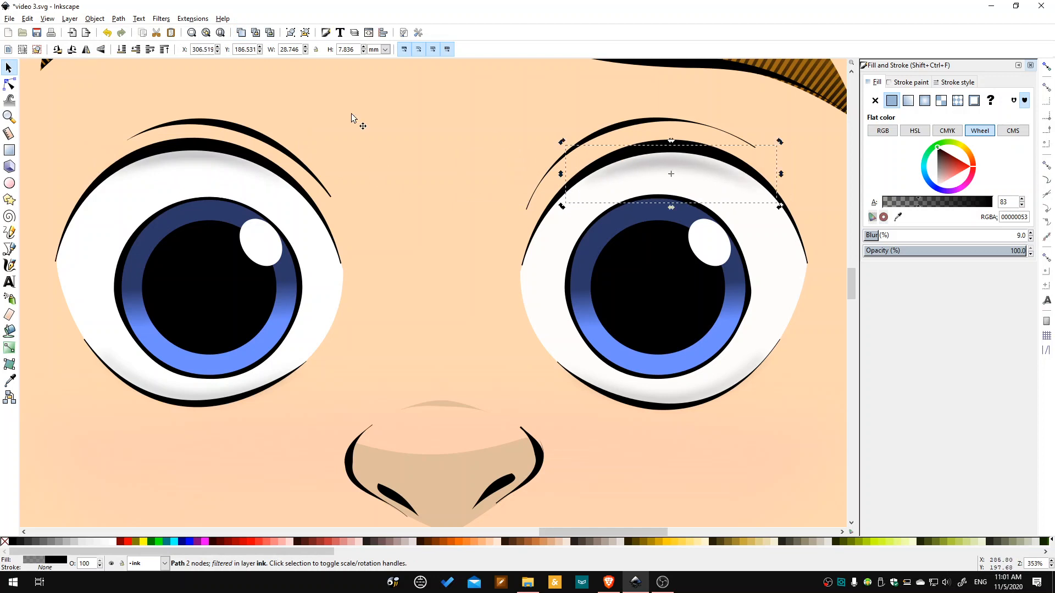
{"action": "left_click", "coordinate": [86, 50]}
{"action": "left_click_drag", "start_coordinate": [639, 167], "coordinate": [632, 163]}
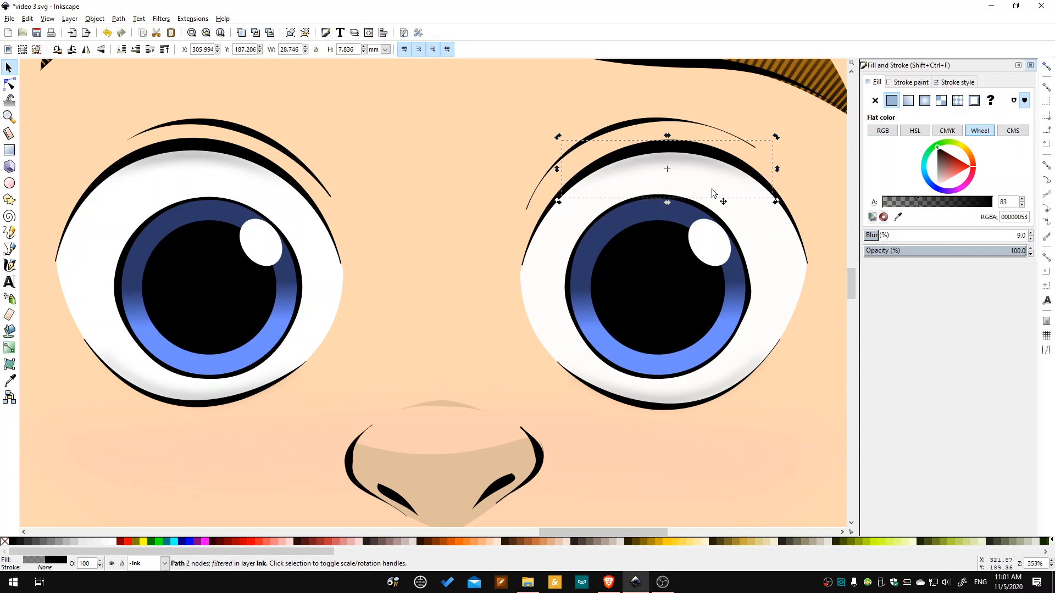
Lower the upper lid shadows' fill alpha to 67 on the right-hand eye and 63 on the left-hand eye.
{"action": "left_click_drag", "start_coordinate": [916, 203], "coordinate": [911, 202]}
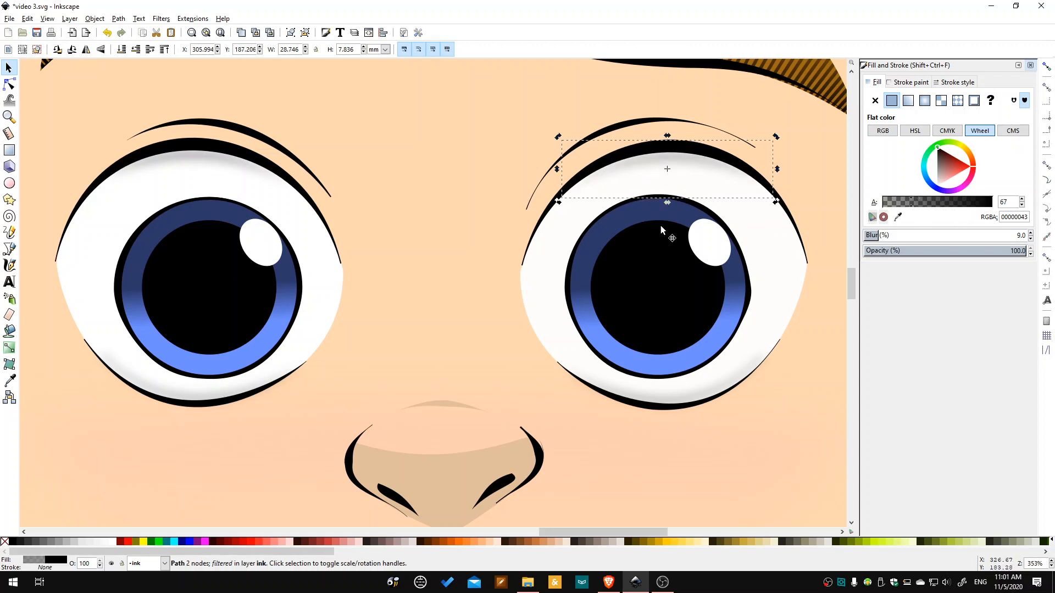
{"action": "left_click", "coordinate": [217, 160]}
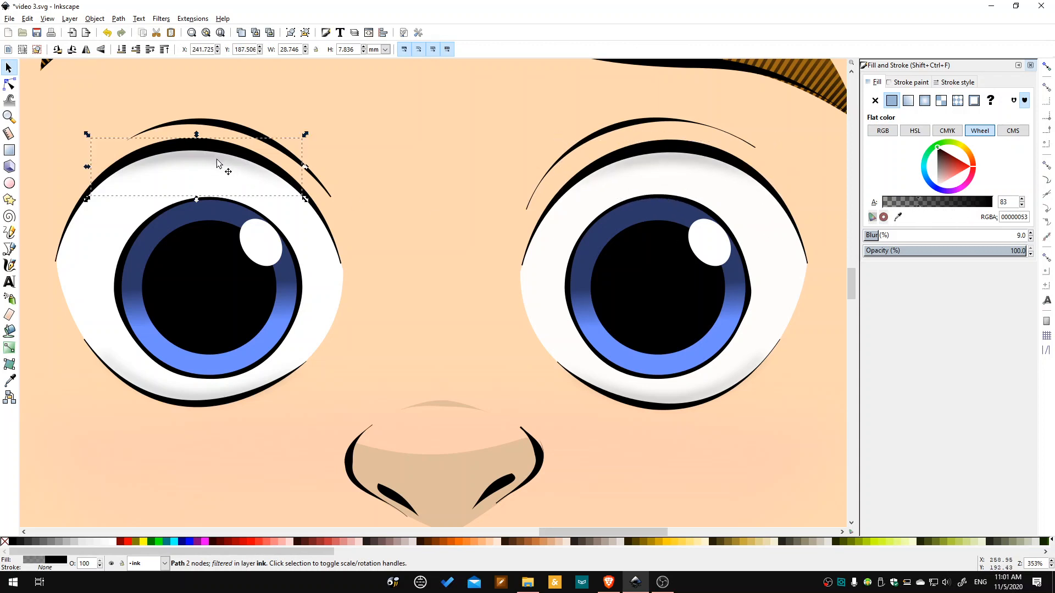
{"action": "left_click", "coordinate": [910, 202]}
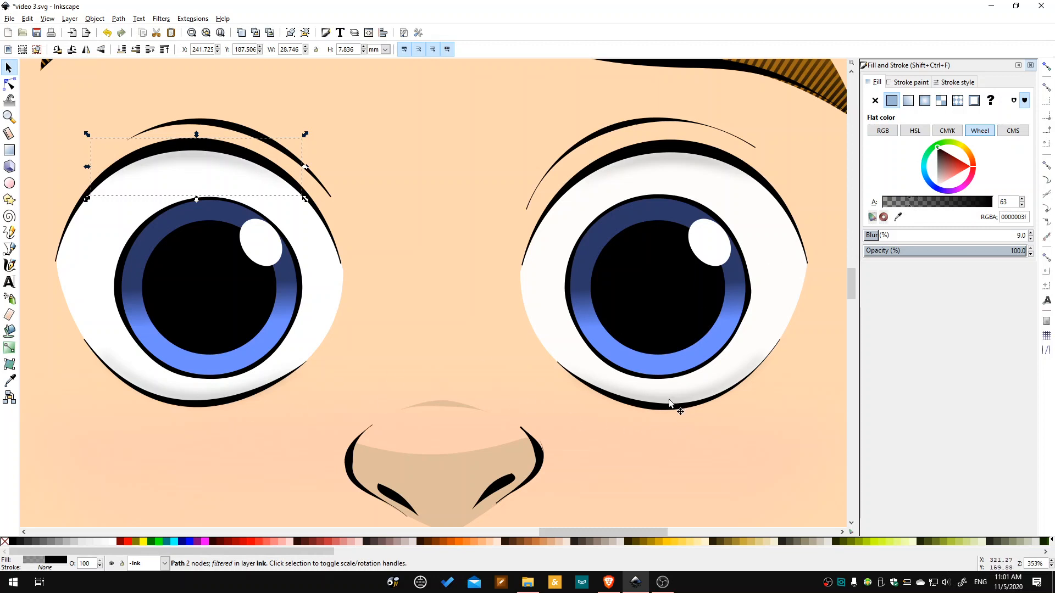
{"action": "left_click", "coordinate": [388, 298]}
{"action": "scroll", "coordinate": [403, 296], "scroll_direction": "down", "scroll_amount": 2}
{"action": "scroll", "coordinate": [426, 318], "scroll_direction": "down", "scroll_amount": 2}
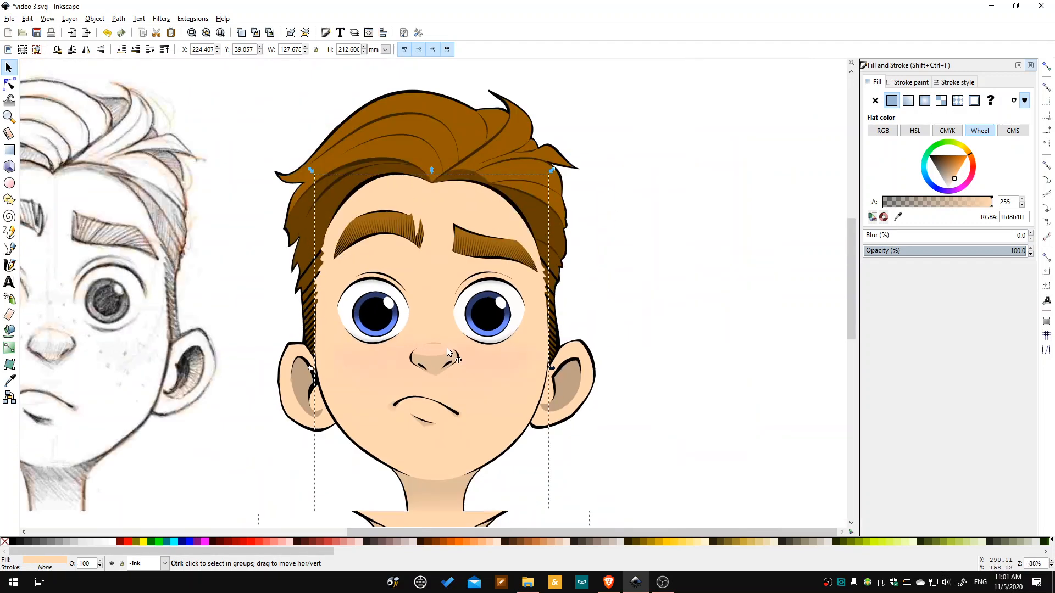
Draw a small freckle ellipse about 2.25 × 1.2 mm between the eyes of the pencil sketch.
{"action": "left_click", "coordinate": [706, 335]}
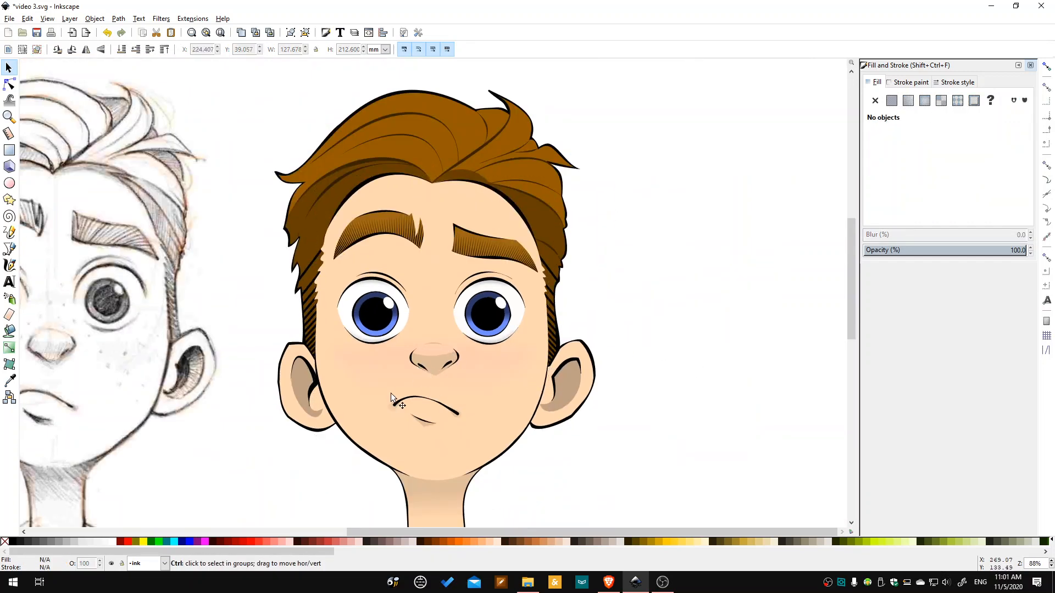
{"action": "scroll", "coordinate": [390, 393], "scroll_direction": "down", "scroll_amount": 1}
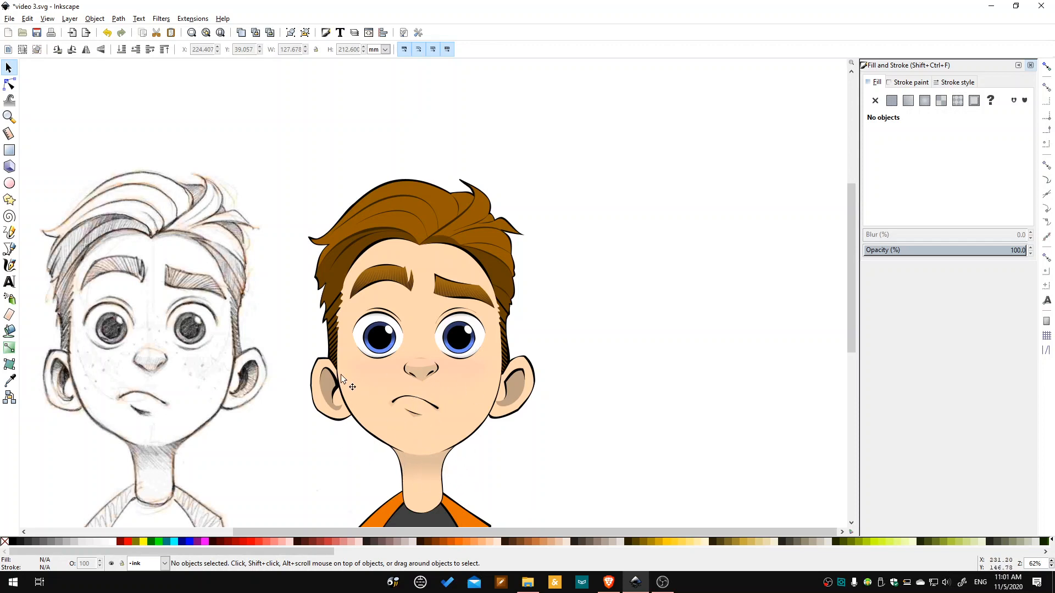
{"action": "scroll", "coordinate": [341, 439], "scroll_direction": "down", "scroll_amount": 8}
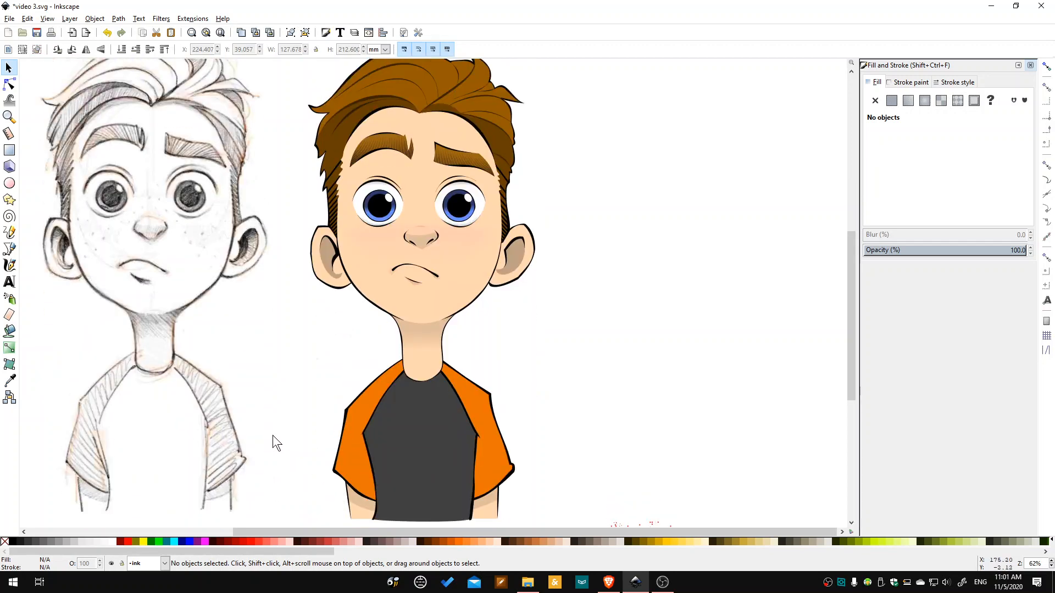
{"action": "scroll", "coordinate": [272, 435], "scroll_direction": "up", "scroll_amount": 4}
{"action": "scroll", "coordinate": [147, 290], "scroll_direction": "up", "scroll_amount": 2, "text": "ctrl"}
{"action": "scroll", "coordinate": [161, 248], "scroll_direction": "up", "scroll_amount": 1, "text": "ctrl"}
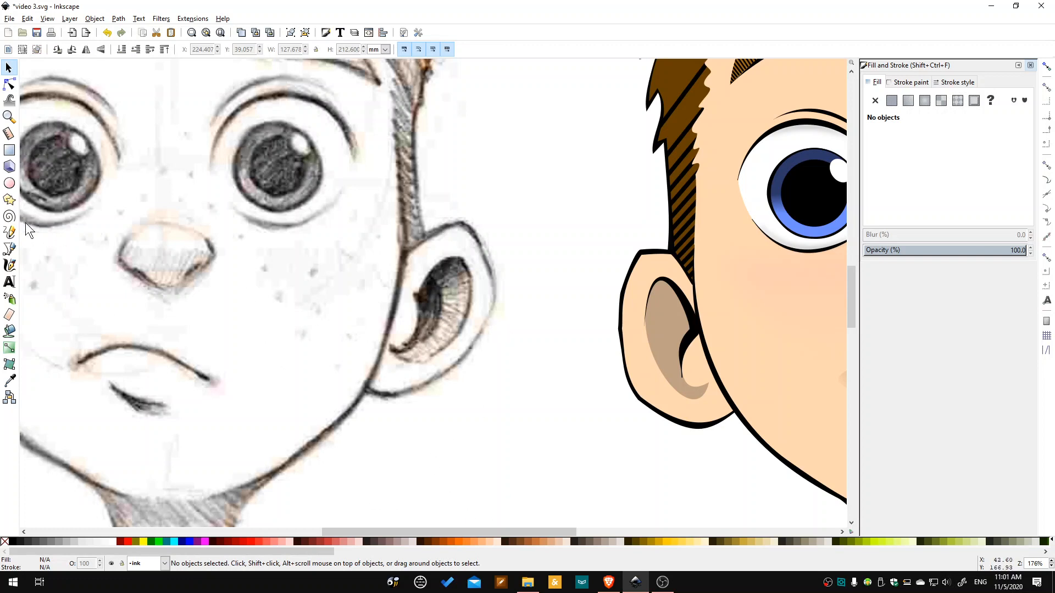
{"action": "left_click", "coordinate": [10, 183]}
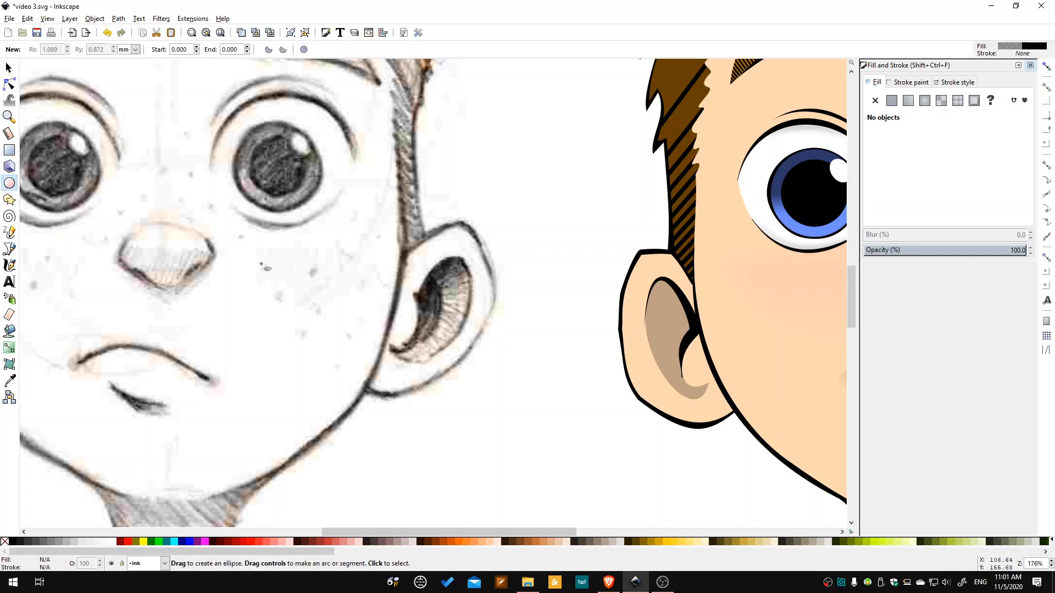
{"action": "mouse_move", "coordinate": [261, 265]}
{"action": "left_mouse_down"}
{"action": "mouse_move", "coordinate": [737, 296]}
{"action": "mouse_move", "coordinate": [502, 299]}
{"action": "mouse_move", "coordinate": [164, 172]}
{"action": "mouse_move", "coordinate": [171, 177]}
{"action": "left_mouse_up"}
{"action": "key", "text": "s"}
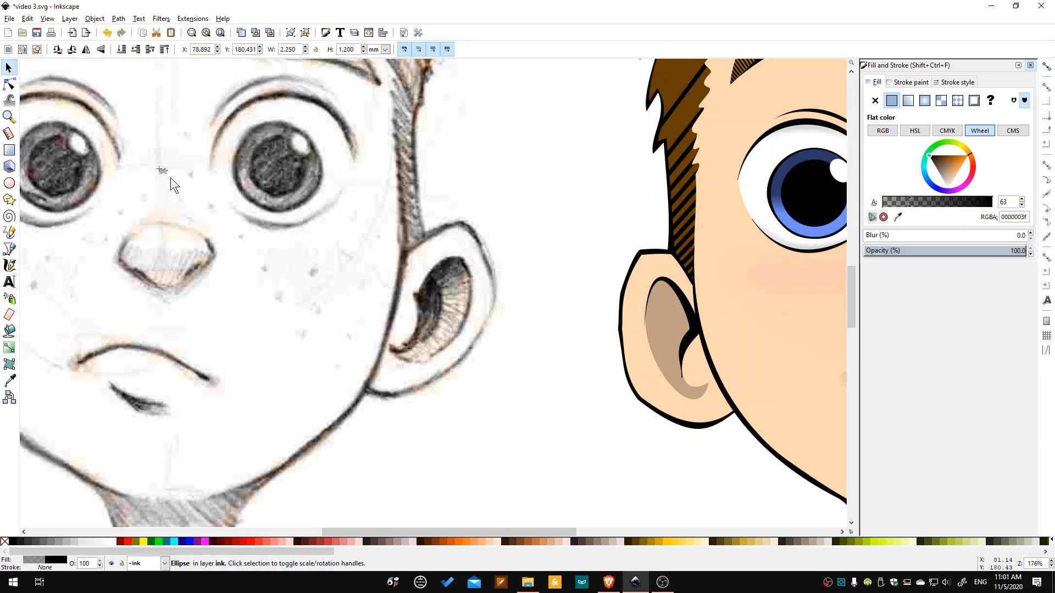
{"action": "left_click", "coordinate": [9, 68]}
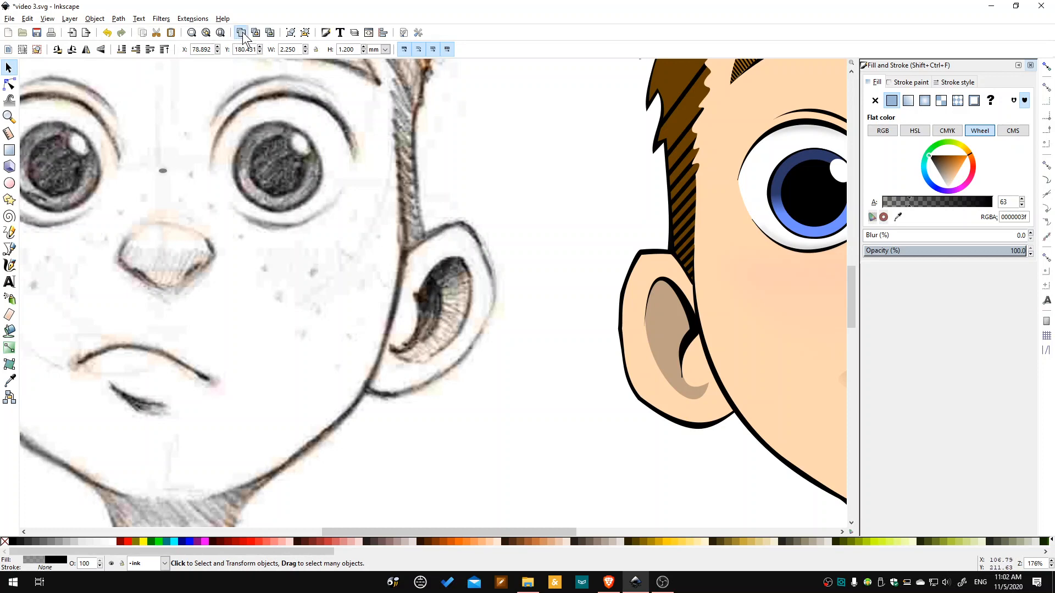
Duplicate the freckle around the sketch's nose bridge, varying the copies' sizes between about 1.5 and 1.8 mm wide, for seven freckles in all.
{"action": "left_click_drag", "start_coordinate": [163, 169], "coordinate": [187, 204]}
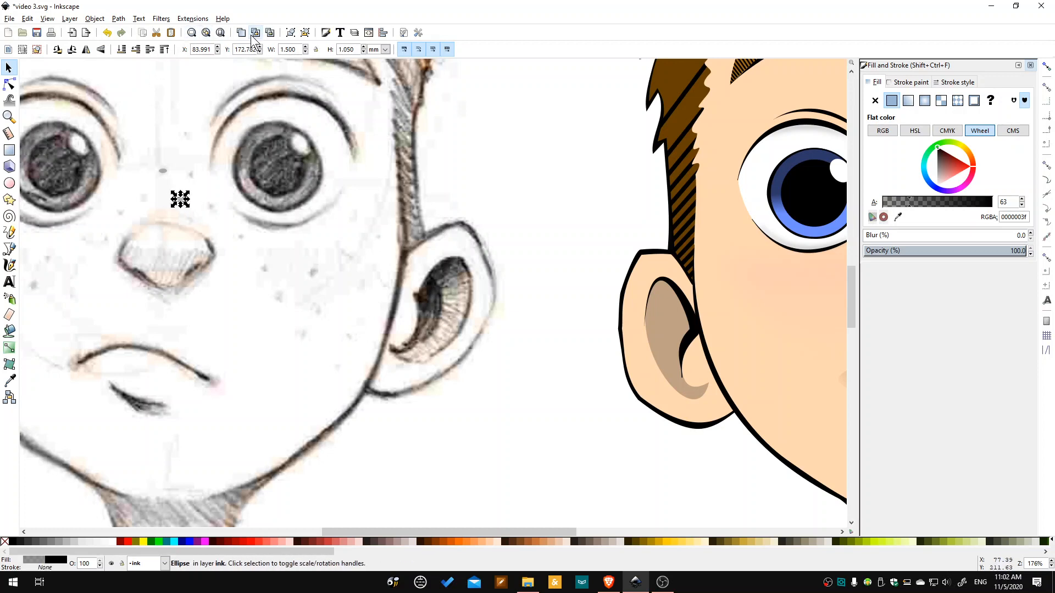
{"action": "left_click_drag", "start_coordinate": [191, 211], "coordinate": [200, 172]}
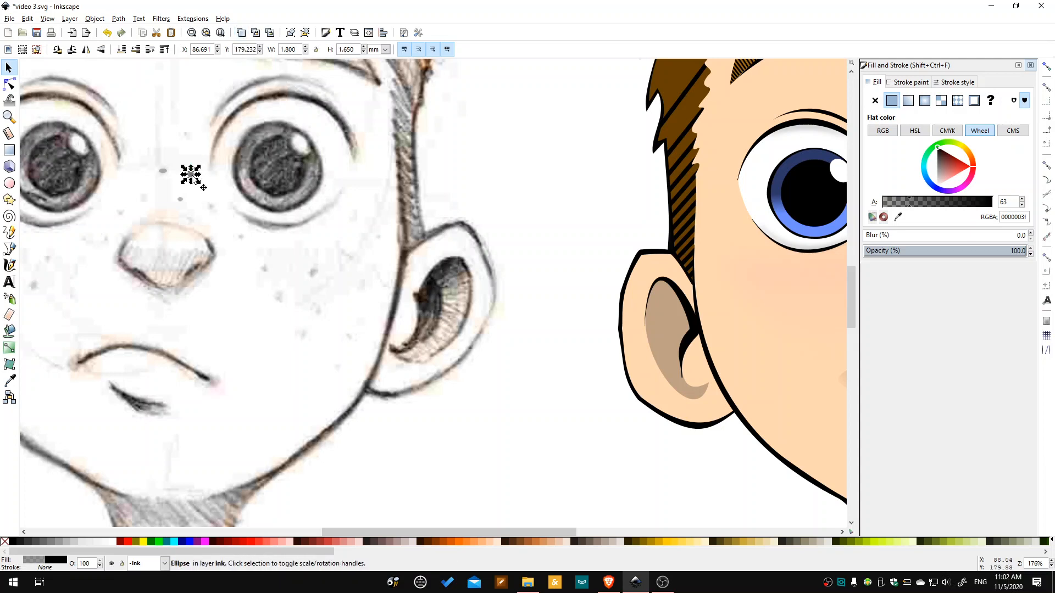
{"action": "left_click_drag", "start_coordinate": [191, 176], "coordinate": [211, 210]}
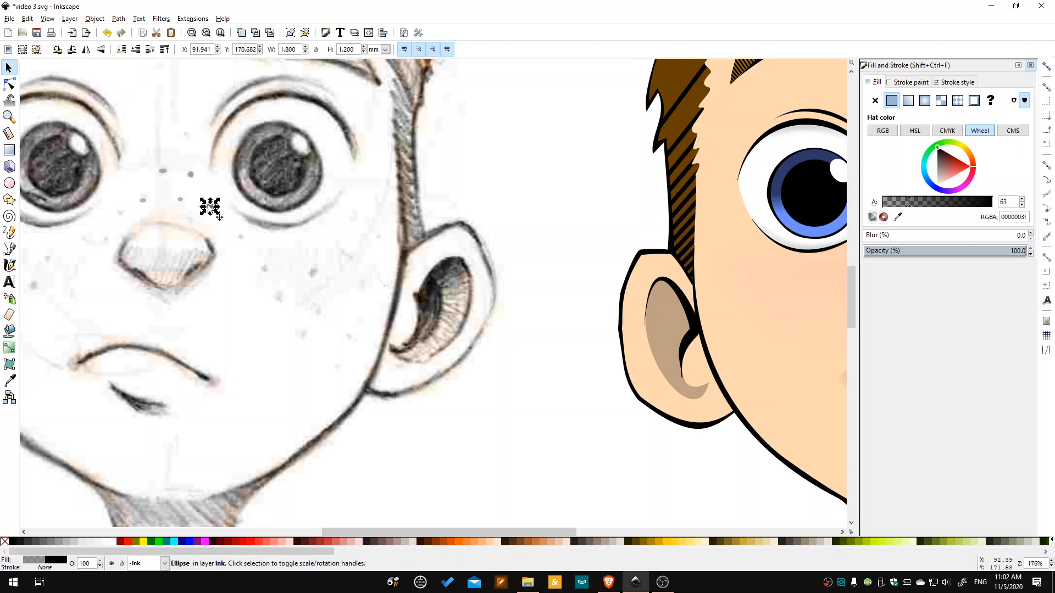
{"action": "left_click_drag", "start_coordinate": [208, 209], "coordinate": [189, 220]}
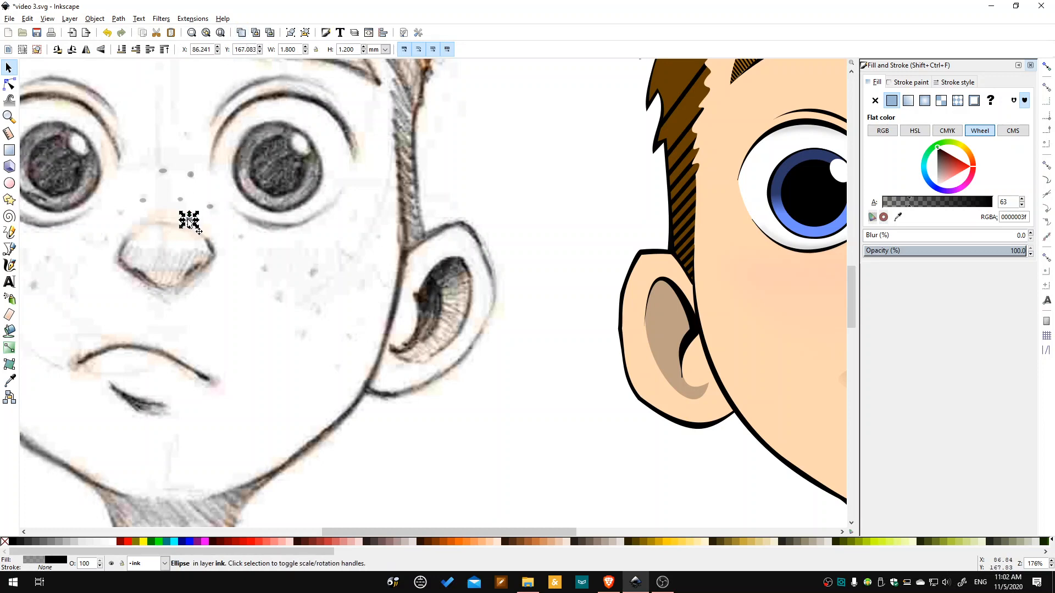
{"action": "left_click_drag", "start_coordinate": [189, 223], "coordinate": [135, 219]}
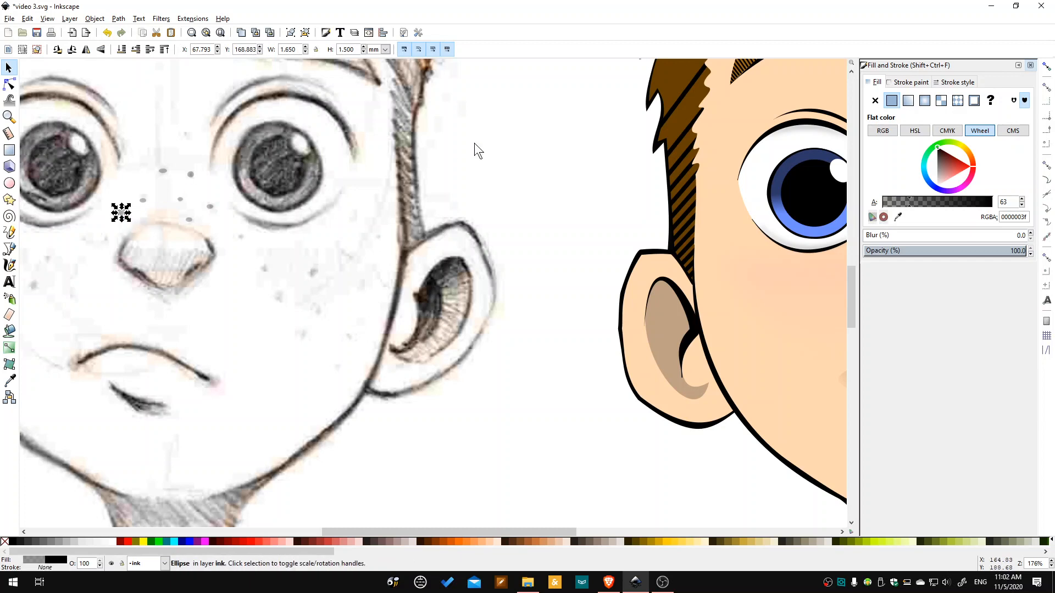
Duplicate the seven nose freckles onto the right-hand cheek of the sketch.
{"action": "left_click_drag", "start_coordinate": [474, 143], "coordinate": [97, 256]}
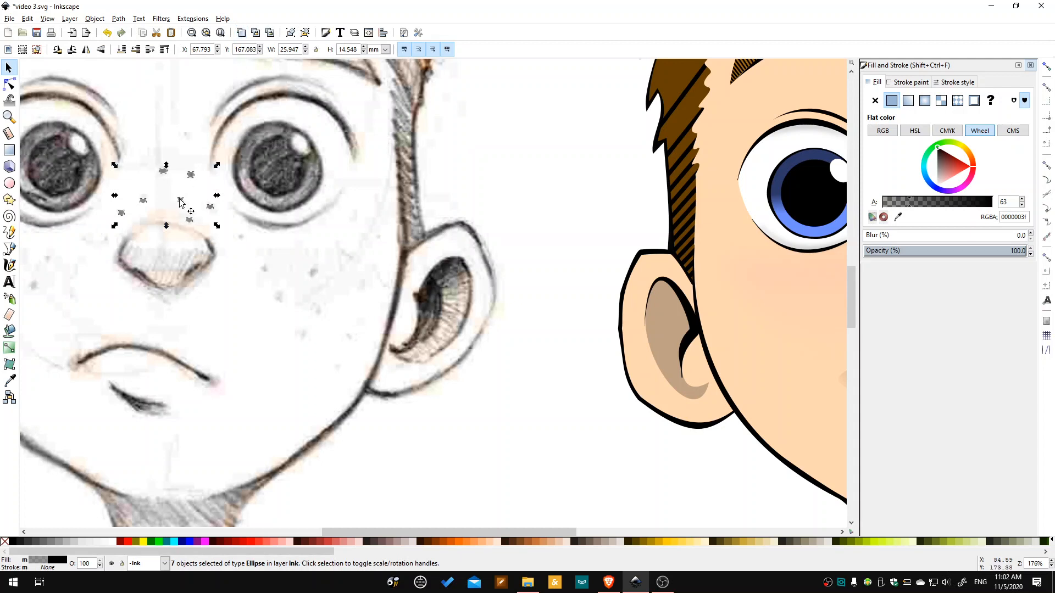
{"action": "left_click_drag", "start_coordinate": [181, 202], "coordinate": [306, 331]}
{"action": "left_click", "coordinate": [302, 322]}
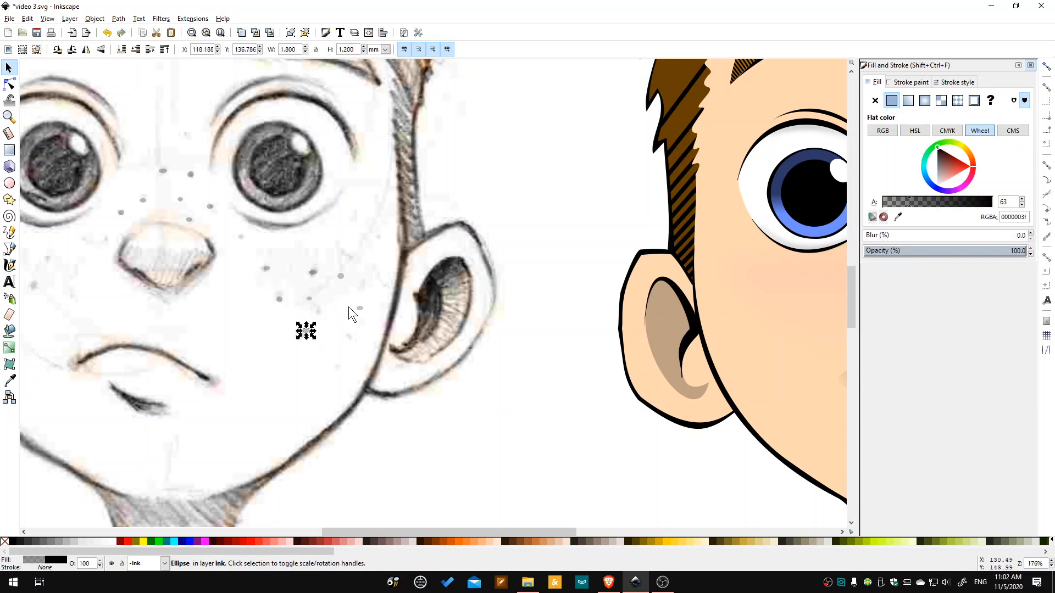
Rearrange the right-hand cheek's freckles and add two copies, one under the eye's inner corner and one toward the ear.
{"action": "left_click_drag", "start_coordinate": [361, 311], "coordinate": [324, 314]}
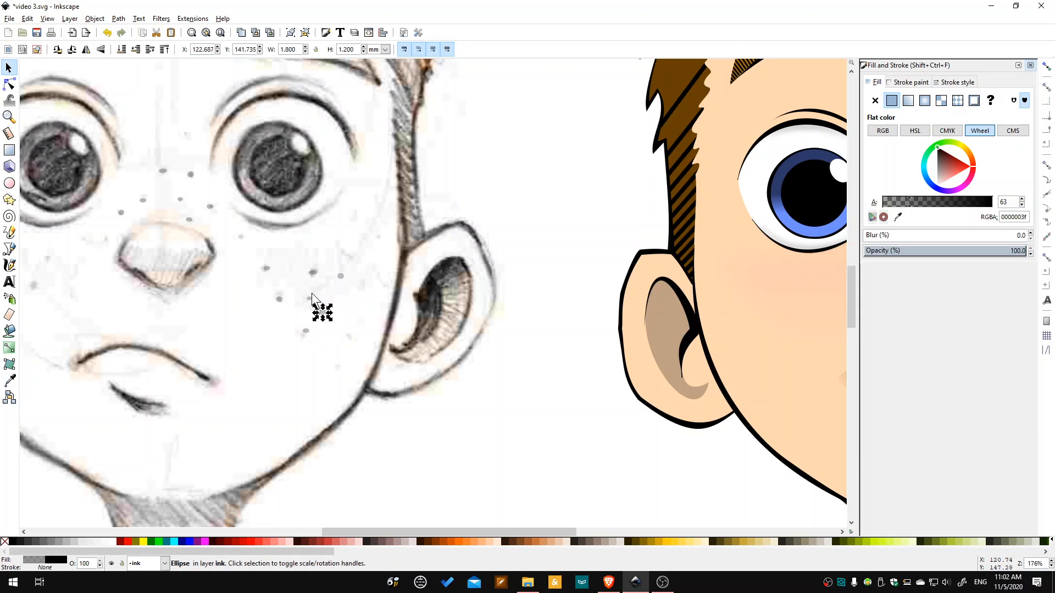
{"action": "left_click", "coordinate": [267, 268]}
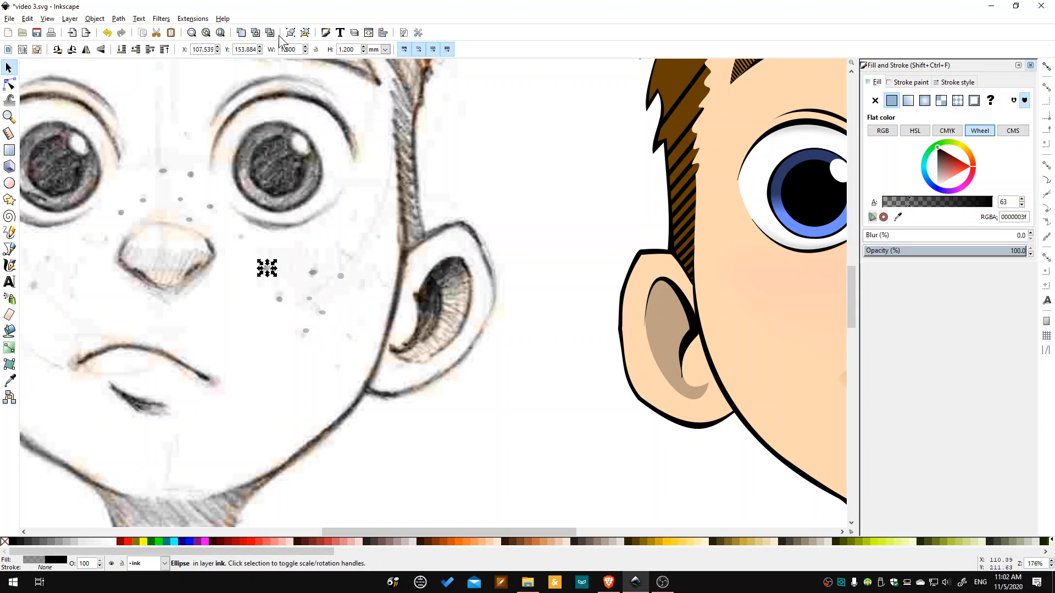
{"action": "left_click_drag", "start_coordinate": [267, 268], "coordinate": [240, 240]}
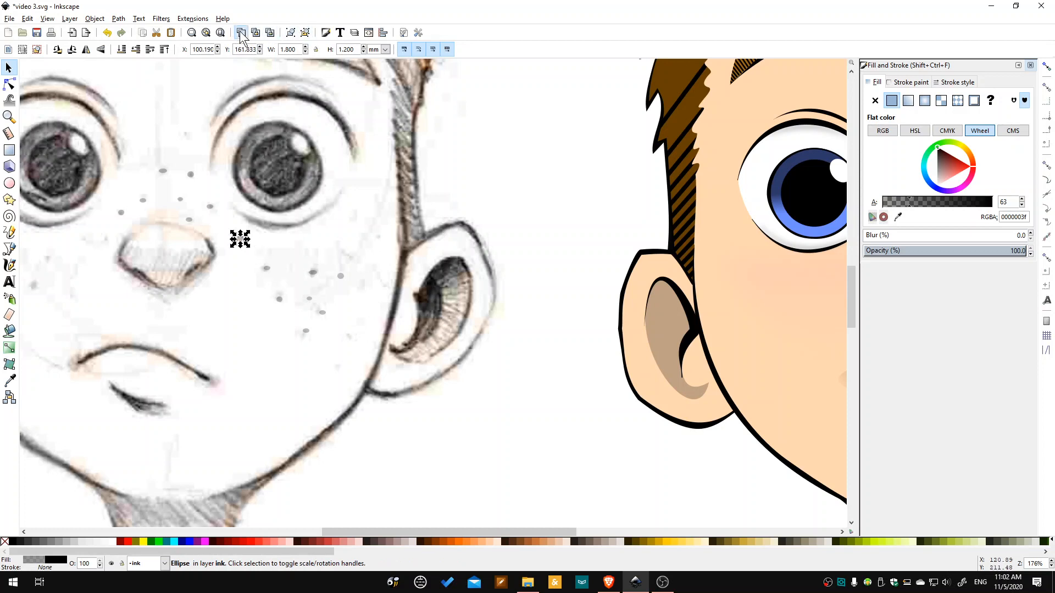
{"action": "left_click_drag", "start_coordinate": [247, 246], "coordinate": [363, 311]}
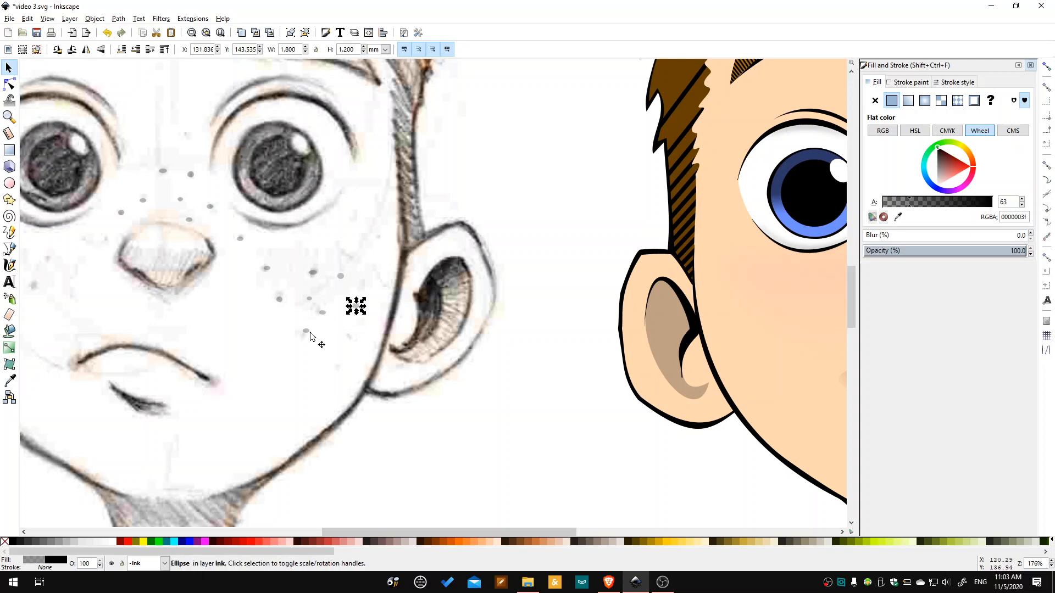
{"action": "left_click", "coordinate": [303, 332]}
{"action": "left_click", "coordinate": [331, 346]}
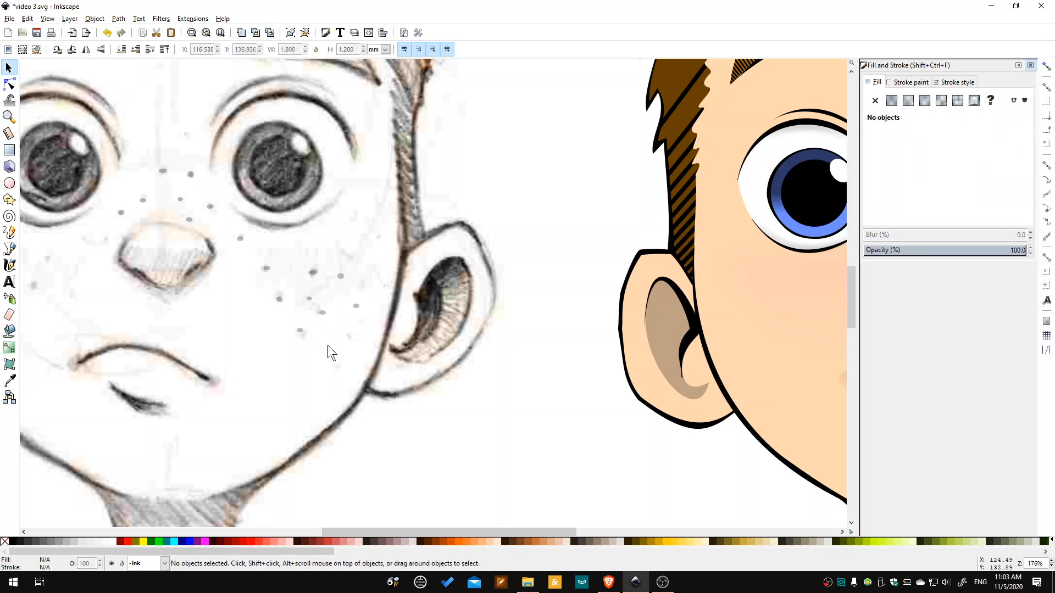
Duplicate the nine right-hand cheek freckles onto the left-hand cheek of the sketch.
{"action": "left_click_drag", "start_coordinate": [496, 216], "coordinate": [237, 381]}
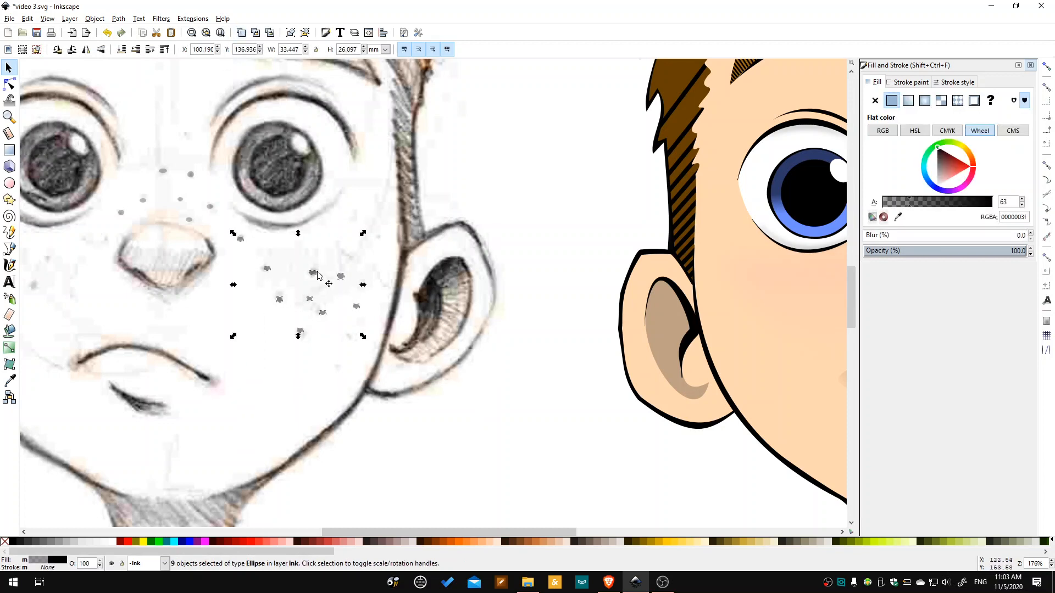
{"action": "left_click_drag", "start_coordinate": [312, 272], "coordinate": [238, 264]}
{"action": "left_click", "coordinate": [183, 237]}
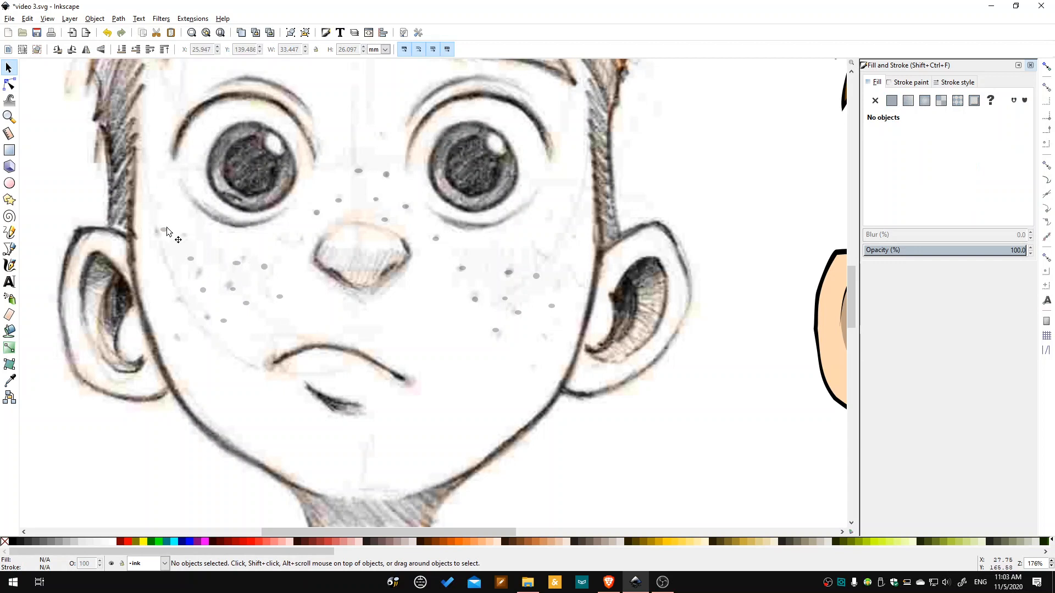
Scatter the left-hand cheek's freckles into an irregular pattern, moving some up beside the nose.
{"action": "left_click_drag", "start_coordinate": [164, 230], "coordinate": [185, 238]}
{"action": "left_click_drag", "start_coordinate": [204, 289], "coordinate": [225, 286]}
{"action": "left_click_drag", "start_coordinate": [284, 301], "coordinate": [185, 339]}
{"action": "left_click_drag", "start_coordinate": [263, 268], "coordinate": [279, 240]}
{"action": "left_click_drag", "start_coordinate": [181, 334], "coordinate": [307, 233]}
{"action": "left_click", "coordinate": [294, 314]}
Convert all the freckles to paths united as a single path, and move it onto the coloured face.
{"action": "left_click_drag", "start_coordinate": [719, 140], "coordinate": [127, 399]}
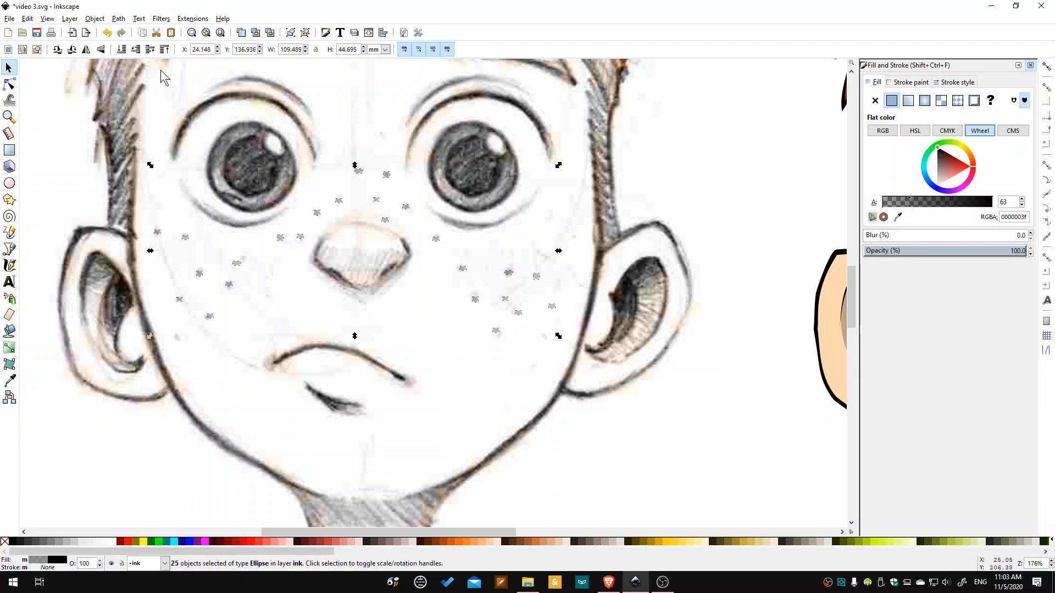
{"action": "left_click_drag", "start_coordinate": [118, 12], "coordinate": [120, 17]}
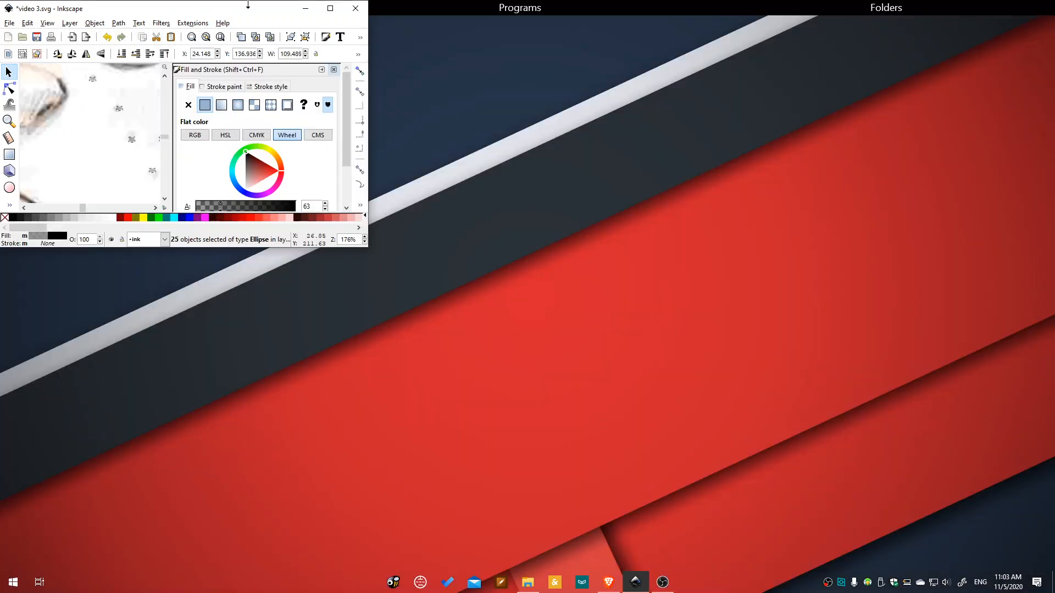
{"action": "left_click", "coordinate": [330, 8]}
{"action": "left_click", "coordinate": [121, 19]}
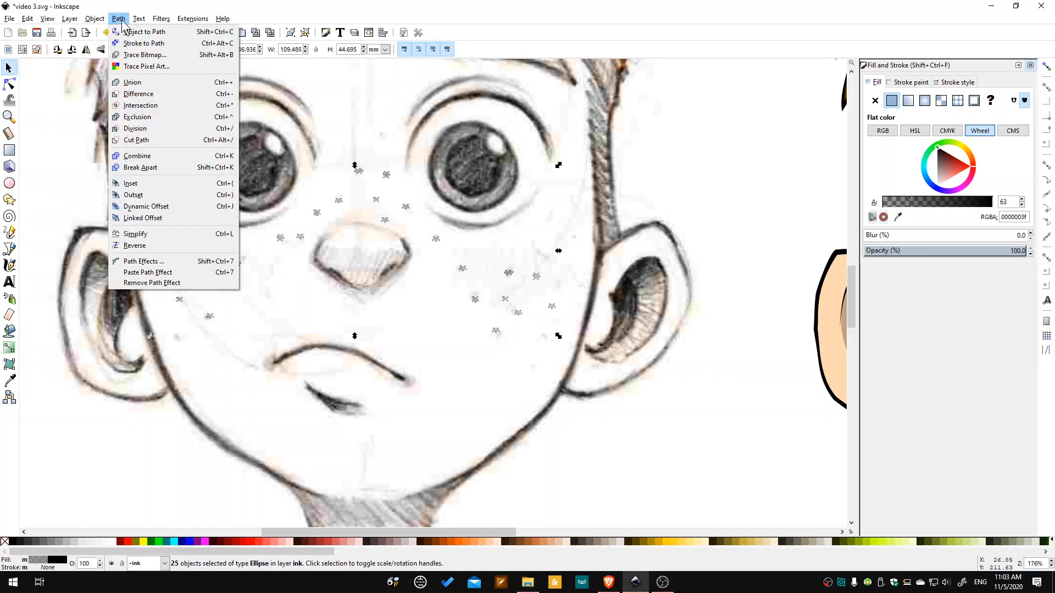
{"action": "left_click", "coordinate": [145, 34]}
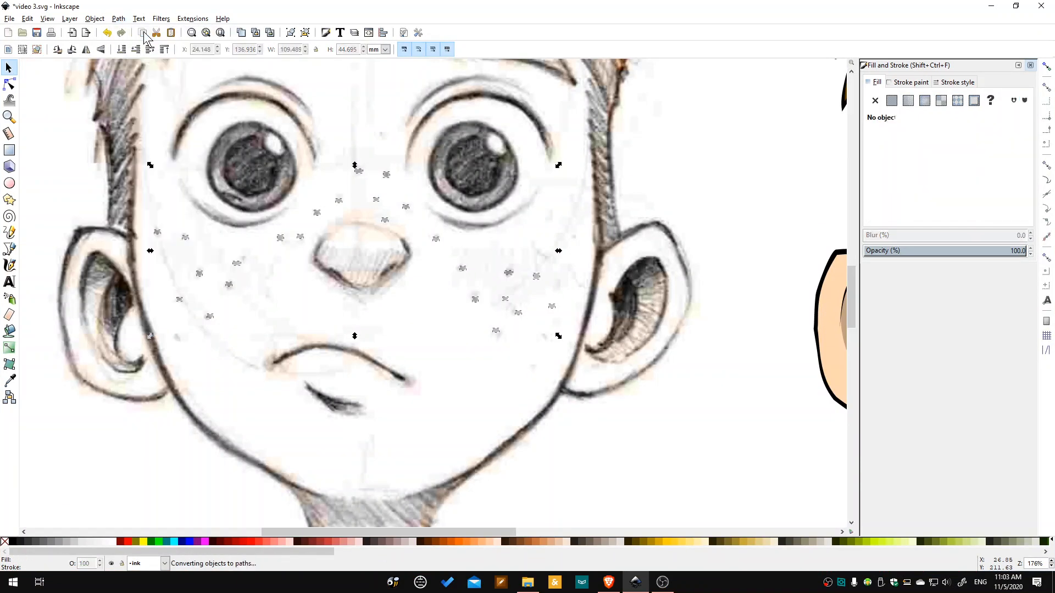
{"action": "left_click", "coordinate": [123, 20]}
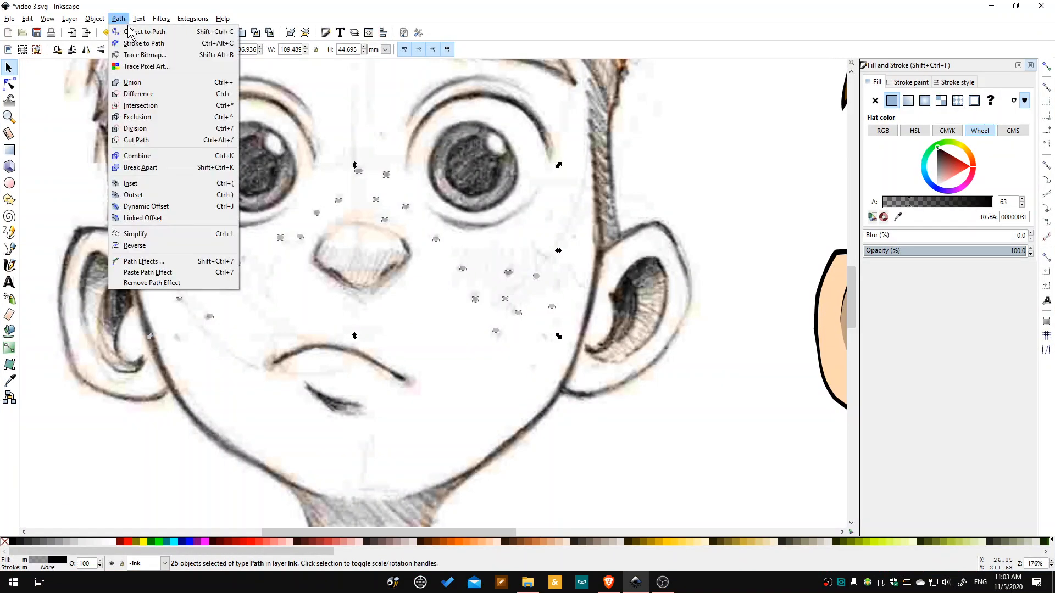
{"action": "left_click", "coordinate": [137, 82]}
{"action": "left_click_drag", "start_coordinate": [357, 175], "coordinate": [597, 205]}
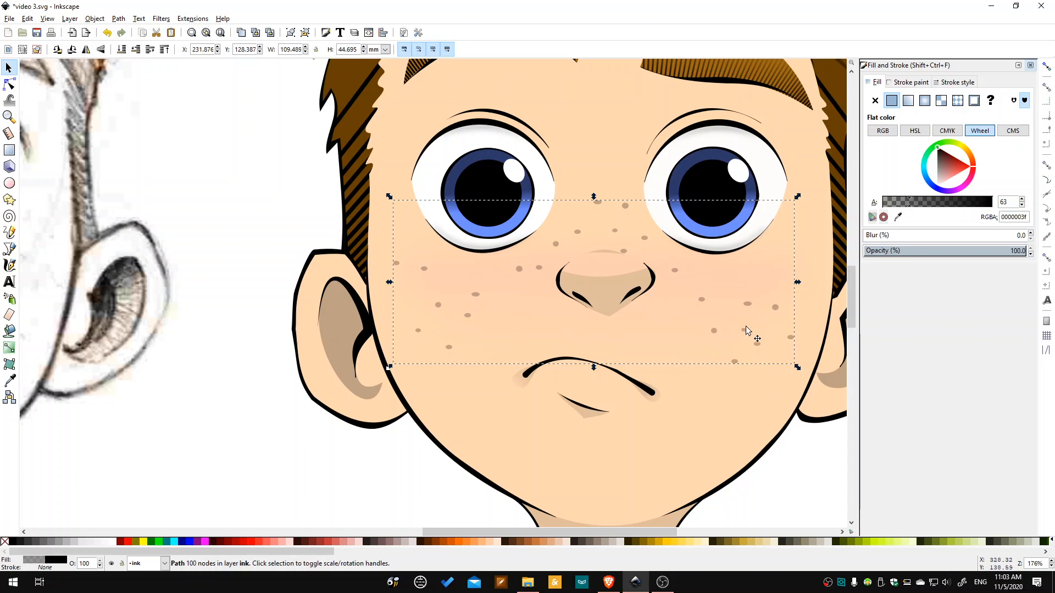
{"action": "key", "text": "n"}
{"action": "left_click_drag", "start_coordinate": [734, 290], "coordinate": [756, 302]}
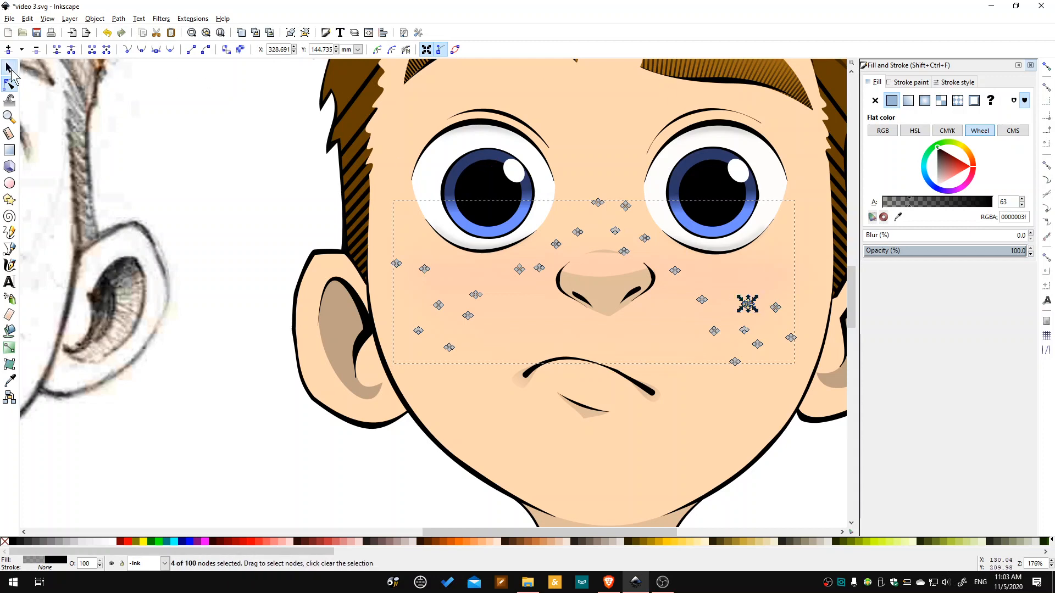
{"action": "left_click", "coordinate": [10, 70]}
{"action": "left_click", "coordinate": [750, 317]}
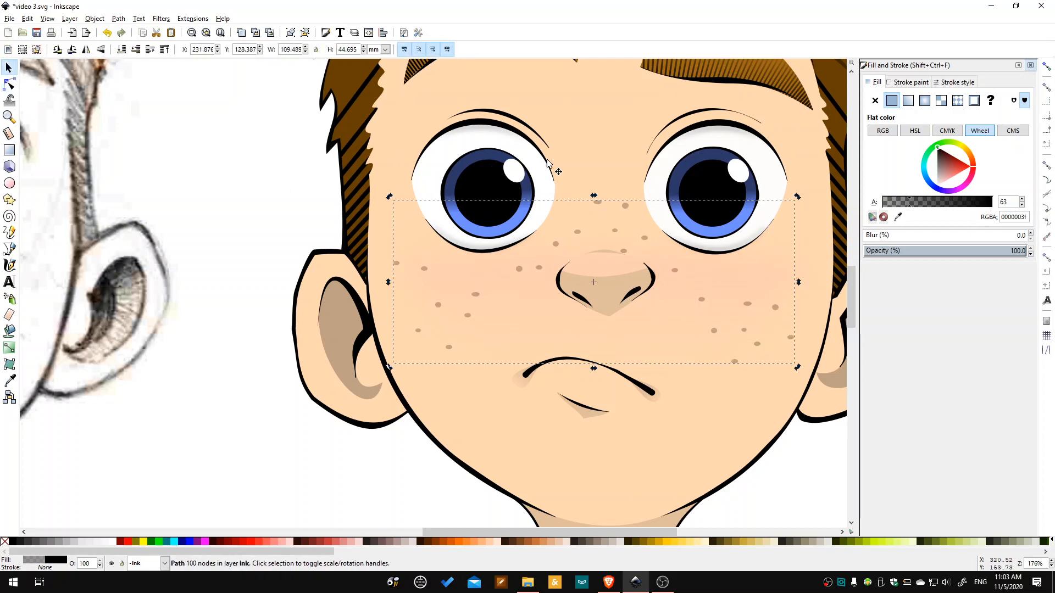
Break the united freckle path apart into separate freckles.
{"action": "left_click", "coordinate": [118, 19]}
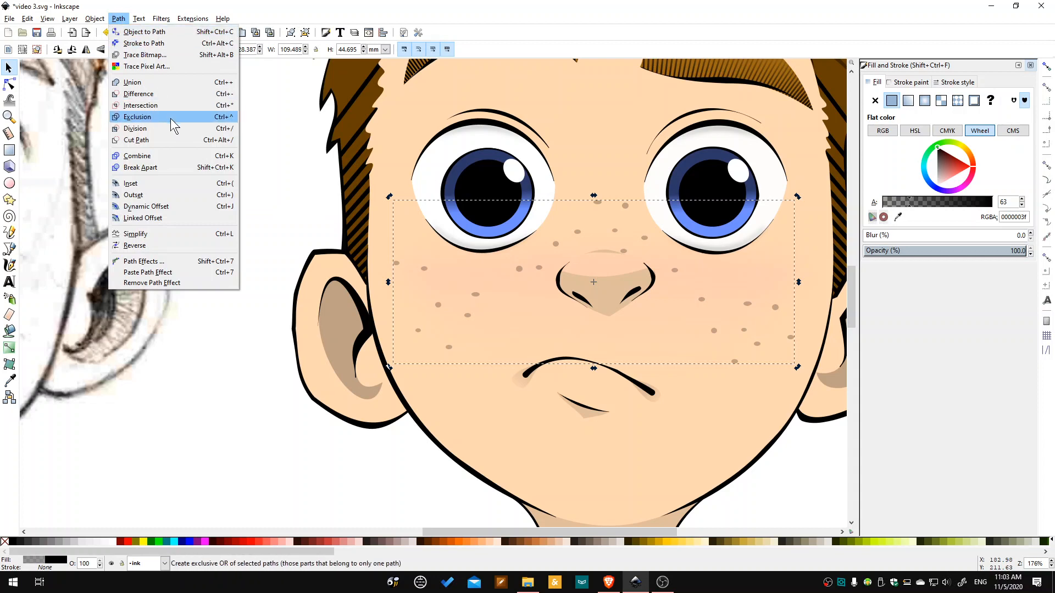
{"action": "left_click", "coordinate": [171, 166]}
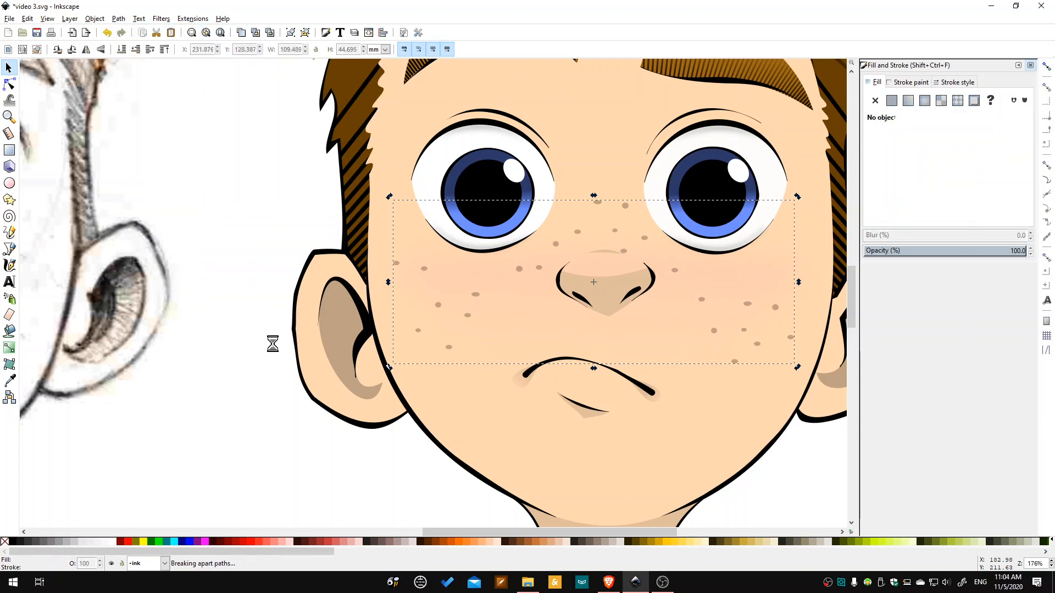
{"action": "left_click", "coordinate": [369, 494]}
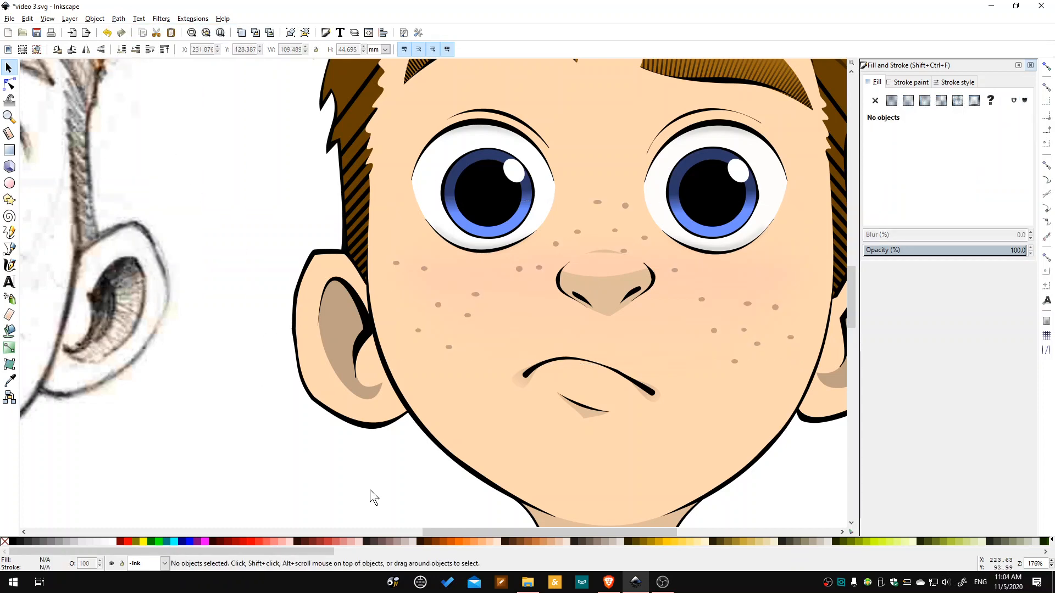
Move individual freckles on both cheeks of the coloured face into a looser, more irregular scatter.
{"action": "left_click", "coordinate": [704, 291]}
{"action": "left_click_drag", "start_coordinate": [707, 291], "coordinate": [792, 275]}
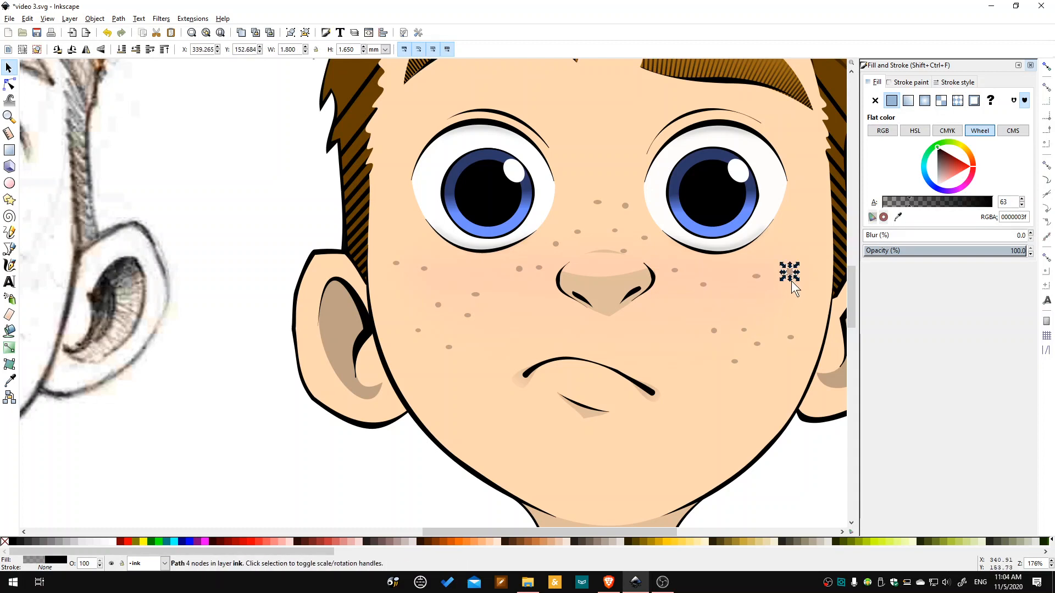
{"action": "left_click_drag", "start_coordinate": [790, 338], "coordinate": [741, 299]}
{"action": "left_click_drag", "start_coordinate": [760, 346], "coordinate": [721, 325]}
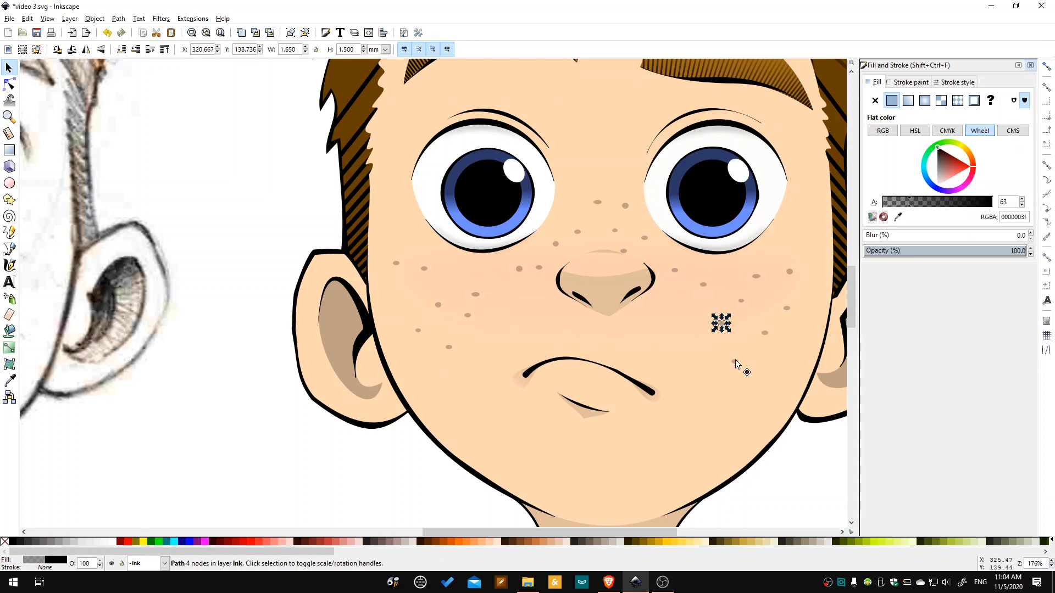
{"action": "left_click_drag", "start_coordinate": [735, 359], "coordinate": [748, 350]}
{"action": "left_click_drag", "start_coordinate": [426, 269], "coordinate": [462, 267]}
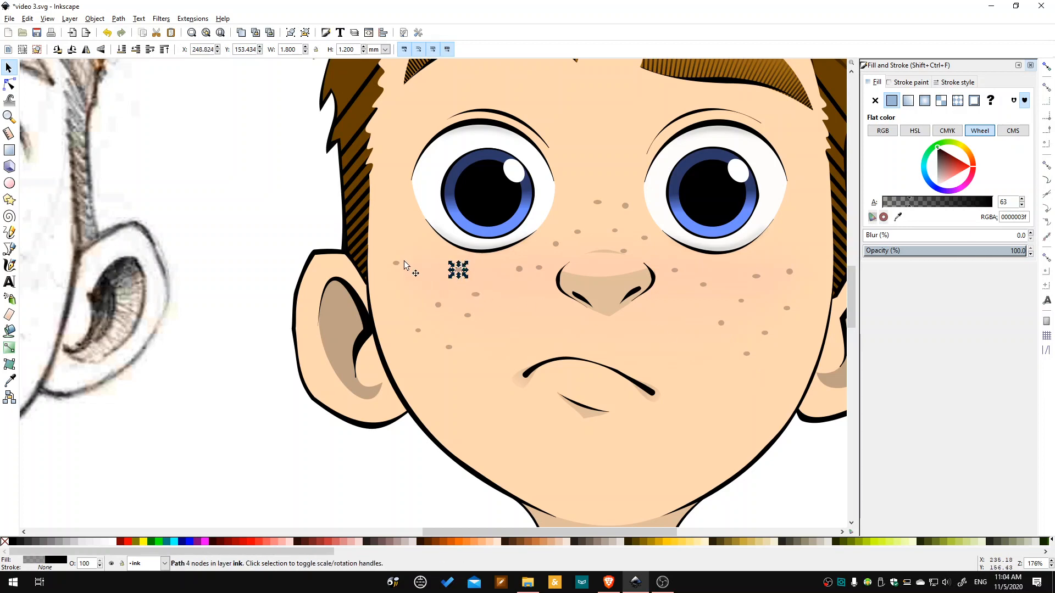
{"action": "left_click_drag", "start_coordinate": [396, 264], "coordinate": [485, 289]}
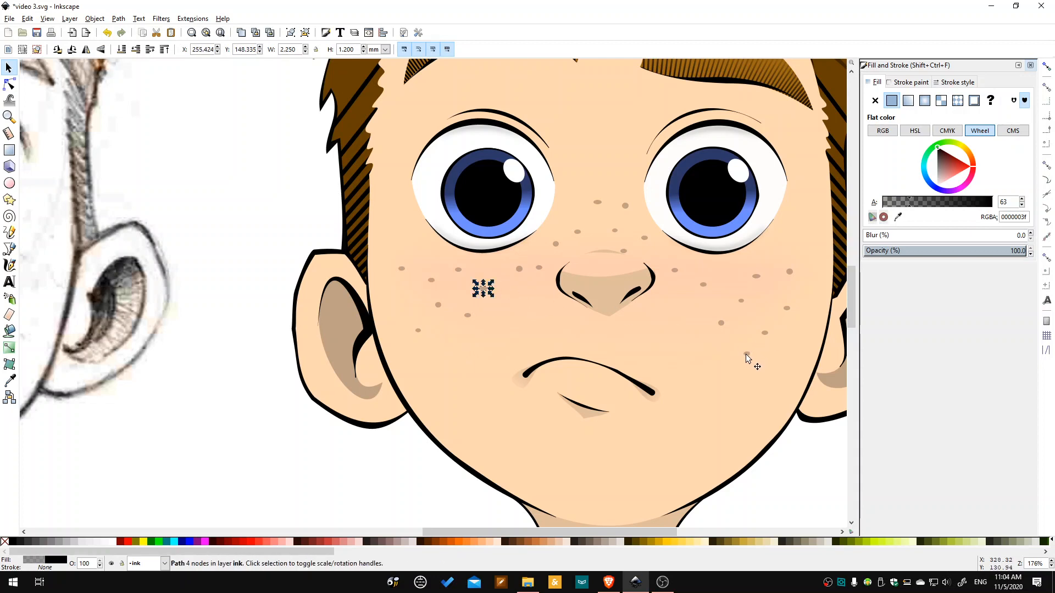
{"action": "left_click_drag", "start_coordinate": [746, 355], "coordinate": [794, 329]}
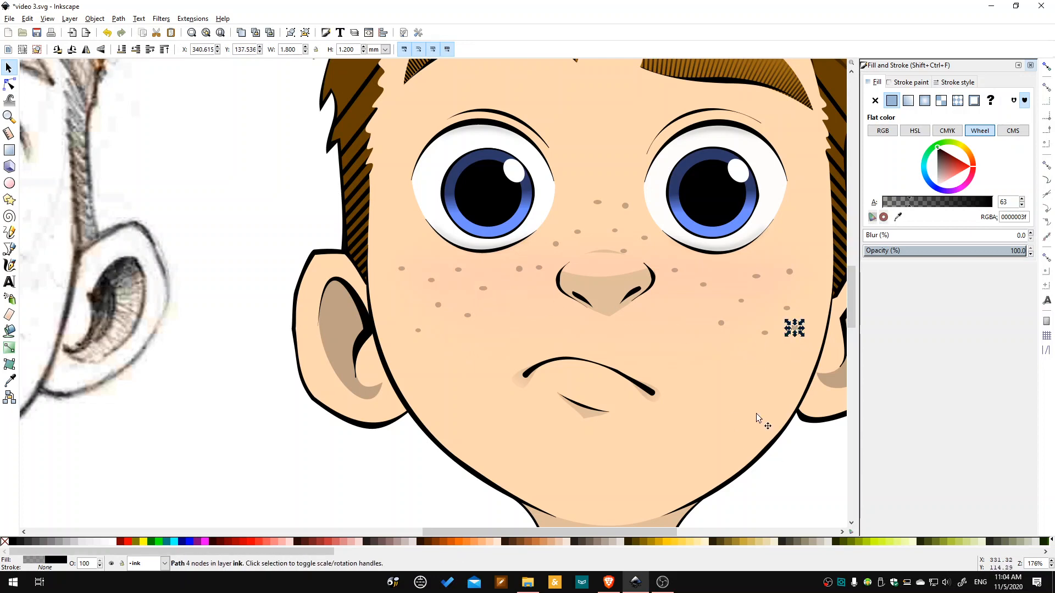
Unite all the freckles across the nose and both cheeks into a single path, and nudge it slightly up and to the right.
{"action": "left_click", "coordinate": [402, 269]}
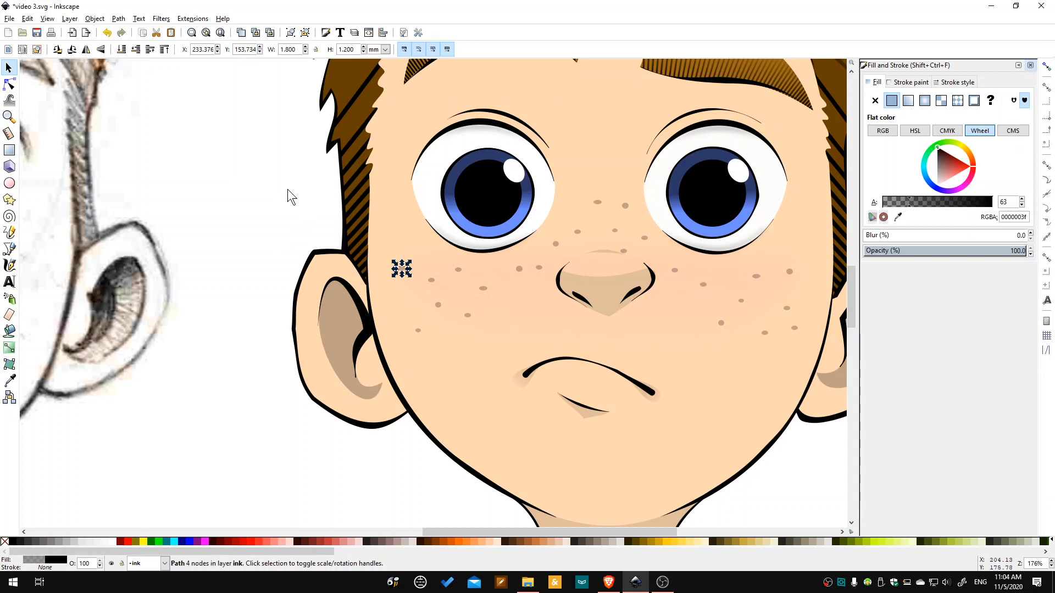
{"action": "left_click", "coordinate": [431, 281], "text": "shift"}
{"action": "left_click", "coordinate": [418, 330], "text": "shift"}
{"action": "left_click", "coordinate": [438, 305], "text": "shift"}
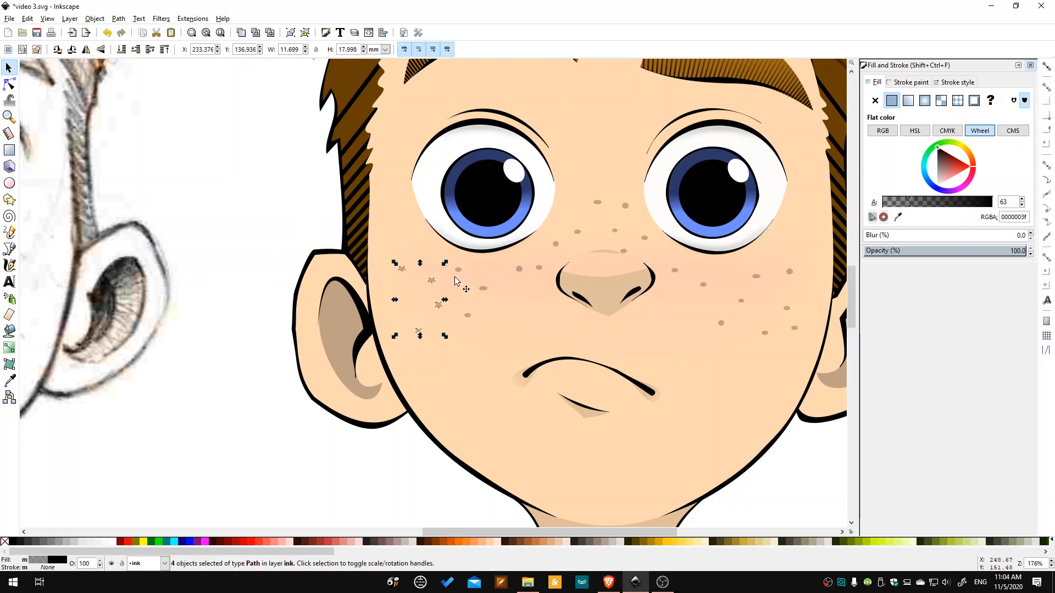
{"action": "left_click", "coordinate": [458, 269], "text": "shift"}
{"action": "left_click", "coordinate": [468, 315], "text": "shift"}
{"action": "left_click", "coordinate": [483, 289], "text": "shift"}
{"action": "left_click", "coordinate": [519, 269], "text": "shift"}
{"action": "left_click", "coordinate": [539, 268], "text": "shift"}
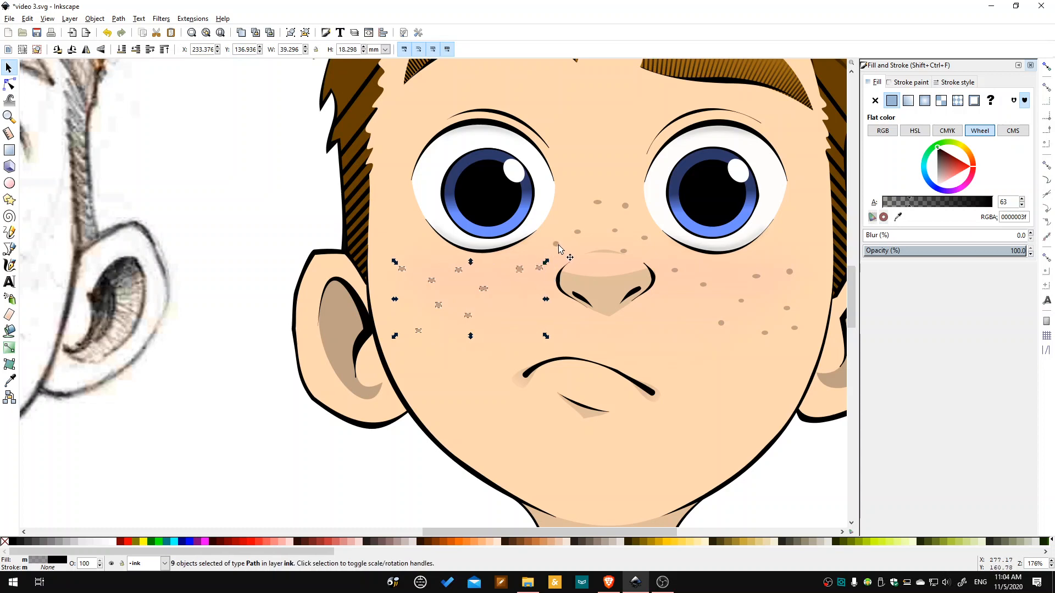
{"action": "left_click", "coordinate": [556, 244], "text": "shift"}
{"action": "left_click", "coordinate": [577, 232], "text": "shift"}
{"action": "left_click", "coordinate": [597, 202], "text": "shift"}
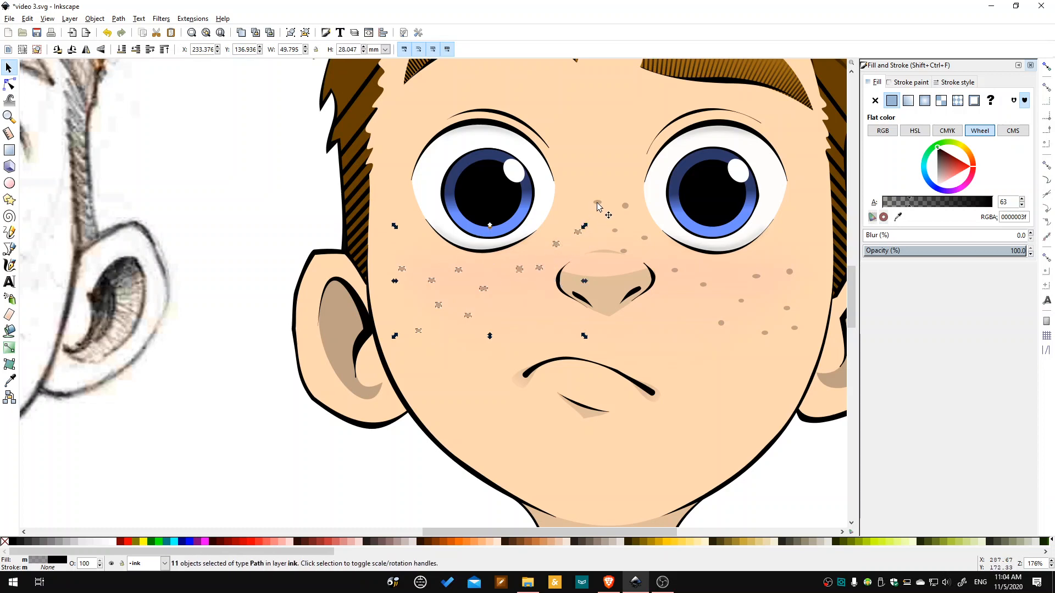
{"action": "left_click", "coordinate": [625, 206], "text": "shift"}
{"action": "left_click", "coordinate": [615, 230], "text": "shift"}
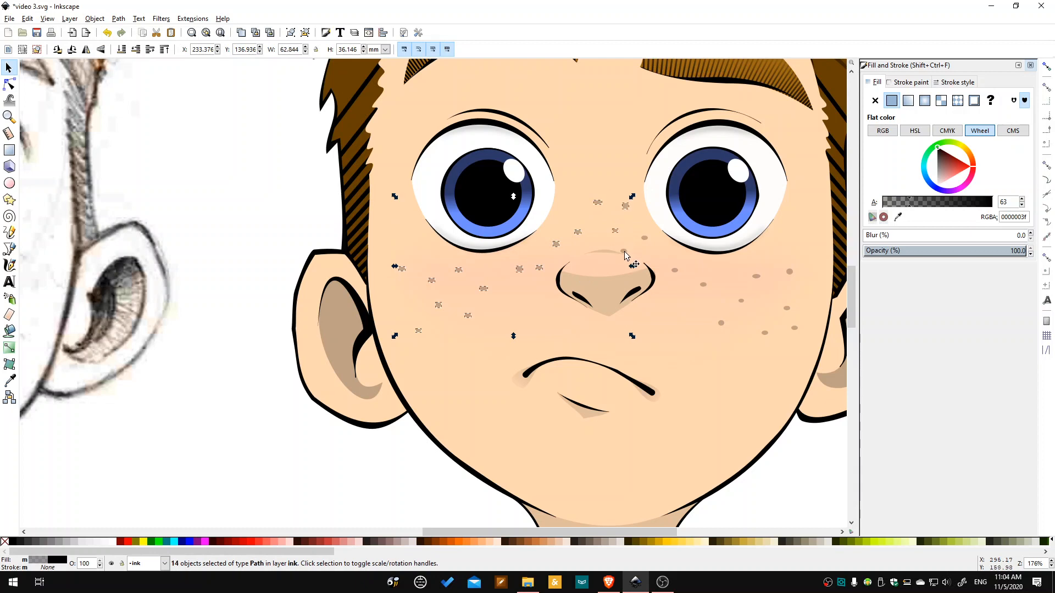
{"action": "left_click", "coordinate": [623, 252], "text": "shift"}
{"action": "left_click", "coordinate": [645, 238], "text": "shift"}
{"action": "left_click", "coordinate": [675, 270], "text": "shift"}
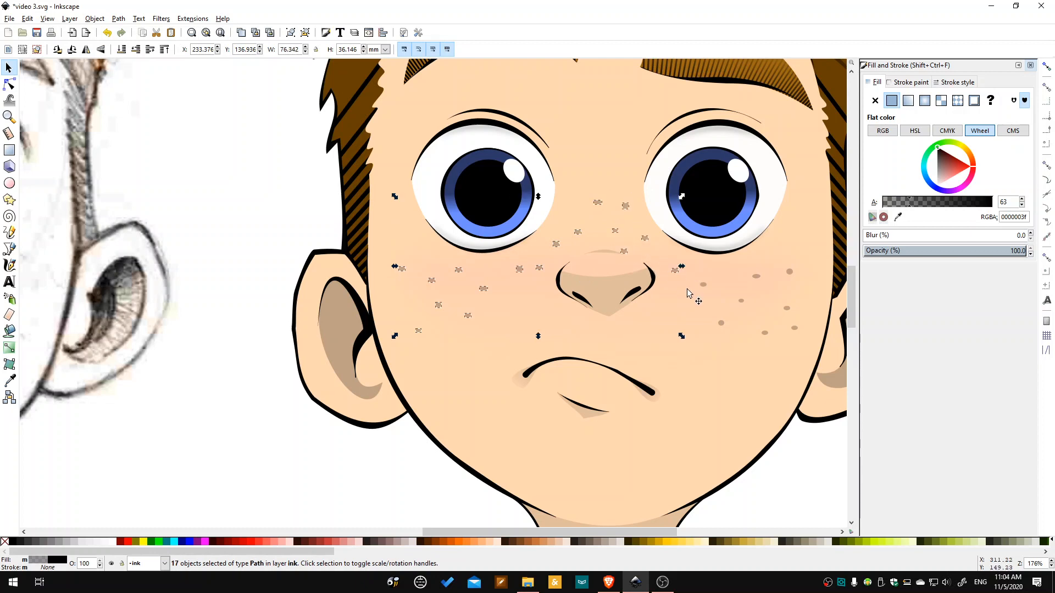
{"action": "left_click", "coordinate": [703, 284], "text": "shift"}
{"action": "left_click", "coordinate": [756, 276], "text": "shift"}
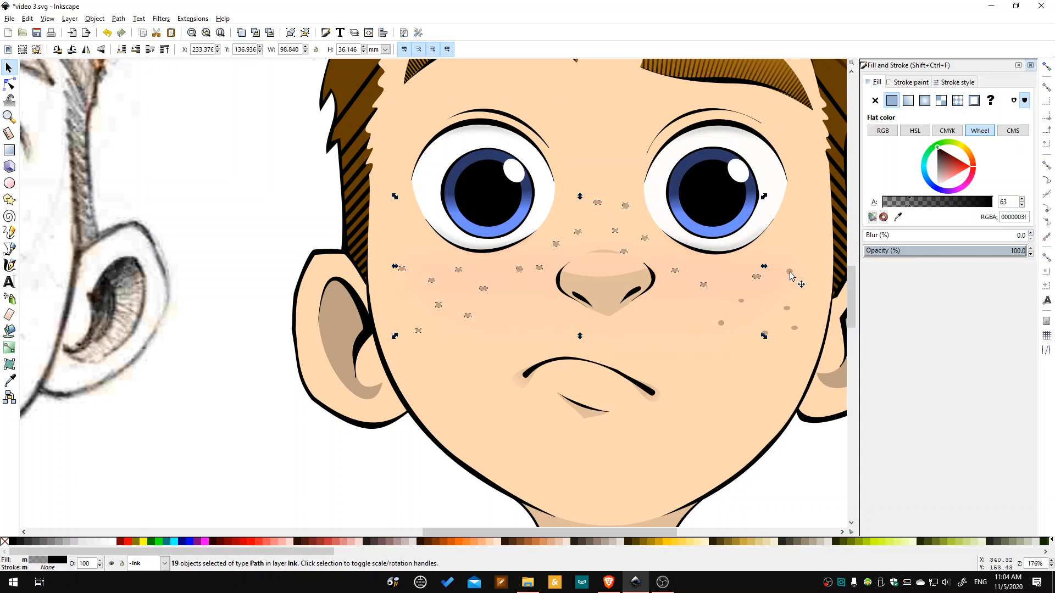
{"action": "left_click", "coordinate": [789, 273], "text": "shift"}
{"action": "left_click", "coordinate": [742, 301], "text": "shift"}
{"action": "left_click", "coordinate": [786, 310], "text": "shift"}
{"action": "left_click", "coordinate": [722, 323], "text": "shift"}
{"action": "left_click", "coordinate": [765, 333], "text": "shift"}
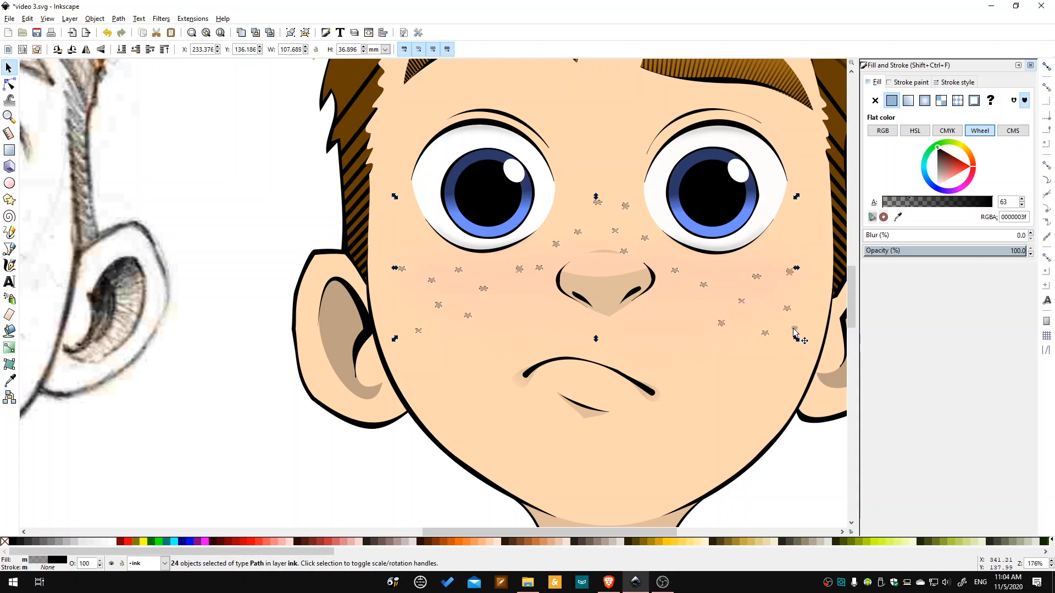
{"action": "left_click", "coordinate": [794, 329], "text": "shift"}
{"action": "left_click", "coordinate": [138, 19]}
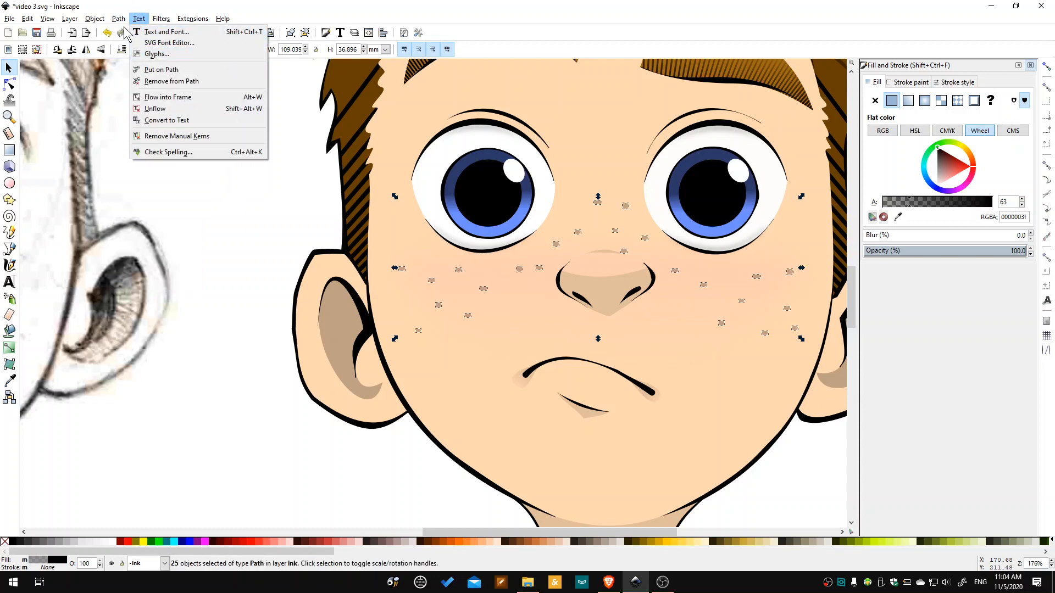
{"action": "mouse_move", "coordinate": [119, 20]}
{"action": "left_click", "coordinate": [136, 82]}
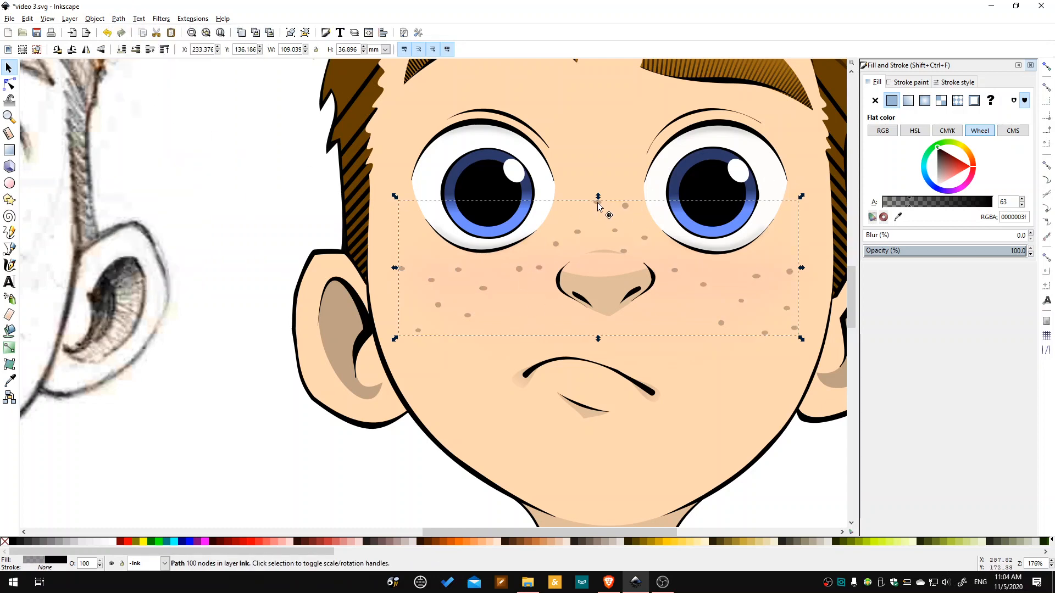
{"action": "left_click_drag", "start_coordinate": [597, 204], "coordinate": [602, 202]}
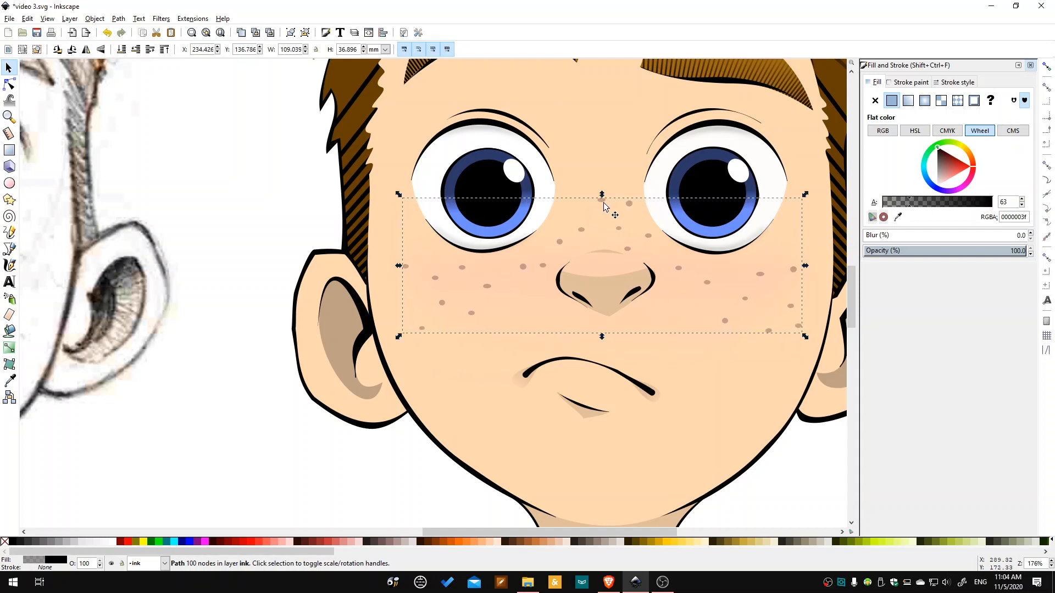
Recolour the freckle path by sampling the face's skin tone, darkening it to tan d8a777 and lowering its alpha to 110.
{"action": "left_click", "coordinate": [899, 218]}
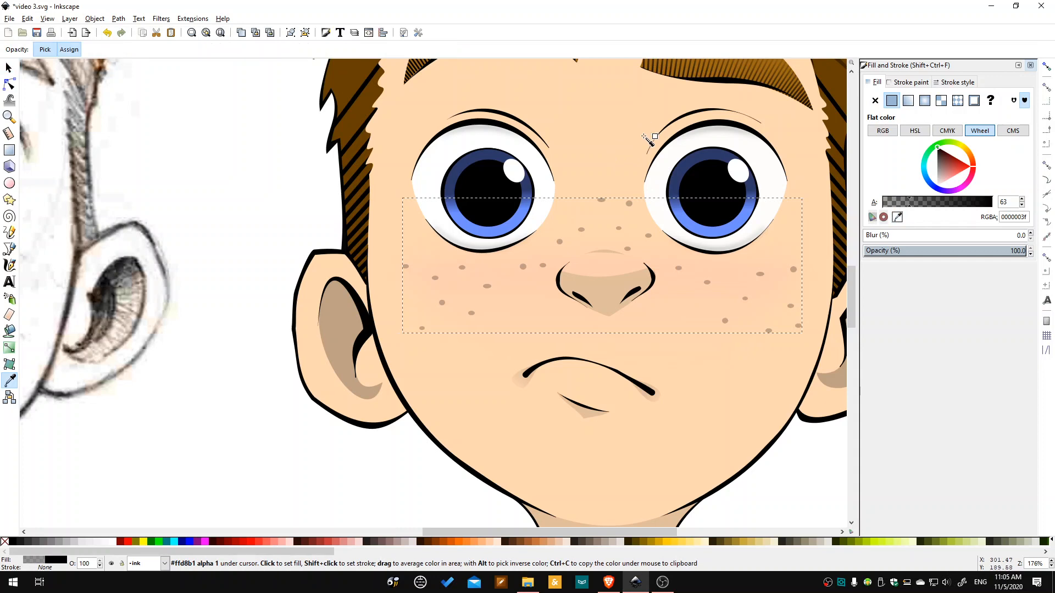
{"action": "left_click", "coordinate": [620, 157]}
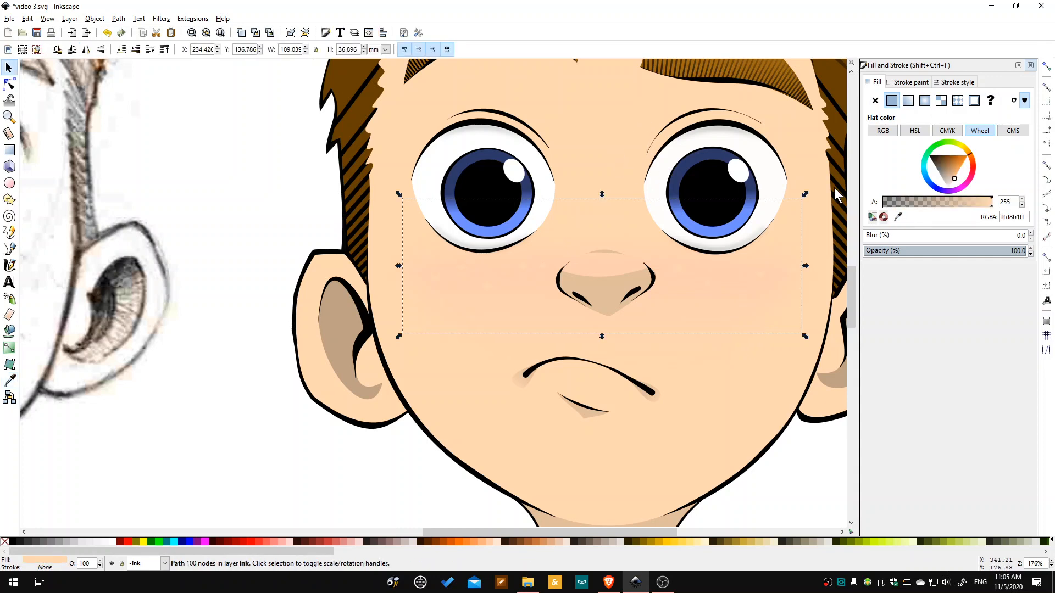
{"action": "left_click", "coordinate": [951, 175]}
{"action": "left_click", "coordinate": [953, 176]}
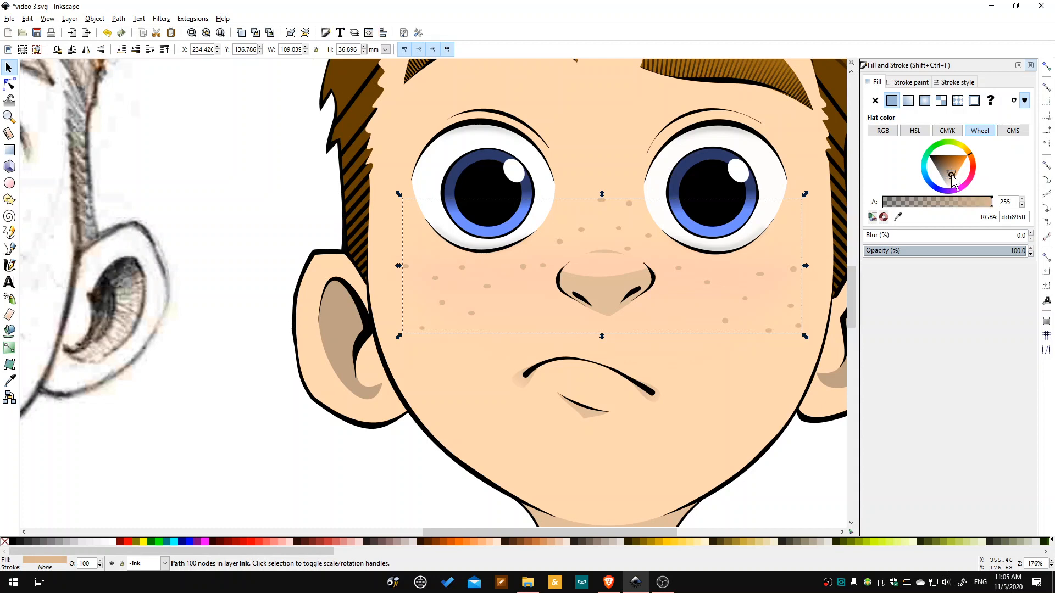
{"action": "left_click", "coordinate": [951, 173]}
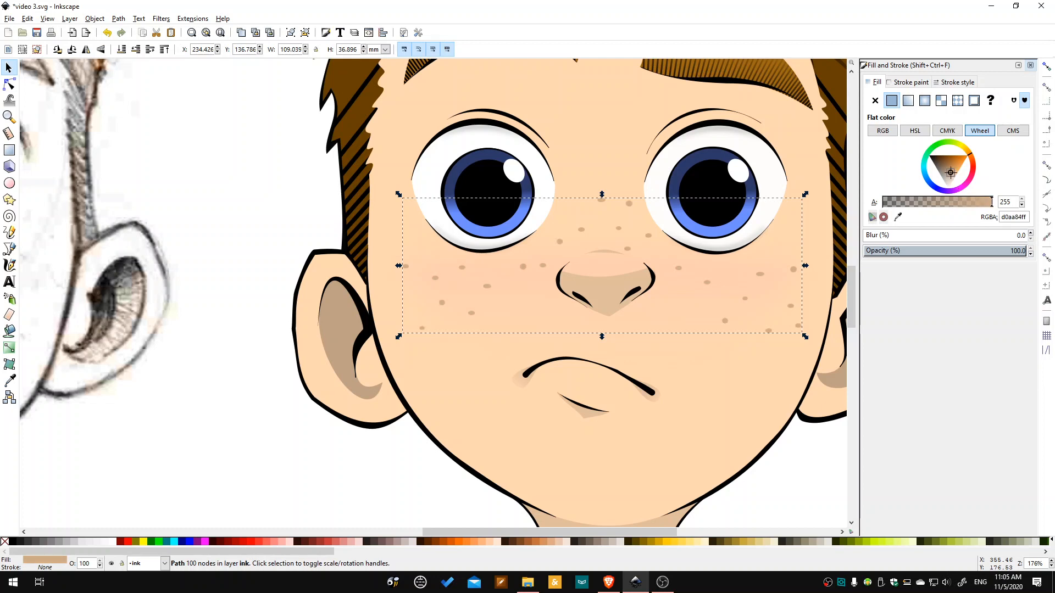
{"action": "left_click", "coordinate": [953, 174]}
{"action": "left_click", "coordinate": [951, 173]}
{"action": "left_click_drag", "start_coordinate": [951, 171], "coordinate": [952, 172]}
{"action": "mouse_move", "coordinate": [969, 202]}
{"action": "left_mouse_down"}
{"action": "mouse_move", "coordinate": [915, 199]}
{"action": "mouse_move", "coordinate": [931, 198]}
{"action": "left_mouse_up"}
Try a 1% blur on the freckle path, and set the blur back to 0.
{"action": "left_click", "coordinate": [1031, 233]}
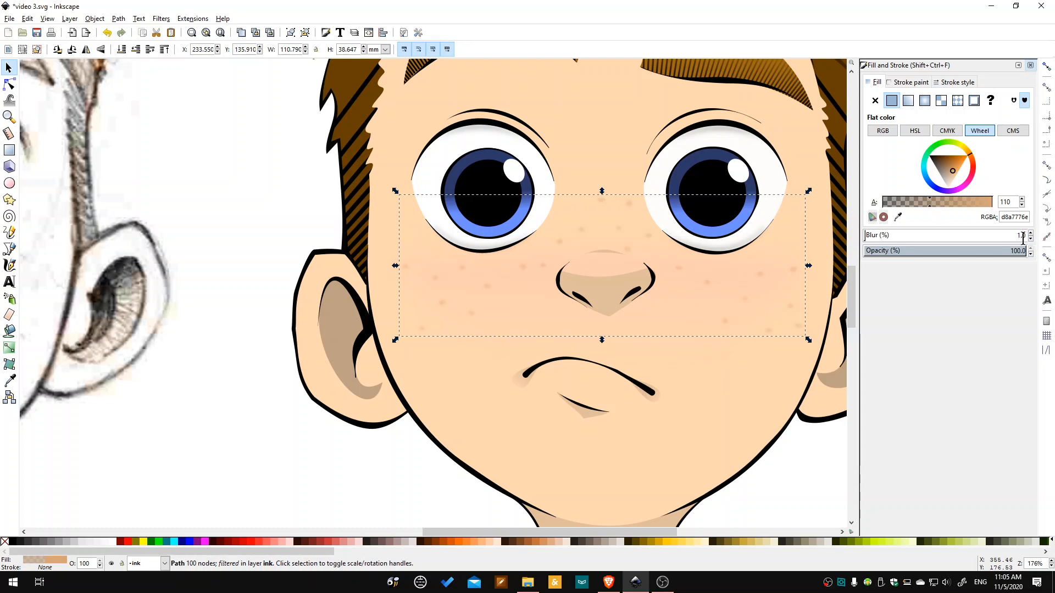
{"action": "left_click", "coordinate": [785, 497]}
{"action": "scroll", "coordinate": [713, 328], "scroll_direction": "down", "scroll_amount": 2}
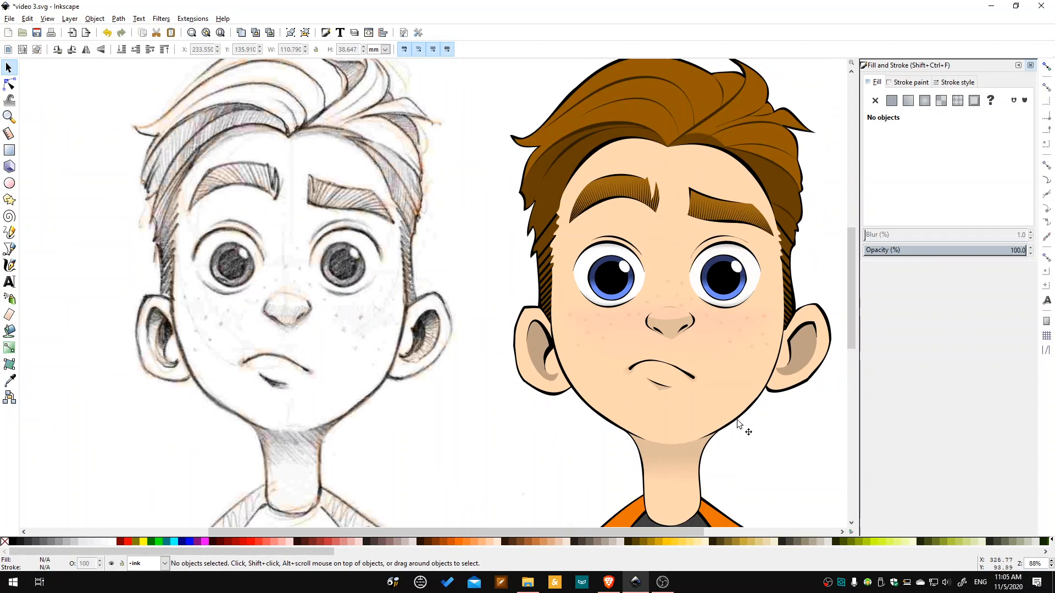
{"action": "scroll", "coordinate": [795, 408], "scroll_direction": "up", "scroll_amount": 1}
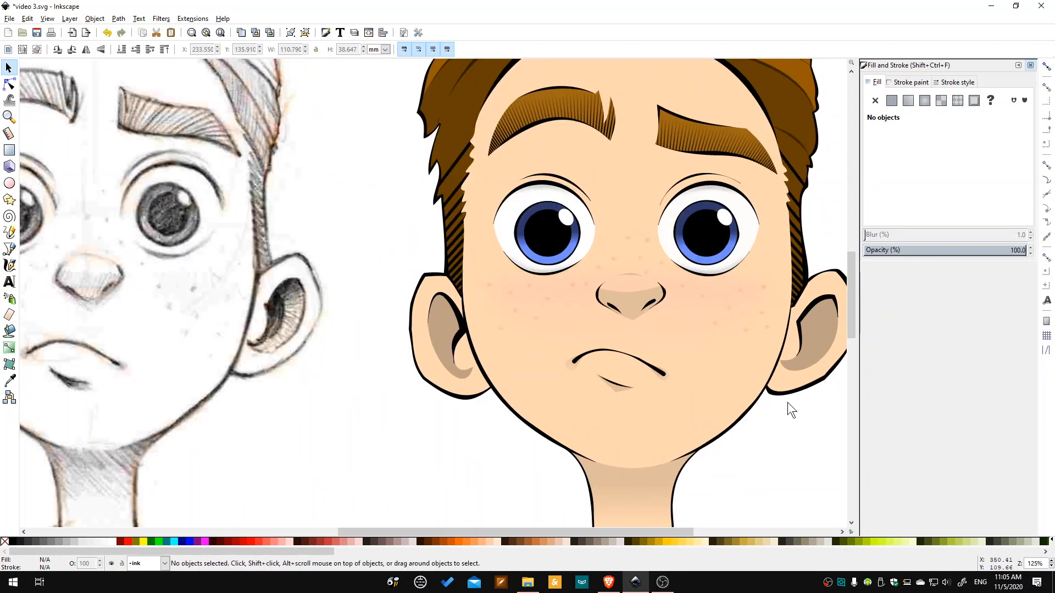
{"action": "scroll", "coordinate": [747, 365], "scroll_direction": "up", "scroll_amount": 1}
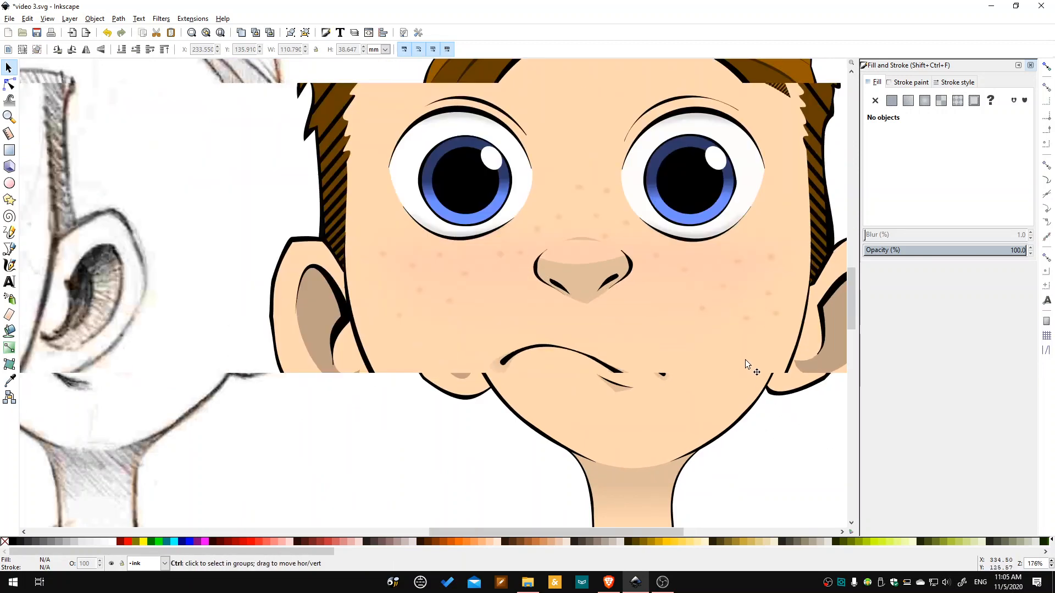
{"action": "left_click", "coordinate": [583, 188]}
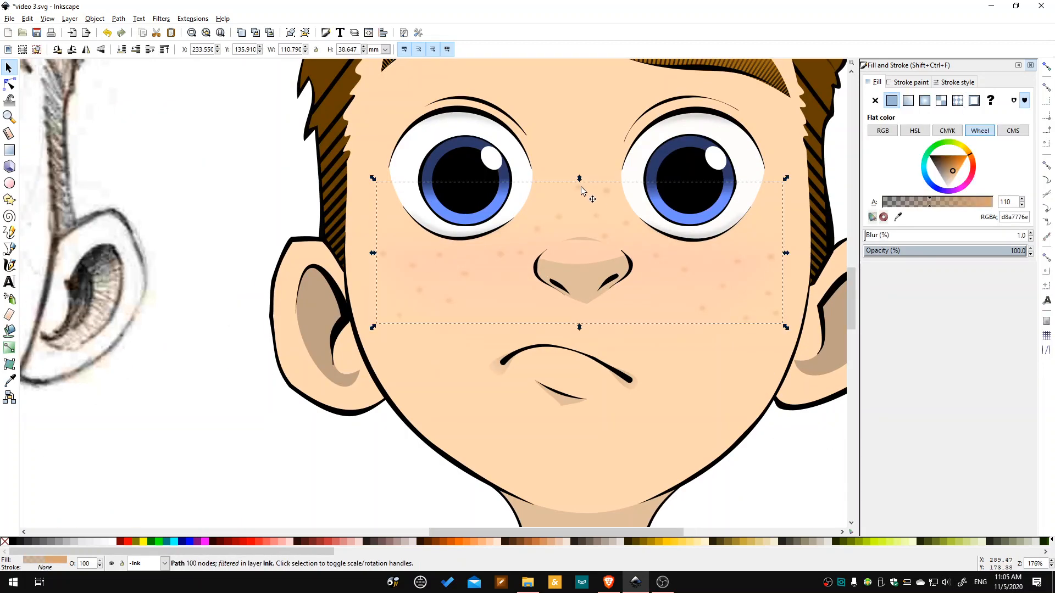
{"action": "left_click", "coordinate": [1031, 237]}
{"action": "left_click", "coordinate": [795, 463]}
Compare the coloured face with the pencil sketch, and view both full figures together with the title.
{"action": "scroll", "coordinate": [786, 458], "scroll_direction": "down", "scroll_amount": 1}
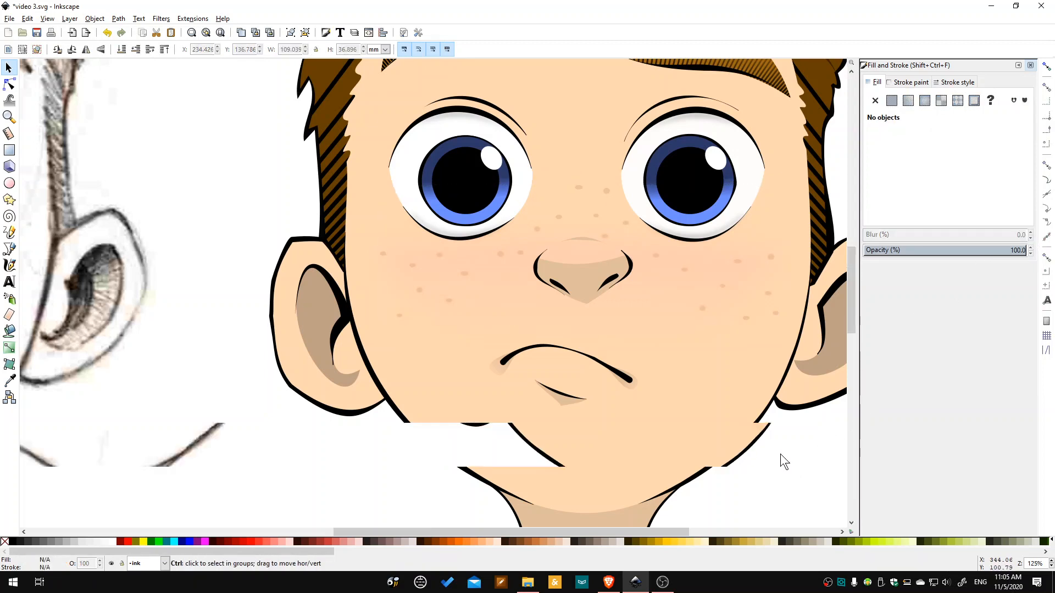
{"action": "scroll", "coordinate": [784, 459], "scroll_direction": "down", "scroll_amount": 1}
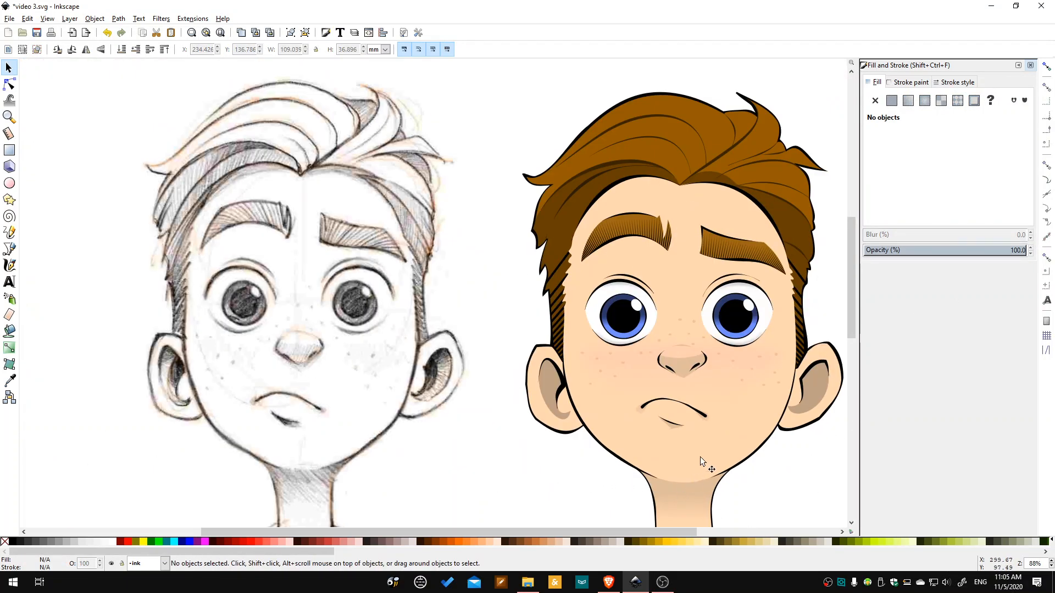
{"action": "scroll", "coordinate": [746, 441], "scroll_direction": "up", "scroll_amount": 1}
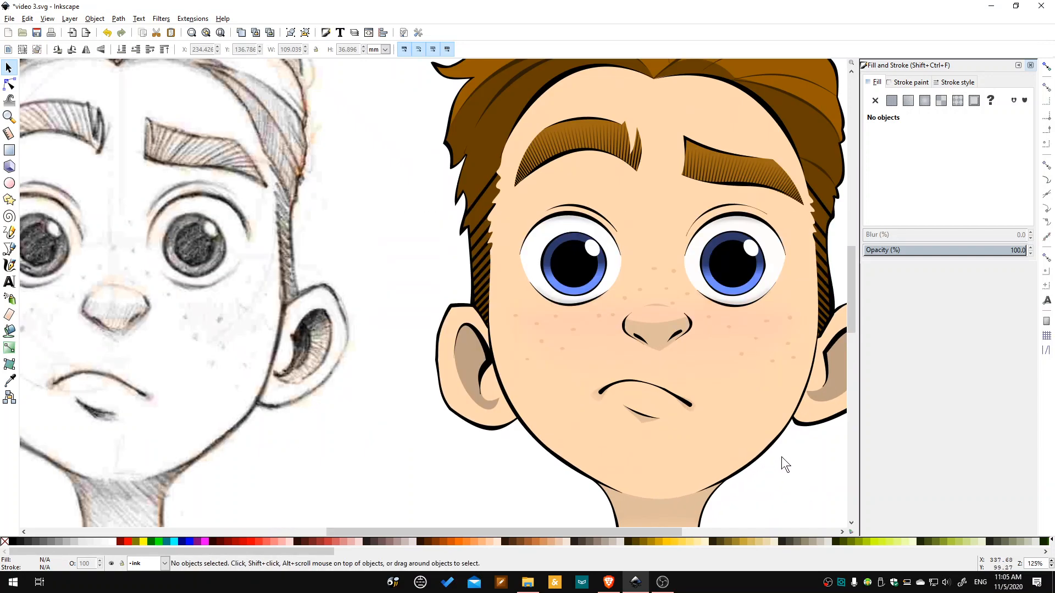
{"action": "left_click_drag", "start_coordinate": [533, 531], "coordinate": [607, 529]}
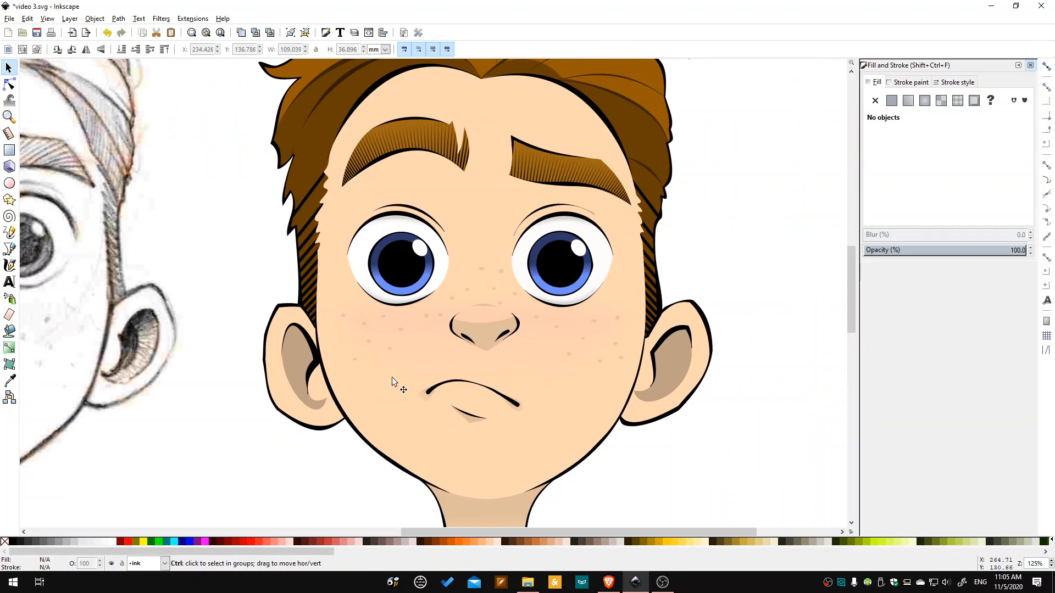
{"action": "scroll", "coordinate": [313, 373], "scroll_direction": "down", "scroll_amount": 2, "text": "ctrl"}
{"action": "left_click_drag", "start_coordinate": [539, 526], "coordinate": [430, 525]}
{"action": "scroll", "coordinate": [374, 439], "scroll_direction": "down", "scroll_amount": 1, "text": "ctrl"}
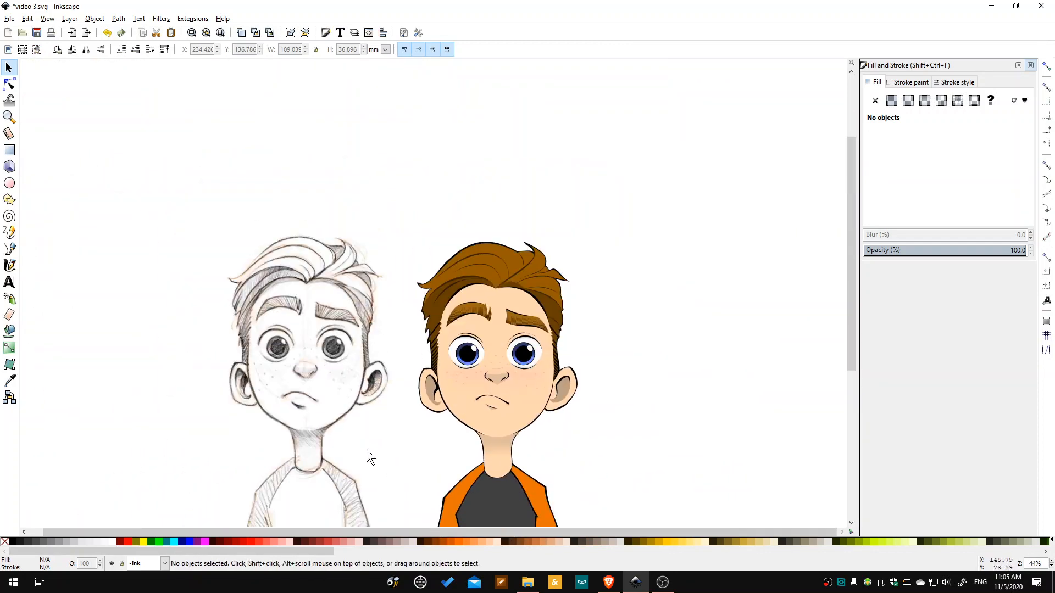
{"action": "scroll", "coordinate": [417, 446], "scroll_direction": "down", "scroll_amount": 4}
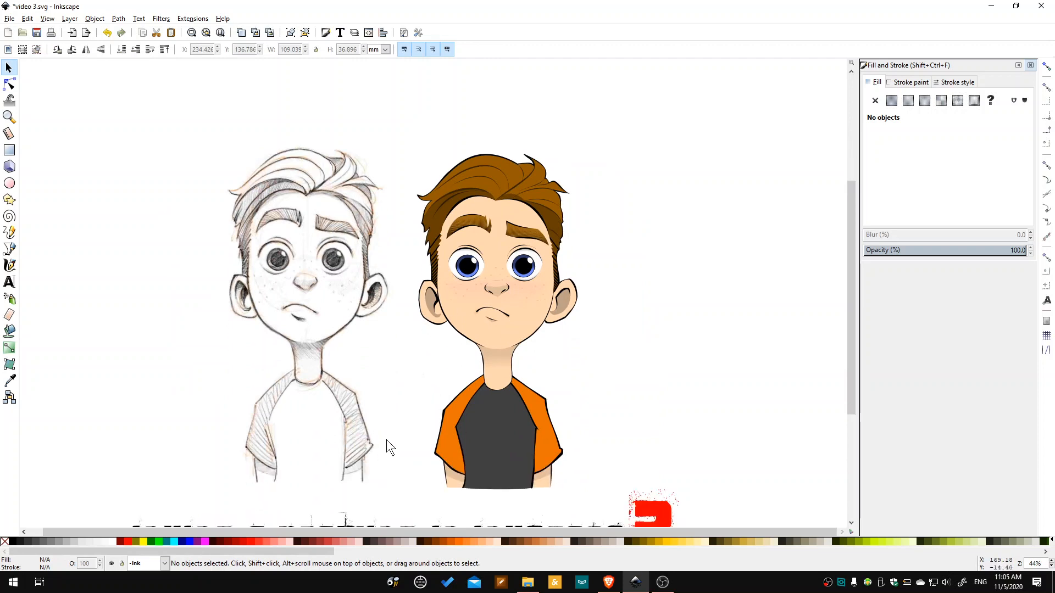
{"action": "scroll", "coordinate": [386, 440], "scroll_direction": "down", "scroll_amount": 1}
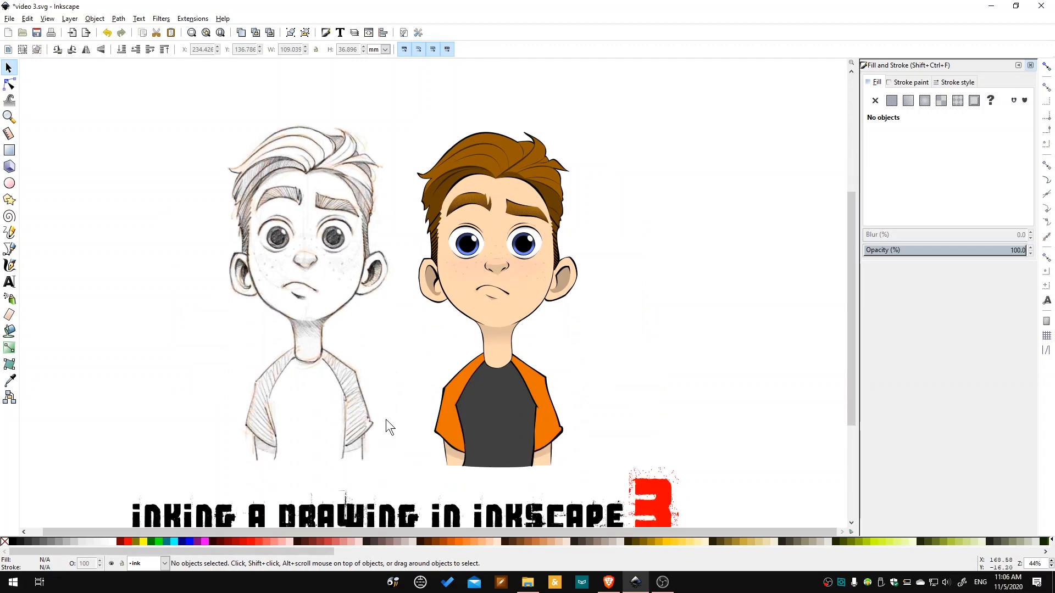
{"action": "scroll", "coordinate": [386, 419], "scroll_direction": "down", "scroll_amount": 1}
{"action": "scroll", "coordinate": [365, 357], "scroll_direction": "down", "scroll_amount": 1}
Draw a rectangle about 741 mm wide and 516 mm high covering the sketch, the coloured character and the title.
{"action": "left_click", "coordinate": [9, 151]}
{"action": "scroll", "coordinate": [130, 211], "scroll_direction": "up", "scroll_amount": 1}
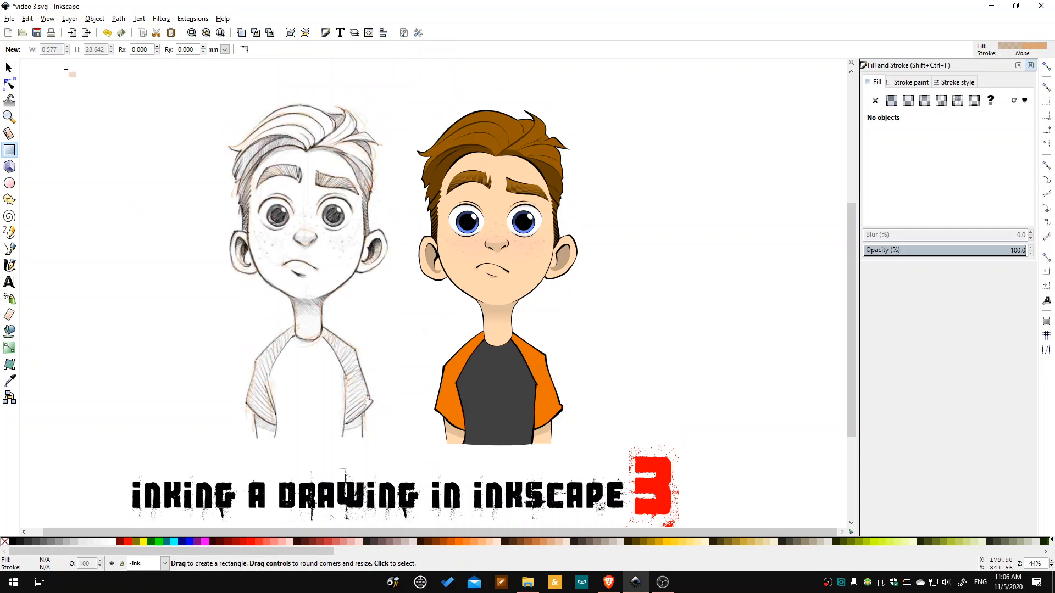
{"action": "mouse_move", "coordinate": [57, 65]}
{"action": "left_mouse_down"}
{"action": "mouse_move", "coordinate": [641, 458]}
{"action": "mouse_move", "coordinate": [717, 529]}
{"action": "mouse_move", "coordinate": [737, 530]}
{"action": "left_mouse_up"}
{"action": "scroll", "coordinate": [727, 468], "scroll_direction": "down", "scroll_amount": 2}
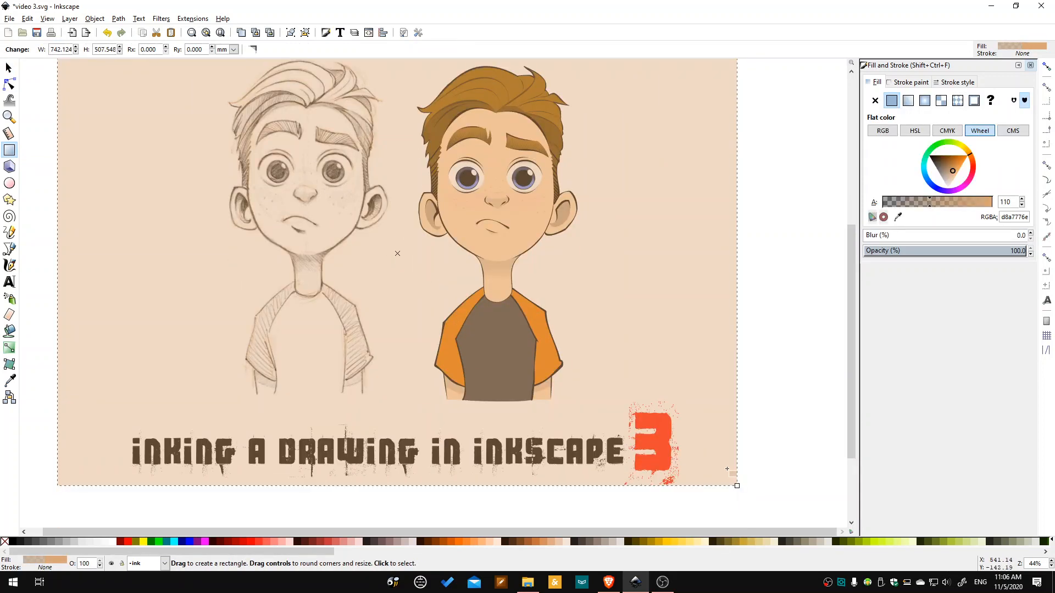
{"action": "left_click_drag", "start_coordinate": [736, 486], "coordinate": [735, 501]}
{"action": "scroll", "coordinate": [709, 405], "scroll_direction": "up", "scroll_amount": 2}
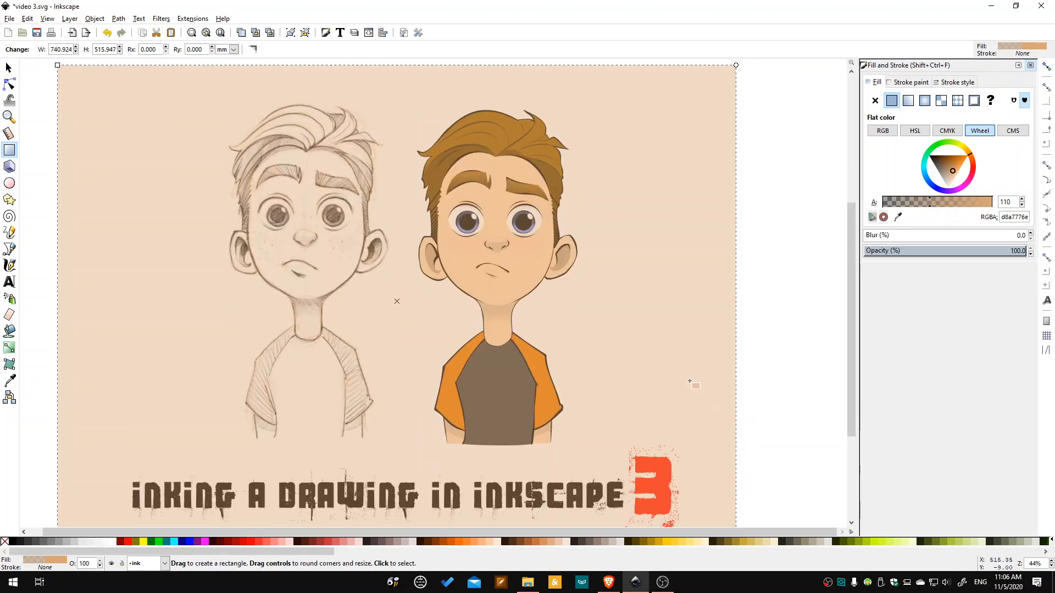
Try a flat outline and a white fill on the rectangle, and lower it behind the coloured character and the title.
{"action": "left_click", "coordinate": [9, 67]}
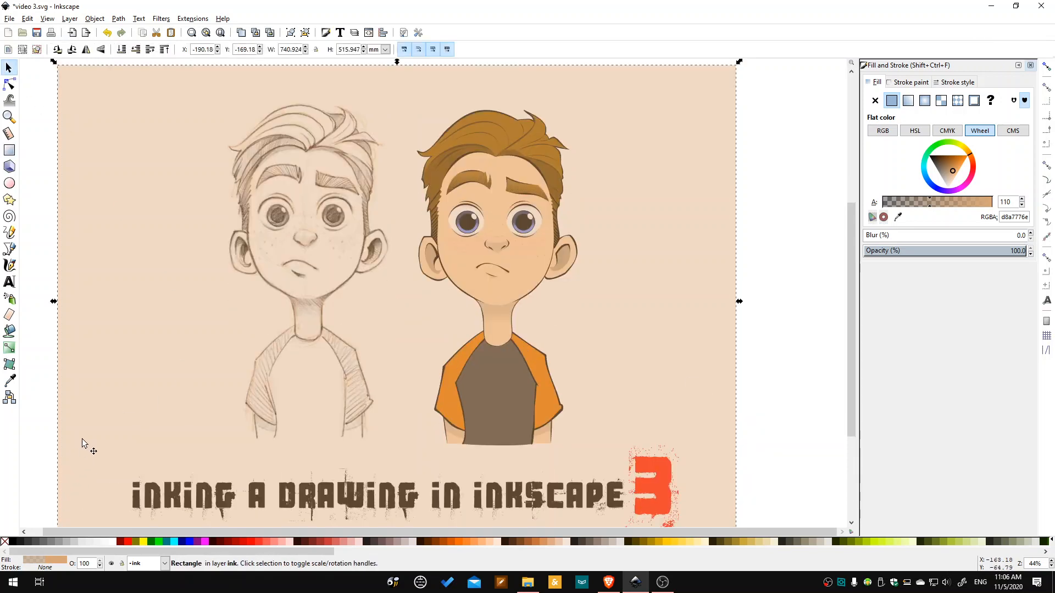
{"action": "left_click", "coordinate": [911, 82]}
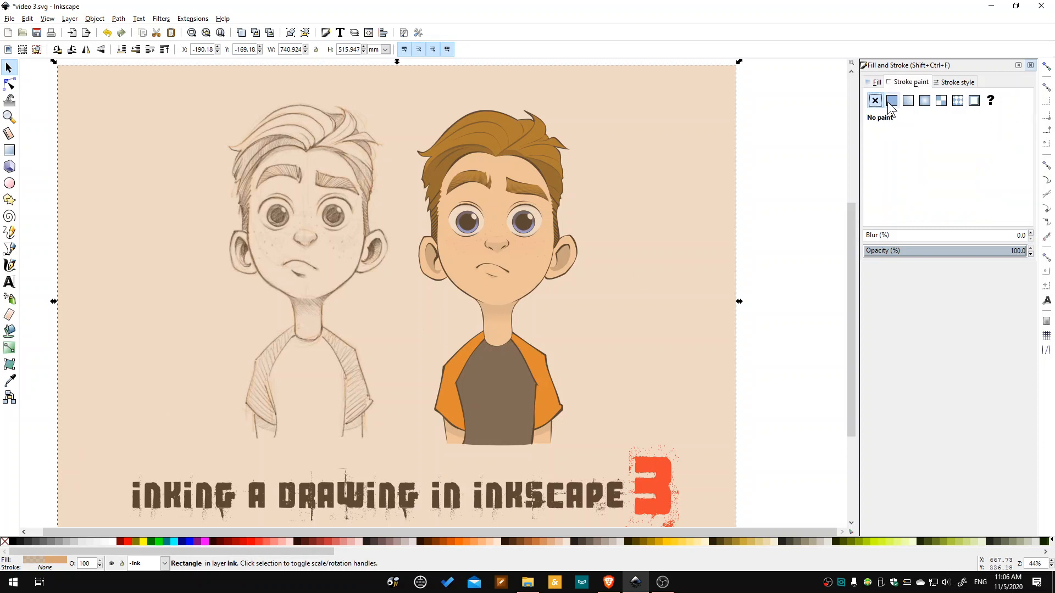
{"action": "left_click", "coordinate": [891, 101]}
{"action": "left_click", "coordinate": [875, 82]}
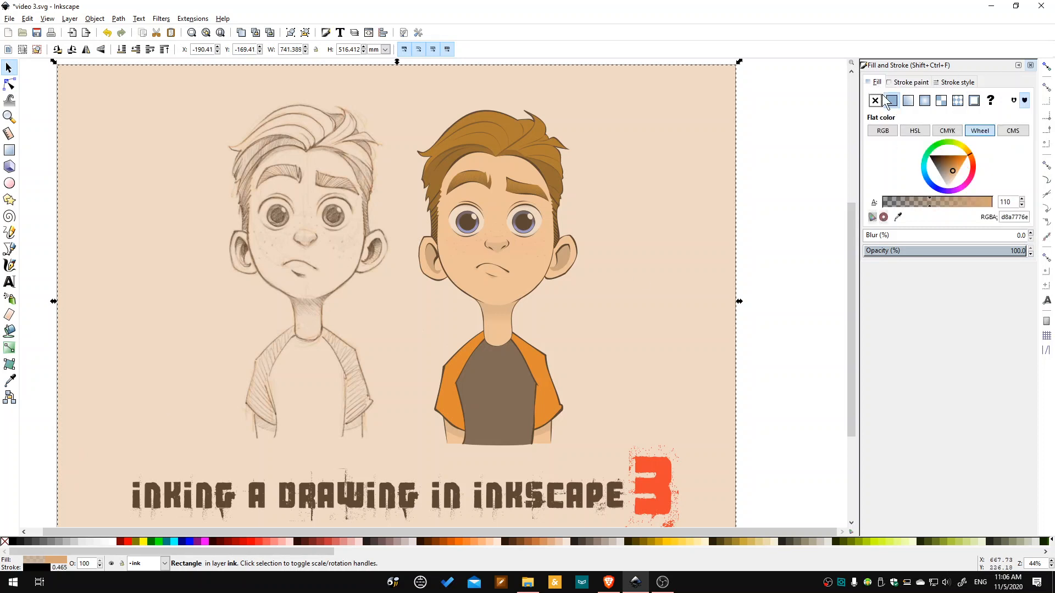
{"action": "mouse_move", "coordinate": [947, 170]}
{"action": "left_mouse_down"}
{"action": "mouse_move", "coordinate": [946, 211]}
{"action": "mouse_move", "coordinate": [1019, 206]}
{"action": "left_mouse_up"}
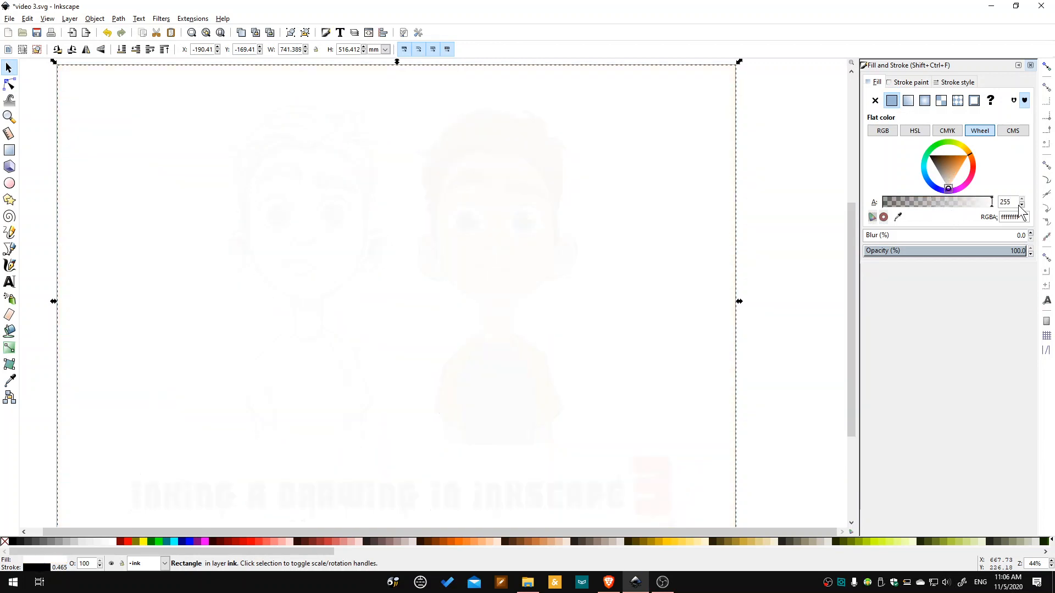
{"action": "left_click", "coordinate": [126, 51]}
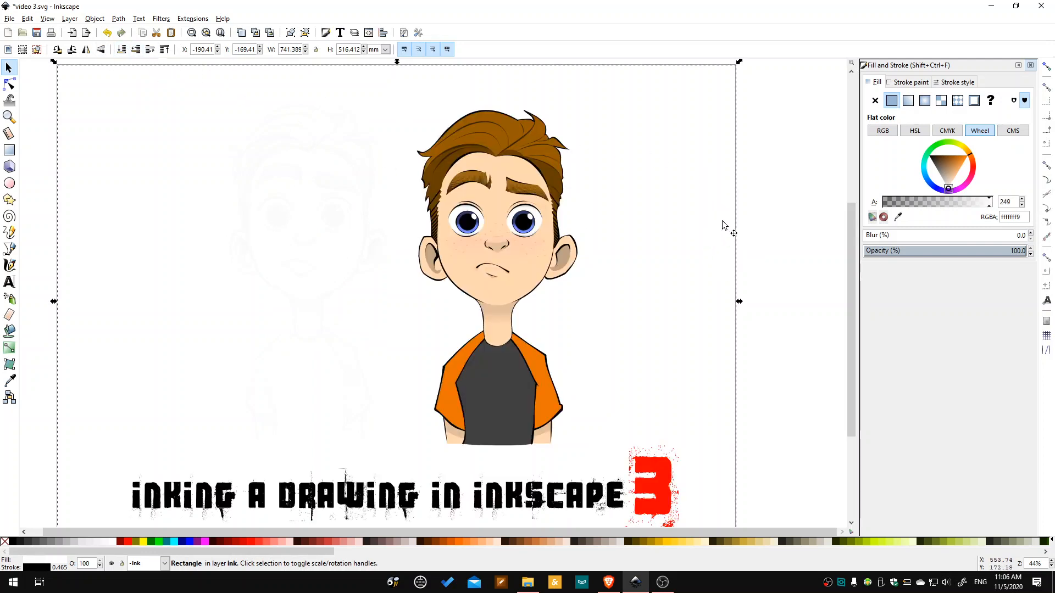
Delete the white background rectangle.
{"action": "left_click_drag", "start_coordinate": [993, 209], "coordinate": [1017, 214]}
{"action": "key", "text": "Delete"}
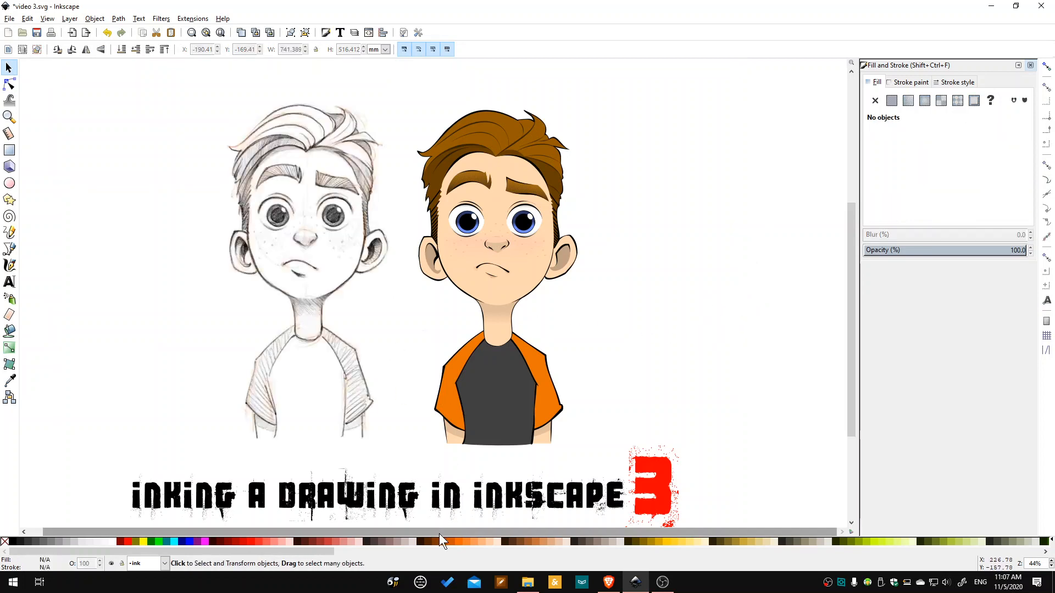
Apply a linear gradient fill to the dark grey front panel of the shirt and show its gradient handles.
{"action": "left_click_drag", "start_coordinate": [440, 533], "coordinate": [387, 537]}
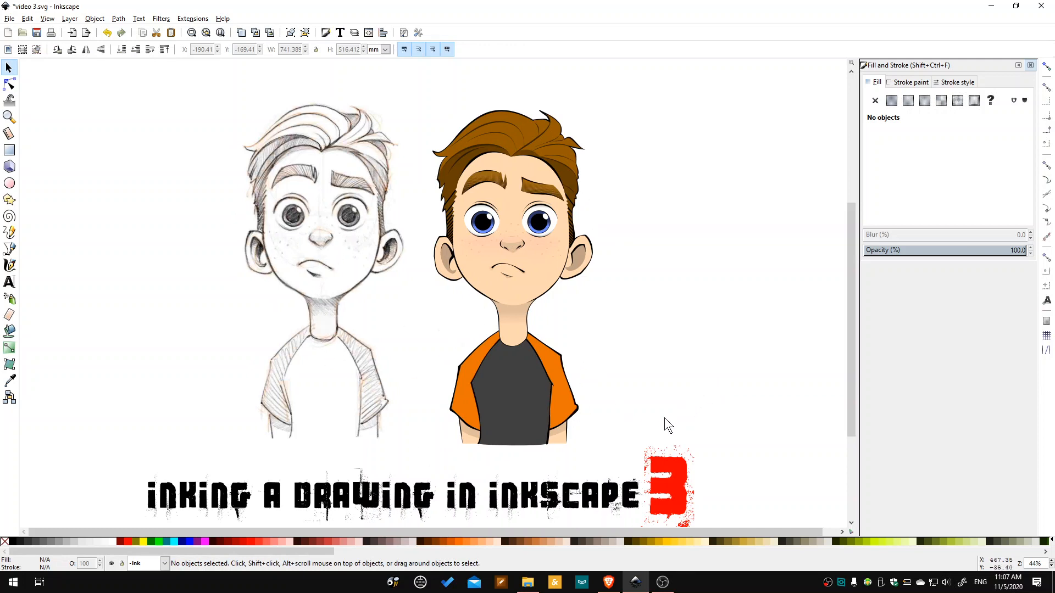
{"action": "left_click", "coordinate": [483, 454], "text": "ctrl"}
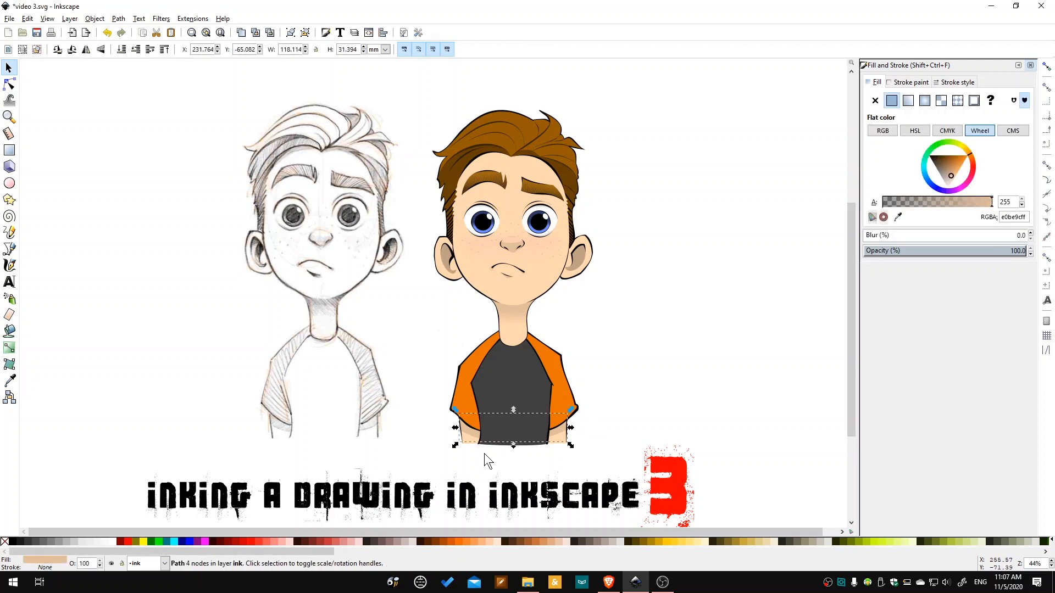
{"action": "scroll", "coordinate": [479, 454], "scroll_direction": "up", "scroll_amount": 1}
{"action": "scroll", "coordinate": [479, 468], "scroll_direction": "up", "scroll_amount": 2}
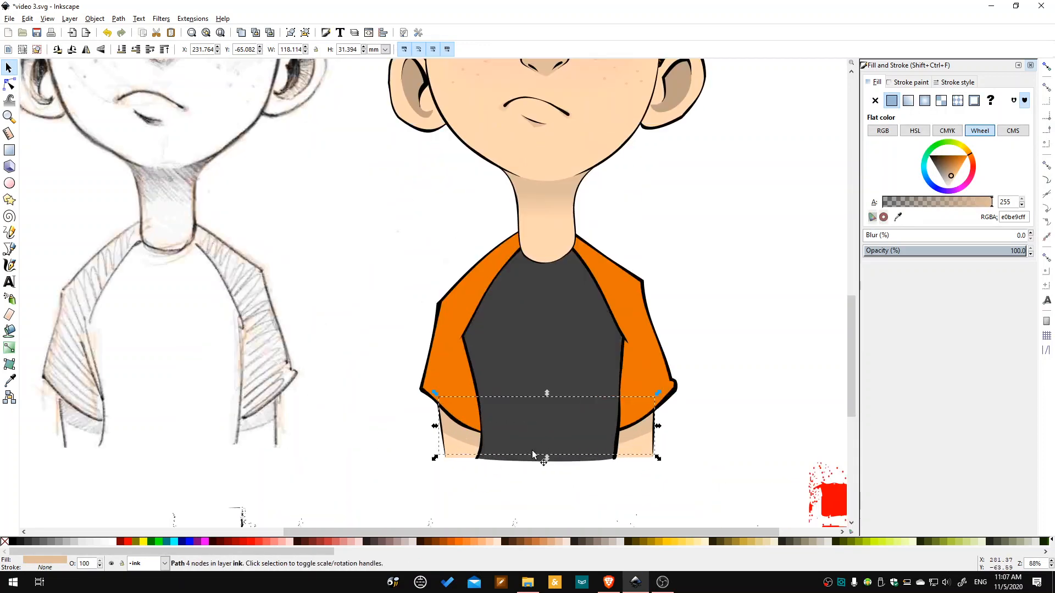
{"action": "left_click", "coordinate": [531, 466], "text": "ctrl"}
{"action": "scroll", "coordinate": [532, 469], "scroll_direction": "down", "scroll_amount": 2}
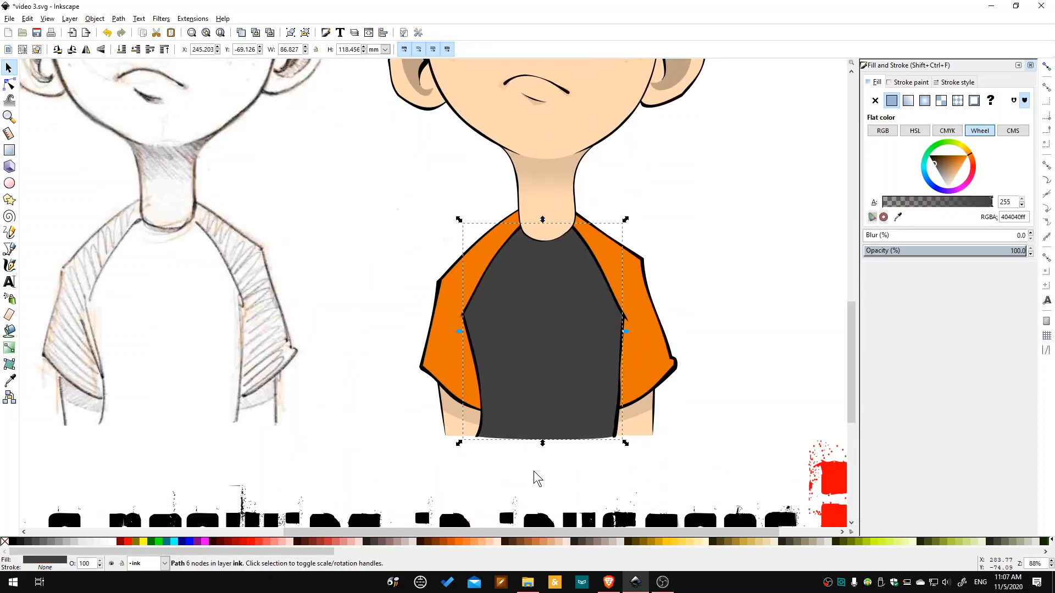
{"action": "left_click", "coordinate": [551, 379]}
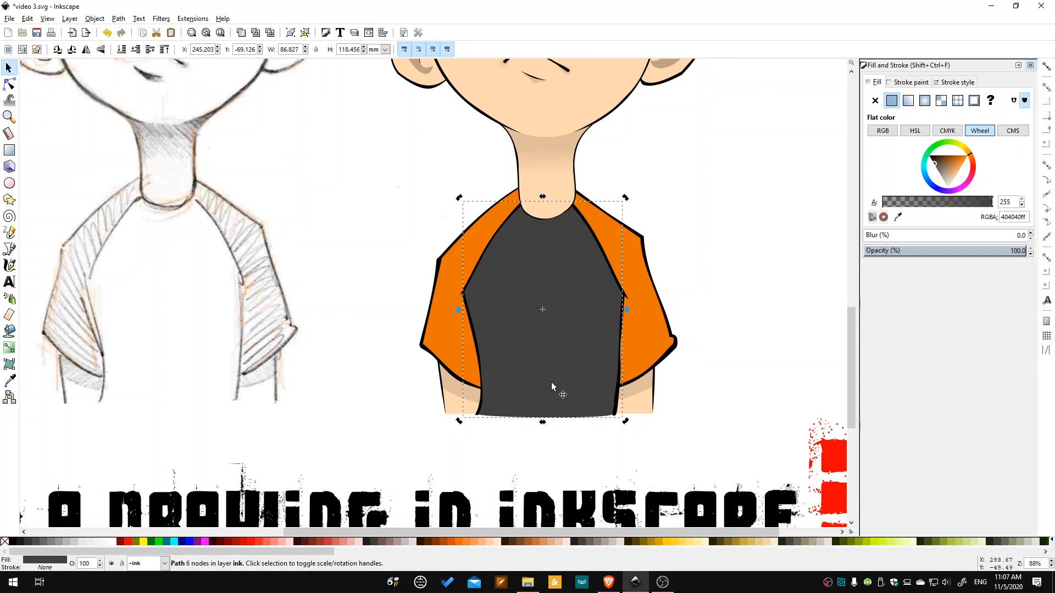
{"action": "left_click", "coordinate": [908, 100]}
{"action": "left_click", "coordinate": [9, 85]}
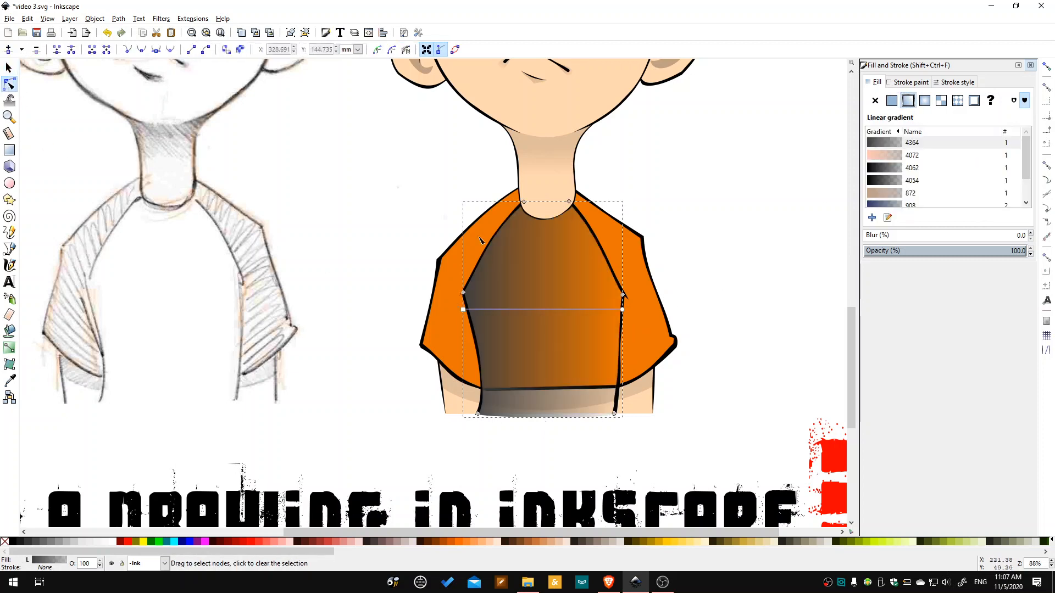
Orient the shirt's gradient vertically so it runs only over the lowest part of the panel down to the hem.
{"action": "left_click_drag", "start_coordinate": [623, 309], "coordinate": [551, 402]}
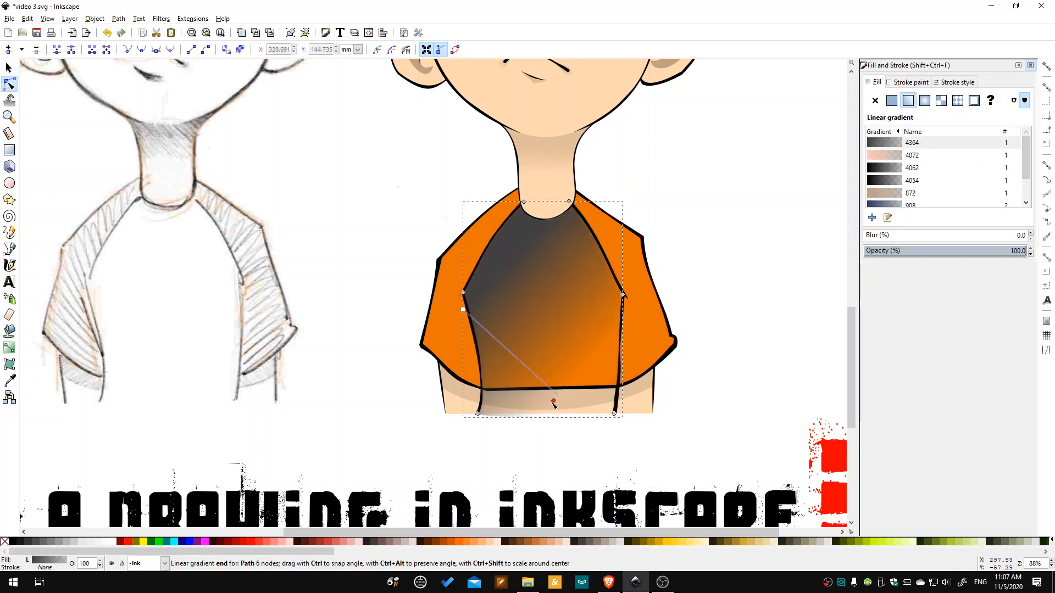
{"action": "left_click_drag", "start_coordinate": [463, 309], "coordinate": [548, 349]}
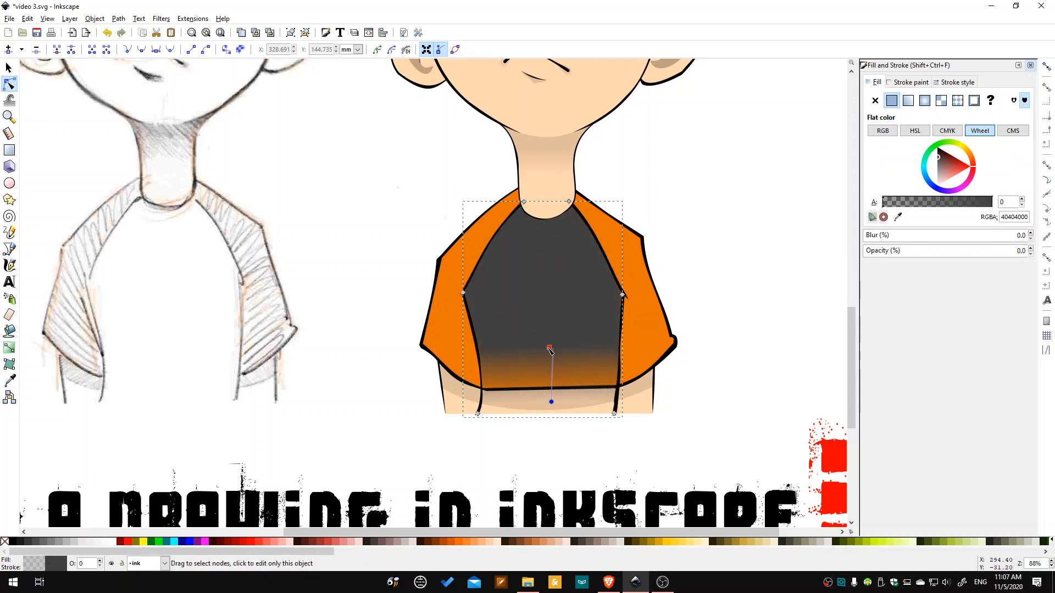
{"action": "left_click_drag", "start_coordinate": [551, 402], "coordinate": [552, 411]}
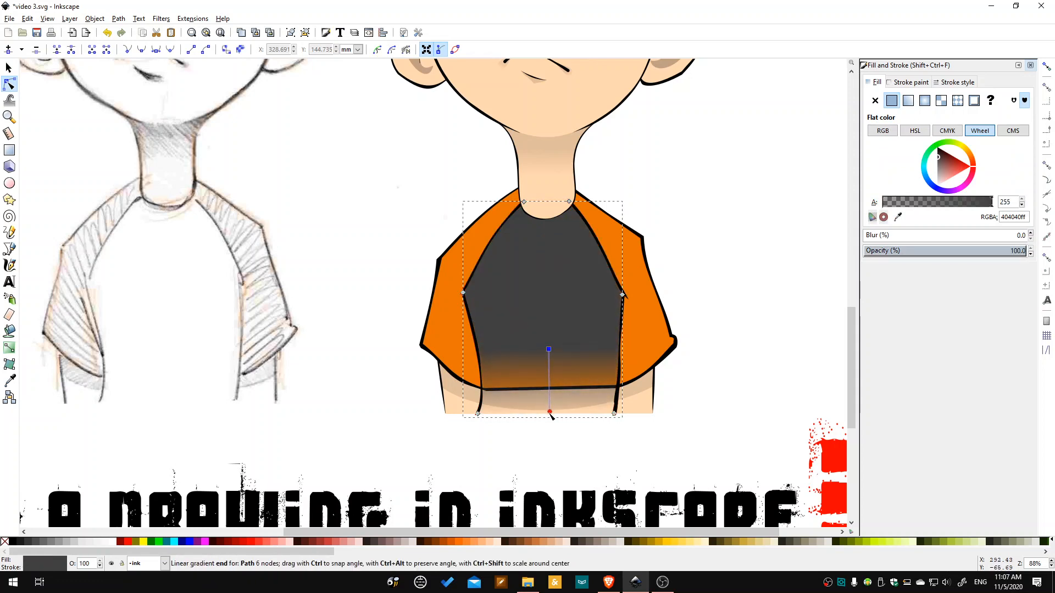
{"action": "left_click_drag", "start_coordinate": [549, 350], "coordinate": [551, 360]}
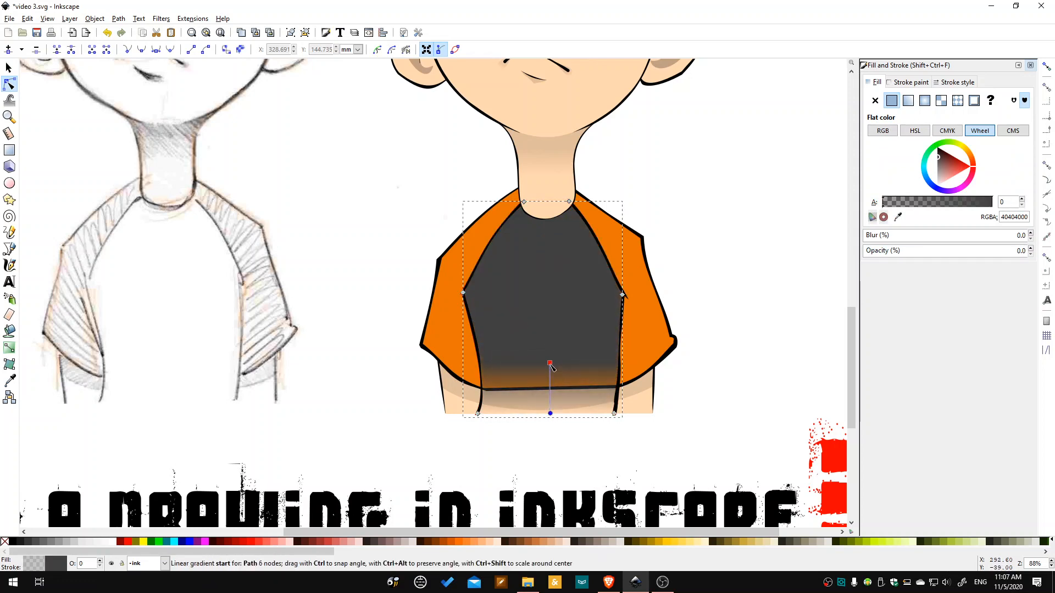
{"action": "left_click", "coordinate": [550, 361]}
Set the shirt gradient's end colour to opaque white (ffffffff), and move its end slightly below the hem.
{"action": "left_click", "coordinate": [550, 413]}
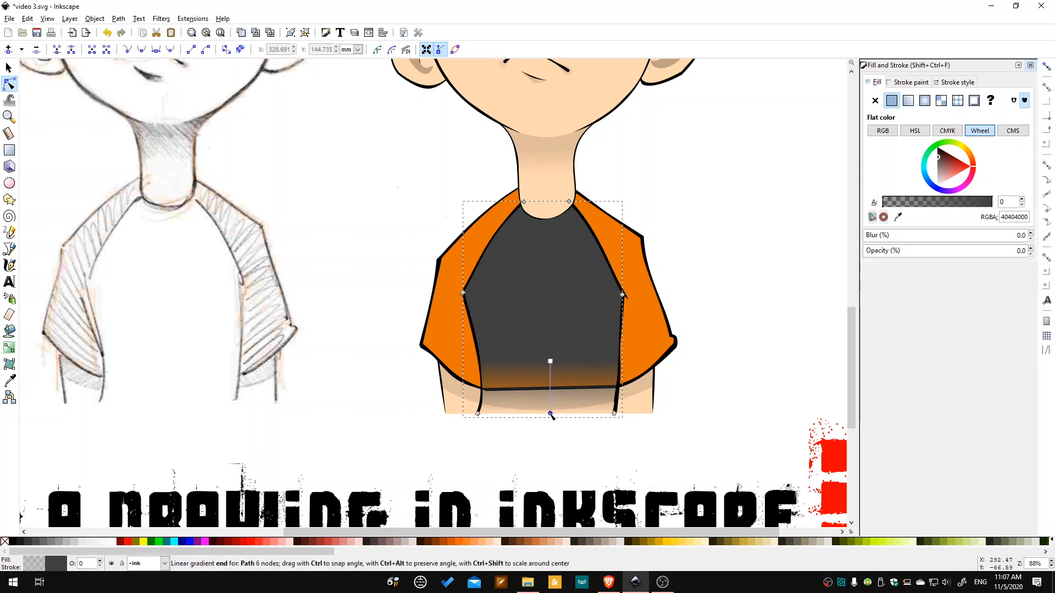
{"action": "left_click", "coordinate": [937, 186]}
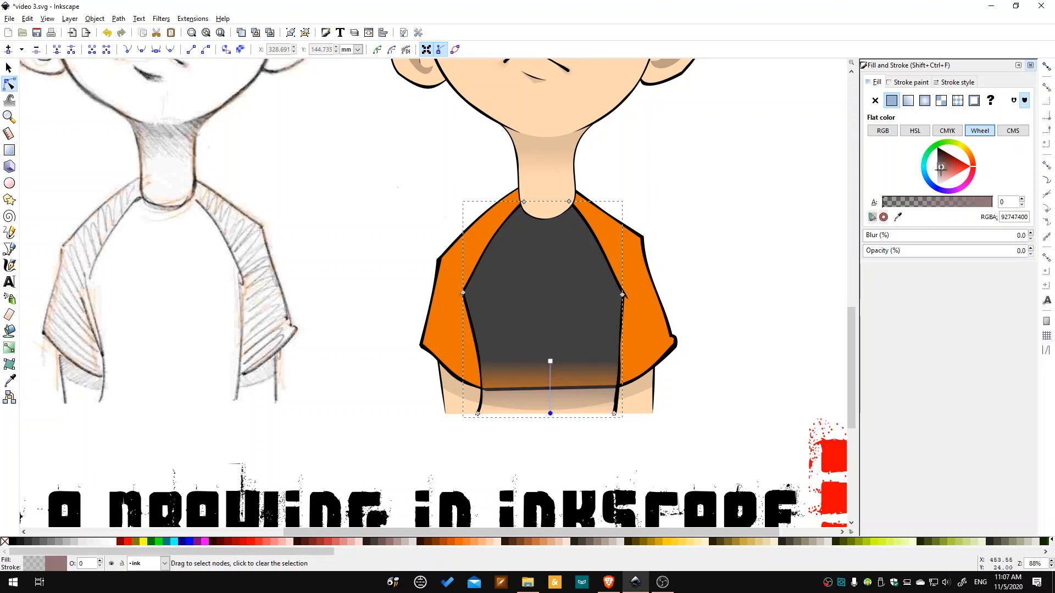
{"action": "left_click_drag", "start_coordinate": [903, 203], "coordinate": [994, 203]}
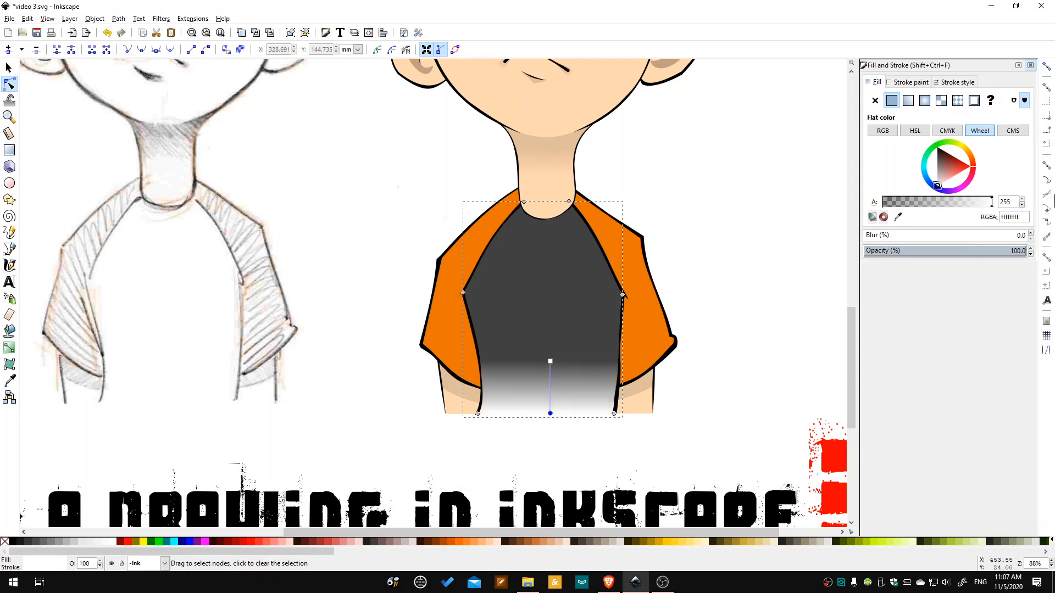
{"action": "left_click_drag", "start_coordinate": [550, 414], "coordinate": [549, 419]}
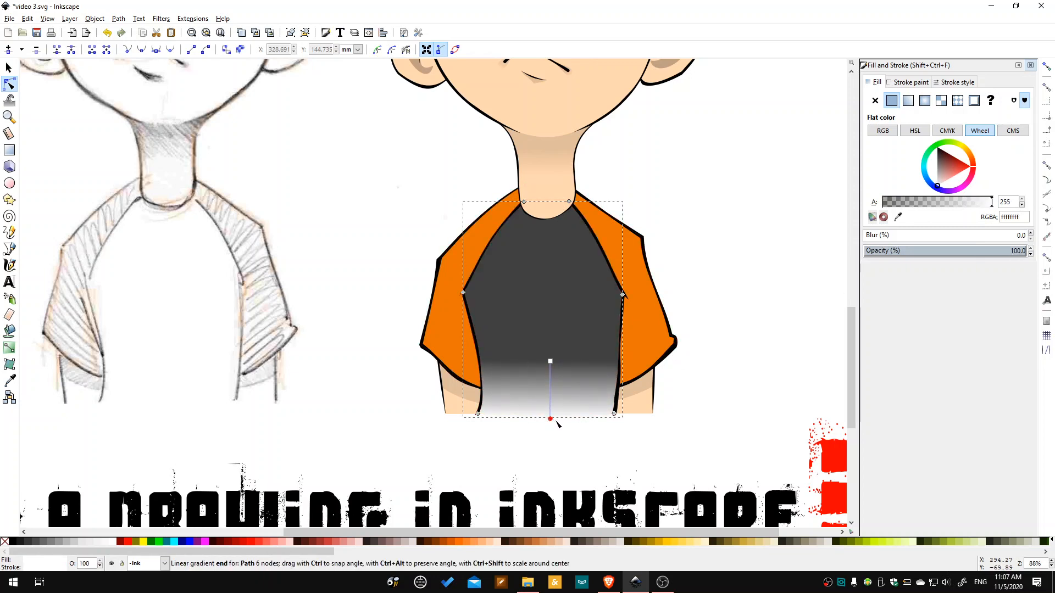
{"action": "left_click", "coordinate": [557, 423]}
Apply a linear gradient to the skin-coloured arms shape, running vertically over its lower part to the cut-off edge.
{"action": "left_click", "coordinate": [650, 412]}
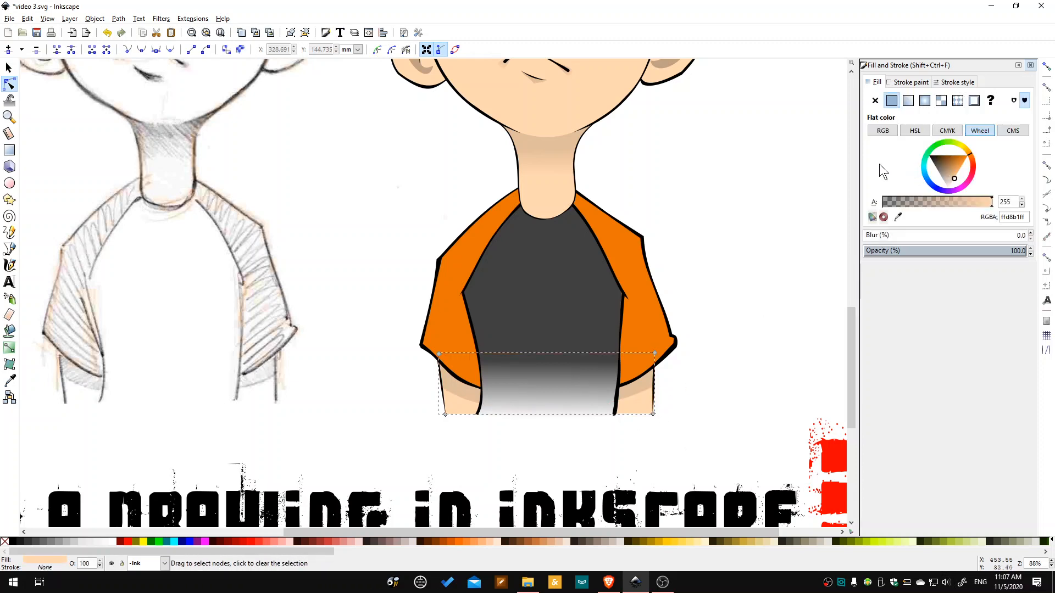
{"action": "left_click", "coordinate": [907, 100]}
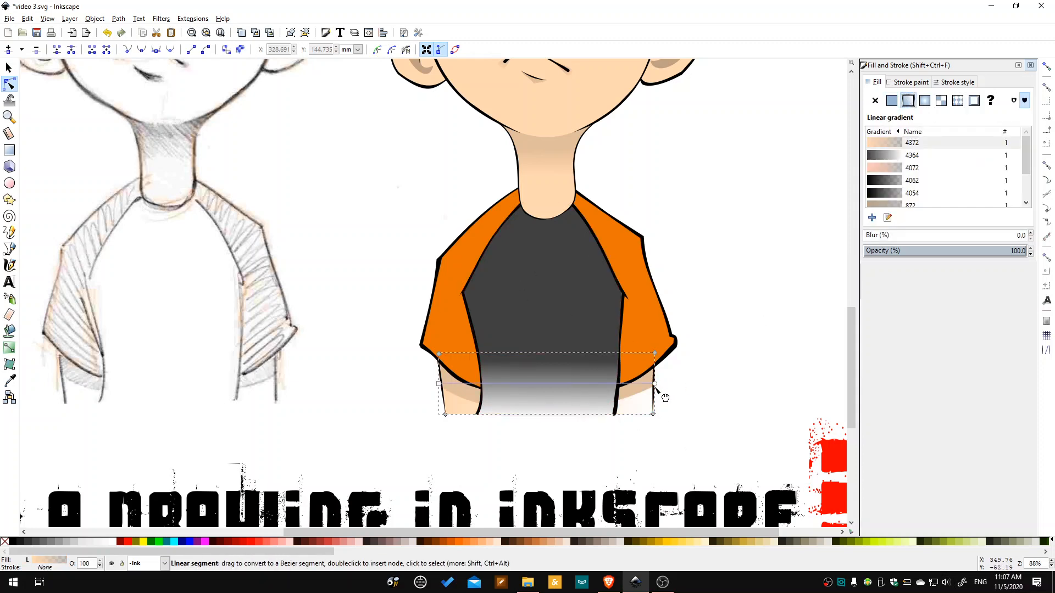
{"action": "left_click_drag", "start_coordinate": [654, 383], "coordinate": [466, 394]}
{"action": "left_click", "coordinate": [464, 415]}
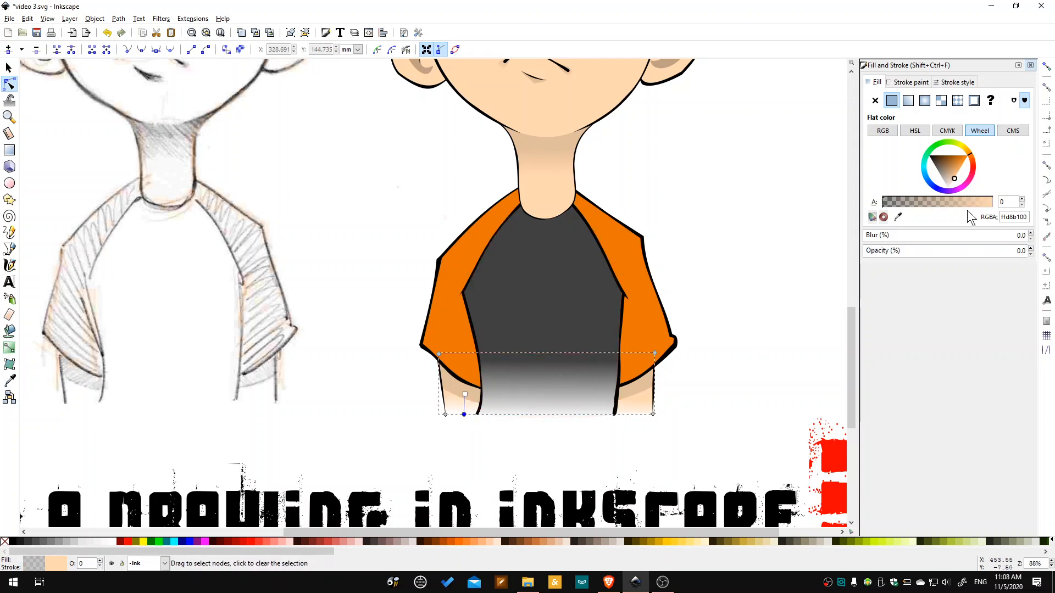
Set the end colour of the arms' gradient to white with an alpha of 255.
{"action": "left_click", "coordinate": [947, 197]}
{"action": "left_click_drag", "start_coordinate": [934, 204], "coordinate": [997, 203]}
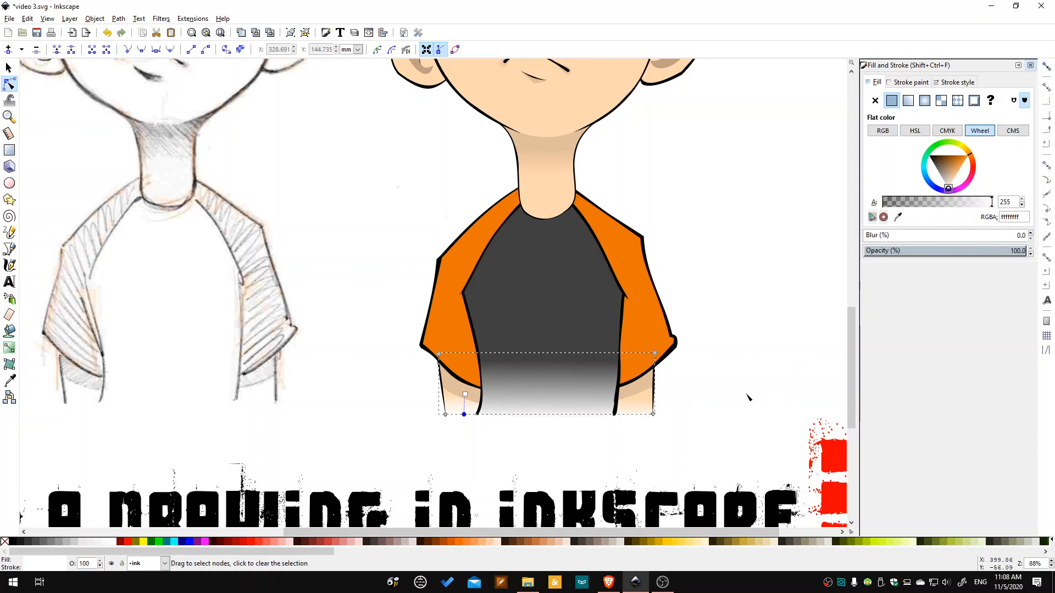
{"action": "left_click", "coordinate": [769, 353]}
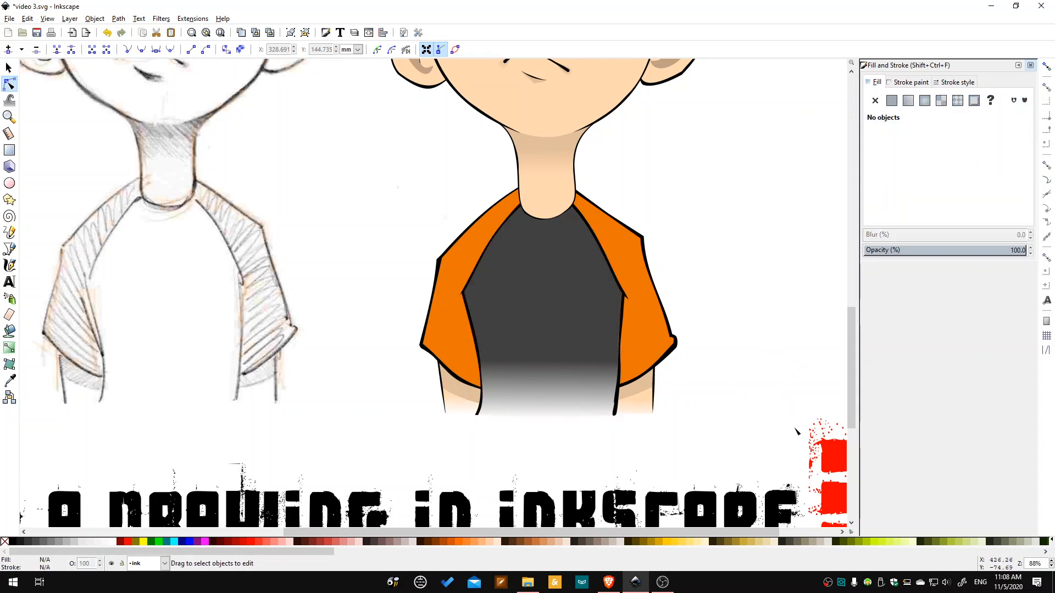
Fine-tune the lower gradient ends of the shirt panel and the arms along the bottom edge of the figure.
{"action": "left_click", "coordinate": [546, 418]}
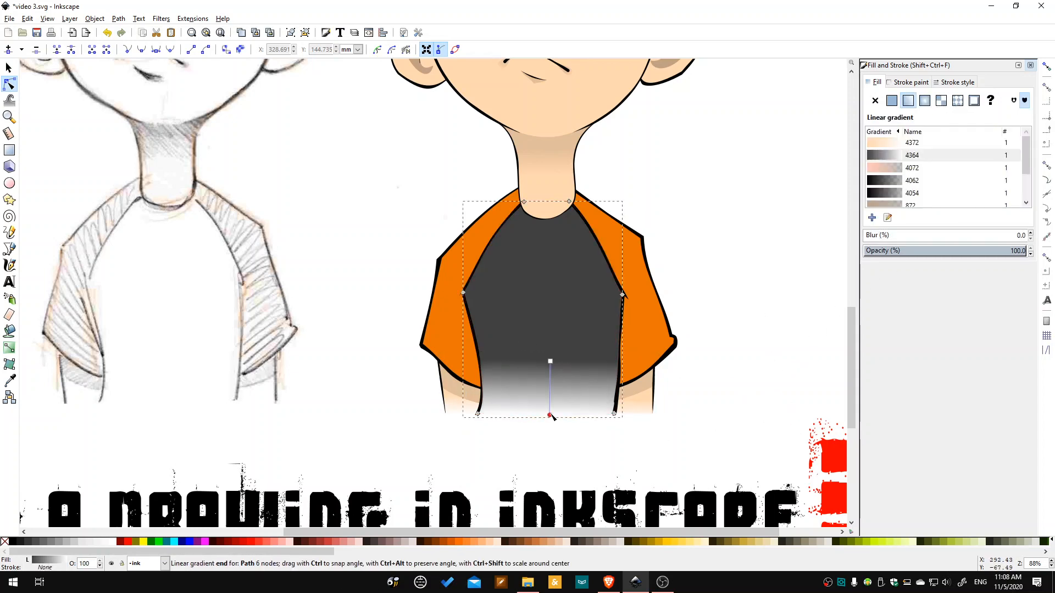
{"action": "left_click", "coordinate": [721, 401]}
{"action": "left_click", "coordinate": [644, 408]}
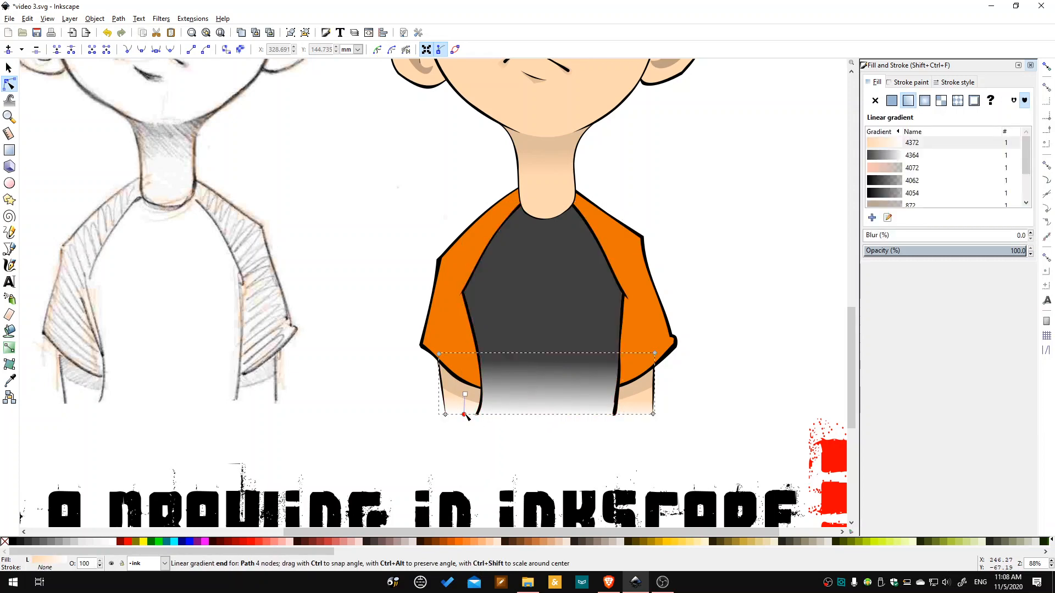
{"action": "left_click_drag", "start_coordinate": [466, 416], "coordinate": [467, 413]}
{"action": "left_click", "coordinate": [392, 416]}
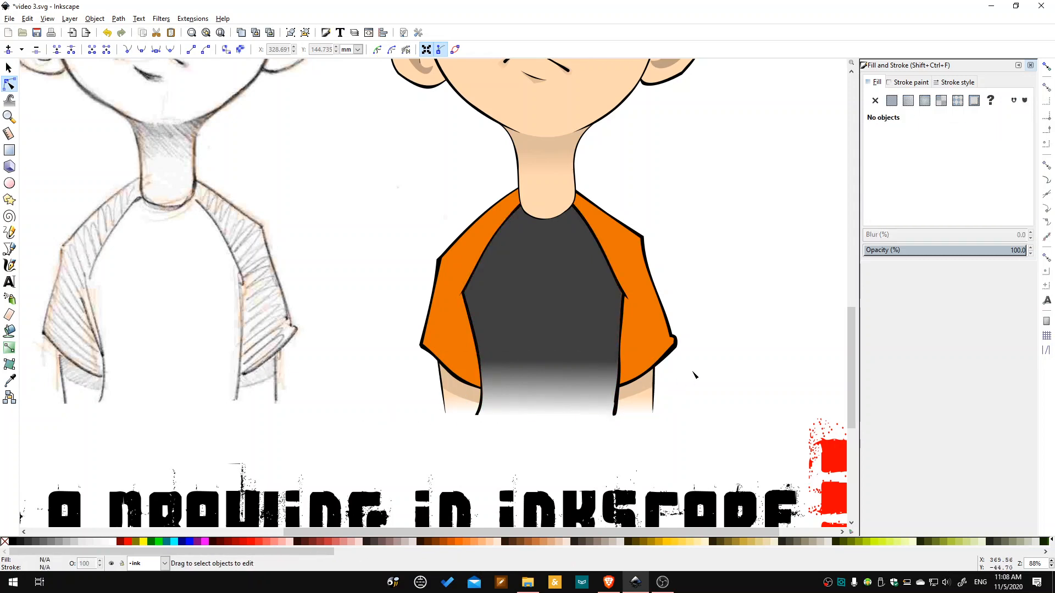
Move the start of the shirt panel's gradient slightly higher so the fade to white begins earlier.
{"action": "scroll", "coordinate": [753, 370], "scroll_direction": "down", "scroll_amount": 2}
{"action": "scroll", "coordinate": [798, 358], "scroll_direction": "up", "scroll_amount": 1}
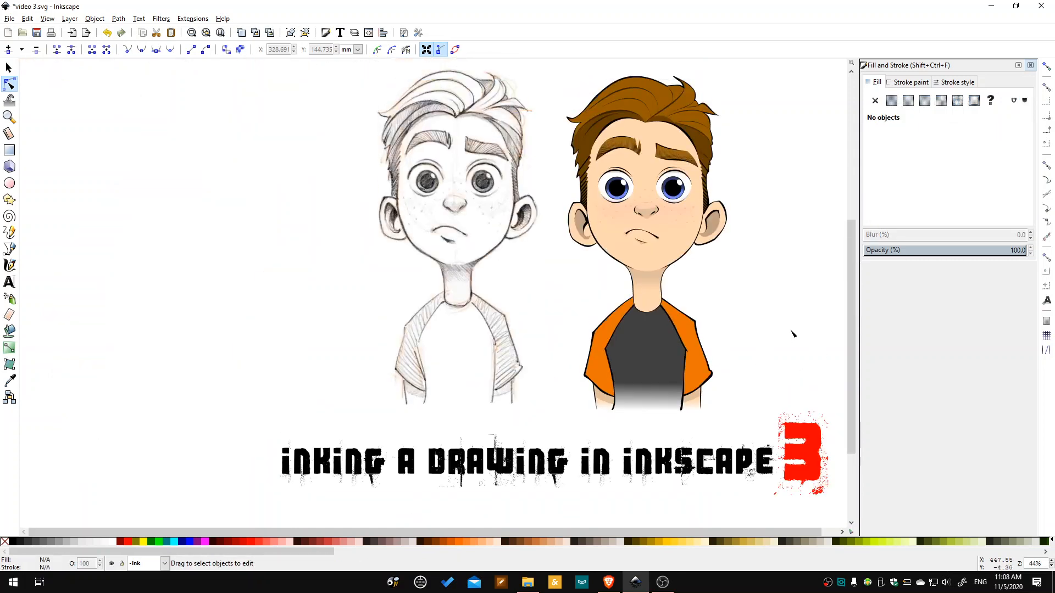
{"action": "left_click", "coordinate": [672, 390]}
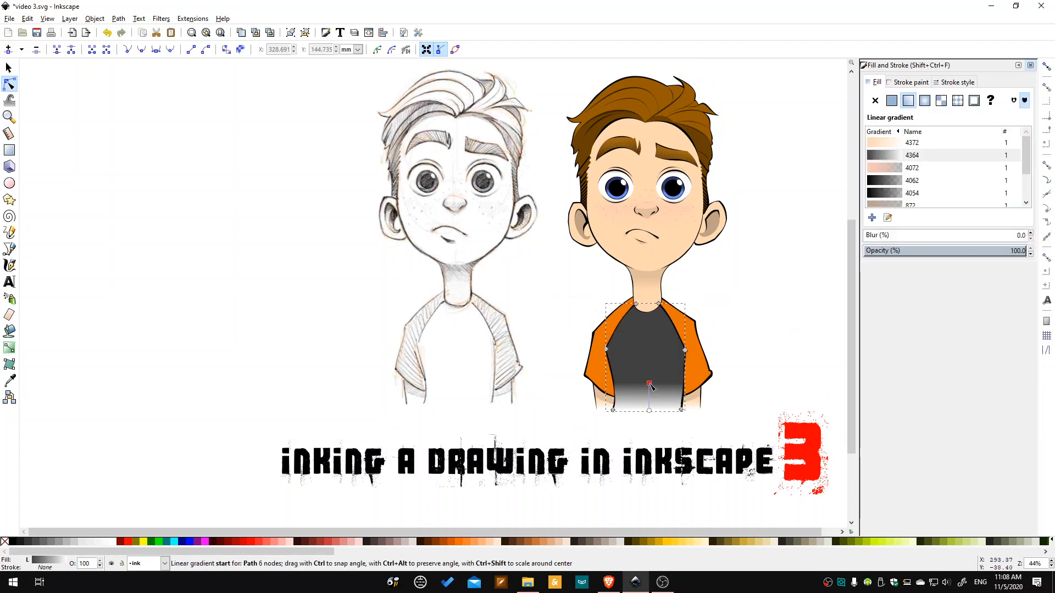
{"action": "mouse_move", "coordinate": [650, 385]}
{"action": "left_mouse_down"}
{"action": "mouse_move", "coordinate": [651, 369]}
{"action": "mouse_move", "coordinate": [650, 394]}
{"action": "mouse_move", "coordinate": [649, 379]}
{"action": "left_mouse_up"}
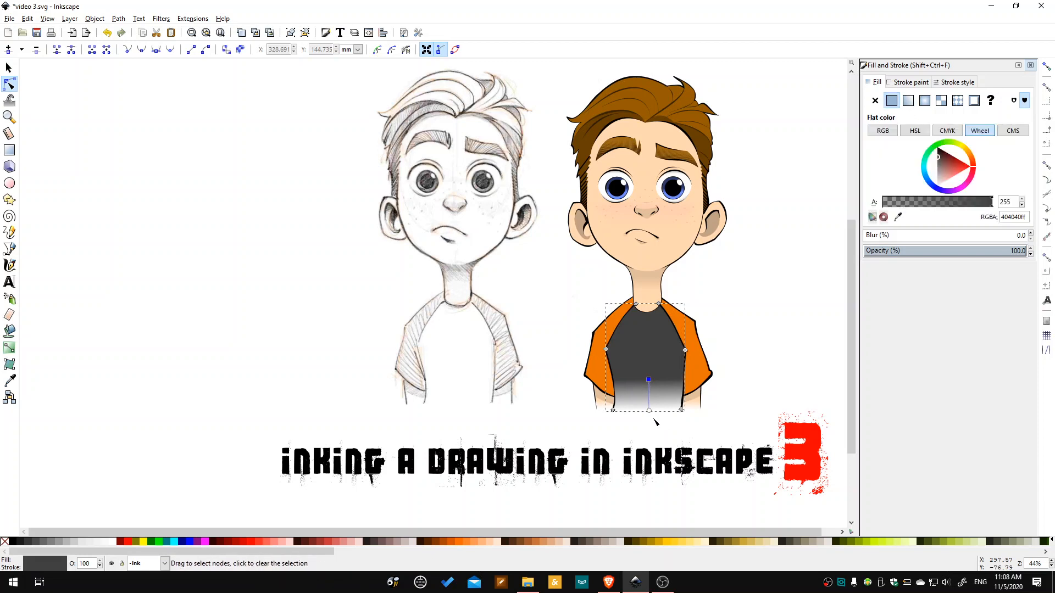
Try black as the shirt gradient's end colour, and set it back to white.
{"action": "left_click", "coordinate": [650, 410]}
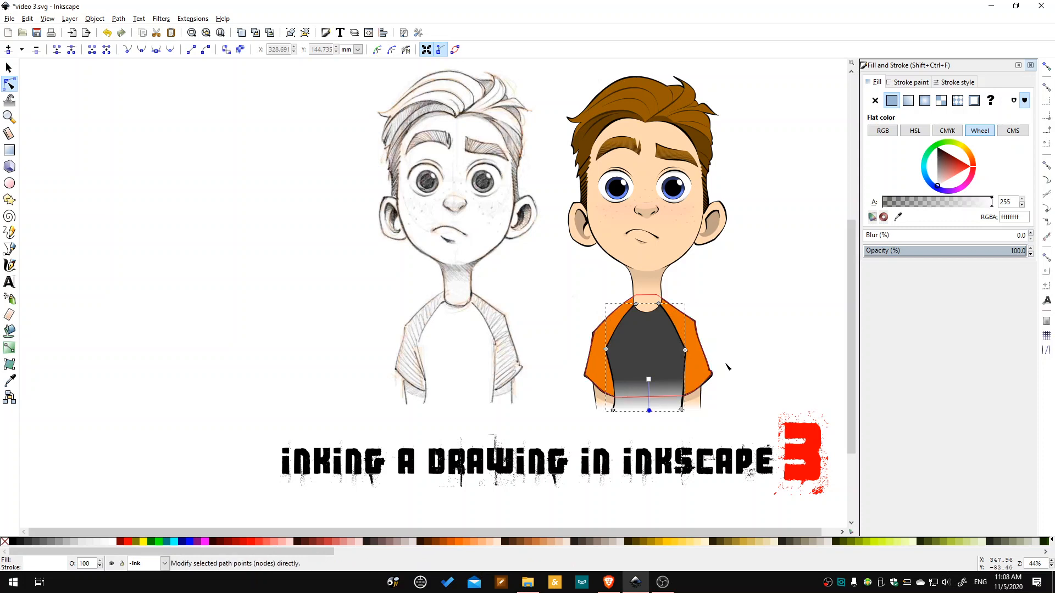
{"action": "left_click", "coordinate": [943, 186]}
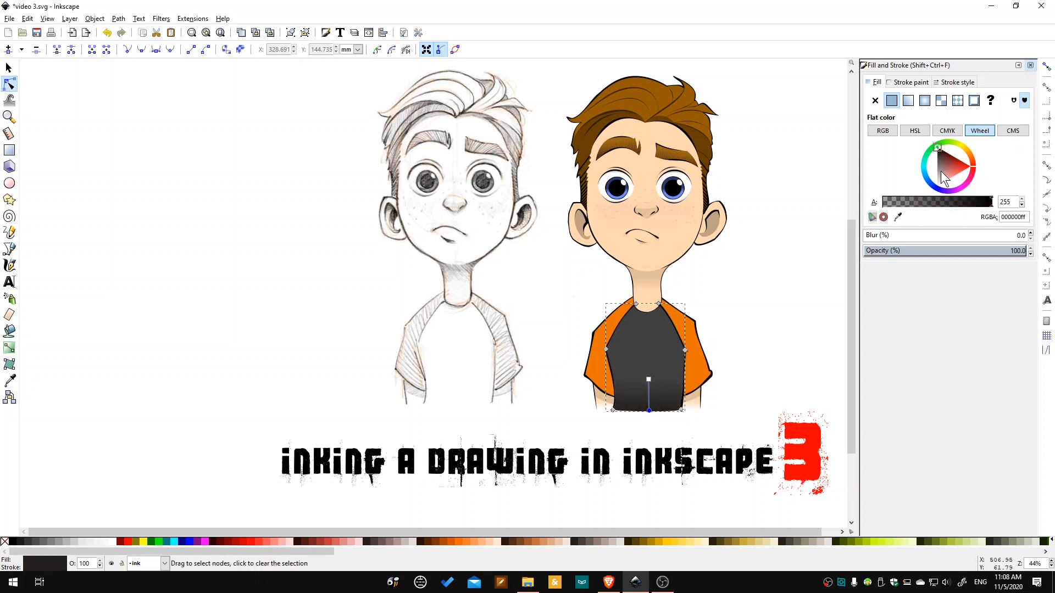
{"action": "left_click", "coordinate": [937, 185]}
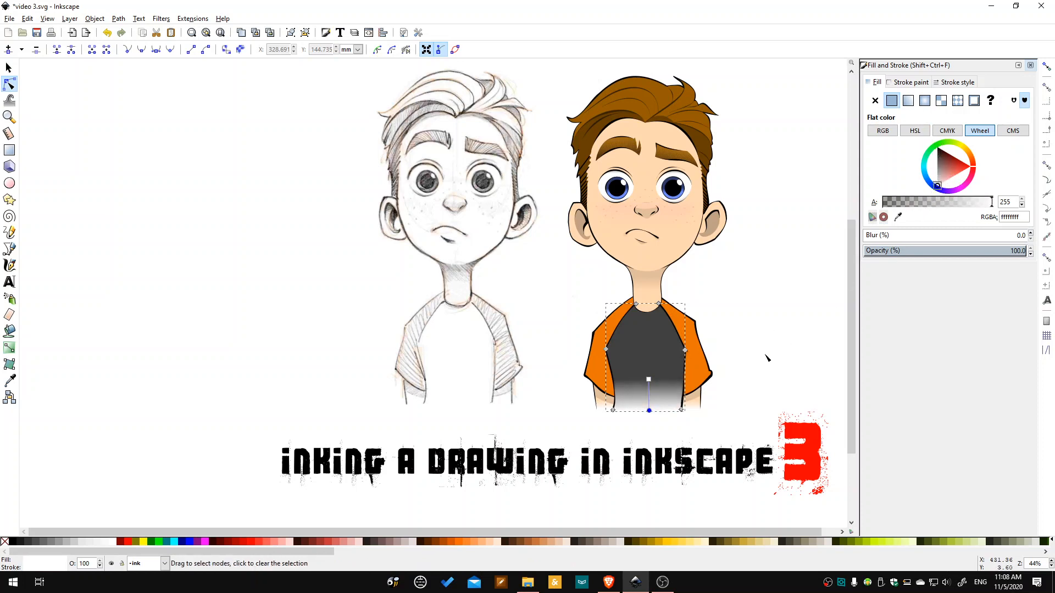
{"action": "left_click", "coordinate": [650, 397]}
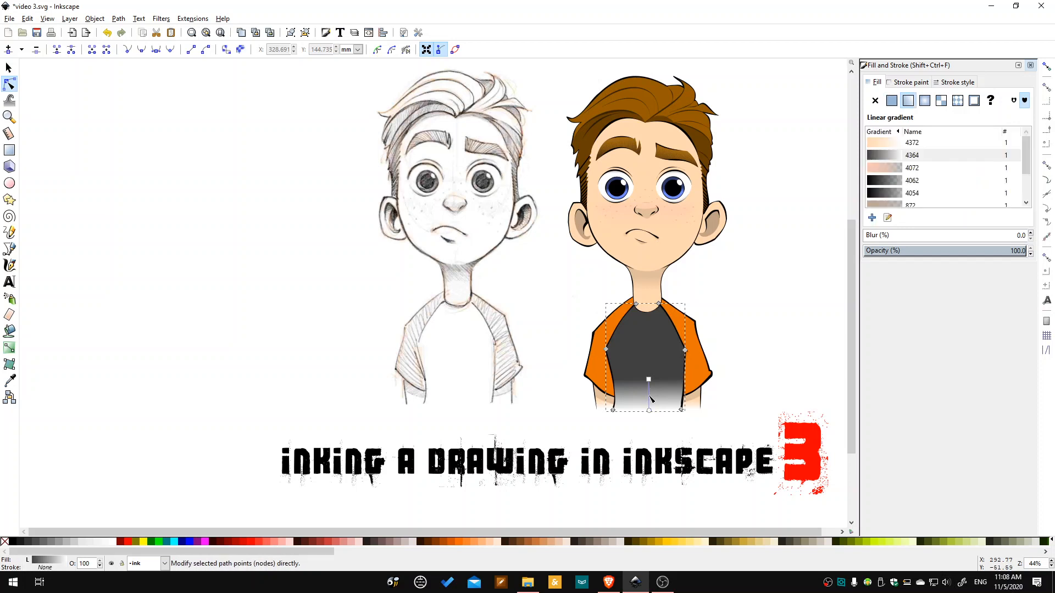
Add a middle stop to the shirt panel's linear gradient and raise the gradient's start to around the middle of the shirt.
{"action": "left_click", "coordinate": [10, 347]}
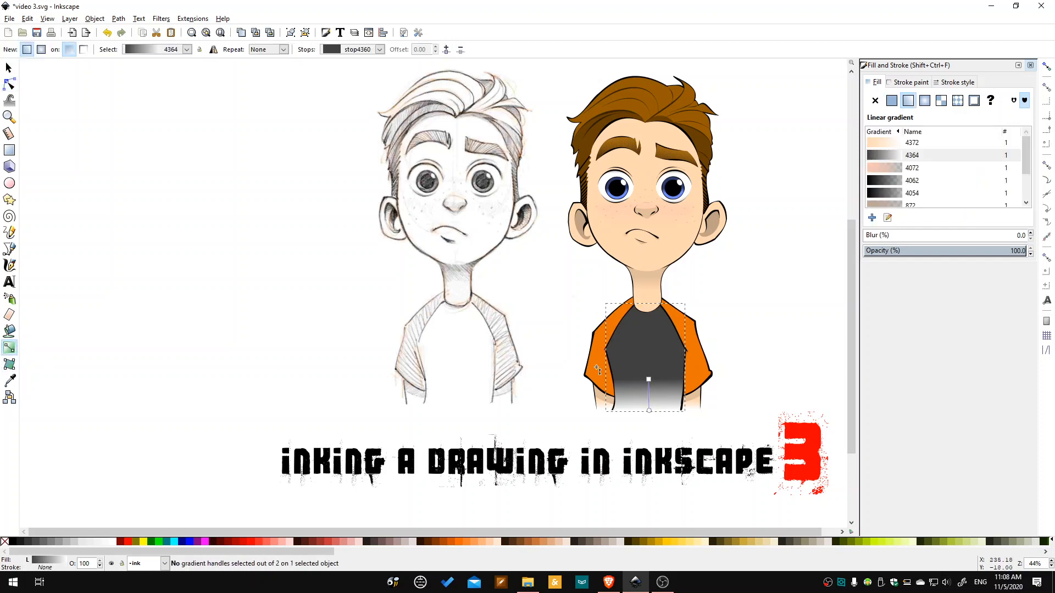
{"action": "scroll", "coordinate": [591, 363], "scroll_direction": "up", "scroll_amount": 3}
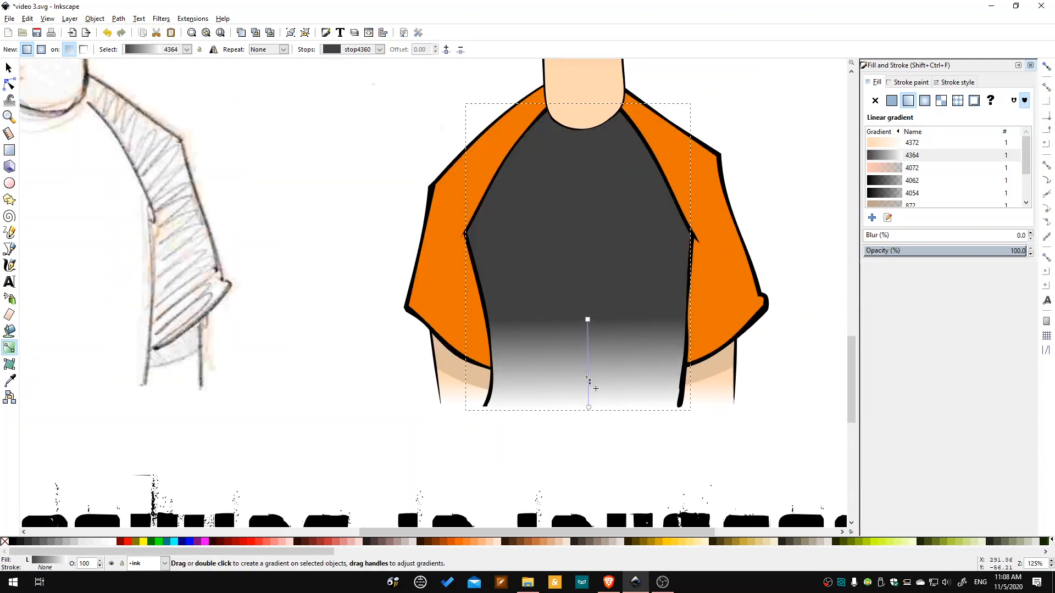
{"action": "double_click", "coordinate": [588, 375]}
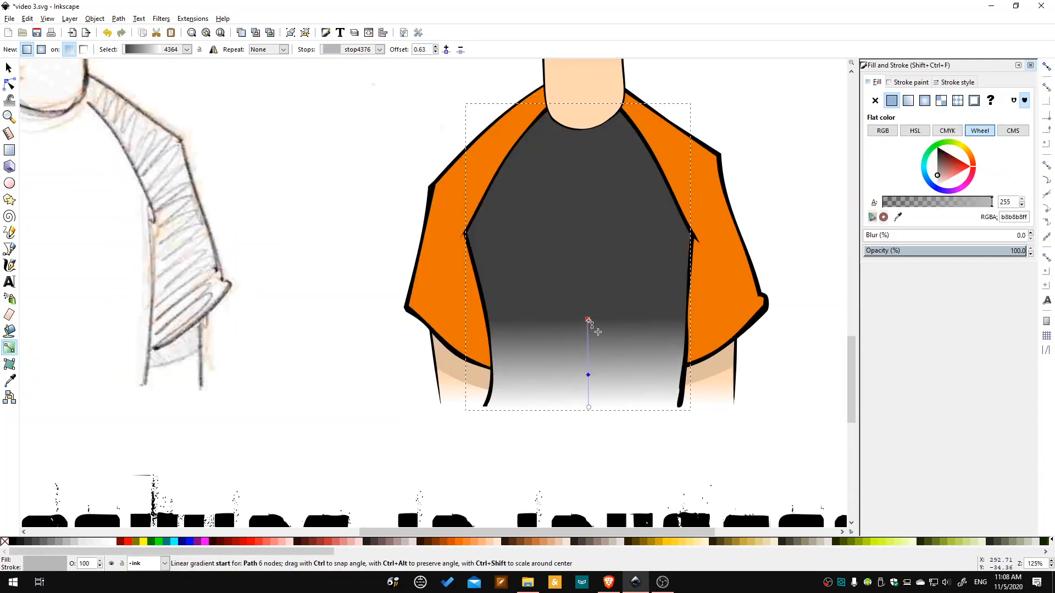
{"action": "mouse_move", "coordinate": [588, 319]}
{"action": "left_mouse_down"}
{"action": "mouse_move", "coordinate": [589, 342]}
{"action": "mouse_move", "coordinate": [597, 267]}
{"action": "mouse_move", "coordinate": [586, 249]}
{"action": "left_mouse_up"}
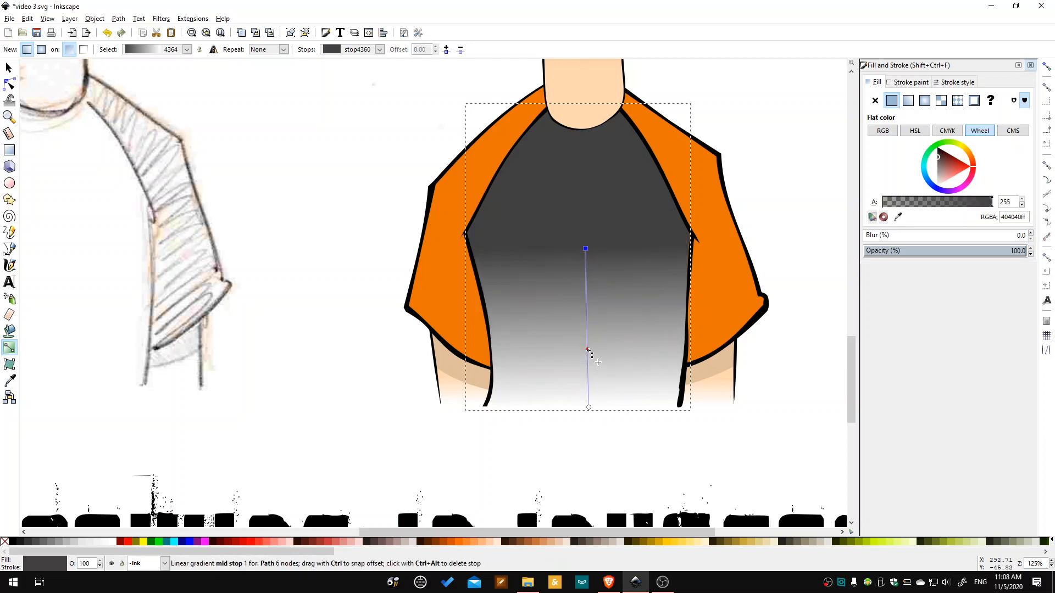
Colour the shirt gradient's middle stop grey a8a8a8ff and fine-tune the stops, placing the middle one at offset 0.73.
{"action": "left_click_drag", "start_coordinate": [588, 351], "coordinate": [587, 377]}
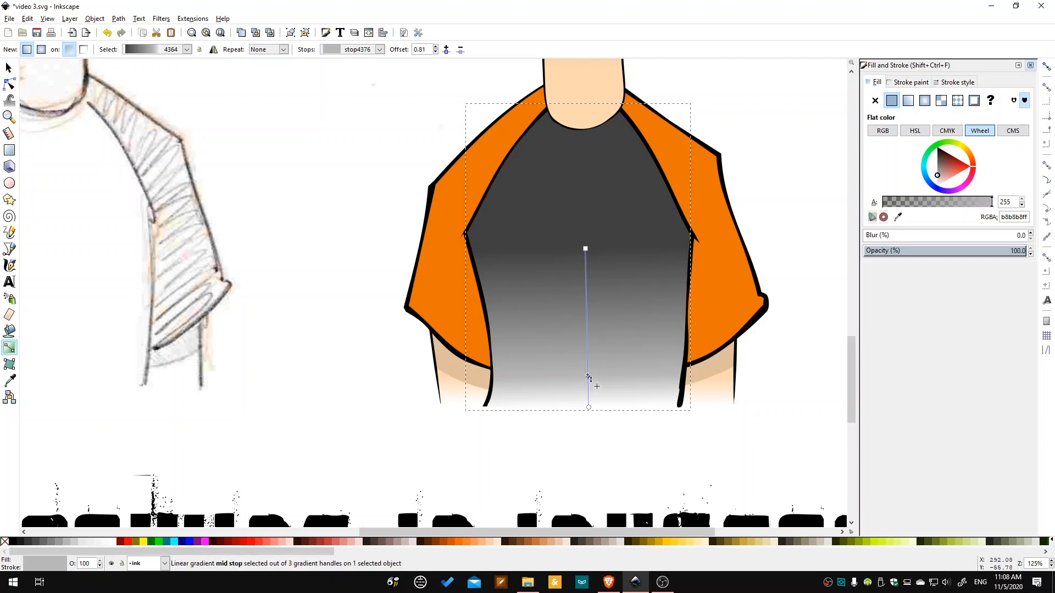
{"action": "left_click_drag", "start_coordinate": [937, 174], "coordinate": [926, 173]}
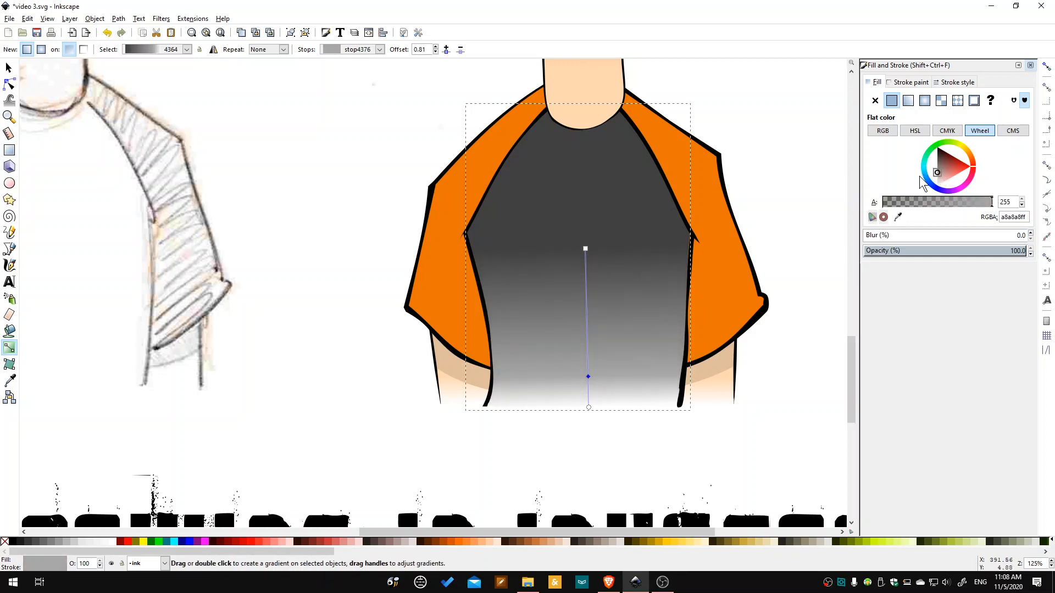
{"action": "left_click", "coordinate": [589, 408]}
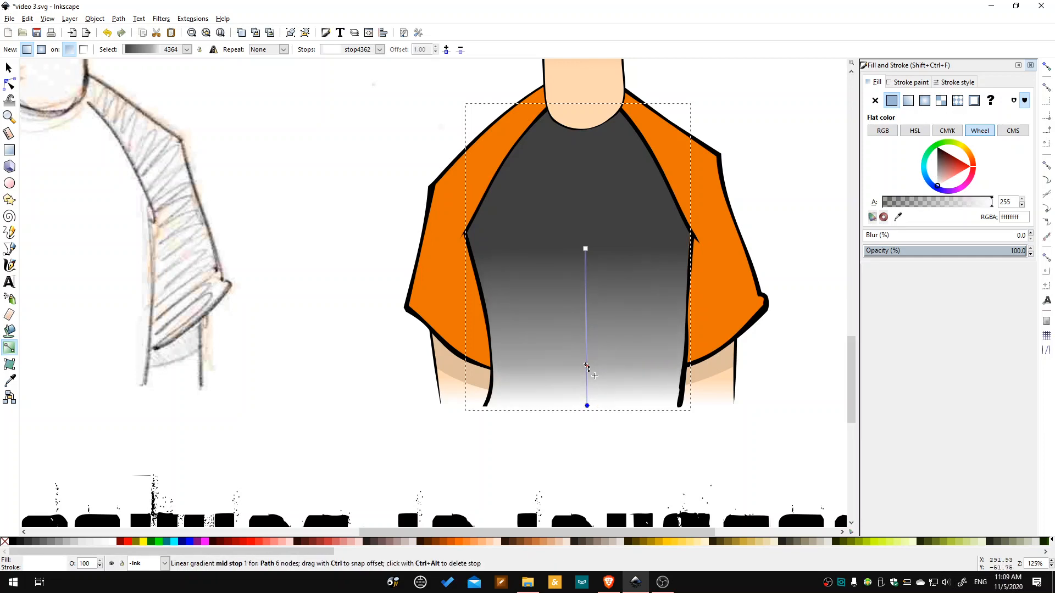
{"action": "left_click", "coordinate": [586, 365]}
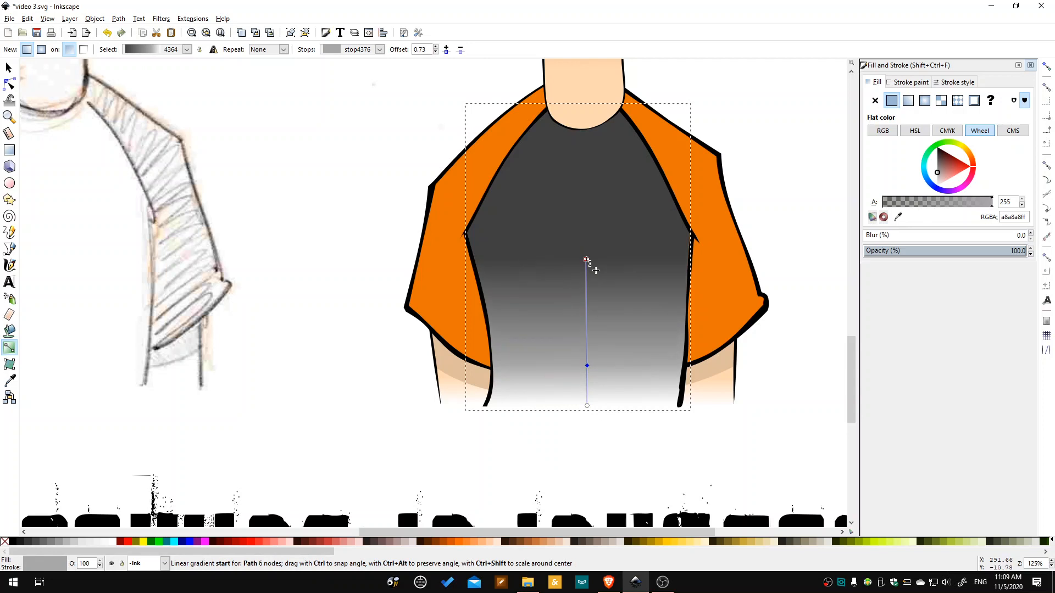
{"action": "left_click", "coordinate": [587, 259]}
{"action": "left_click", "coordinate": [830, 223]}
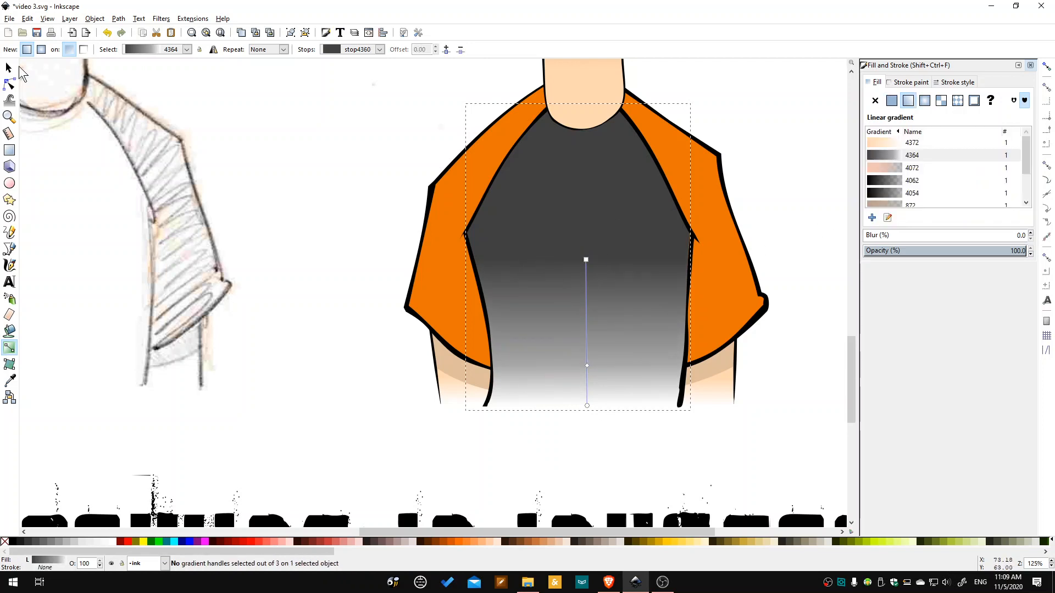
{"action": "left_click", "coordinate": [14, 70]}
{"action": "left_click", "coordinate": [258, 391]}
Draw a grey rectangle about 376 by 538 mm over the coloured boy and send it to the back of the layer.
{"action": "scroll", "coordinate": [256, 411], "scroll_direction": "up", "scroll_amount": 4}
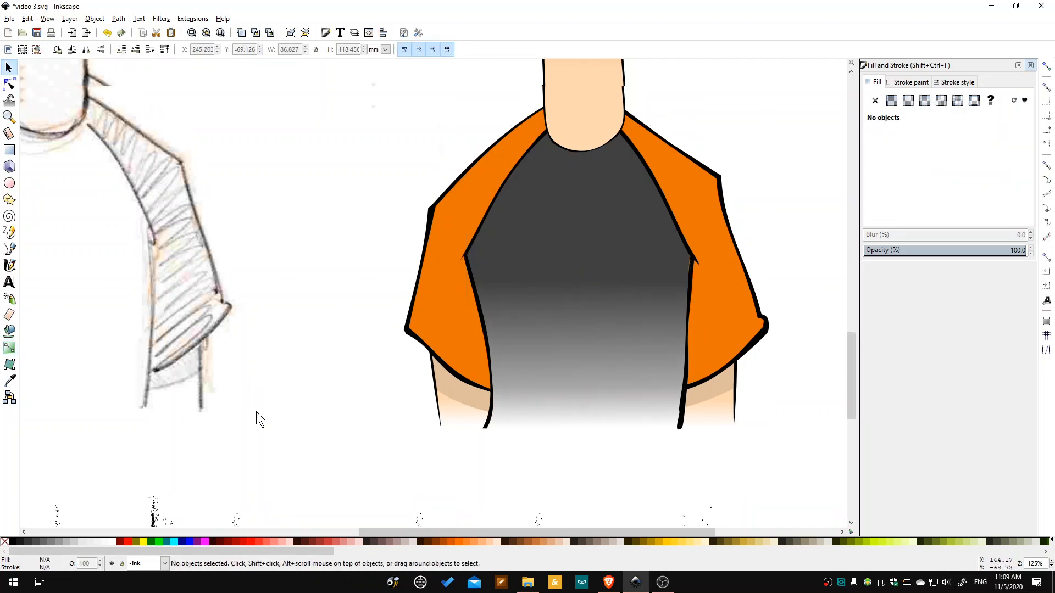
{"action": "scroll", "coordinate": [272, 370], "scroll_direction": "up", "scroll_amount": 12}
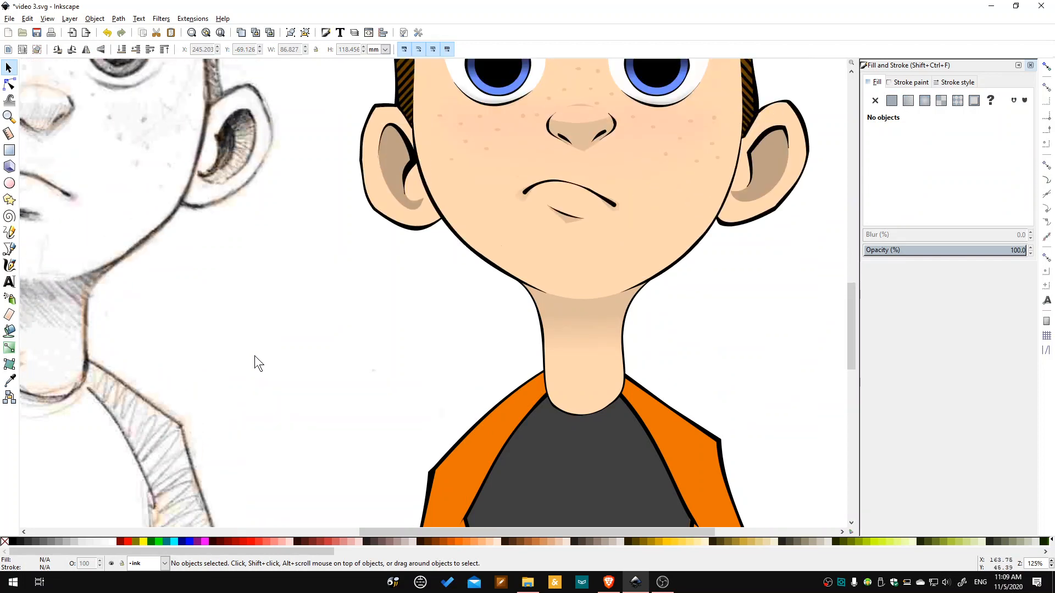
{"action": "key", "text": "ctrl"}
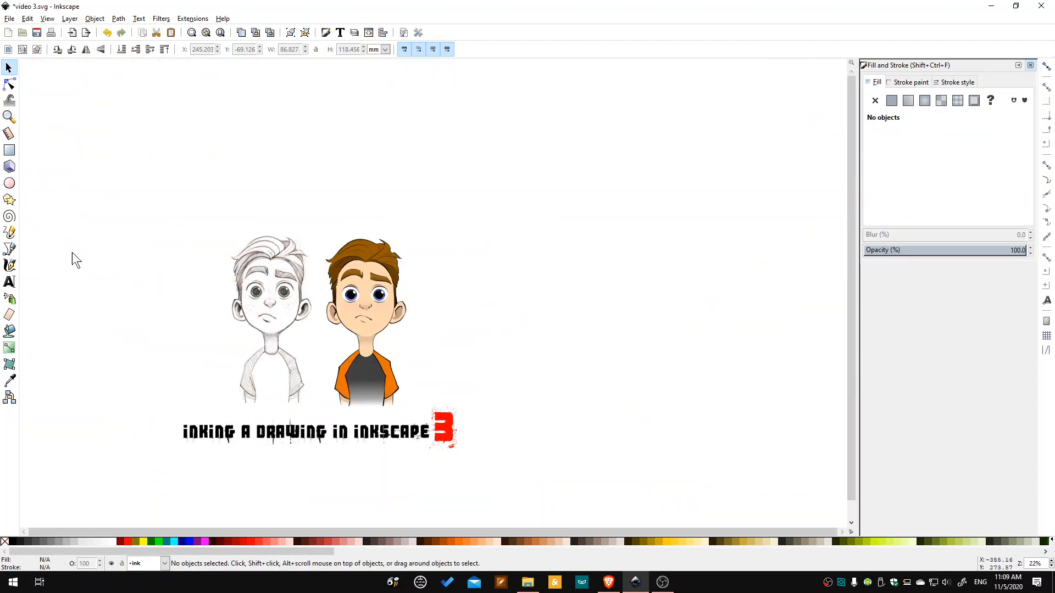
{"action": "left_click", "coordinate": [10, 150]}
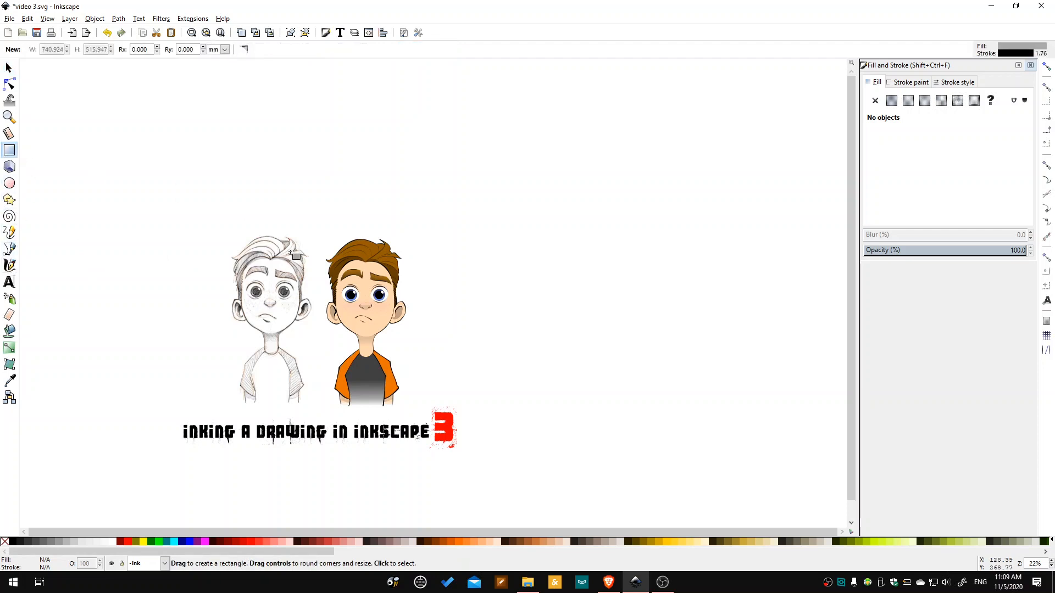
{"action": "mouse_move", "coordinate": [315, 221]}
{"action": "left_mouse_down"}
{"action": "mouse_move", "coordinate": [402, 383]}
{"action": "mouse_move", "coordinate": [431, 420]}
{"action": "mouse_move", "coordinate": [464, 423]}
{"action": "mouse_move", "coordinate": [486, 460]}
{"action": "left_mouse_up"}
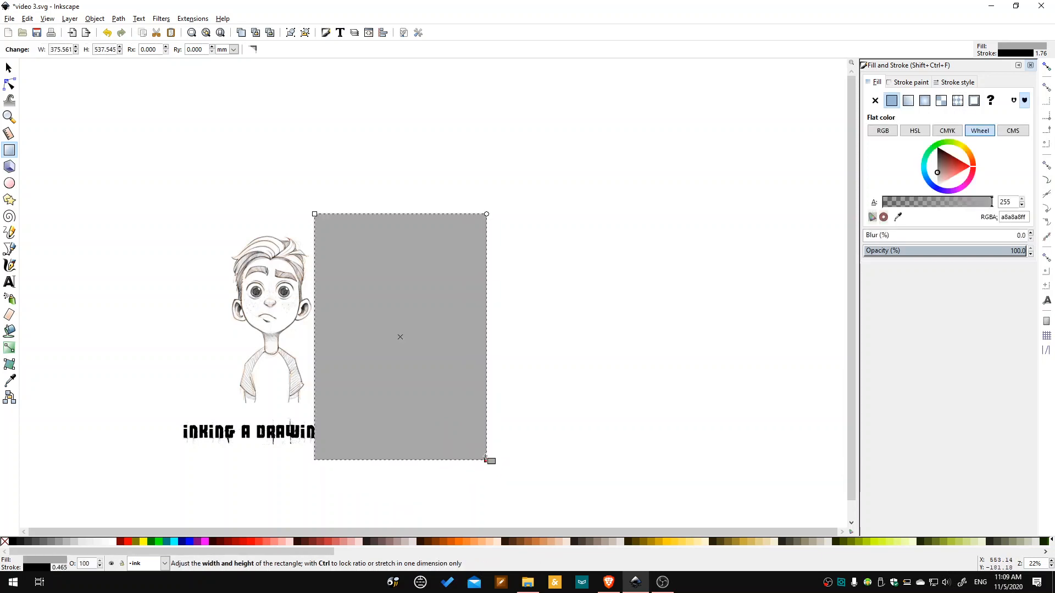
{"action": "key", "text": "s"}
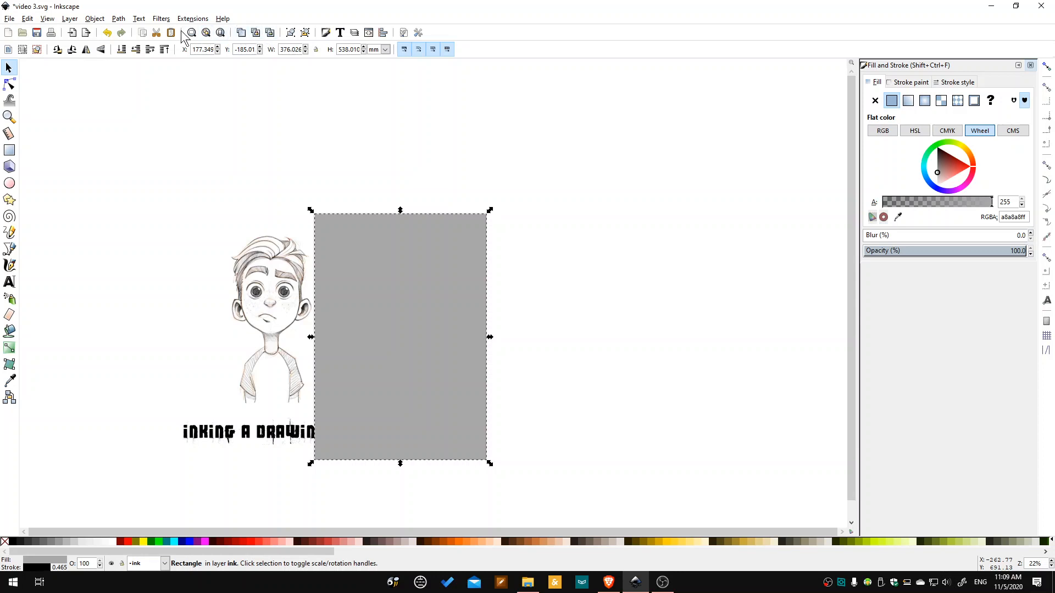
{"action": "left_click", "coordinate": [122, 50]}
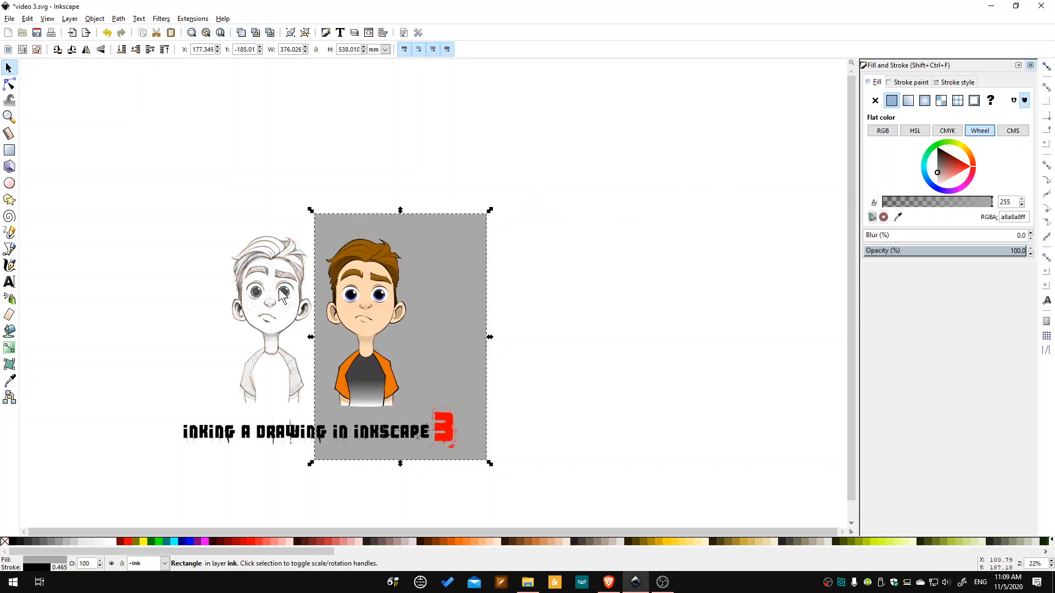
Unlock Layer 1 and cut the pencil sketch image from it.
{"action": "left_click", "coordinate": [354, 32]}
{"action": "left_click", "coordinate": [911, 95]}
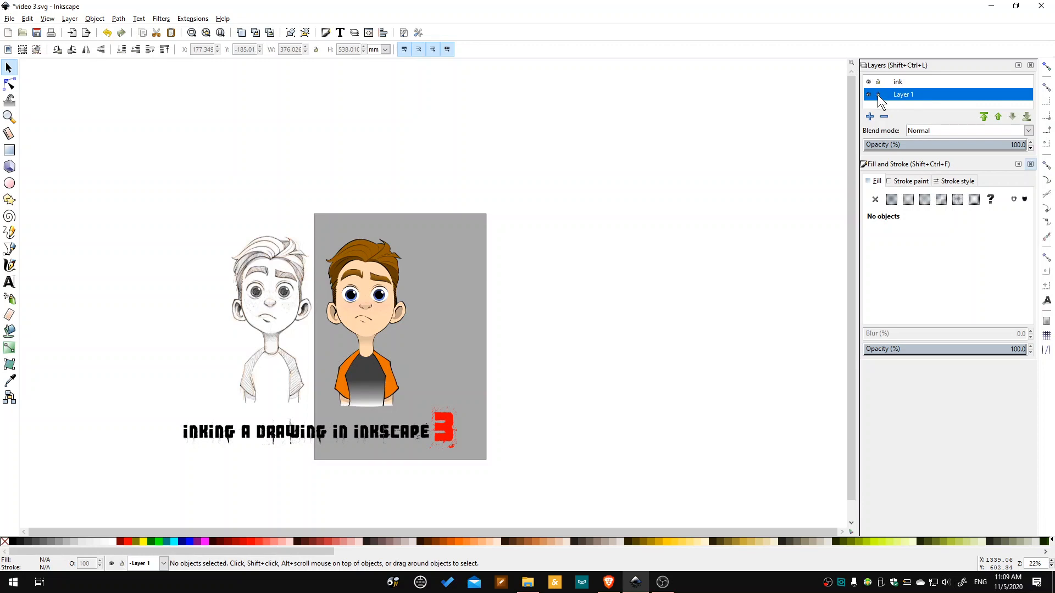
{"action": "left_click", "coordinate": [250, 289]}
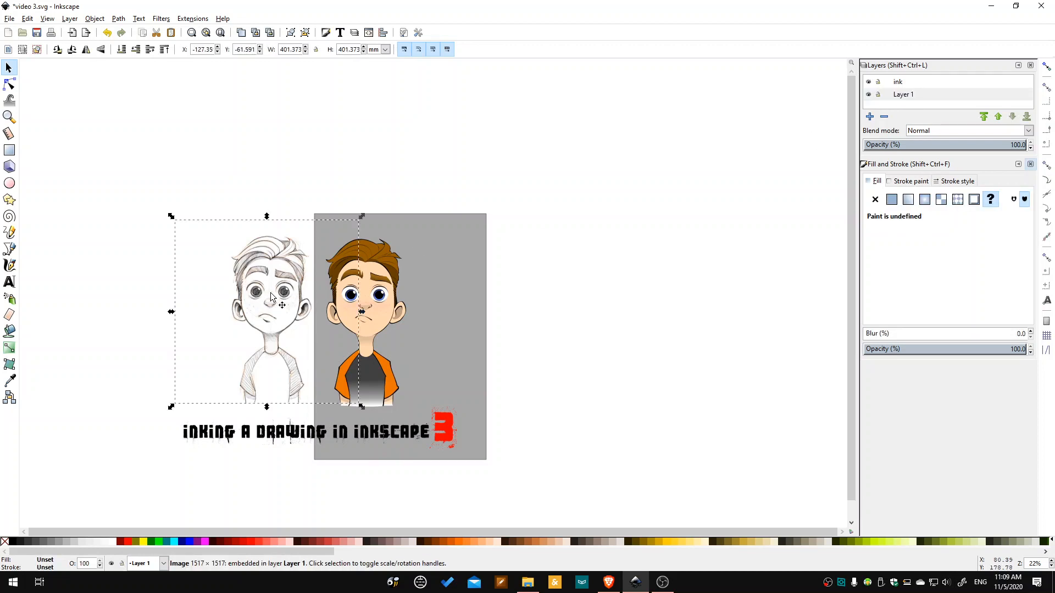
{"action": "right_click", "coordinate": [250, 274]}
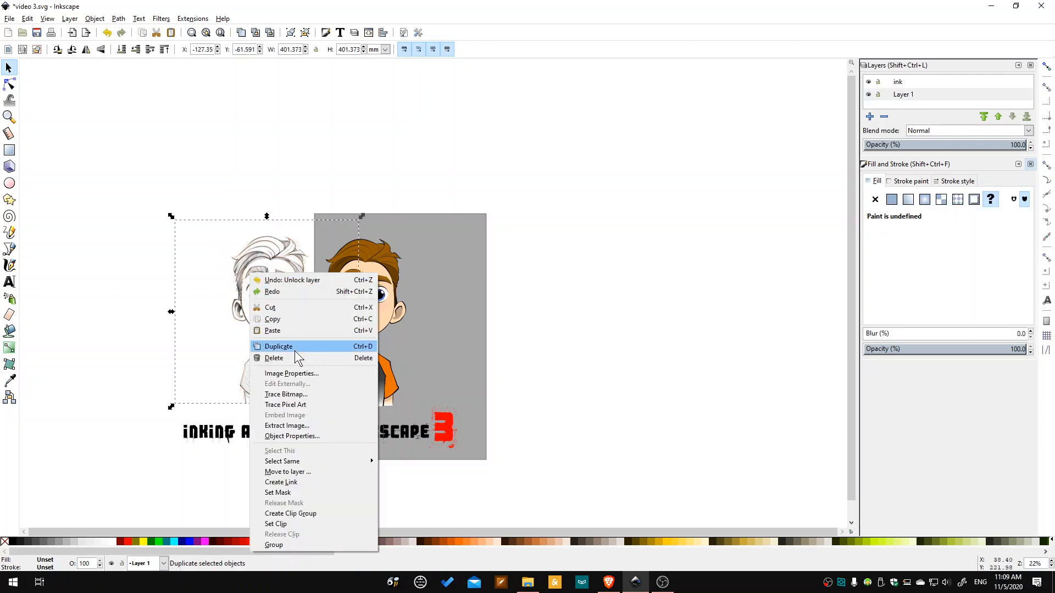
{"action": "left_click", "coordinate": [295, 309]}
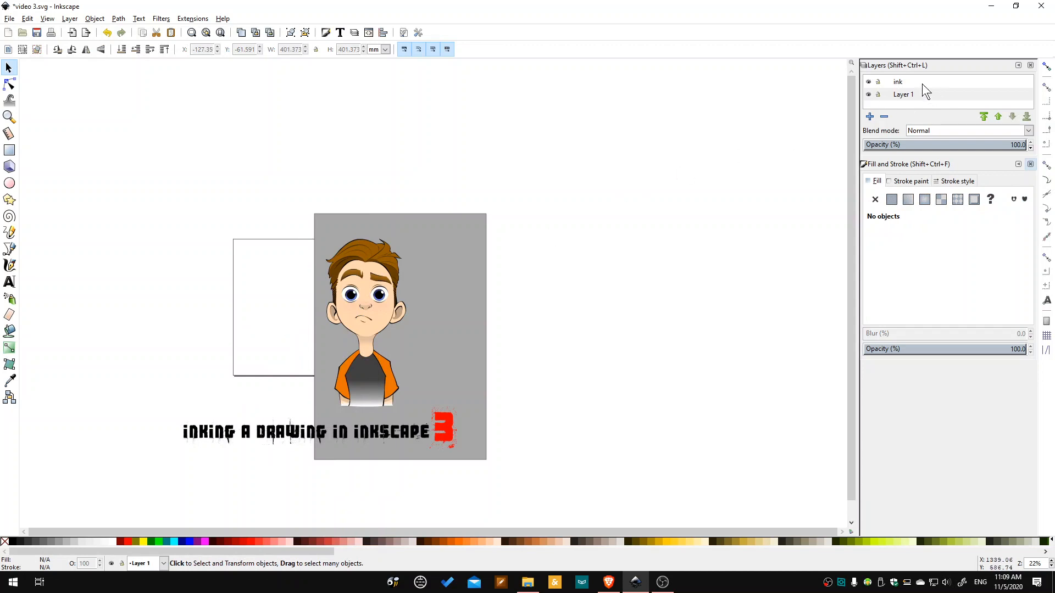
Paste the sketch image into the ink layer, send it to the back and position it beside the coloured boy.
{"action": "left_click", "coordinate": [904, 83]}
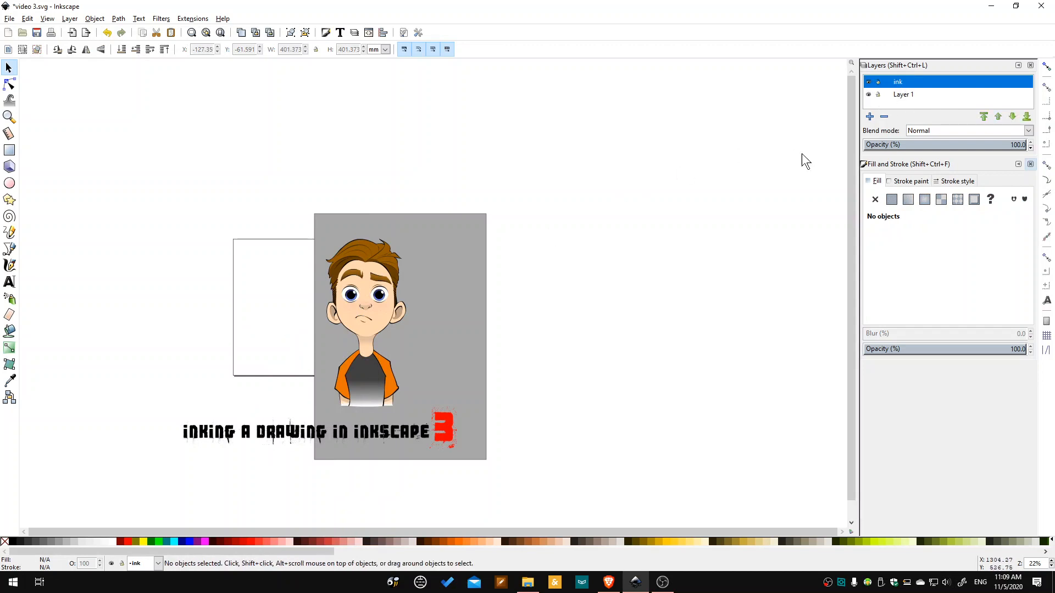
{"action": "key", "text": "ctrl+v"}
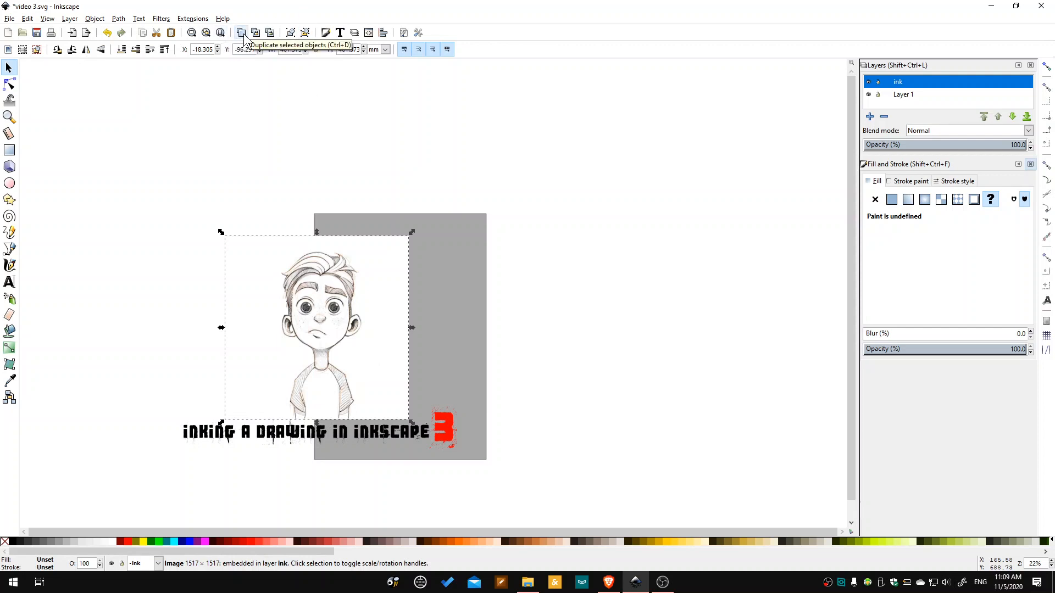
{"action": "left_click", "coordinate": [125, 50]}
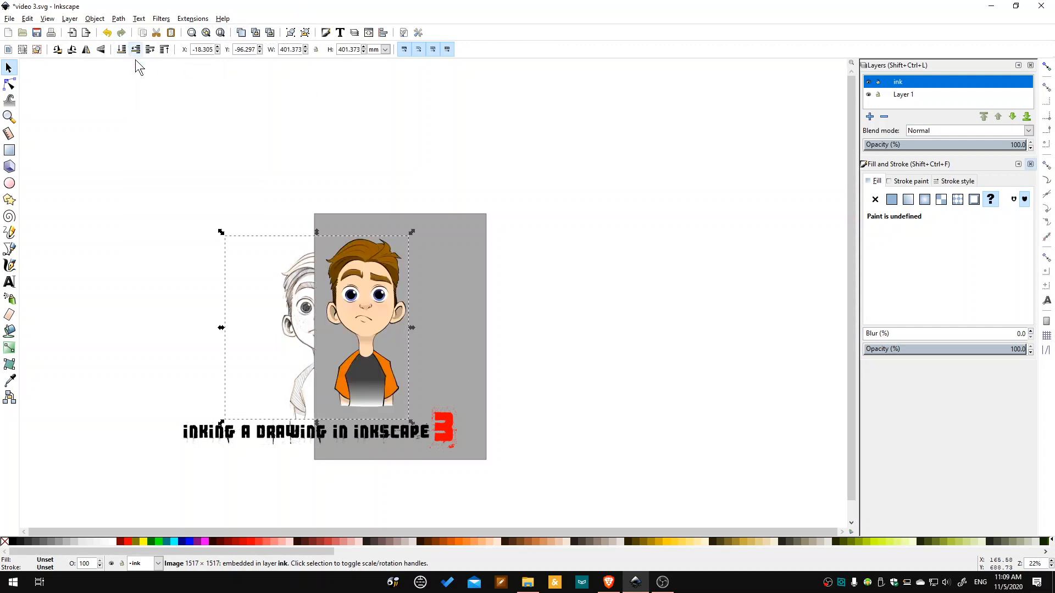
{"action": "left_click_drag", "start_coordinate": [297, 316], "coordinate": [244, 303]}
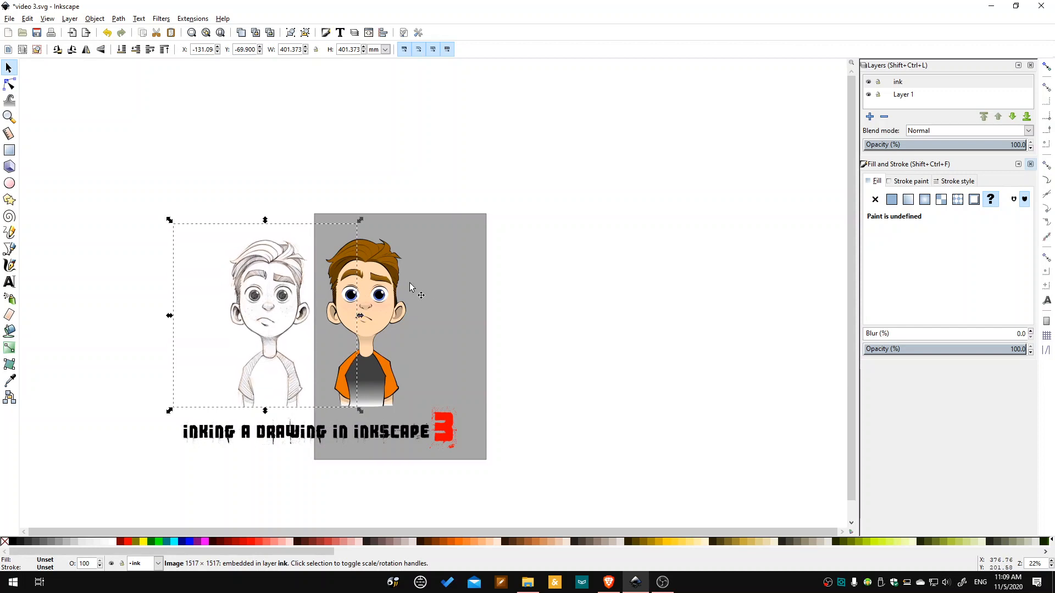
Widen the grey rectangle to about 722 mm so it spans both figures and the title, and send it behind everything.
{"action": "left_click", "coordinate": [433, 286]}
{"action": "left_click_drag", "start_coordinate": [312, 336], "coordinate": [150, 339]}
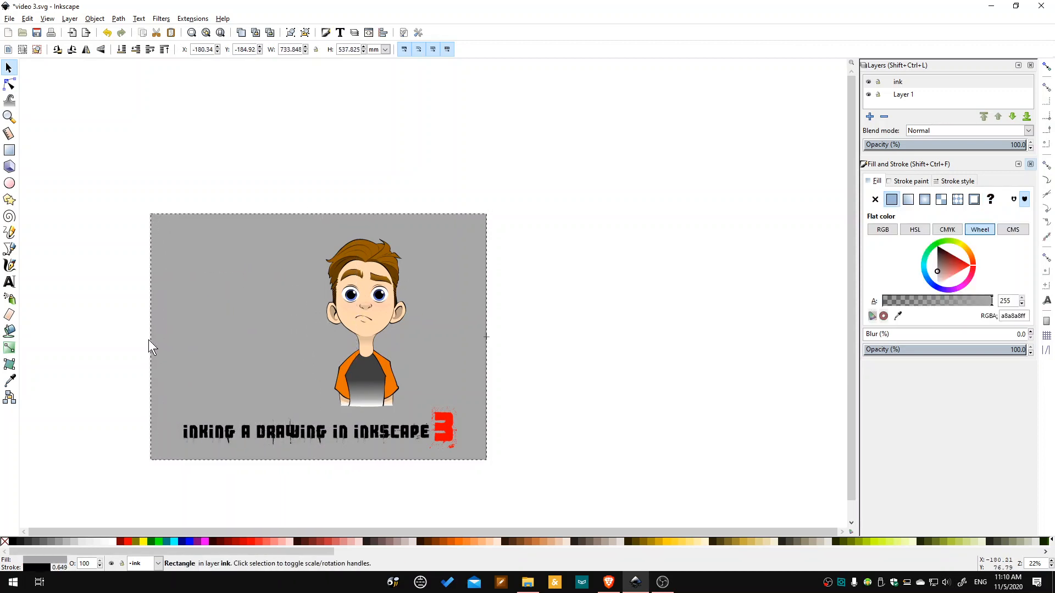
{"action": "left_click", "coordinate": [122, 50]}
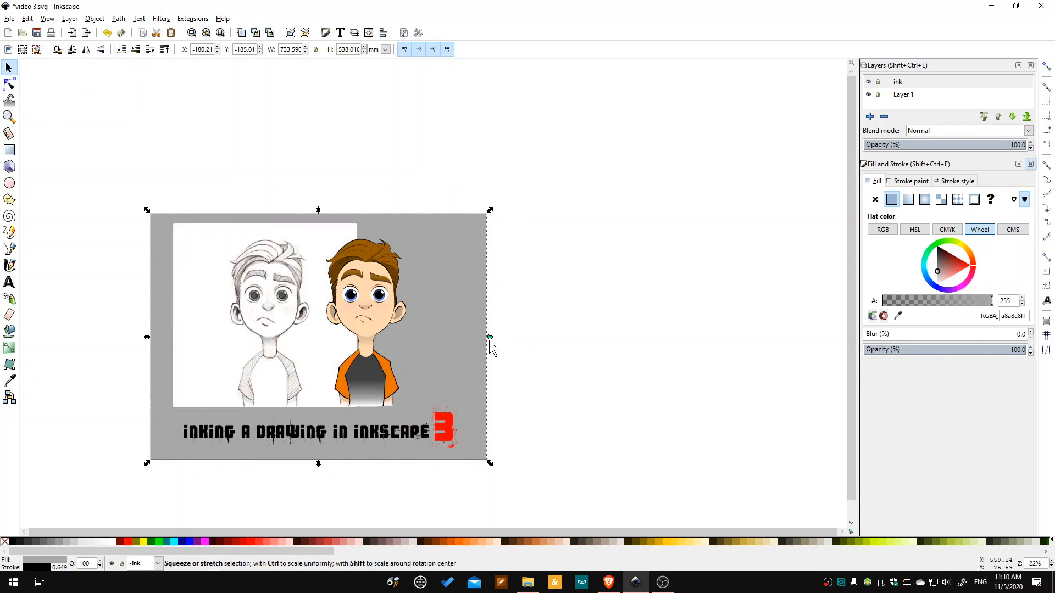
{"action": "left_click_drag", "start_coordinate": [490, 336], "coordinate": [486, 335]}
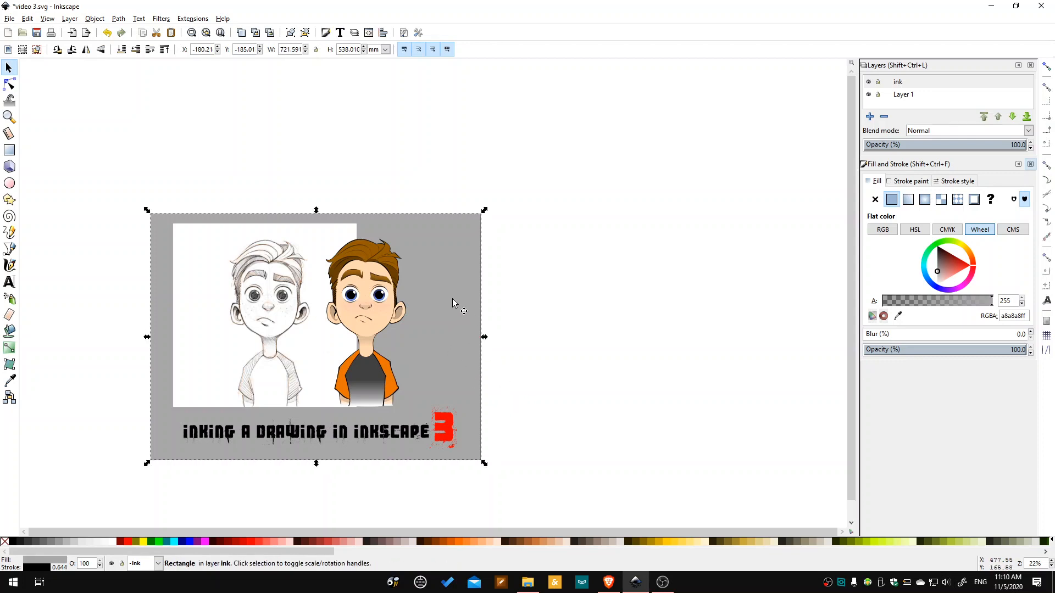
Fill the background rectangle with white and save the document.
{"action": "left_click", "coordinate": [431, 314]}
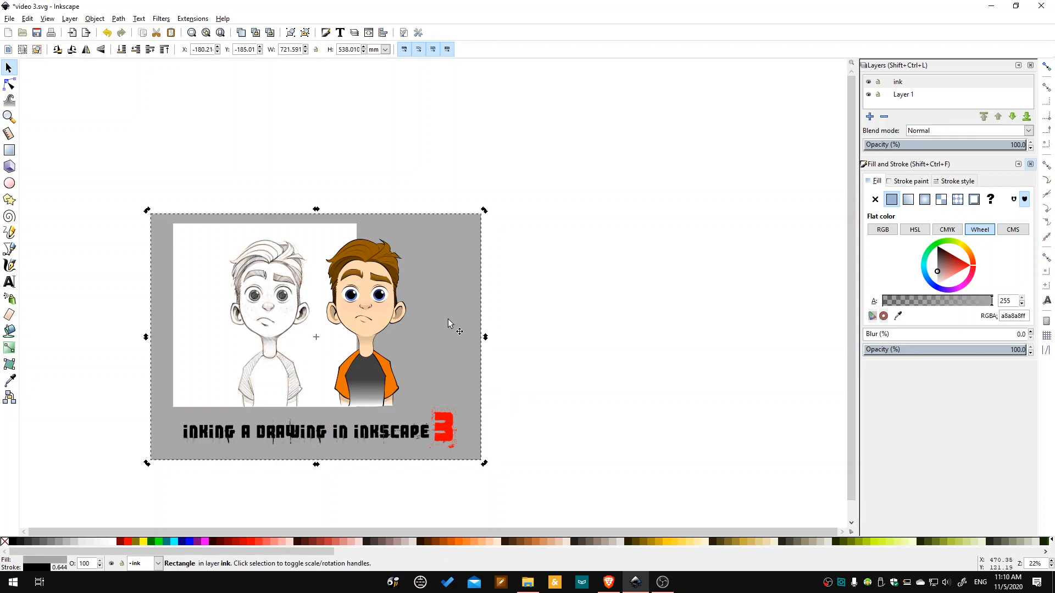
{"action": "left_click_drag", "start_coordinate": [946, 275], "coordinate": [923, 304]}
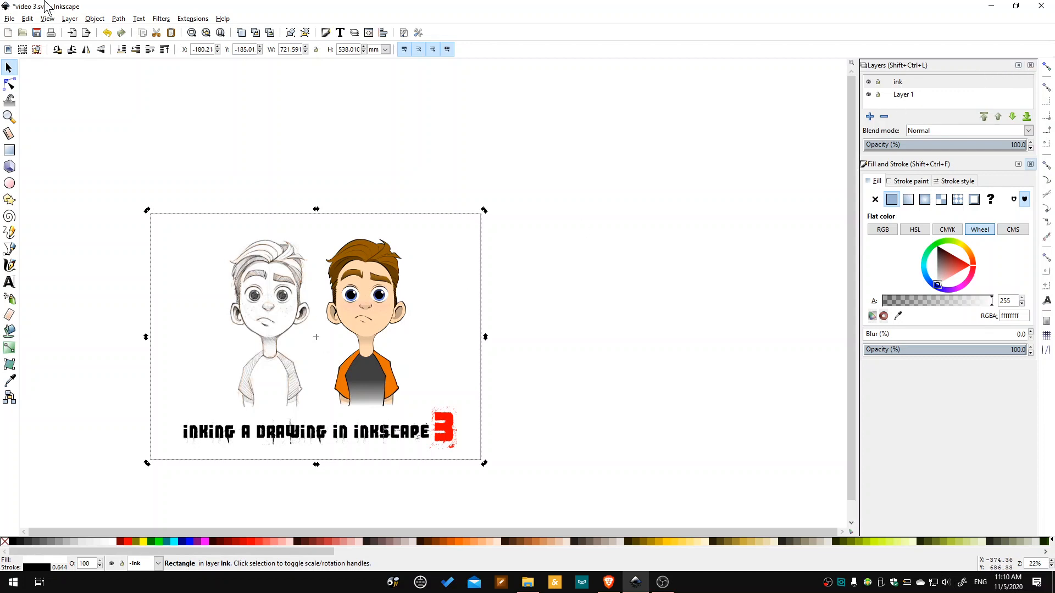
{"action": "left_click", "coordinate": [37, 33]}
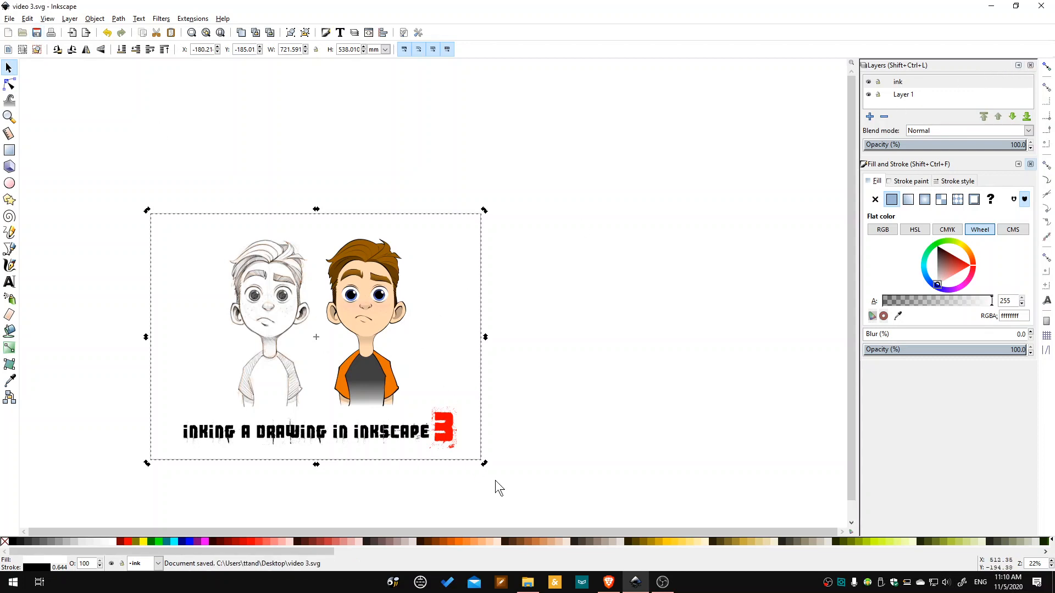
{"action": "scroll", "coordinate": [284, 358], "scroll_direction": "up", "scroll_amount": 1}
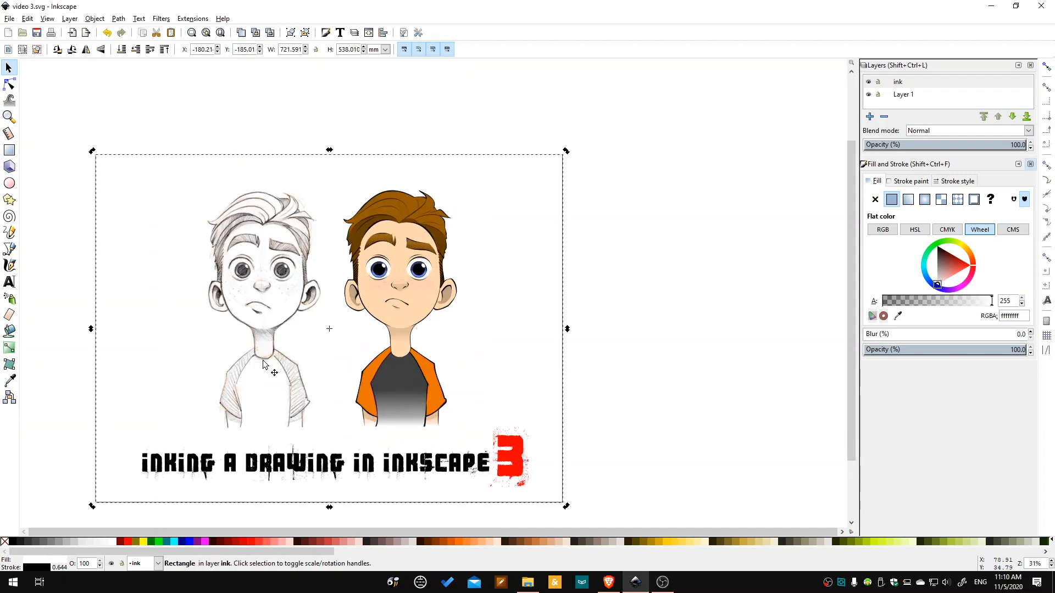
{"action": "scroll", "coordinate": [262, 361], "scroll_direction": "up", "scroll_amount": 1}
{"action": "scroll", "coordinate": [283, 376], "scroll_direction": "down", "scroll_amount": 2}
{"action": "scroll", "coordinate": [269, 368], "scroll_direction": "up", "scroll_amount": 2}
{"action": "scroll", "coordinate": [277, 367], "scroll_direction": "down", "scroll_amount": 1}
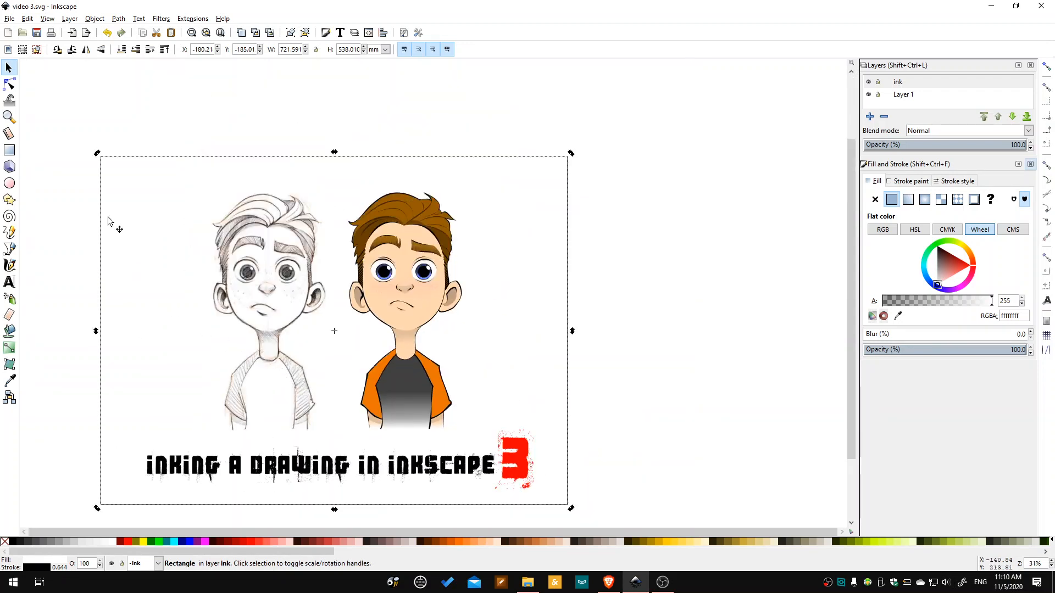
Open the PNG export settings for the selected background rectangle and set the image width to 1920 pixels.
{"action": "left_click", "coordinate": [9, 19]}
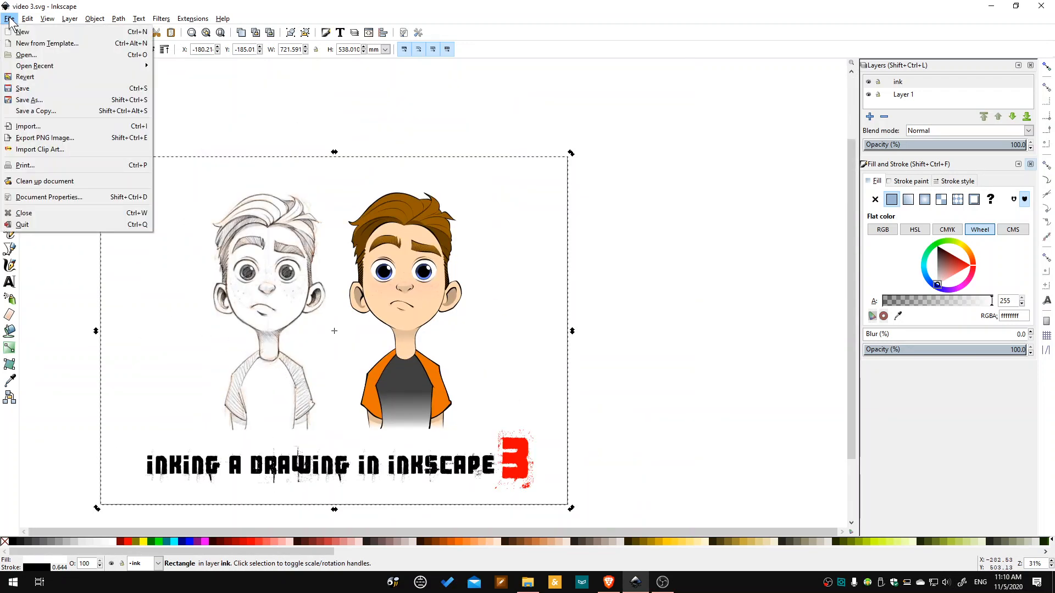
{"action": "left_click", "coordinate": [55, 136]}
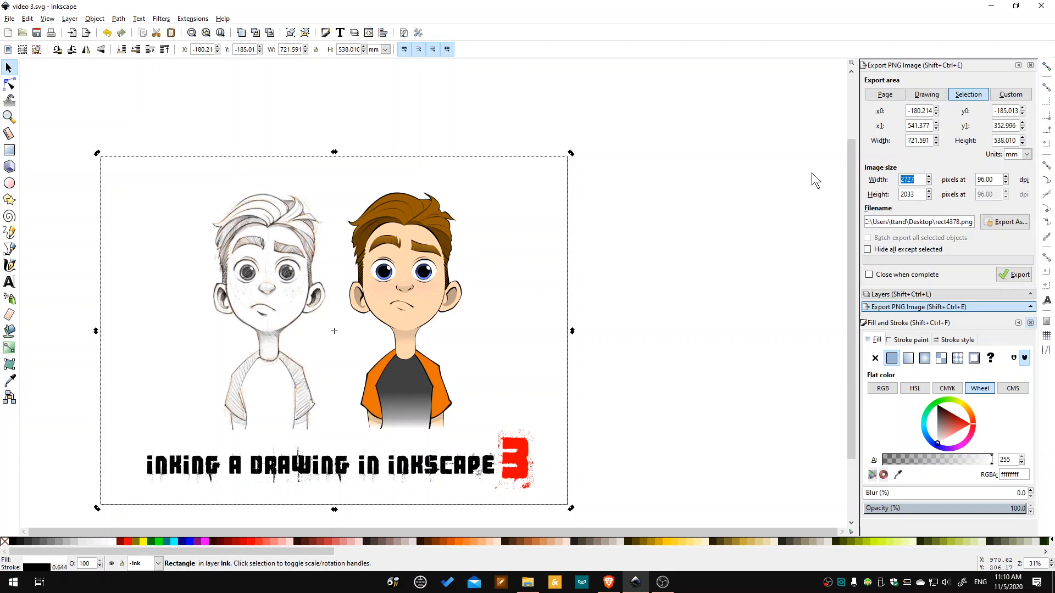
{"action": "type", "text": "1920"}
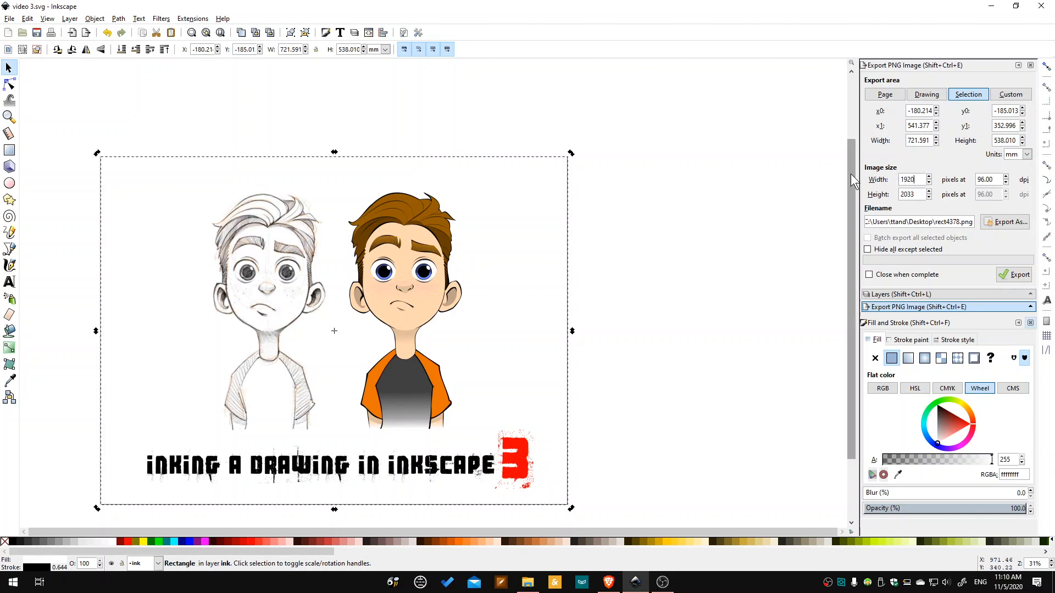
{"action": "left_click", "coordinate": [913, 195]}
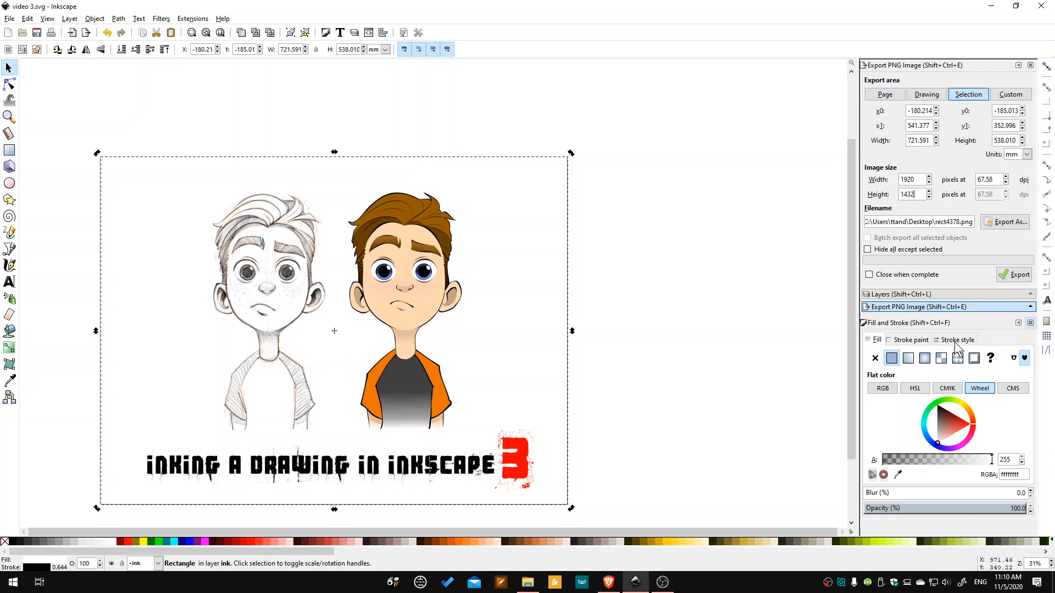
{"action": "left_click", "coordinate": [119, 293]}
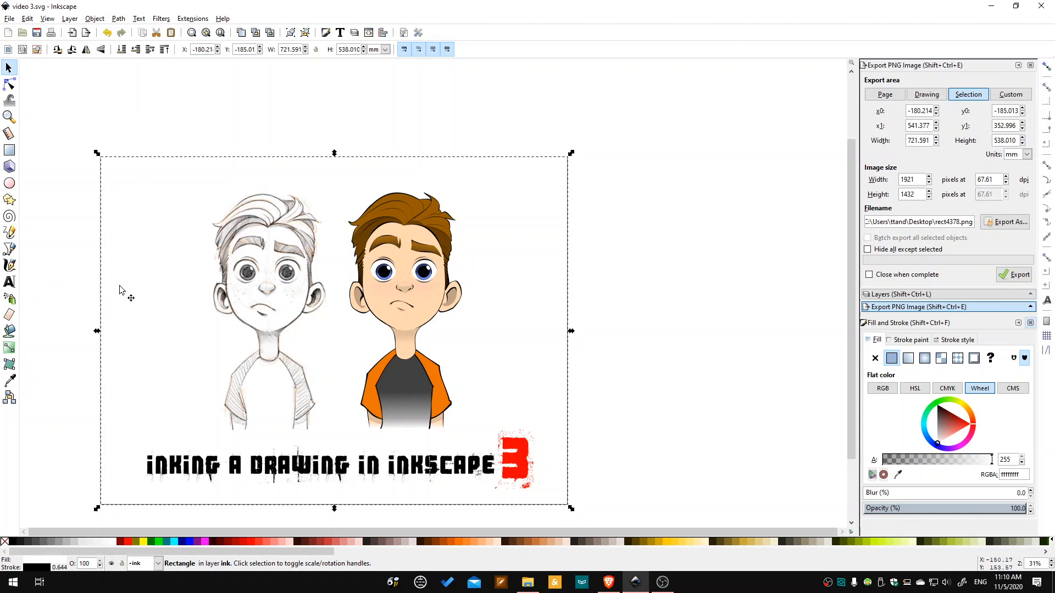
Set the background rectangle's units to px and its size to 1920 wide by 1080 high.
{"action": "left_click", "coordinate": [10, 150]}
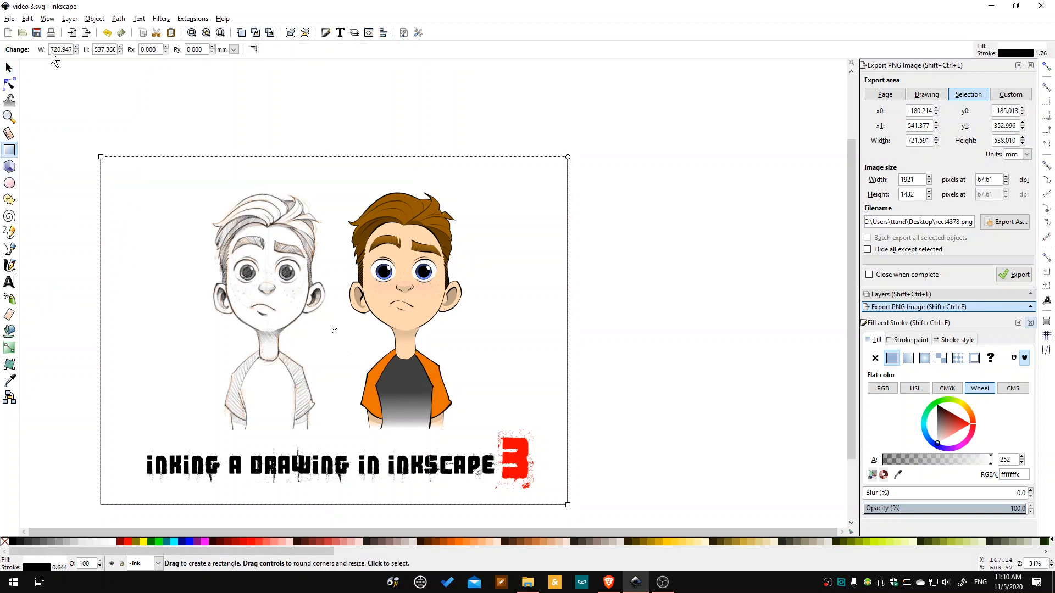
{"action": "left_click", "coordinate": [233, 49]}
{"action": "left_click", "coordinate": [228, 127]}
{"action": "type", "text": "1920"}
{"action": "key", "text": "Return"}
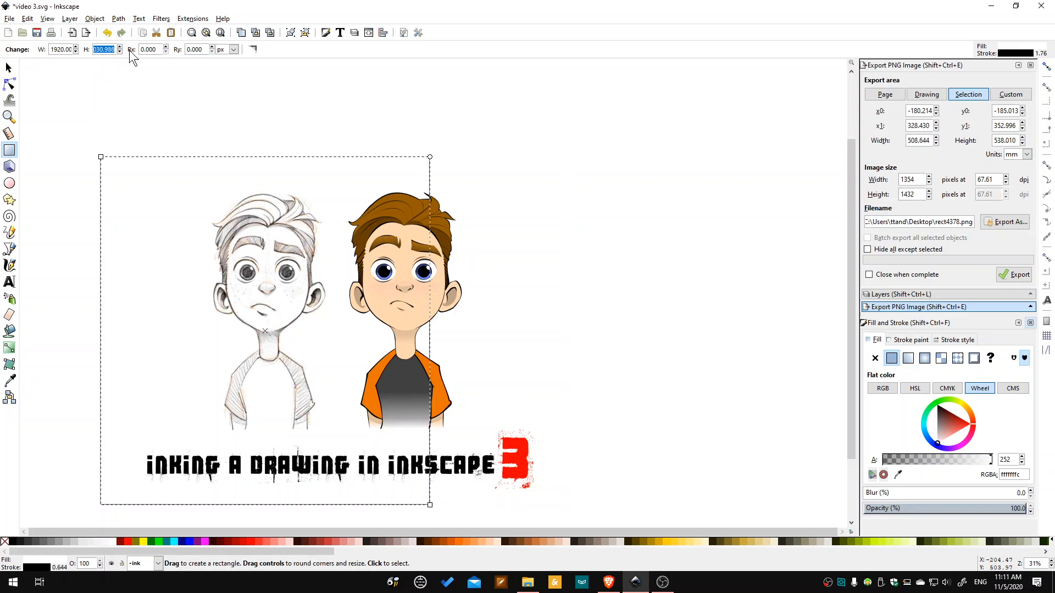
{"action": "type", "text": "1080"}
{"action": "key", "text": "Return"}
Scale the background rectangle proportionally to about 939 by 529 mm and move it to surround both figures and the title.
{"action": "left_click", "coordinate": [8, 67]}
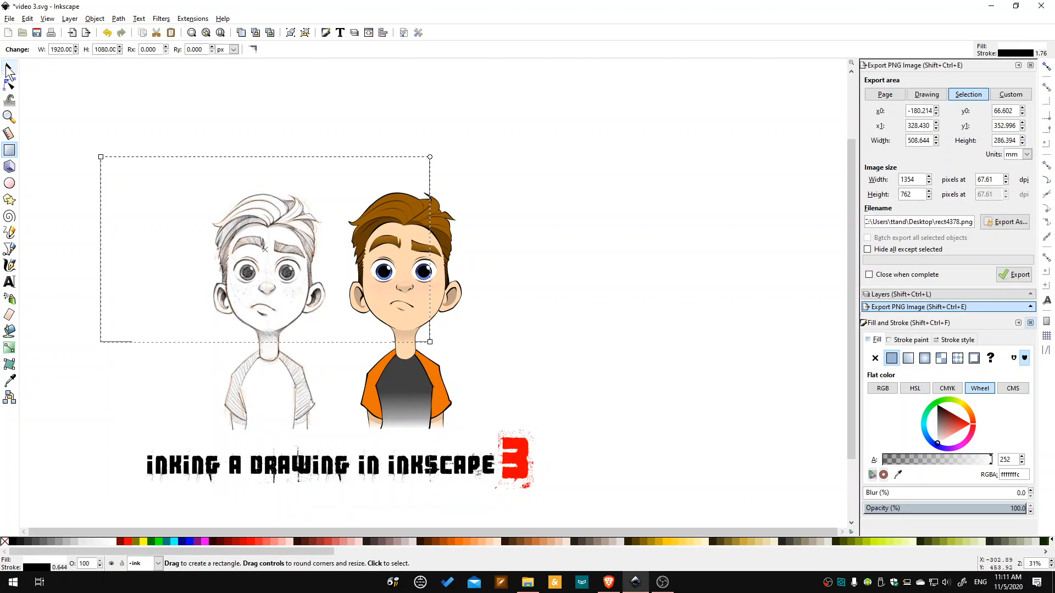
{"action": "scroll", "coordinate": [426, 364], "scroll_direction": "down", "scroll_amount": 2}
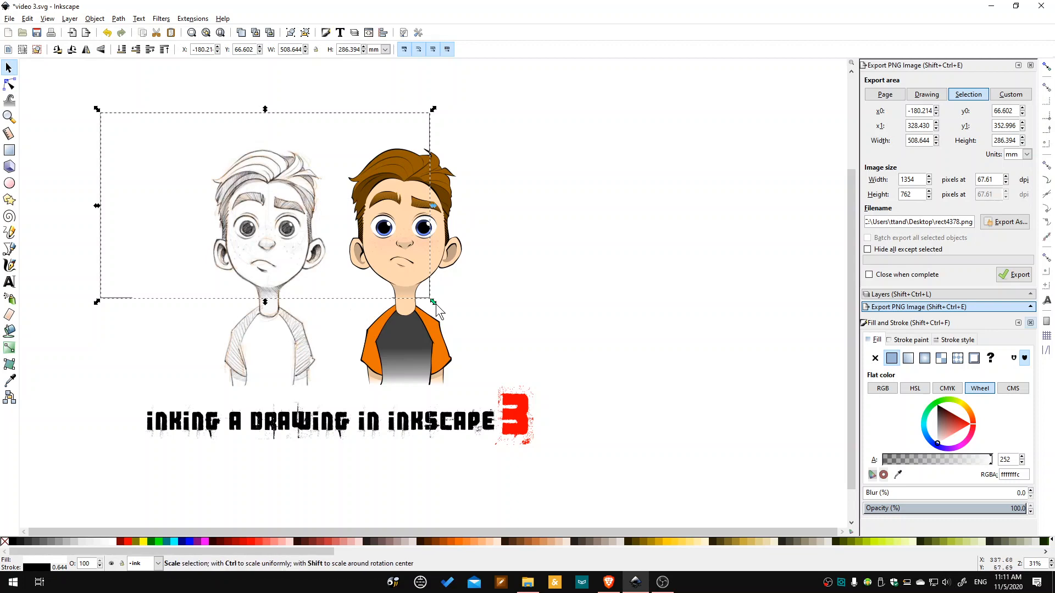
{"action": "left_click_drag", "start_coordinate": [435, 304], "coordinate": [715, 522]}
{"action": "scroll", "coordinate": [559, 432], "scroll_direction": "up", "scroll_amount": 1}
{"action": "scroll", "coordinate": [558, 432], "scroll_direction": "up", "scroll_amount": 2}
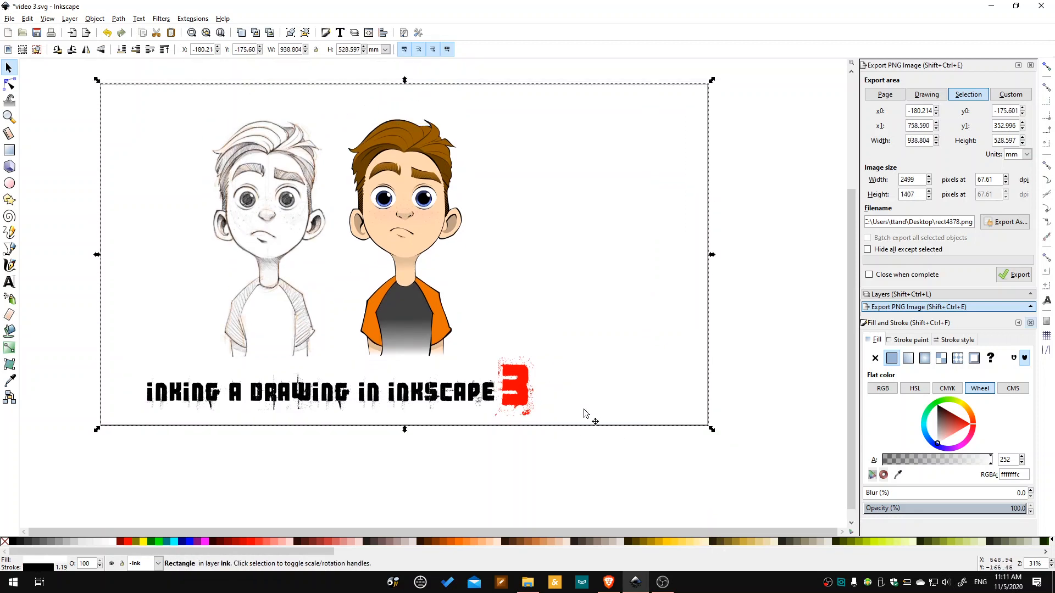
{"action": "left_click_drag", "start_coordinate": [681, 287], "coordinate": [621, 297]}
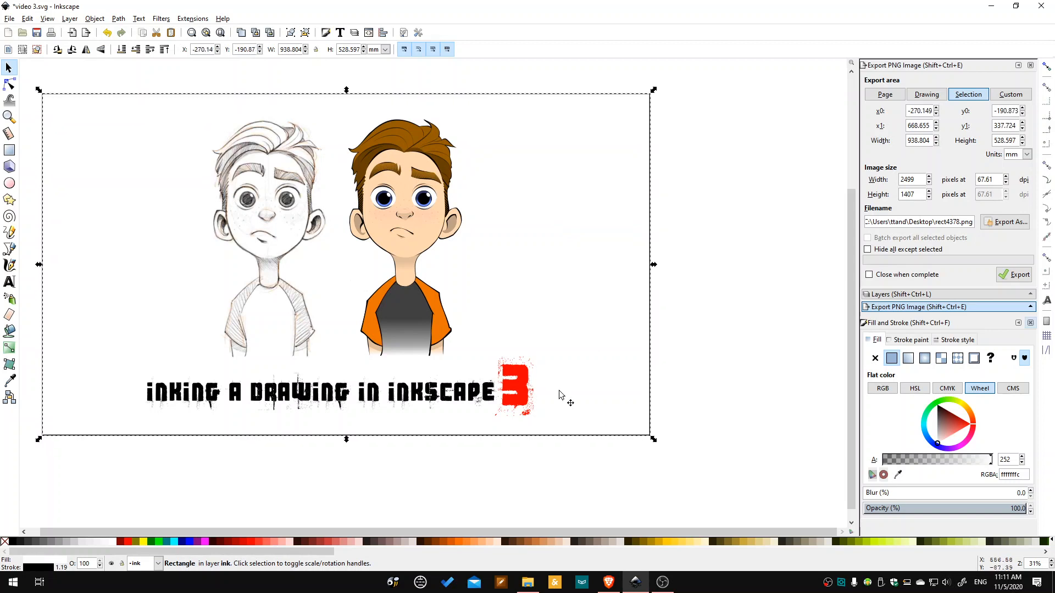
{"action": "left_click_drag", "start_coordinate": [489, 530], "coordinate": [476, 530]}
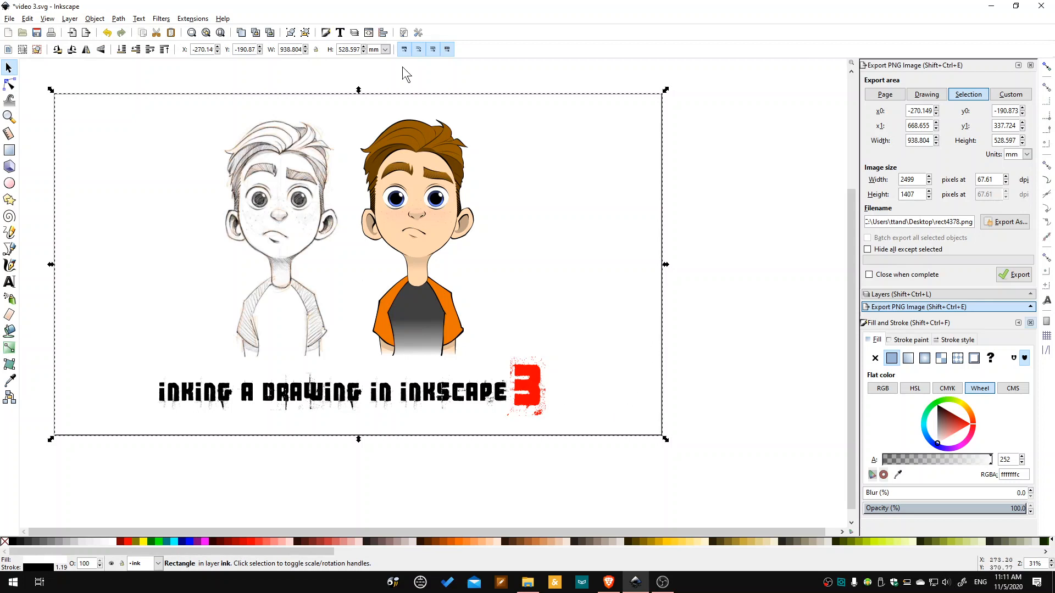
Centre the background rectangle horizontally on the black title text, aligning relative to the last selected object.
{"action": "left_click", "coordinate": [383, 34]}
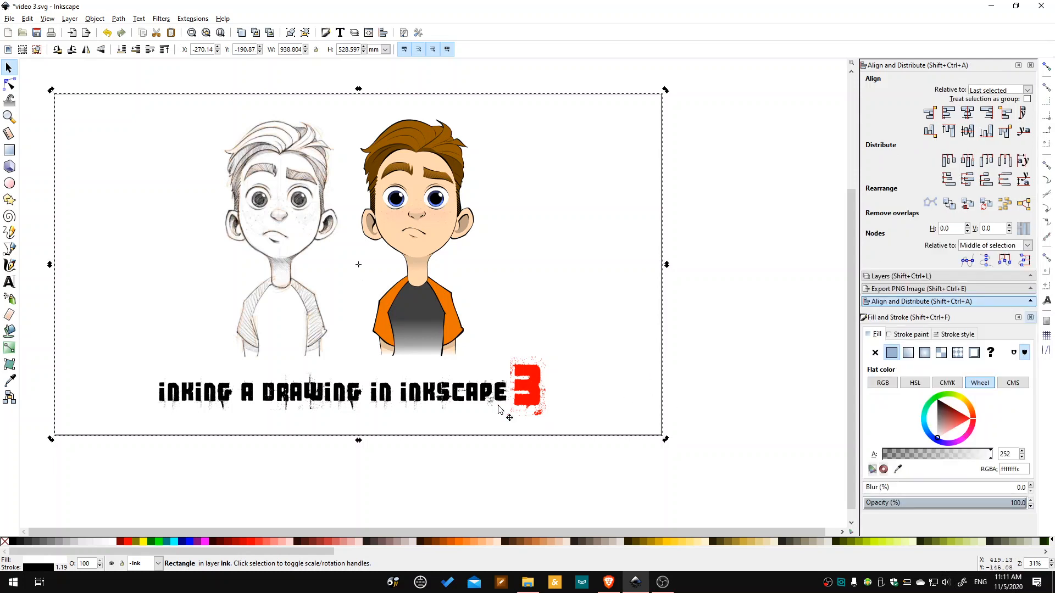
{"action": "left_click", "coordinate": [453, 395], "text": "shift"}
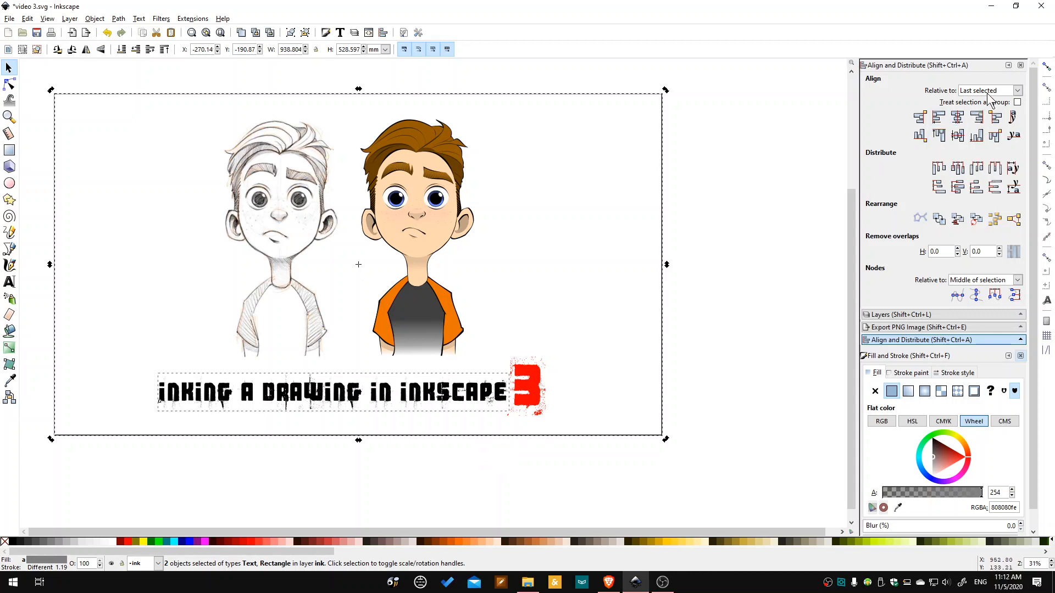
{"action": "left_click", "coordinate": [1018, 90]}
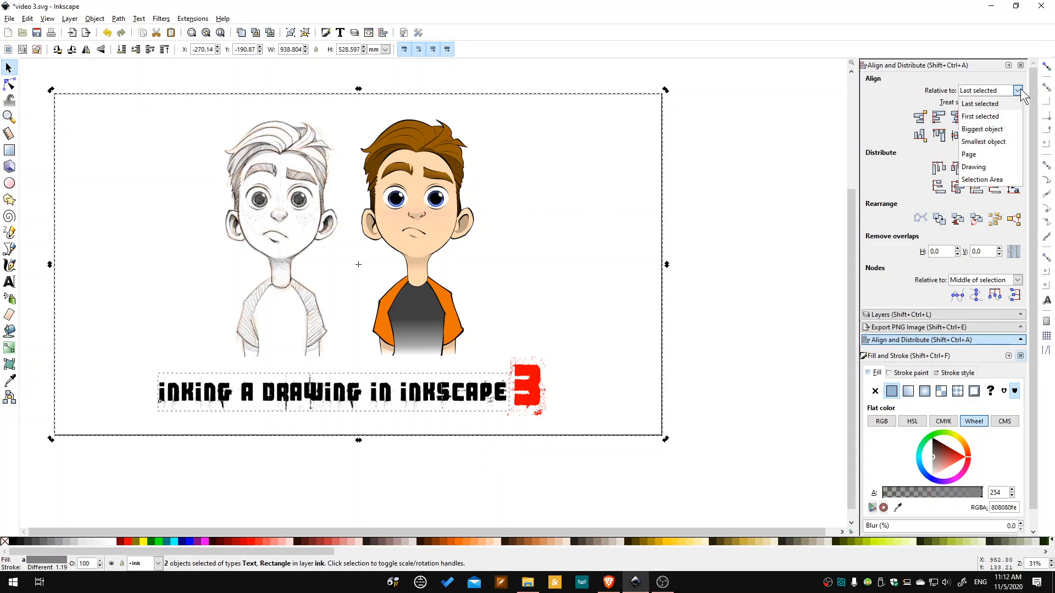
{"action": "left_click", "coordinate": [995, 104]}
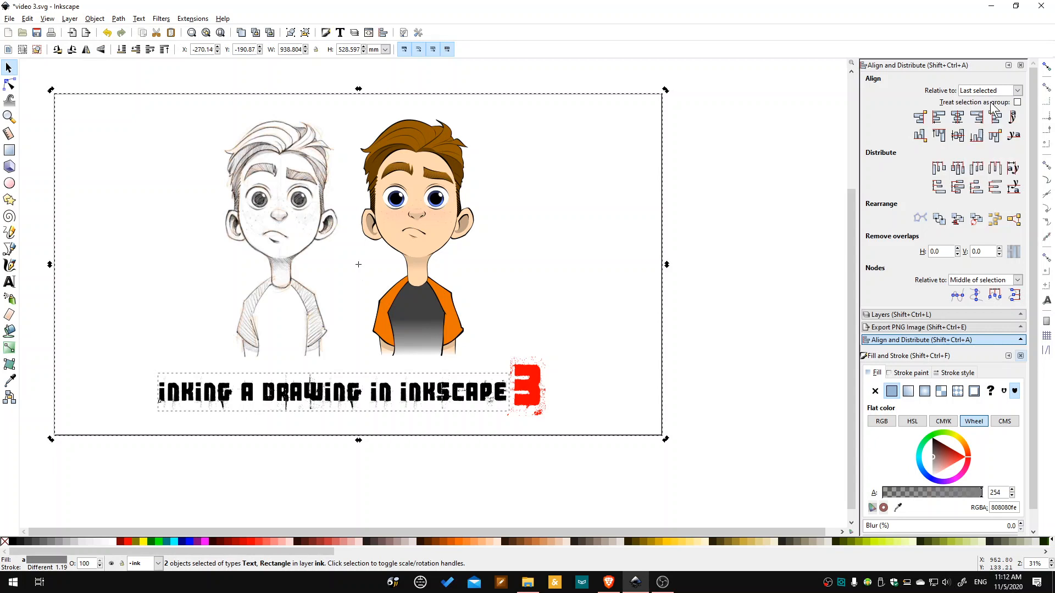
{"action": "left_click", "coordinate": [958, 117]}
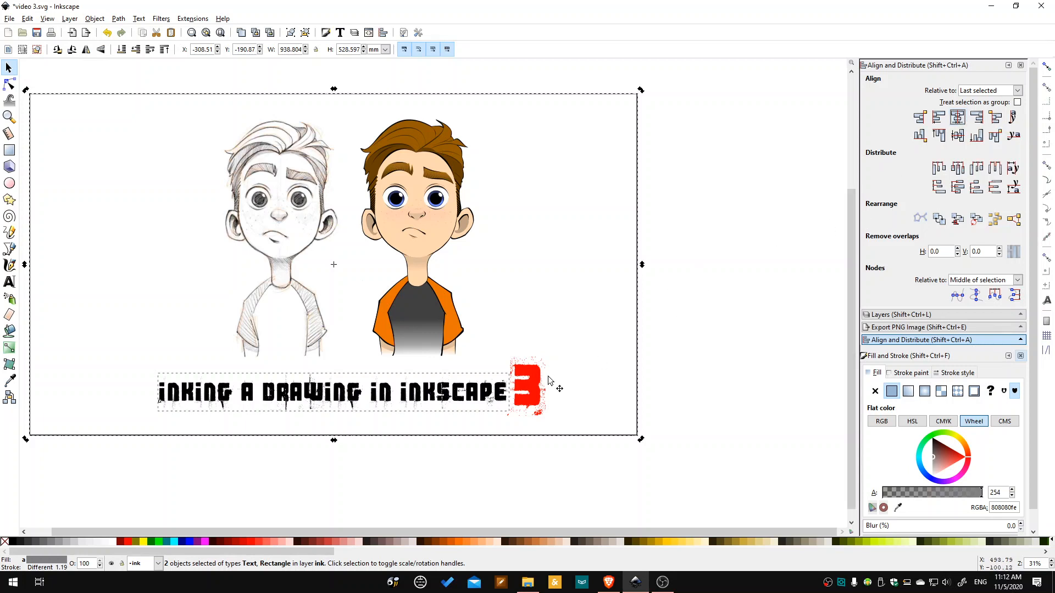
Group the red number 3 with the black title text.
{"action": "left_click", "coordinate": [677, 384]}
{"action": "left_click", "coordinate": [530, 393]}
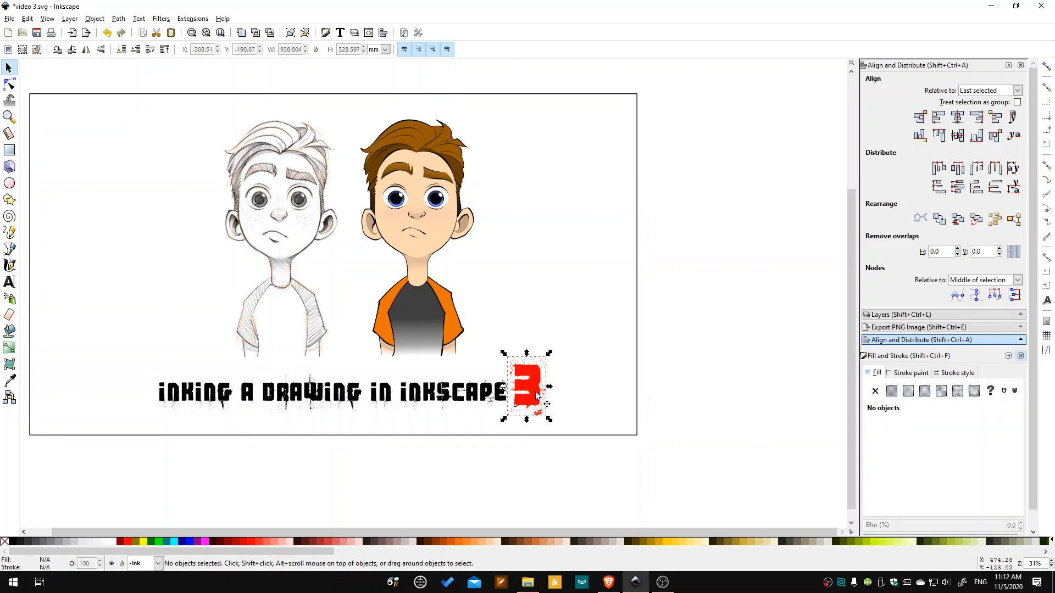
{"action": "left_click", "coordinate": [453, 397], "text": "shift"}
{"action": "right_click", "coordinate": [454, 398]}
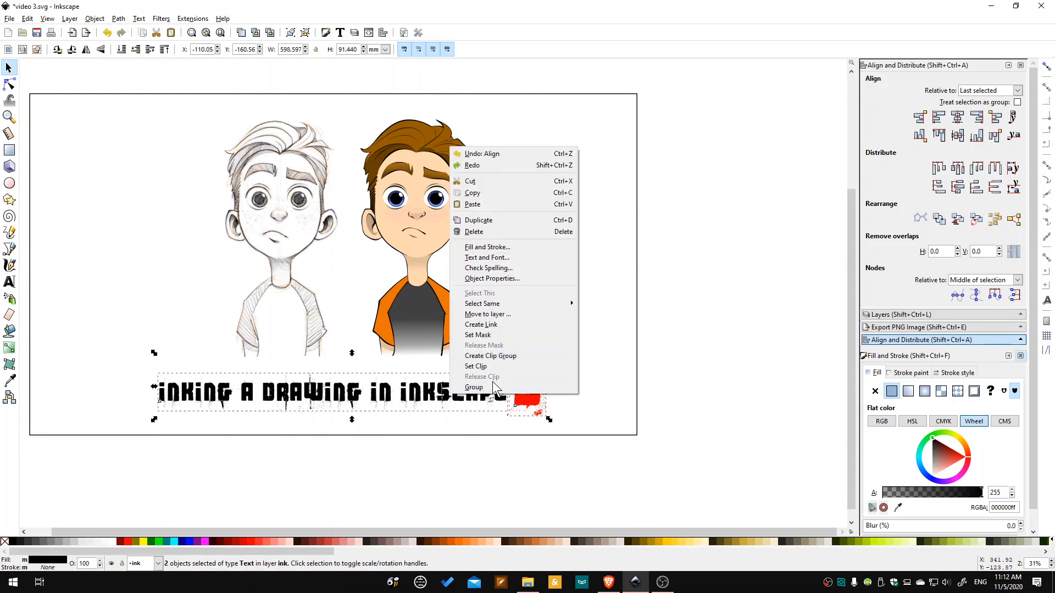
{"action": "left_click", "coordinate": [474, 387]}
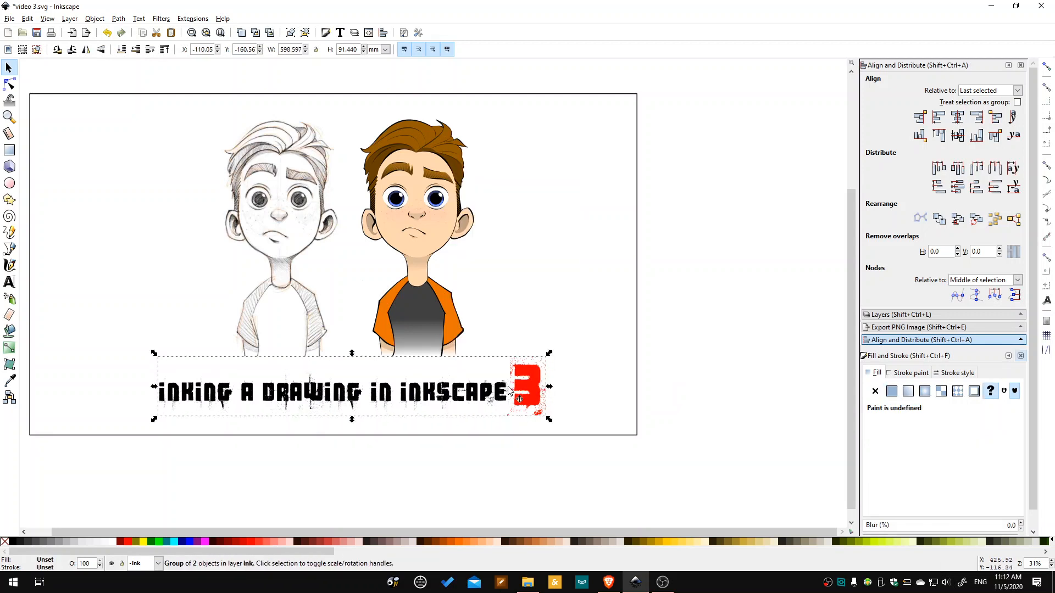
Centre the background rectangle horizontally on the grouped title, then clear the selection.
{"action": "left_click", "coordinate": [590, 423], "text": "shift"}
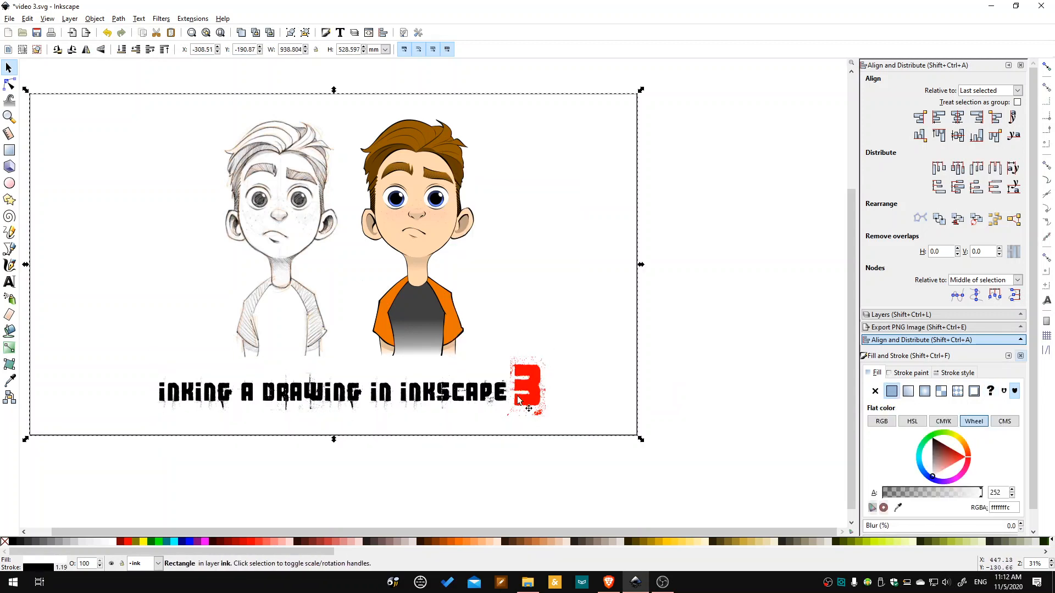
{"action": "left_click", "coordinate": [966, 117]}
{"action": "left_click", "coordinate": [748, 283]}
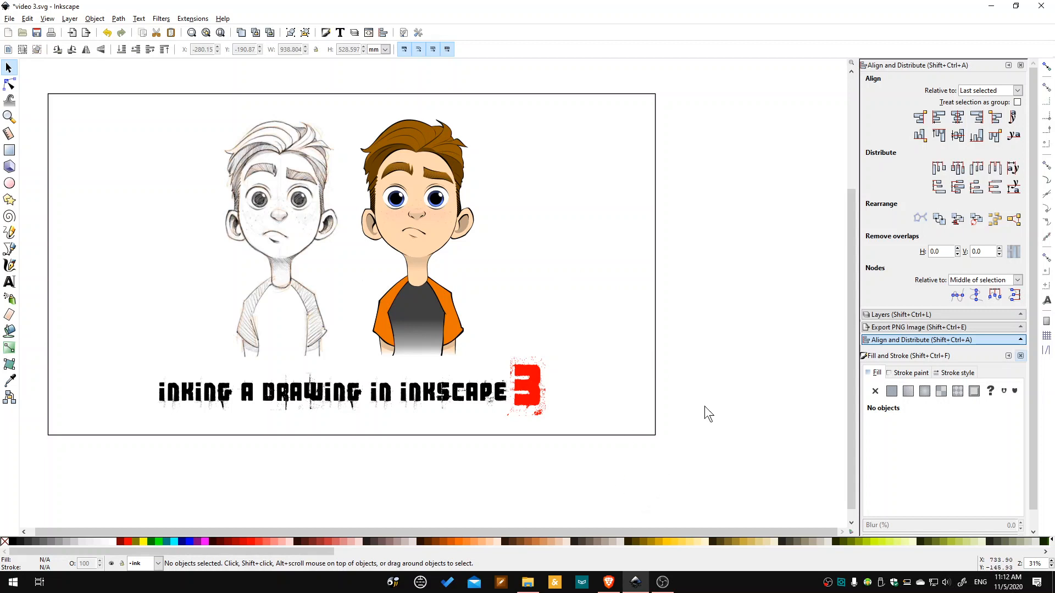
Return to the PNG export settings, choose Drawing as the export area and set the image width to 1920 pixels.
{"action": "left_click", "coordinate": [133, 189]}
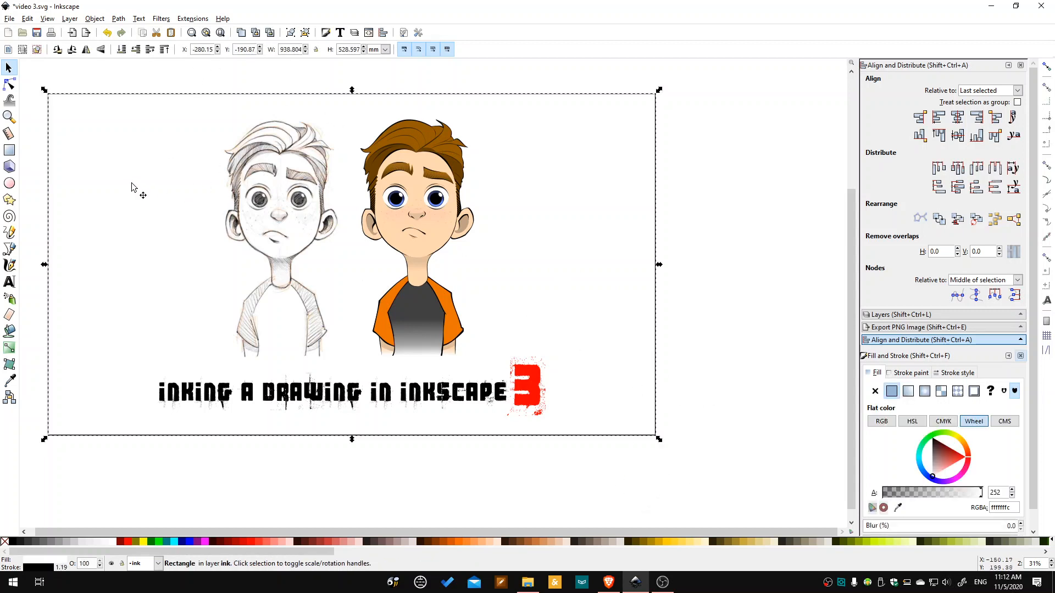
{"action": "left_click", "coordinate": [1020, 66]}
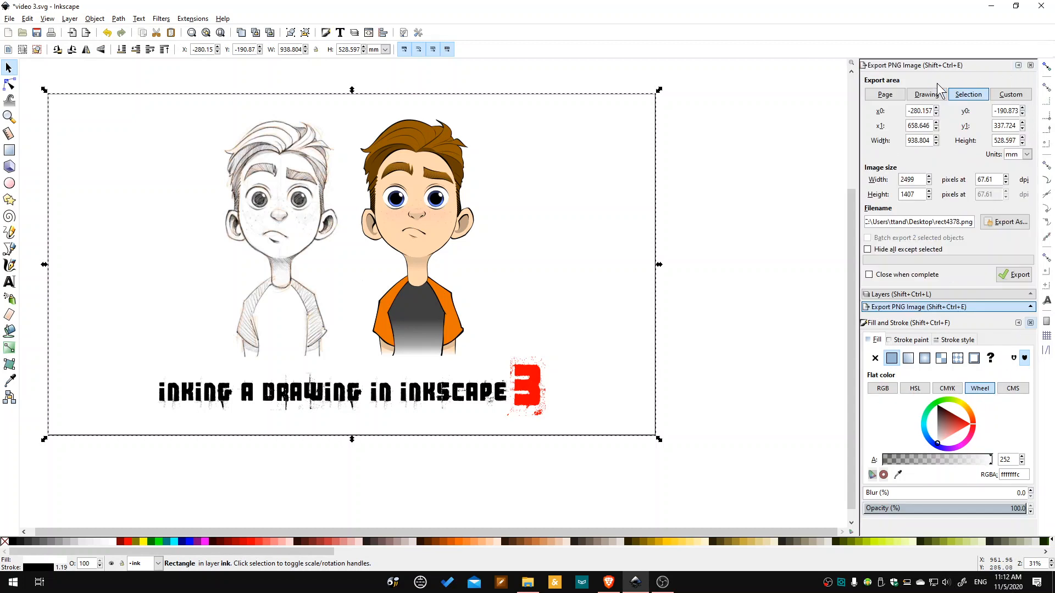
{"action": "left_click", "coordinate": [916, 98]}
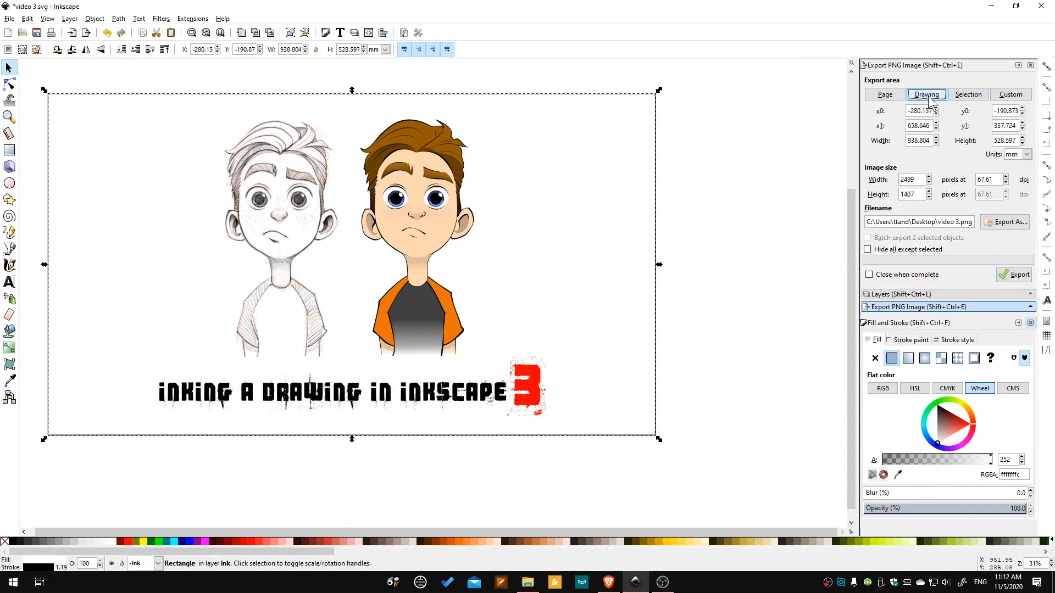
{"action": "double_click", "coordinate": [912, 180]}
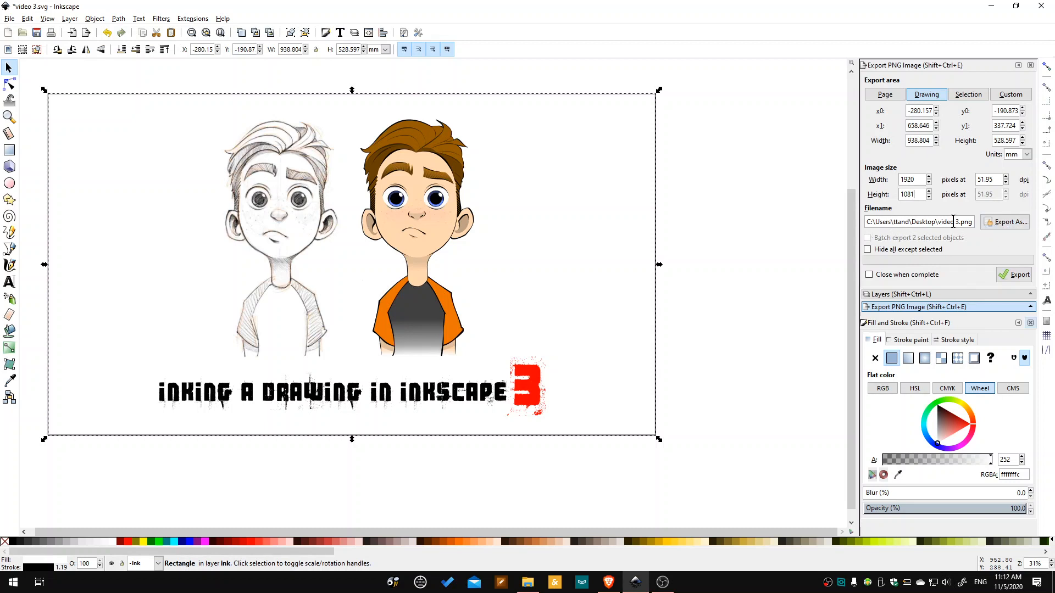
Name the export file Finished Inking on the Desktop and export the drawing as PNG.
{"action": "left_click", "coordinate": [1012, 228]}
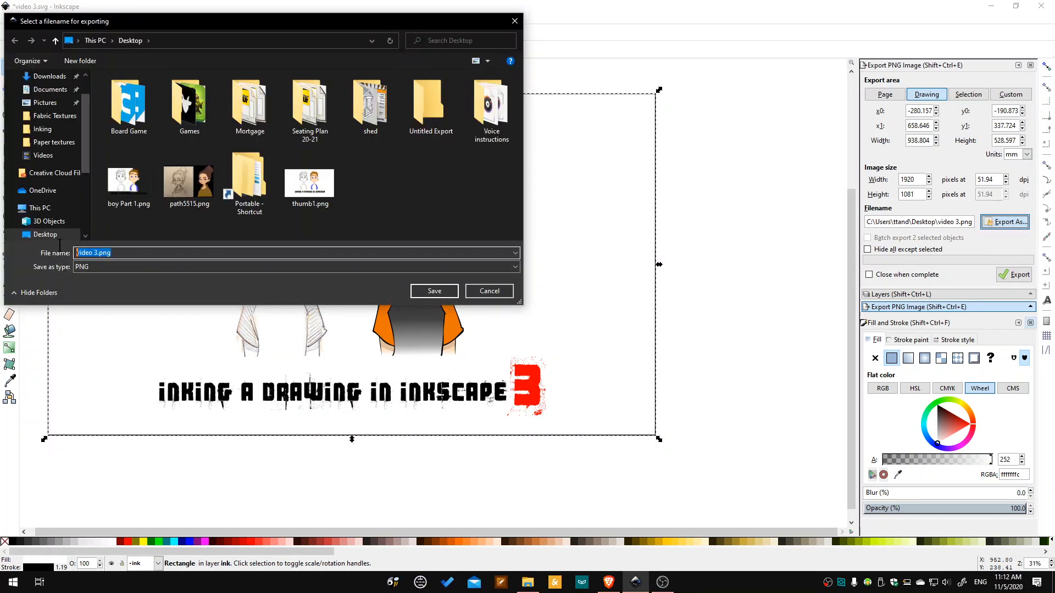
{"action": "type", "text": "Finished Inking"}
{"action": "left_click", "coordinate": [433, 291]}
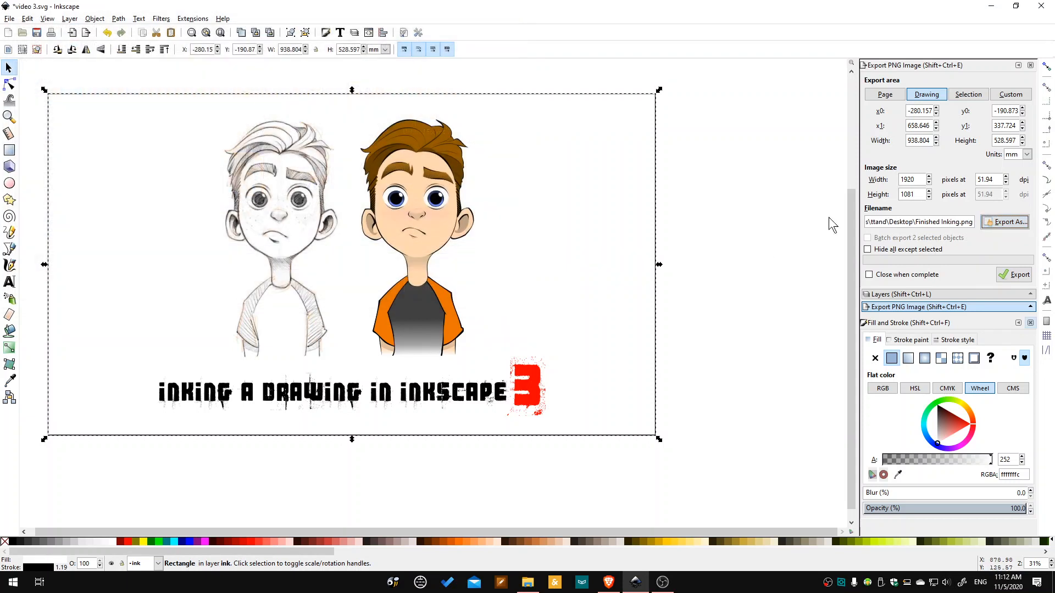
{"action": "left_click", "coordinate": [1021, 274]}
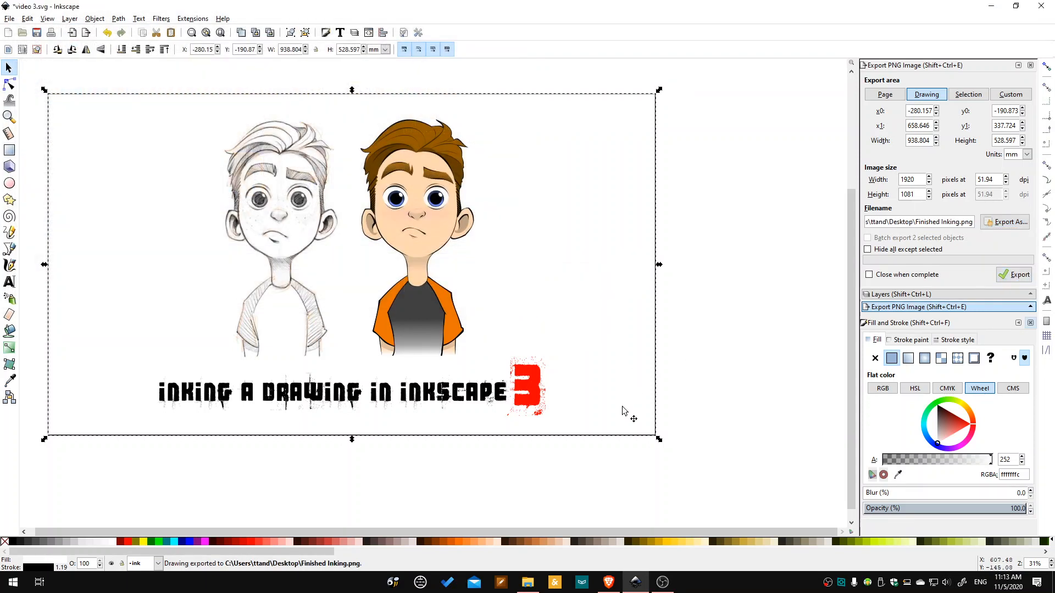
Minimise Inkscape and open Finished Inking.png from the desktop in the image viewer.
{"action": "left_click", "coordinate": [993, 6]}
{"action": "mouse_move", "coordinate": [190, 81]}
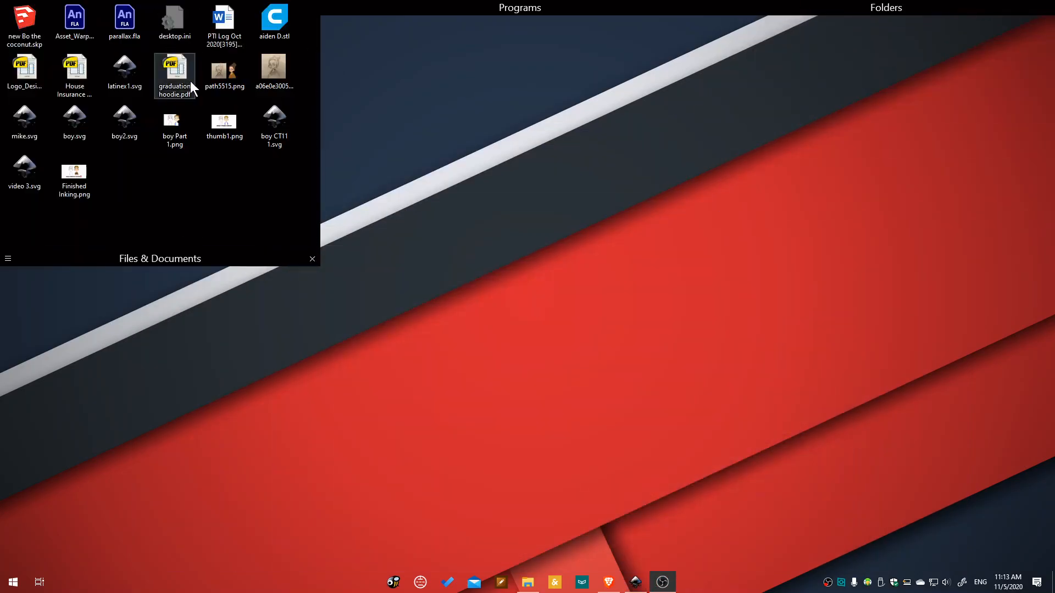
{"action": "double_click", "coordinate": [80, 172]}
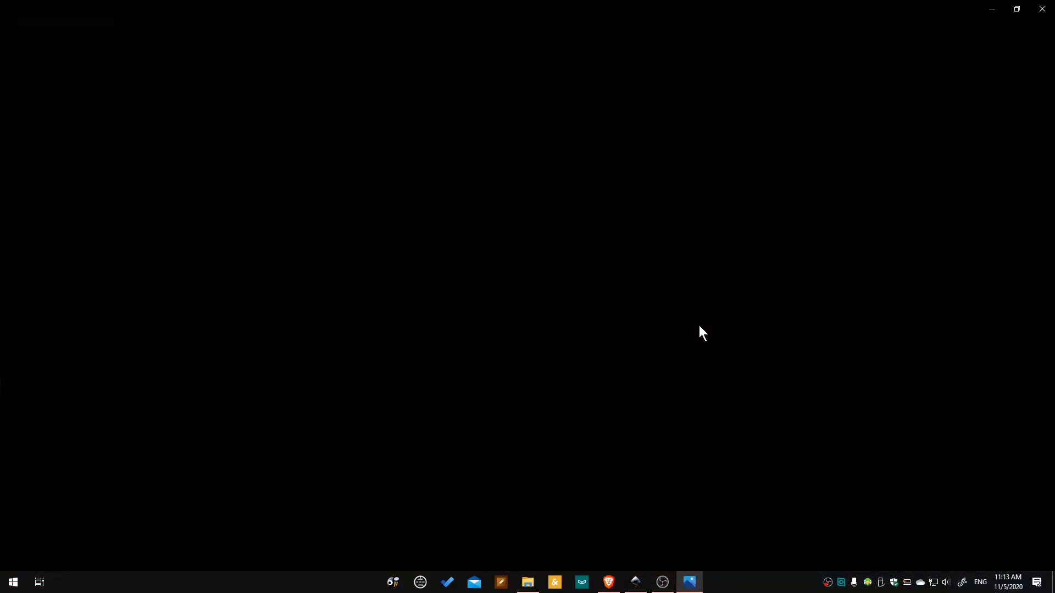